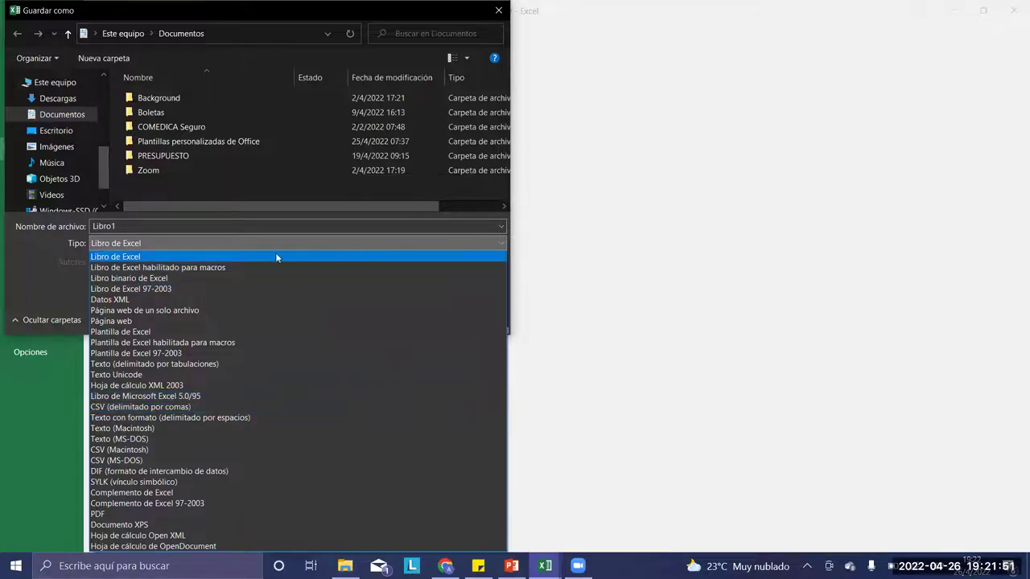
Step: Save the Libro1 workbook to the Escritorio folder as CSV (delimitado por comas), agreeing to keep using that format
{"action": "left_click", "coordinate": [228, 408]}
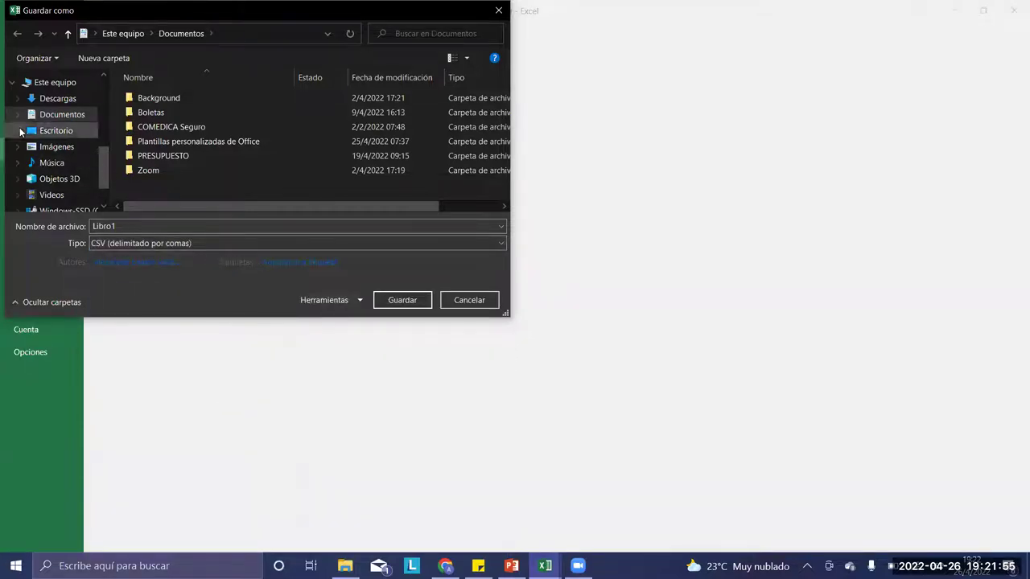
{"action": "left_click", "coordinate": [68, 134]}
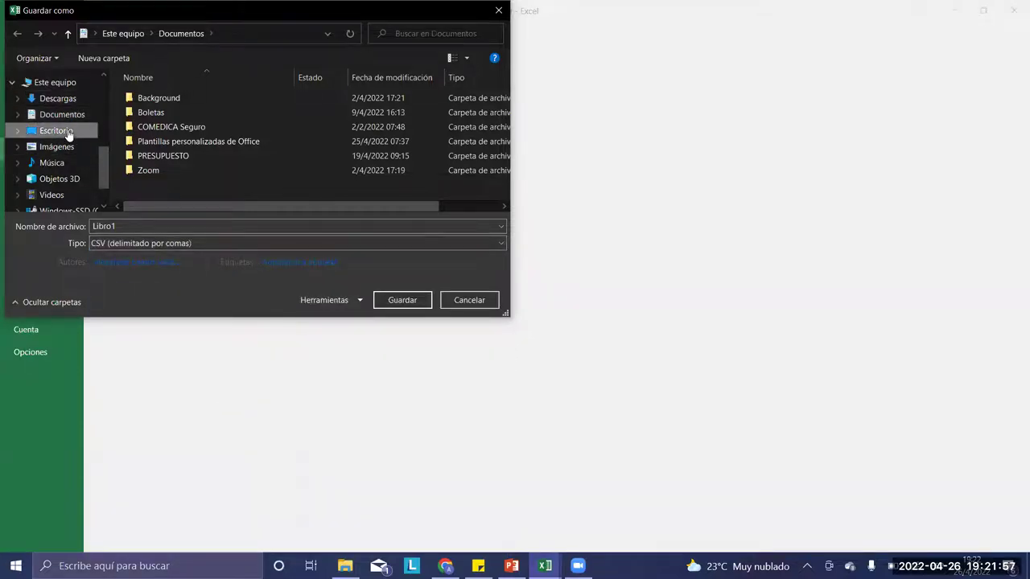
{"action": "left_click", "coordinate": [404, 301]}
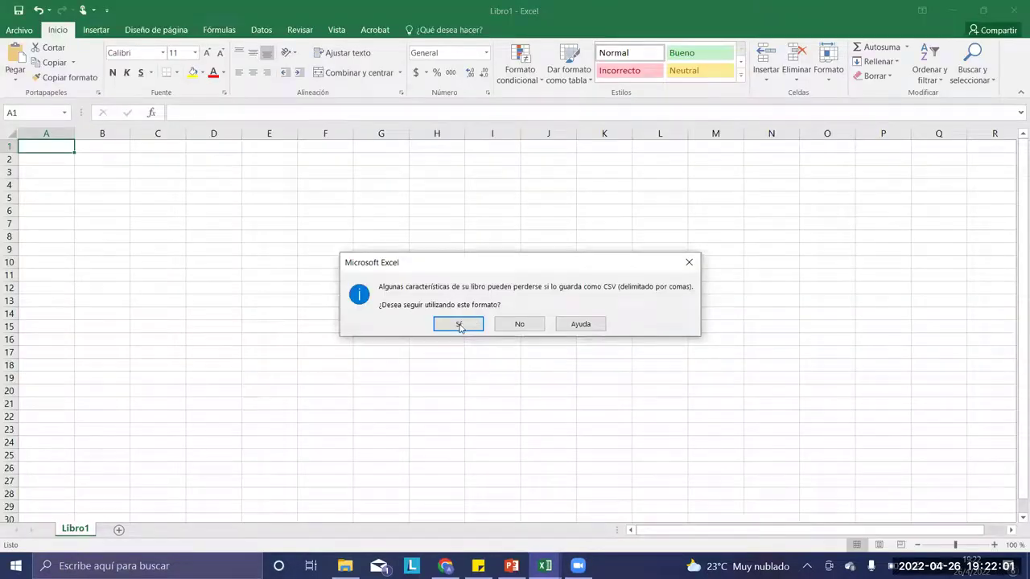
{"action": "left_click", "coordinate": [458, 324]}
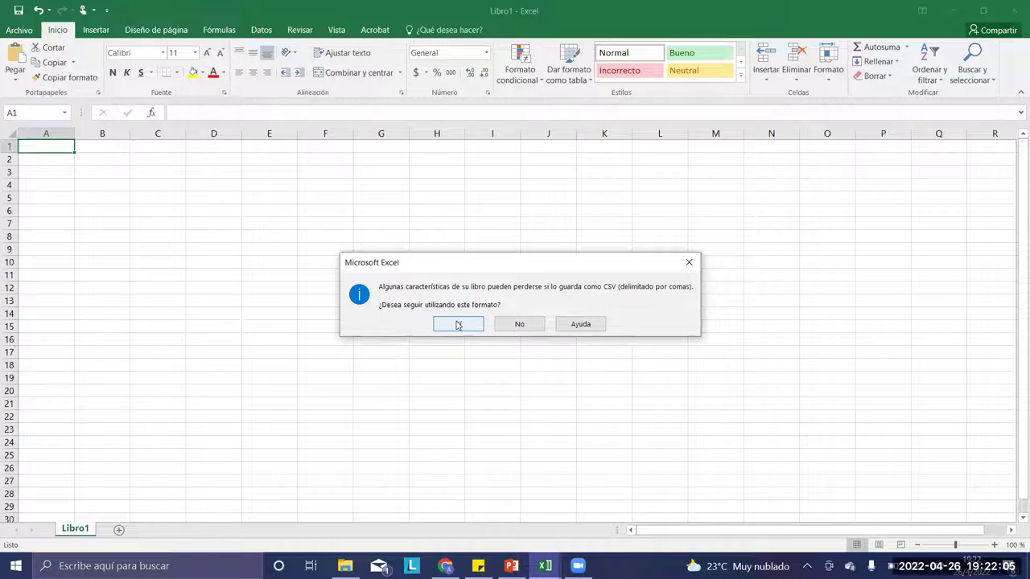
{"action": "left_click", "coordinate": [458, 324]}
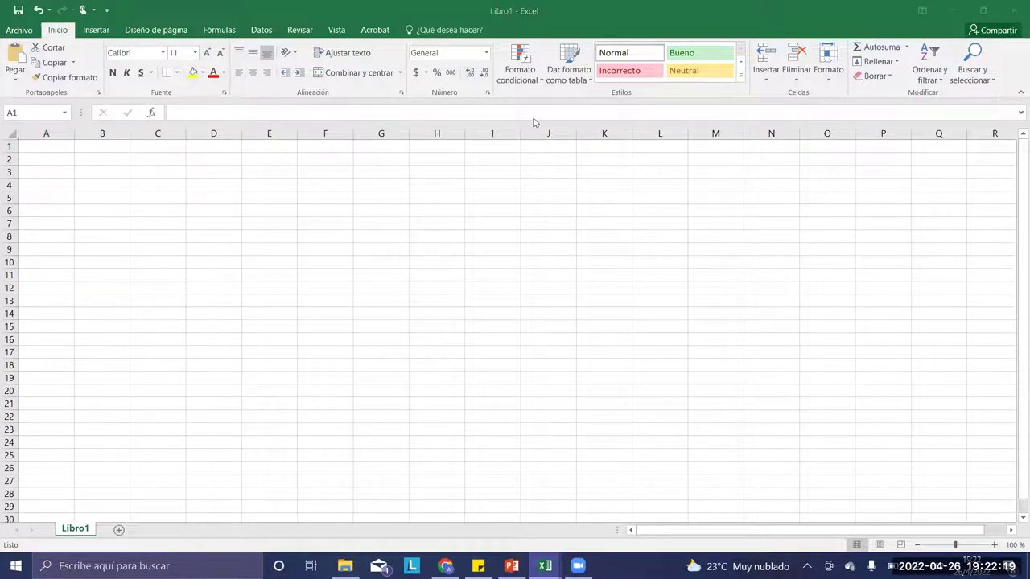
Step: Enter 1 in cell A1, without any commas or further numbers in the cell
{"action": "left_click", "coordinate": [57, 145]}
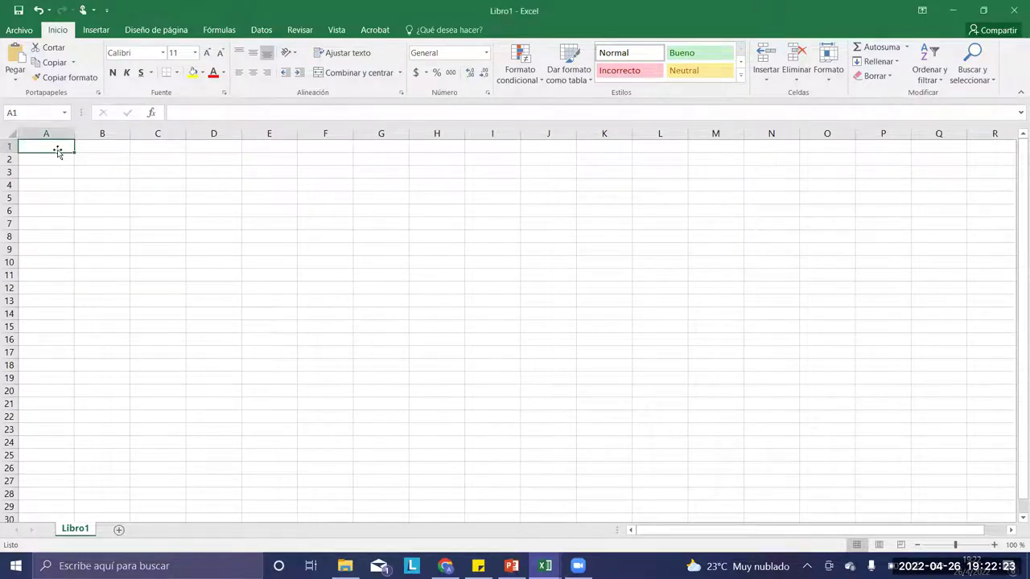
{"action": "type", "text": "1,2"}
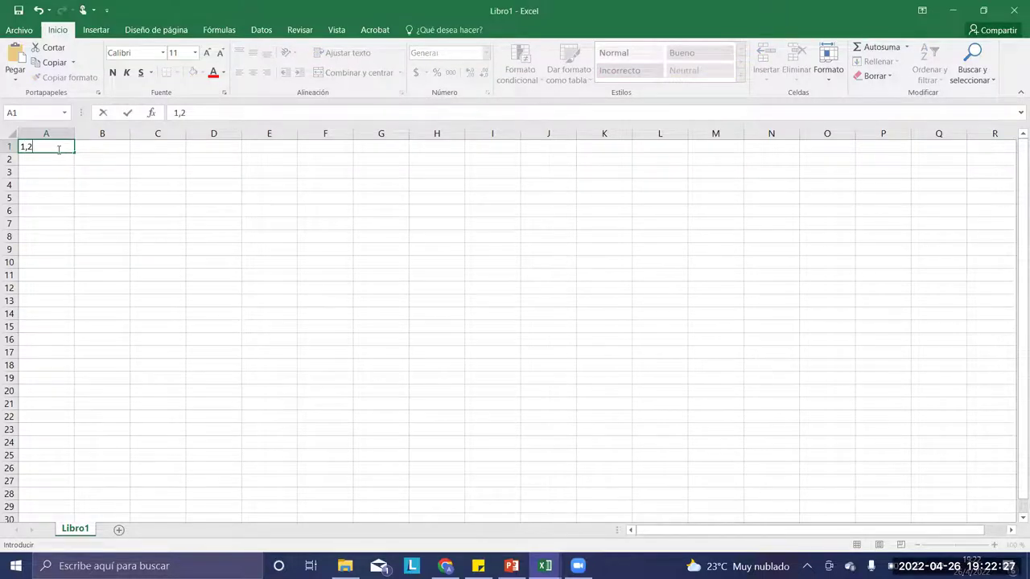
{"action": "type", "text": ","}
{"action": "key", "text": "BackSpace"}
{"action": "key", "text": "BackSpace"}
{"action": "key", "text": "BackSpace"}
{"action": "key", "text": "Tab"}
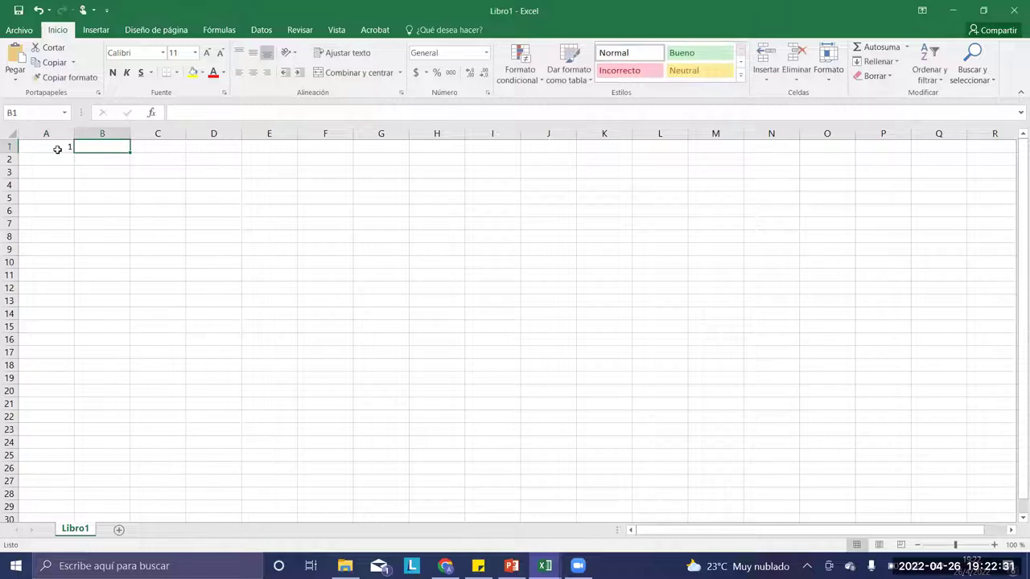
{"action": "left_click", "coordinate": [57, 150]}
{"action": "left_click", "coordinate": [182, 115]}
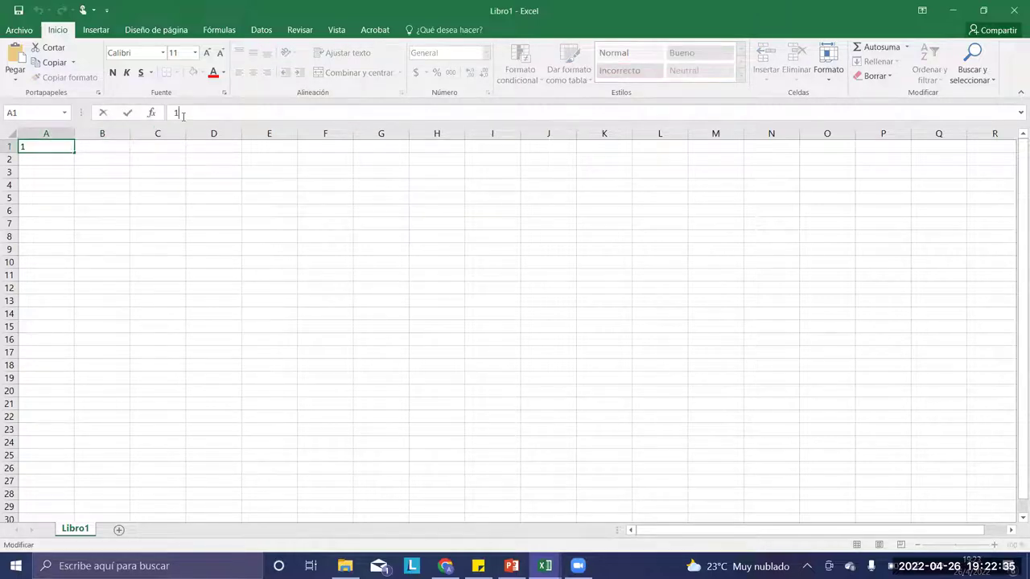
Step: Enter the numbers 2, 3, 5 and 6 in cells B1 through E1, one per cell
{"action": "left_click", "coordinate": [117, 147]}
{"action": "type", "text": "2"}
{"action": "key", "text": "Tab"}
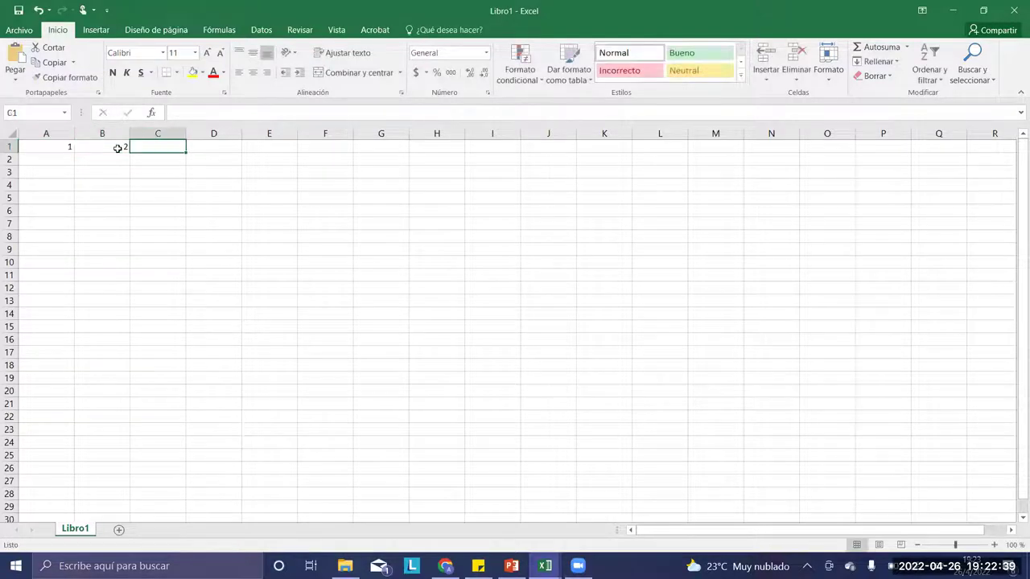
{"action": "type", "text": "3"}
{"action": "key", "text": "Tab"}
{"action": "type", "text": "5"}
{"action": "key", "text": "Tab"}
{"action": "type", "text": "6"}
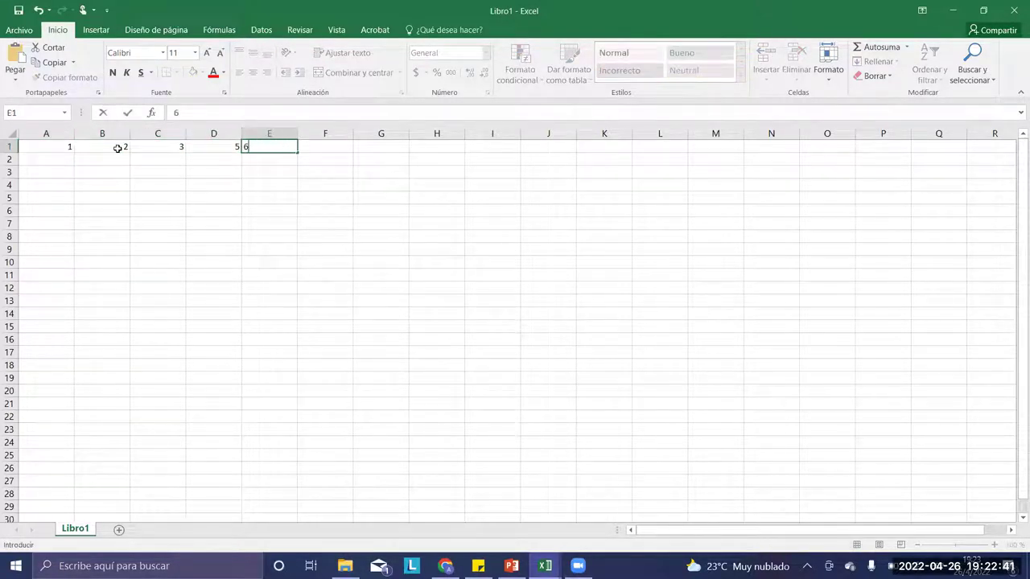
{"action": "key", "text": "Return"}
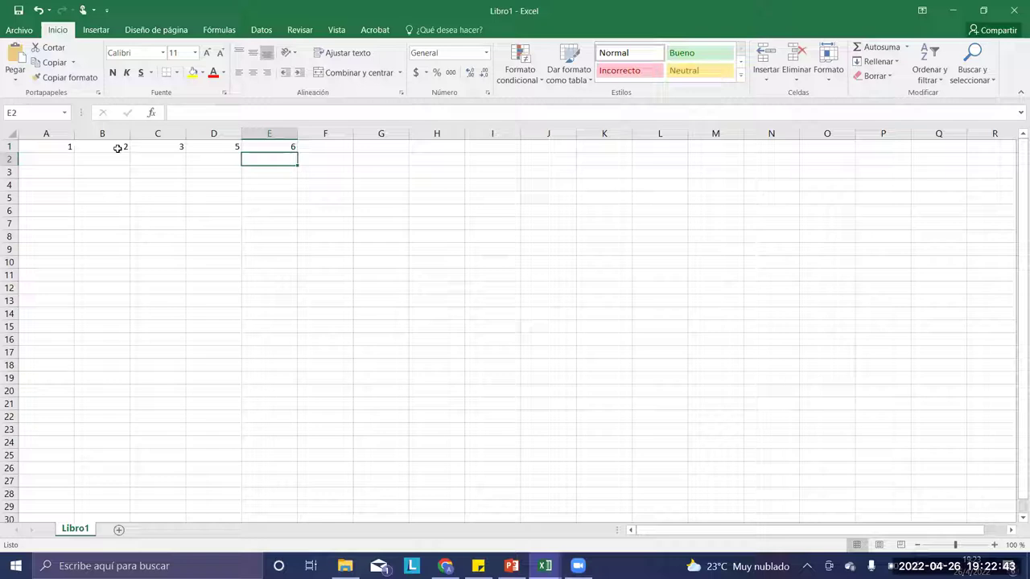
Step: Fill cells A2 through E2 with the letters t, q, t, y and f
{"action": "left_click", "coordinate": [39, 159]}
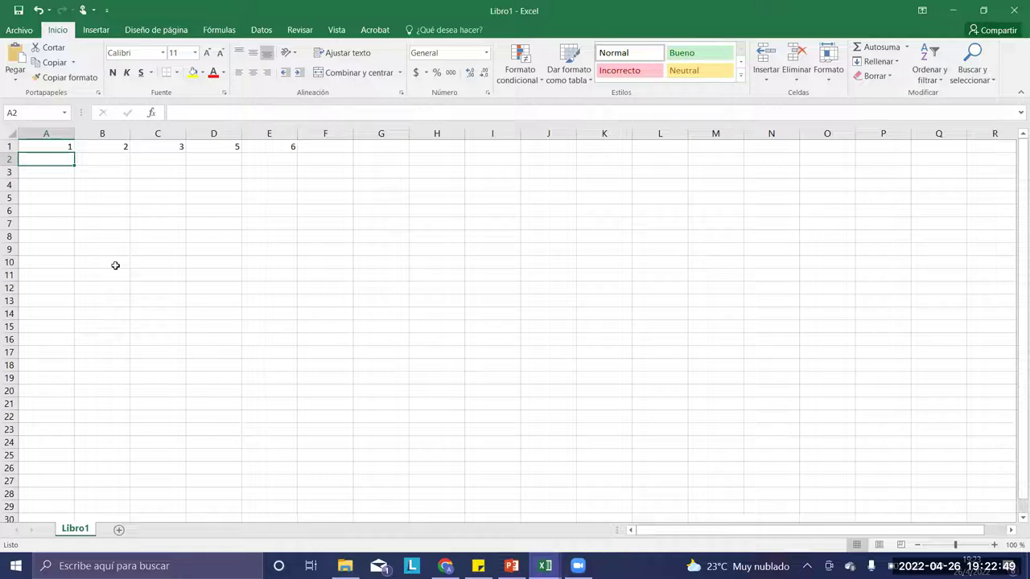
{"action": "type", "text": "t"}
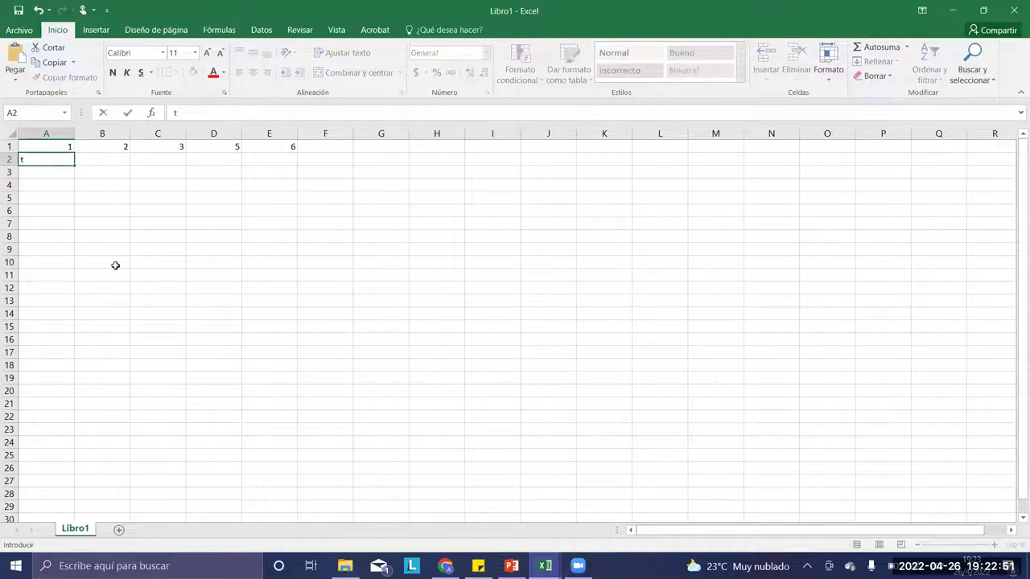
{"action": "key", "text": "Tab"}
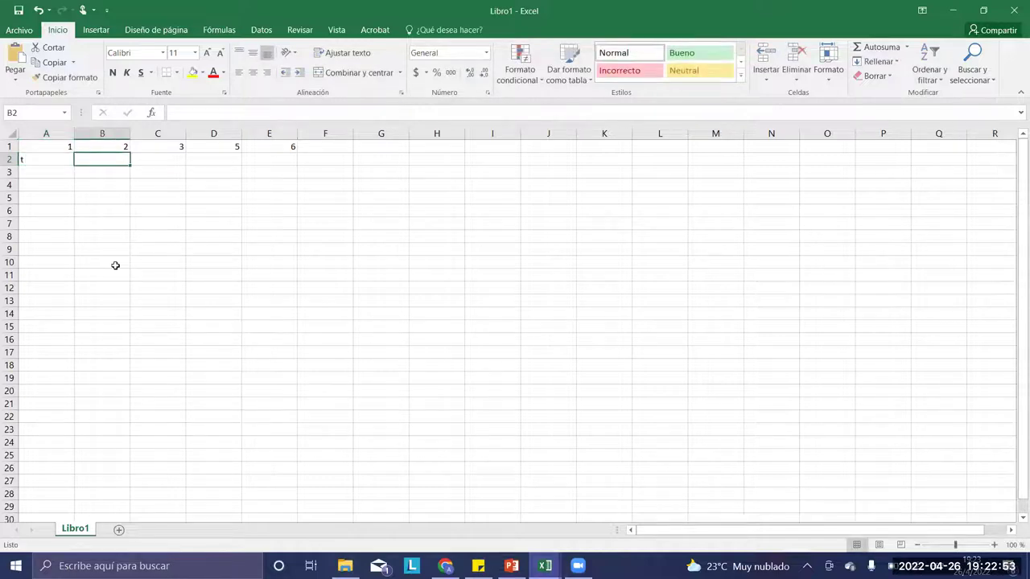
{"action": "type", "text": "q"}
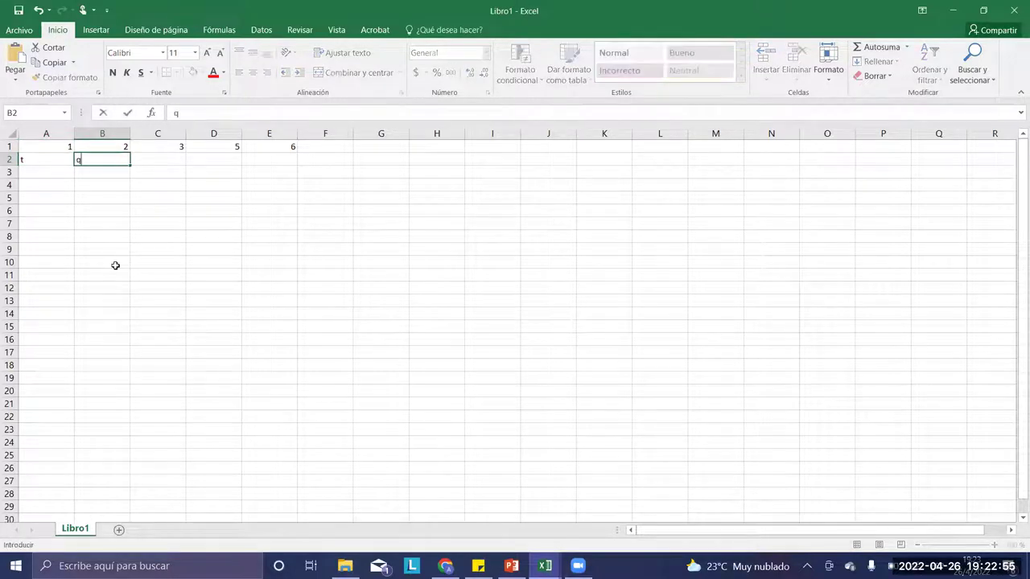
{"action": "key", "text": "Tab"}
{"action": "key", "text": "Tab"}
{"action": "type", "text": "y"}
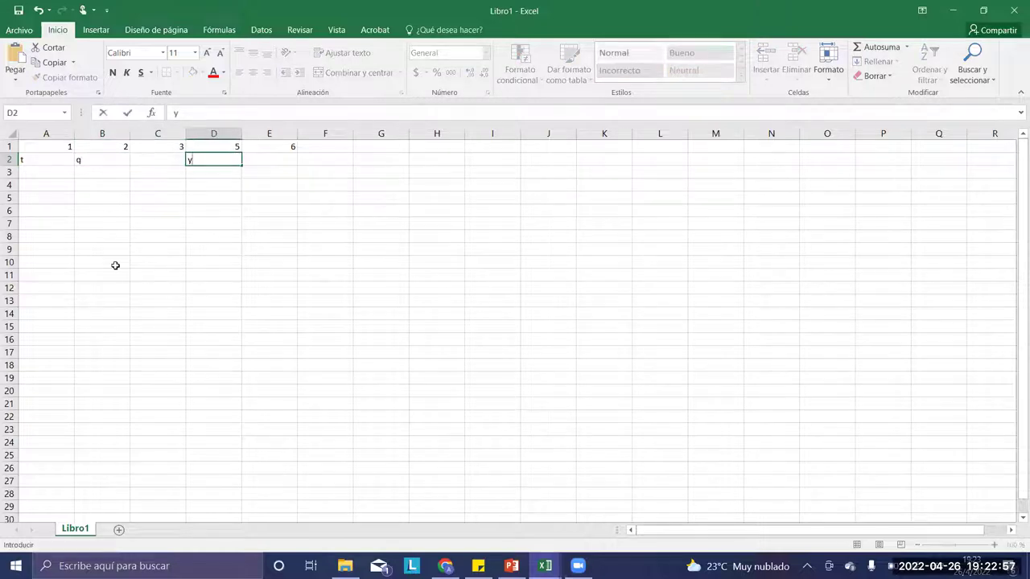
{"action": "key", "text": "shift+Tab"}
{"action": "type", "text": "t"}
{"action": "key", "text": "Tab"}
{"action": "key", "text": "Tab"}
{"action": "type", "text": "f"}
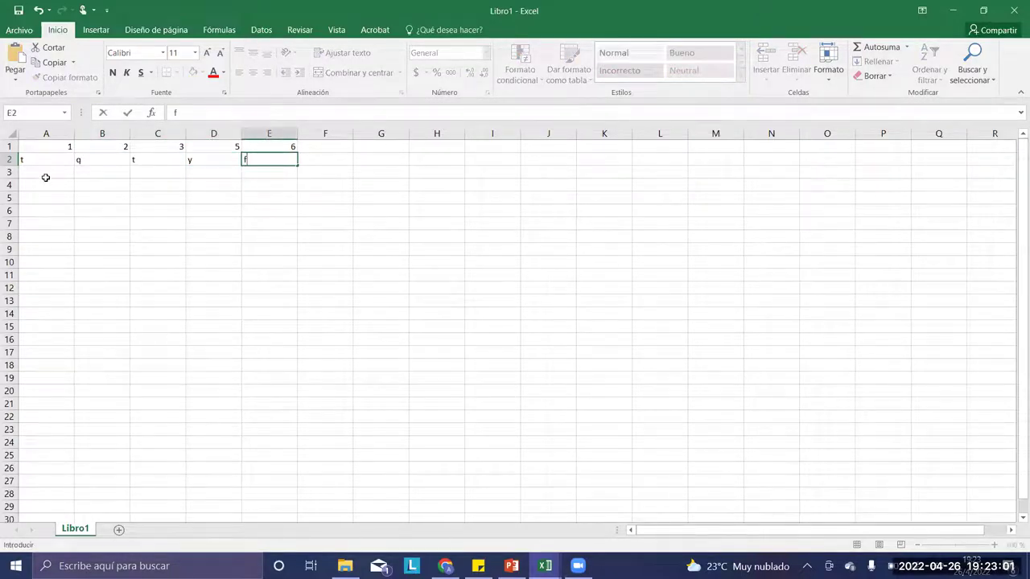
{"action": "left_click", "coordinate": [46, 175]}
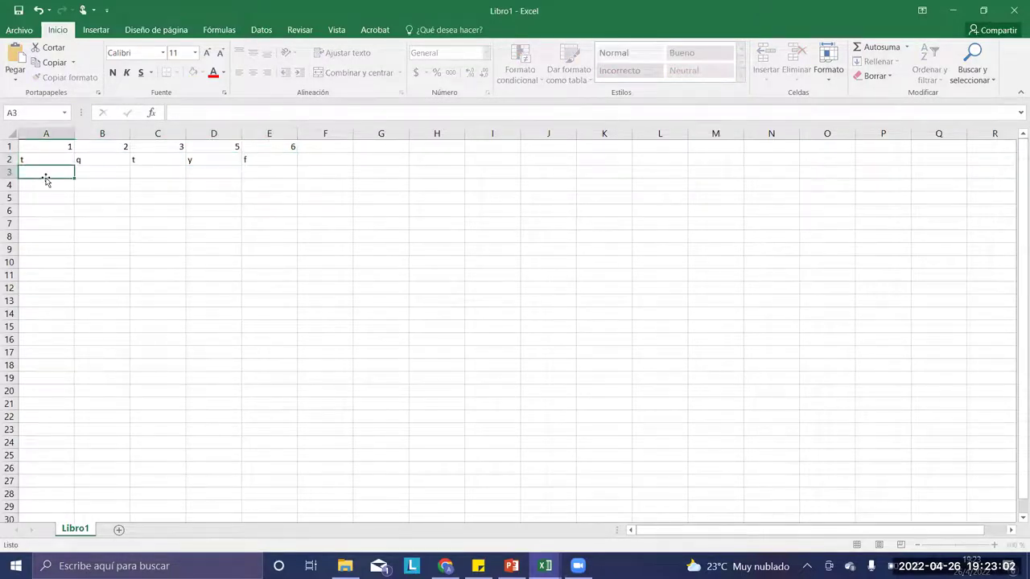
Step: Save the changes to Libro1.csv in comma-delimited format and close the workbook
{"action": "left_click", "coordinate": [18, 10]}
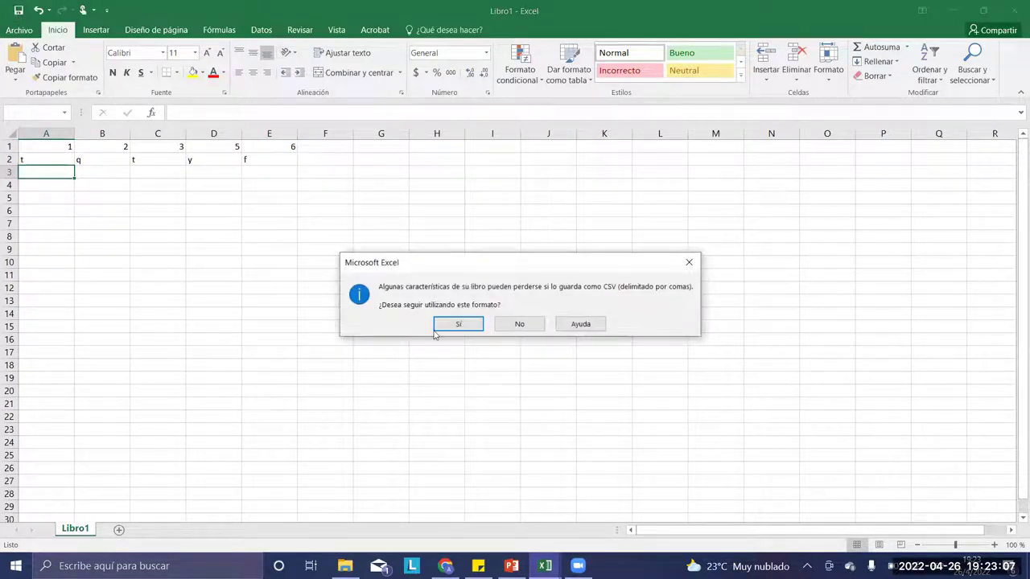
{"action": "left_click", "coordinate": [449, 326]}
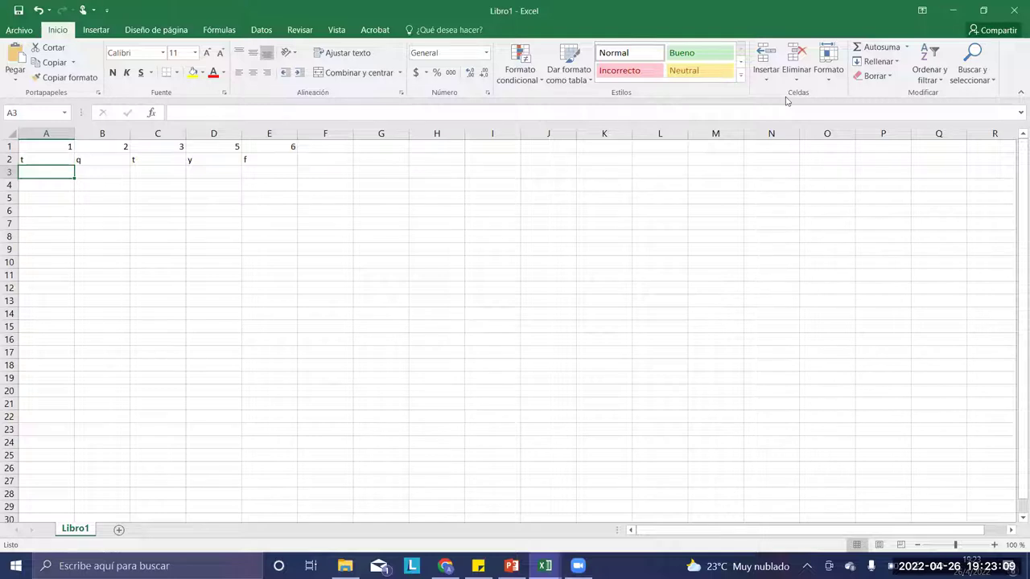
{"action": "left_click", "coordinate": [1015, 9]}
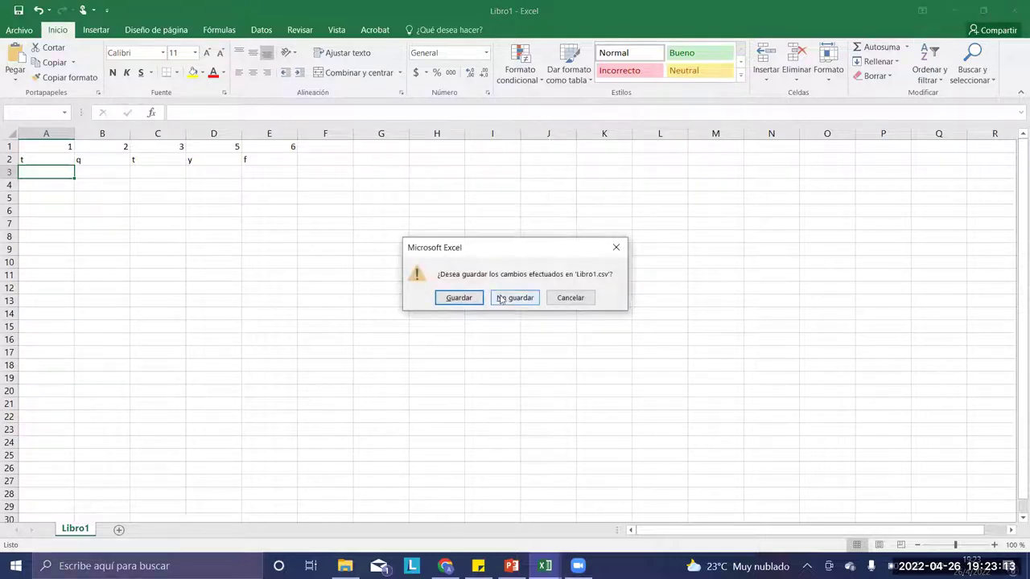
{"action": "left_click", "coordinate": [467, 298]}
{"action": "left_click", "coordinate": [455, 325]}
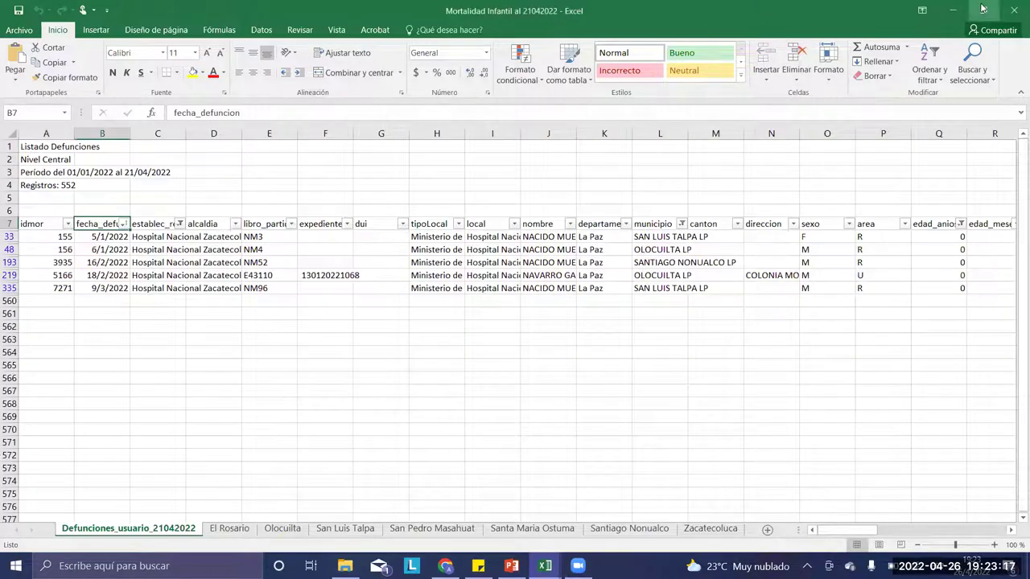
Step: Clear the remaining windows off the desktop and reopen the Libro1 file in Excel to check its contents
{"action": "left_click", "coordinate": [954, 9]}
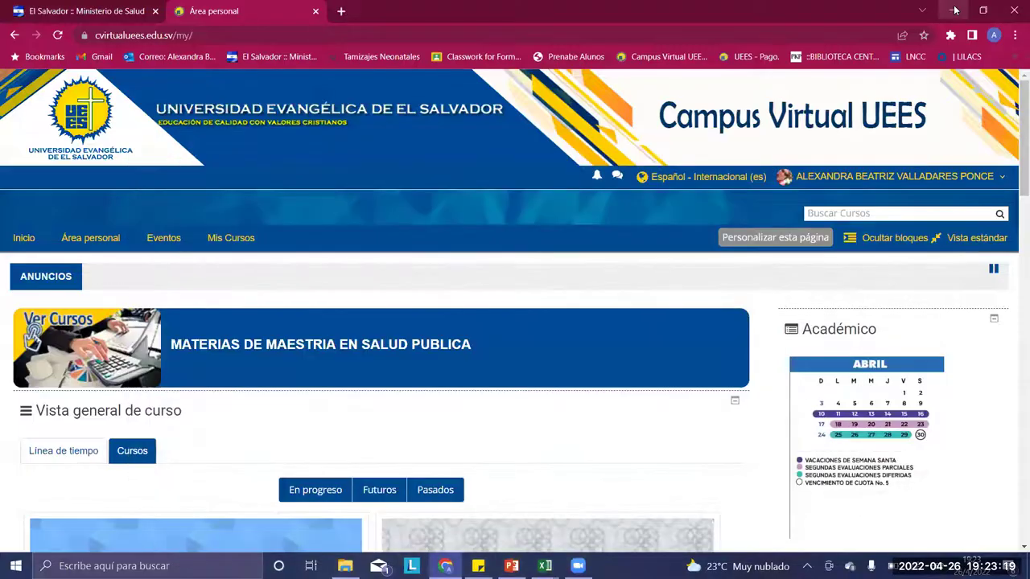
{"action": "left_click", "coordinate": [954, 10]}
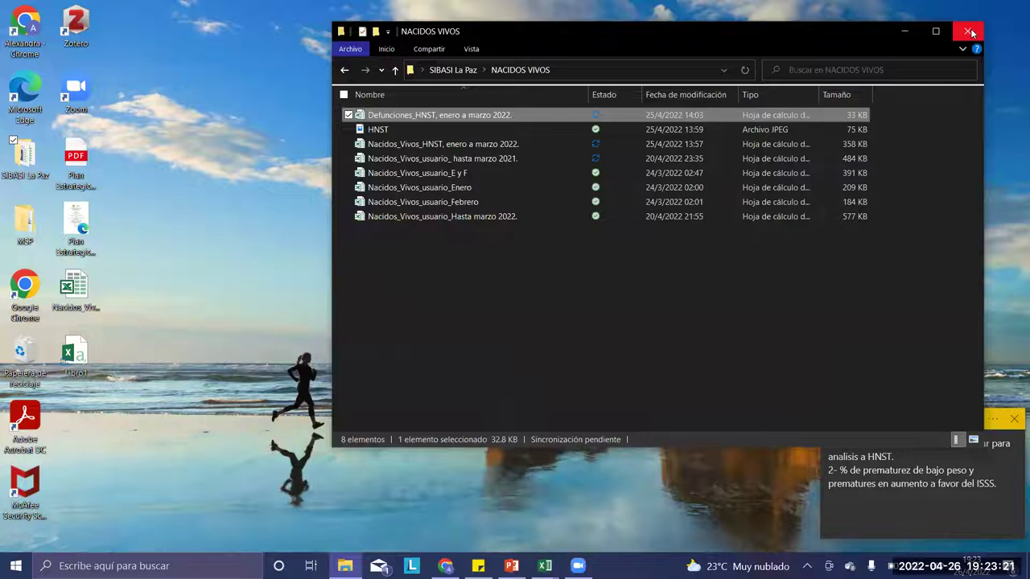
{"action": "left_click", "coordinate": [970, 33]}
{"action": "double_click", "coordinate": [74, 351]}
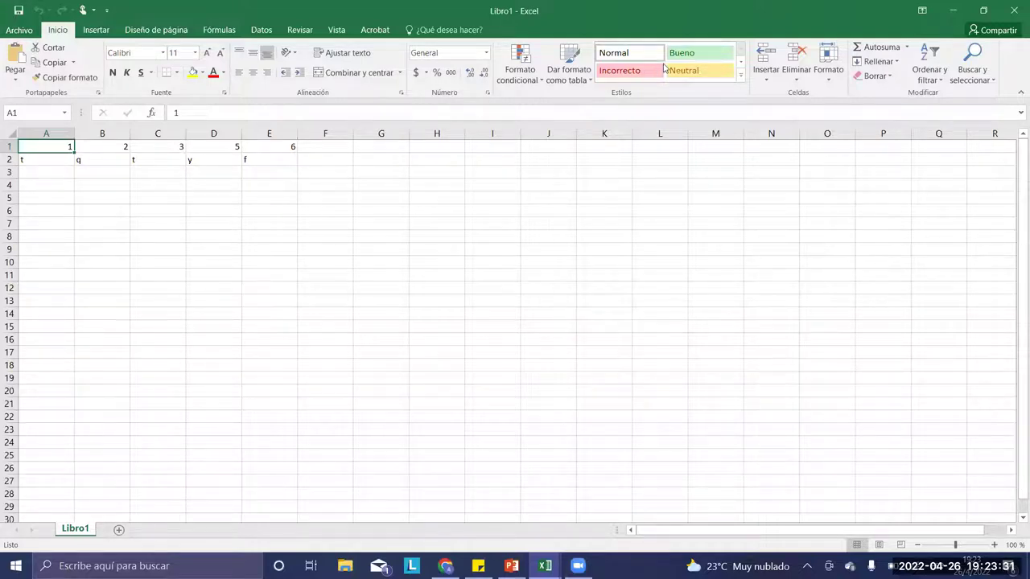
Step: Close the Libro1 workbook and open its CSV file from the desktop with Bloc de notas instead of Excel
{"action": "left_click", "coordinate": [1013, 11]}
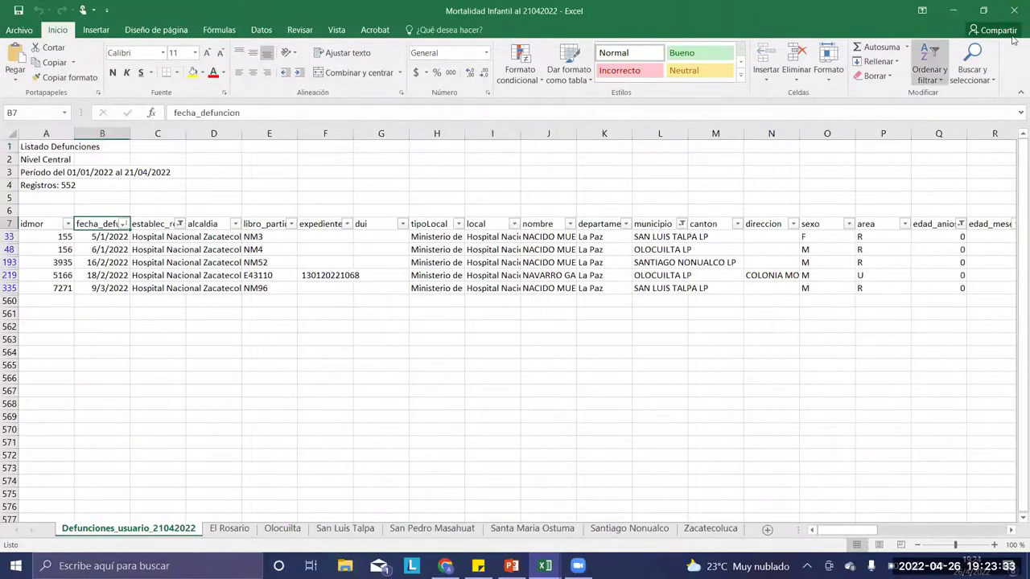
{"action": "left_click", "coordinate": [948, 10]}
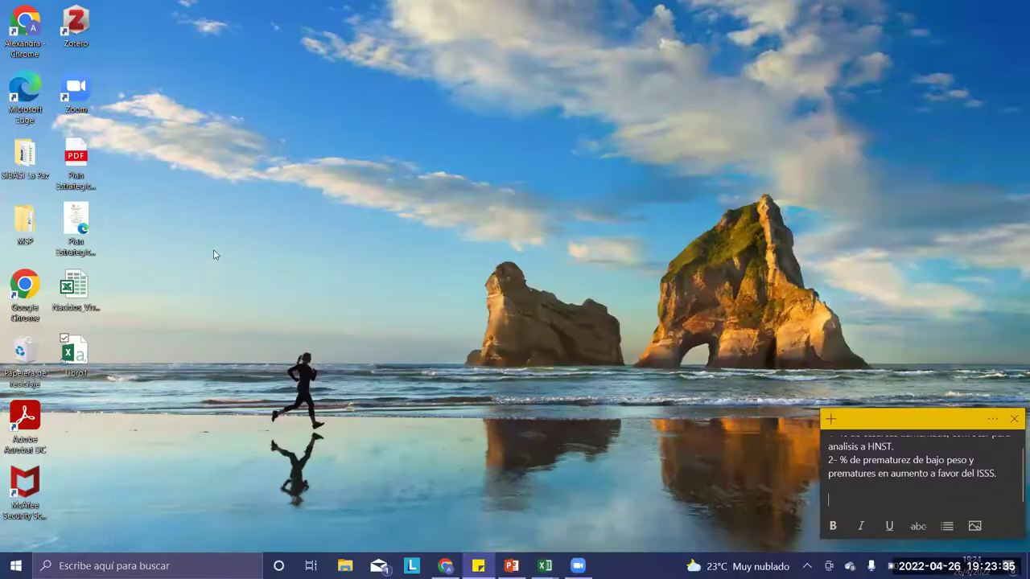
{"action": "right_click", "coordinate": [64, 351]}
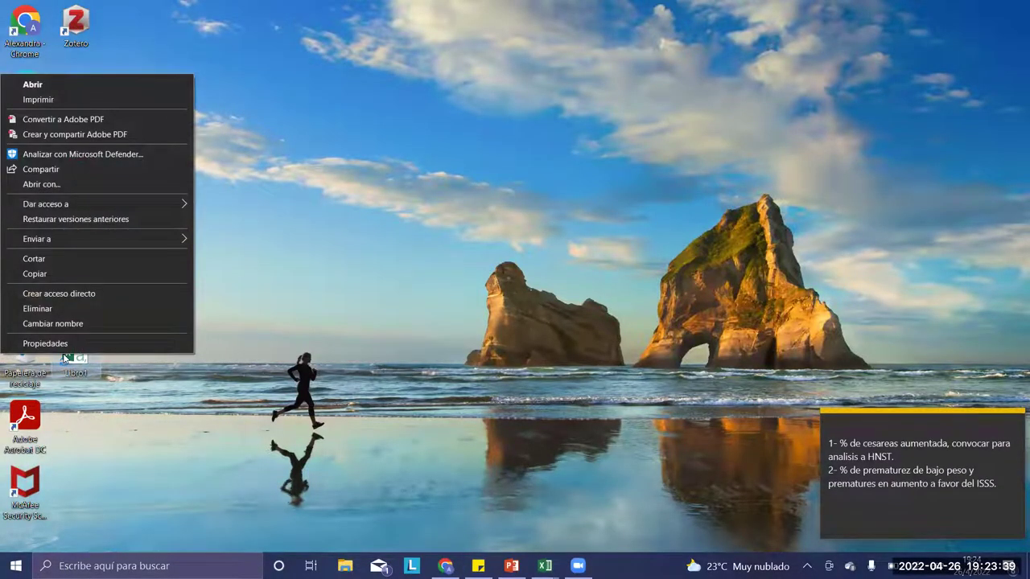
{"action": "left_click", "coordinate": [118, 185]}
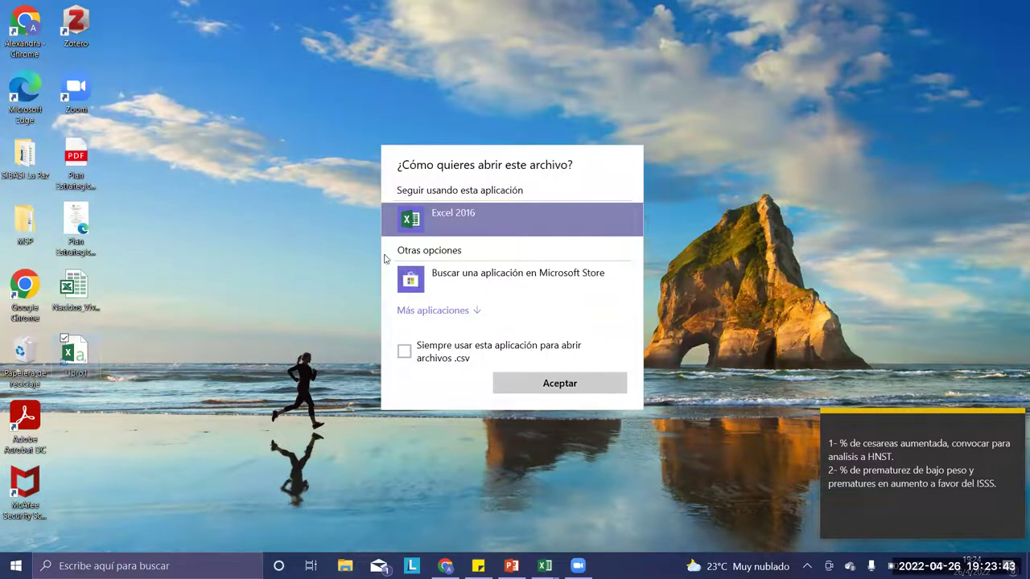
{"action": "left_click", "coordinate": [415, 316]}
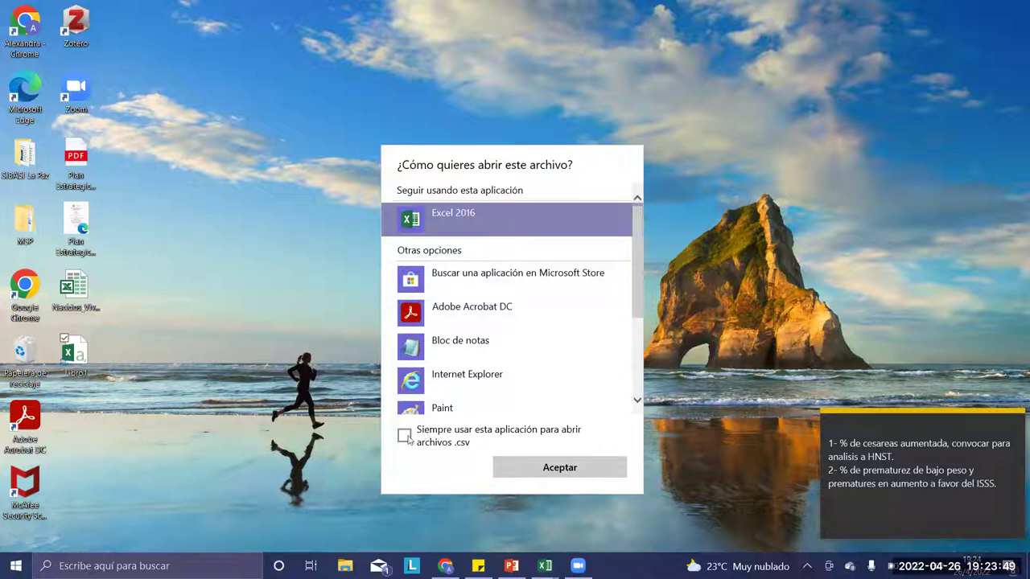
{"action": "left_click", "coordinate": [458, 344]}
{"action": "left_click", "coordinate": [546, 469]}
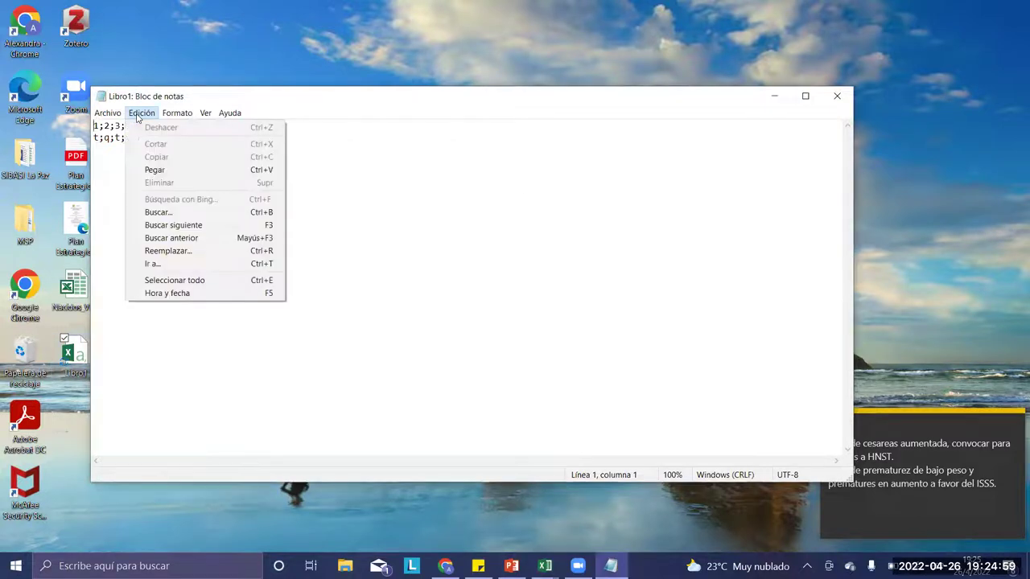
Step: Set up a replacement of semicolons with commas in Libro1 and try replacing a single match
{"action": "left_click", "coordinate": [171, 251]}
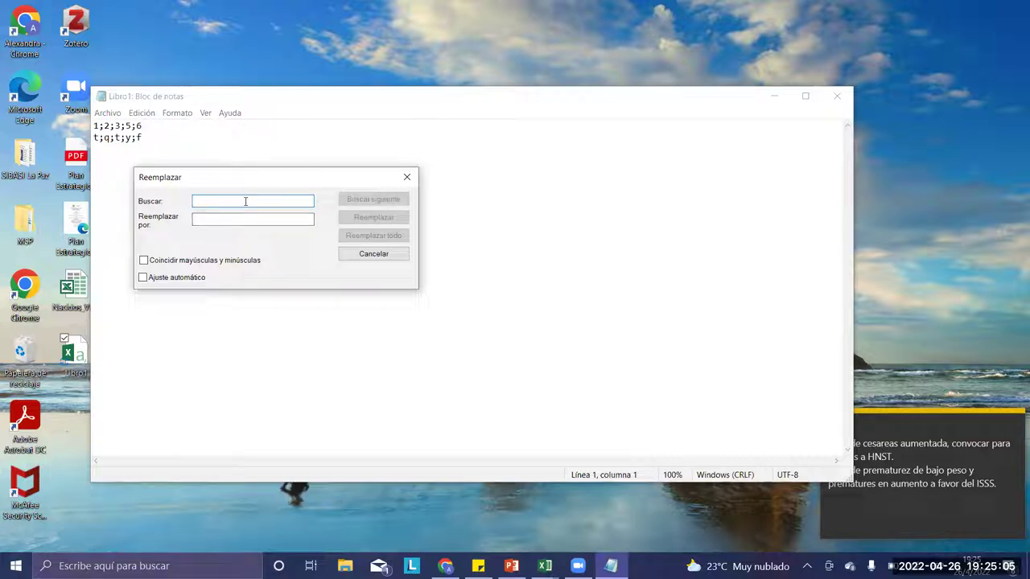
{"action": "type", "text": ";"}
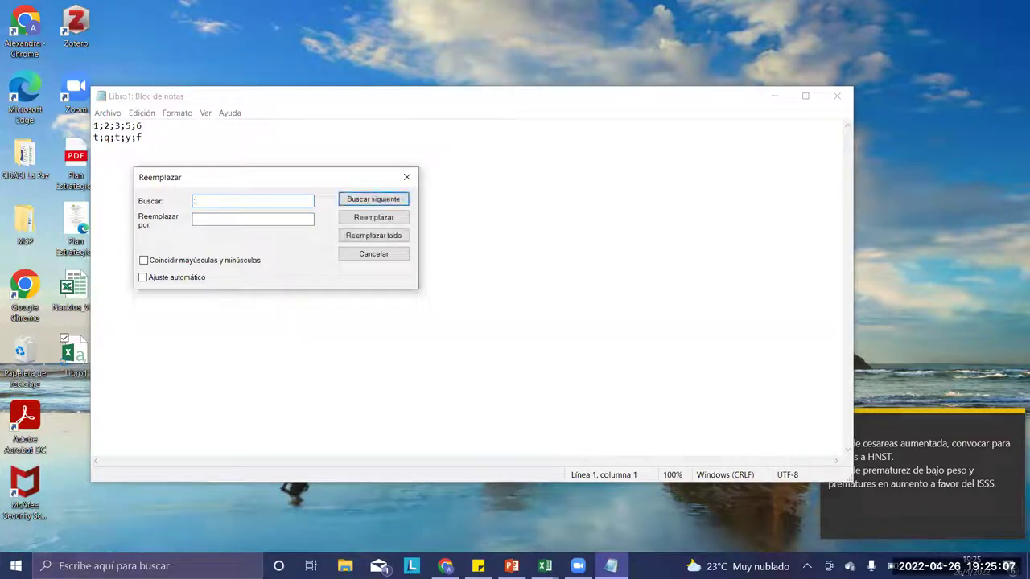
{"action": "key", "text": "BackSpace"}
{"action": "key", "text": "BackSpace"}
{"action": "type", "text": ";"}
{"action": "left_click", "coordinate": [216, 219]}
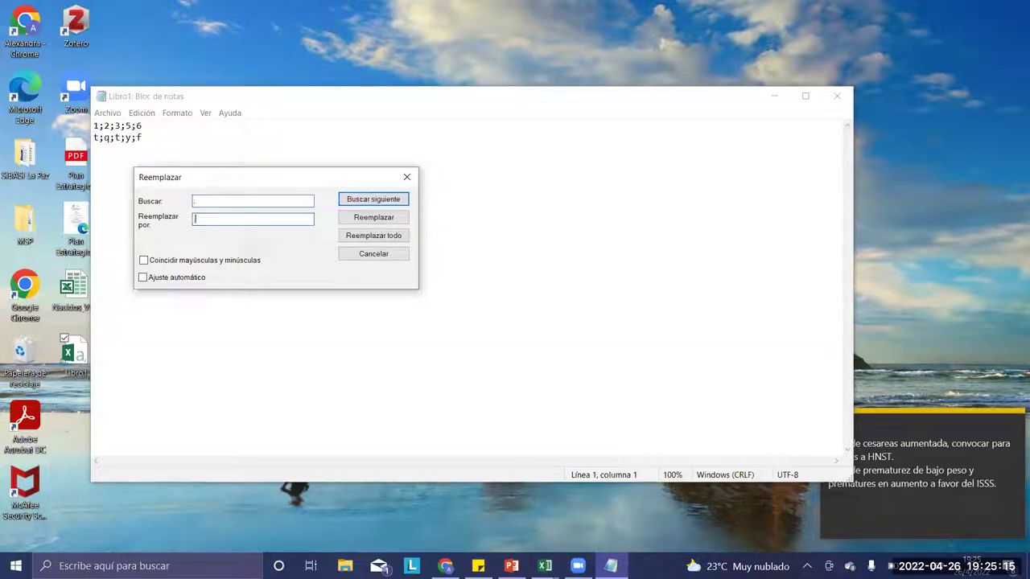
{"action": "type", "text": ","}
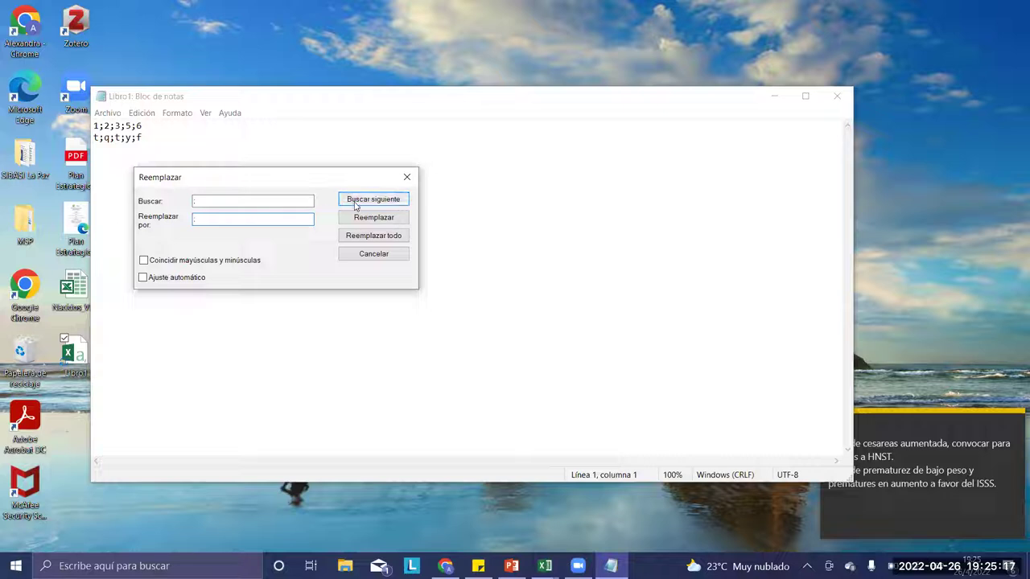
{"action": "left_click", "coordinate": [361, 217]}
{"action": "left_click", "coordinate": [362, 217]}
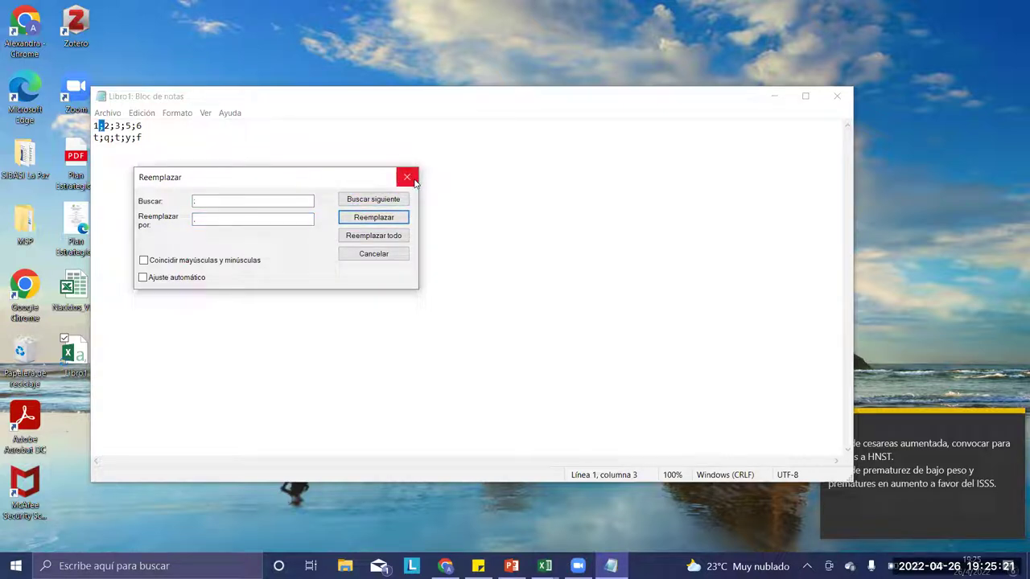
Step: Re-enter the semicolon as search text and the comma as replacement, and replace all occurrences in Libro1
{"action": "left_click", "coordinate": [271, 200]}
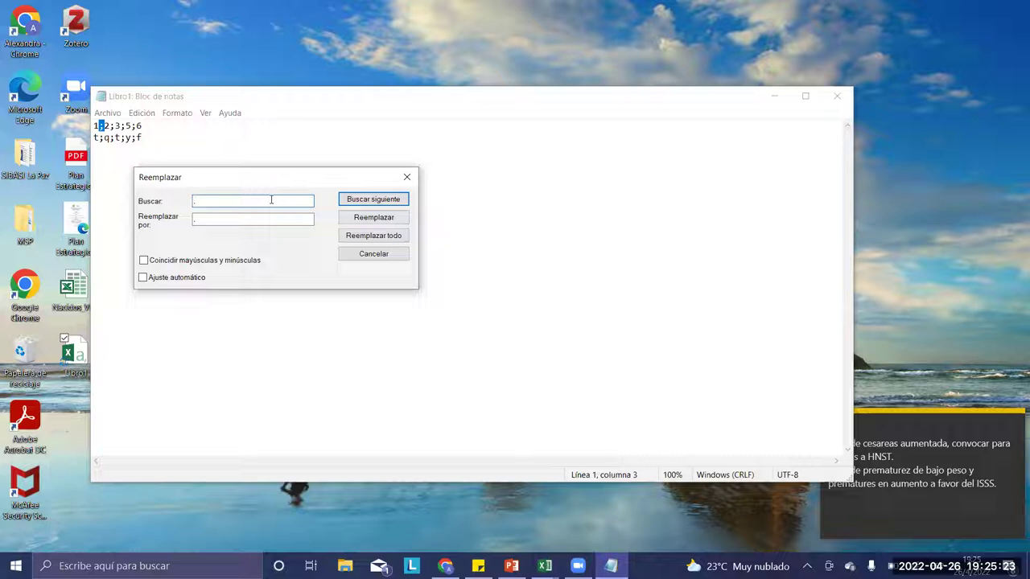
{"action": "key", "text": "BackSpace"}
{"action": "type", "text": "Ñ"}
{"action": "key", "text": "BackSpace"}
{"action": "type", "text": ";"}
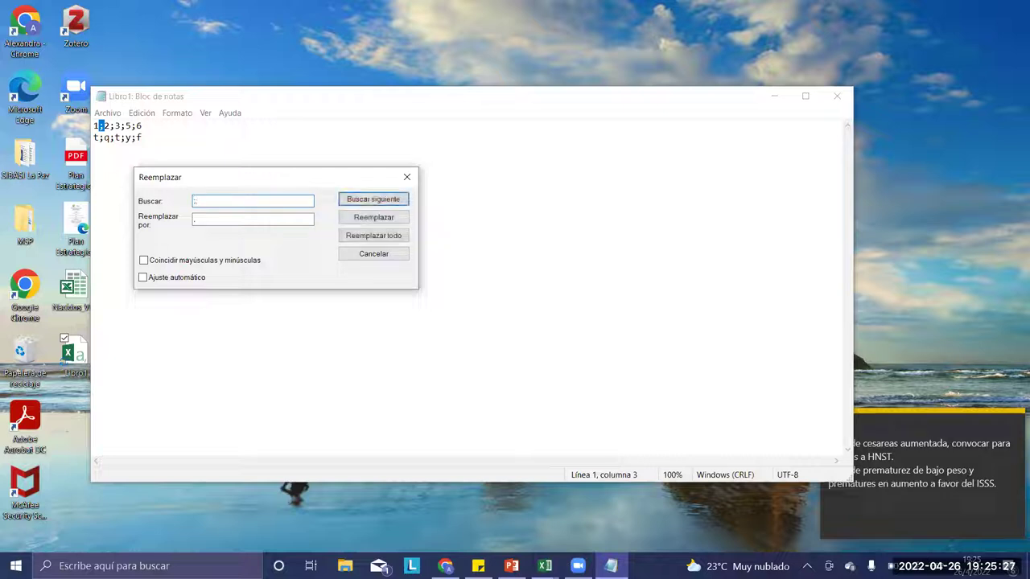
{"action": "key", "text": "BackSpace"}
{"action": "type", "text": ","}
{"action": "left_click", "coordinate": [232, 223]}
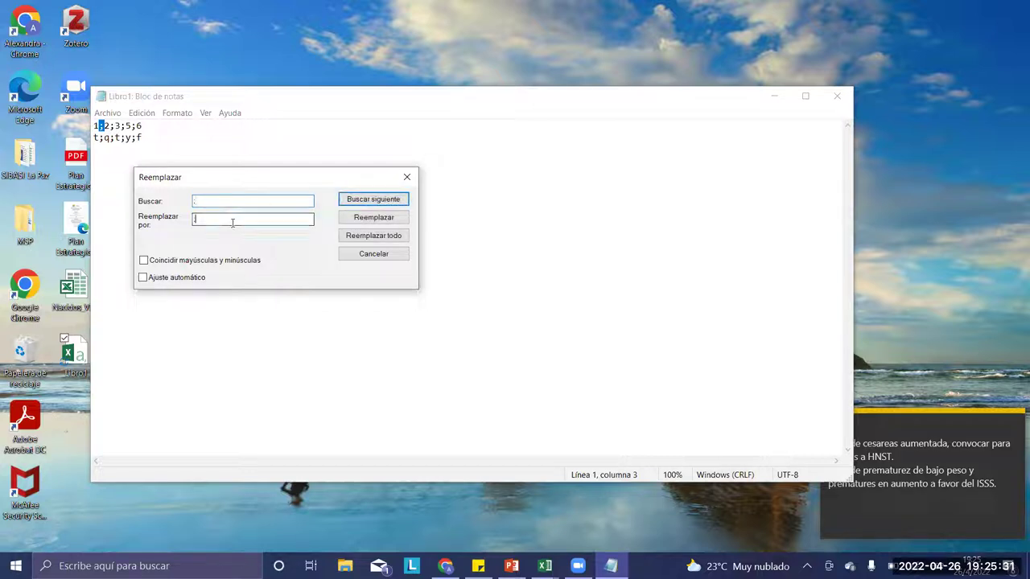
{"action": "type", "text": ","}
{"action": "left_click", "coordinate": [363, 235]}
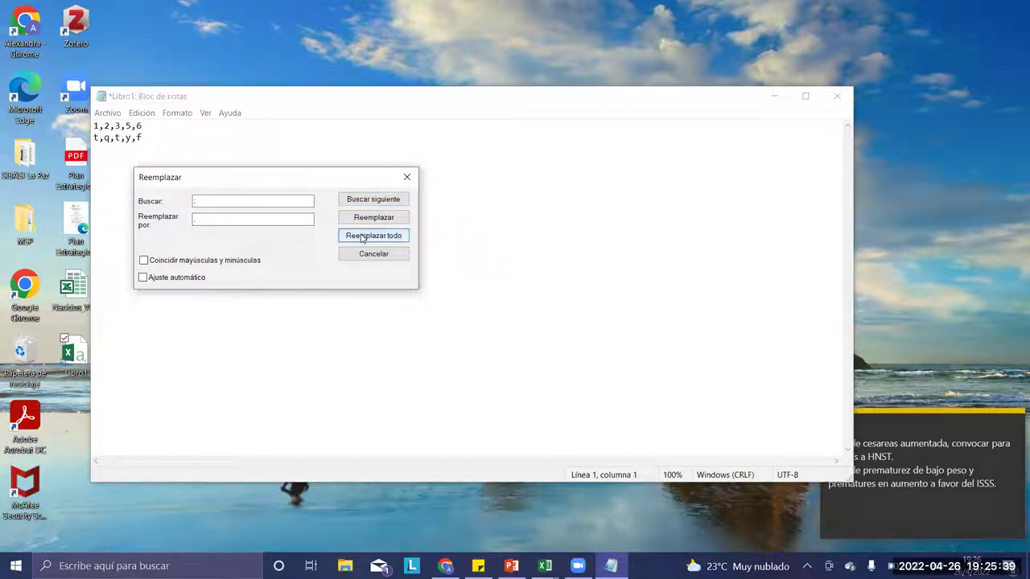
Step: Leave the replacement dialog and close Libro1.csv, saving its changes
{"action": "left_click", "coordinate": [409, 176]}
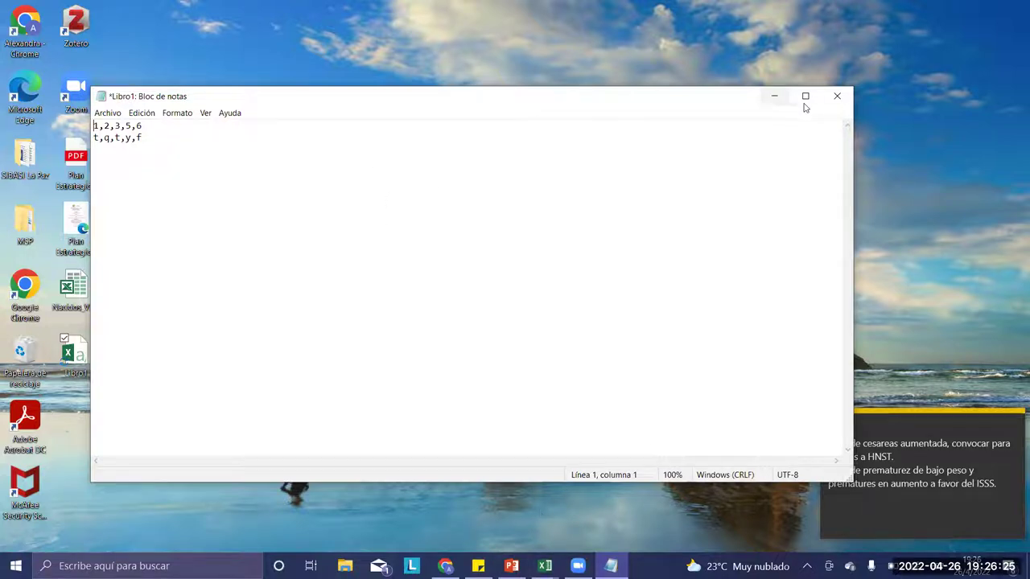
{"action": "left_click", "coordinate": [836, 95]}
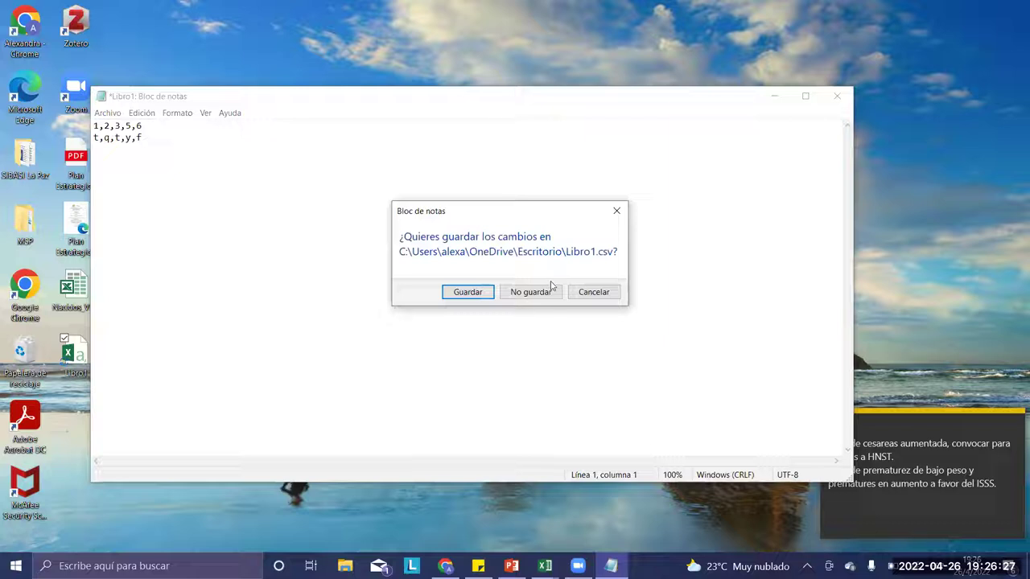
{"action": "left_click", "coordinate": [489, 292]}
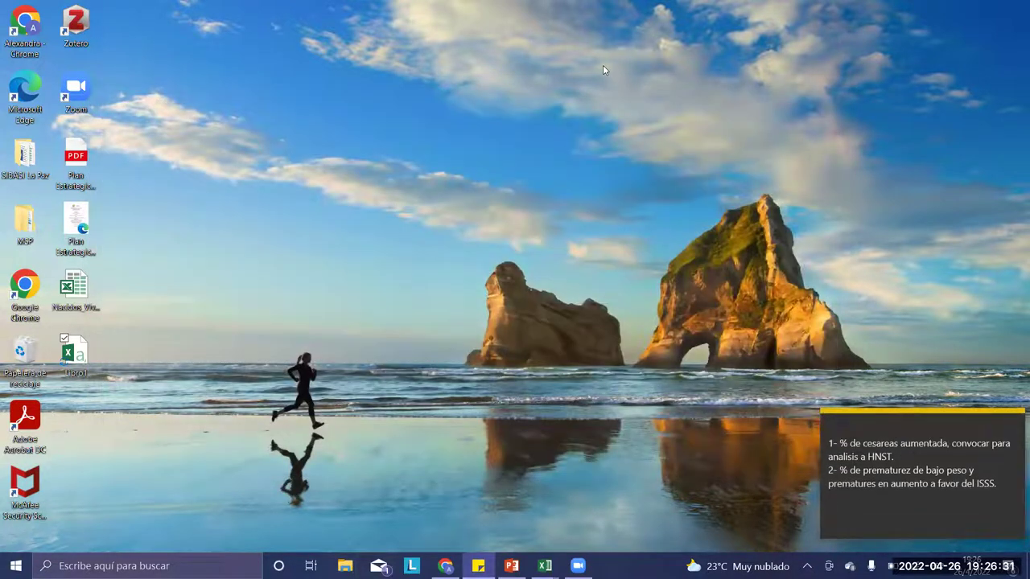
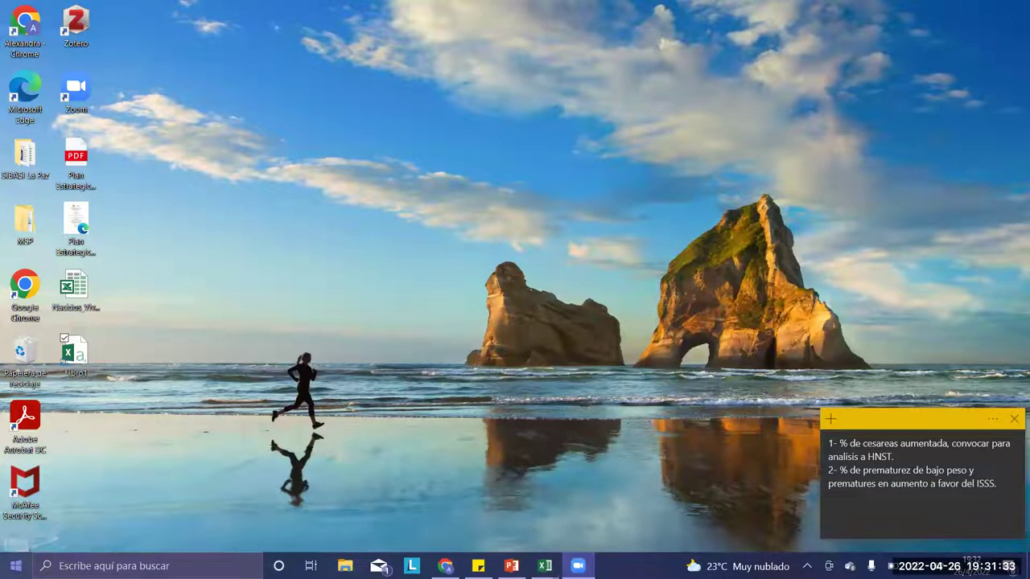
Step: Open a new blank workbook in Excel 2016 and enter 1 in cell A1 and a person's first name in B1
{"action": "left_click", "coordinate": [16, 566]}
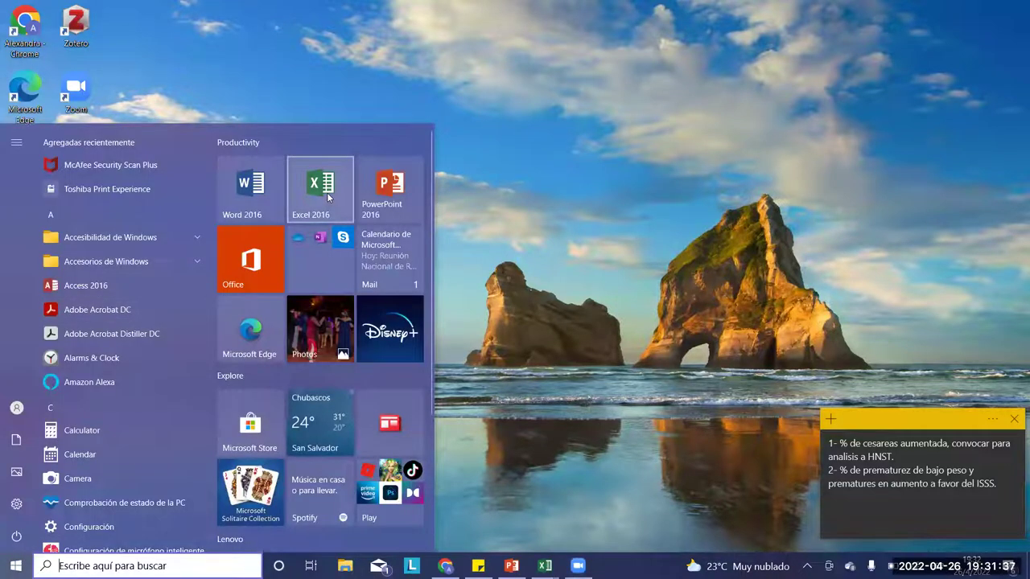
{"action": "left_click", "coordinate": [328, 197]}
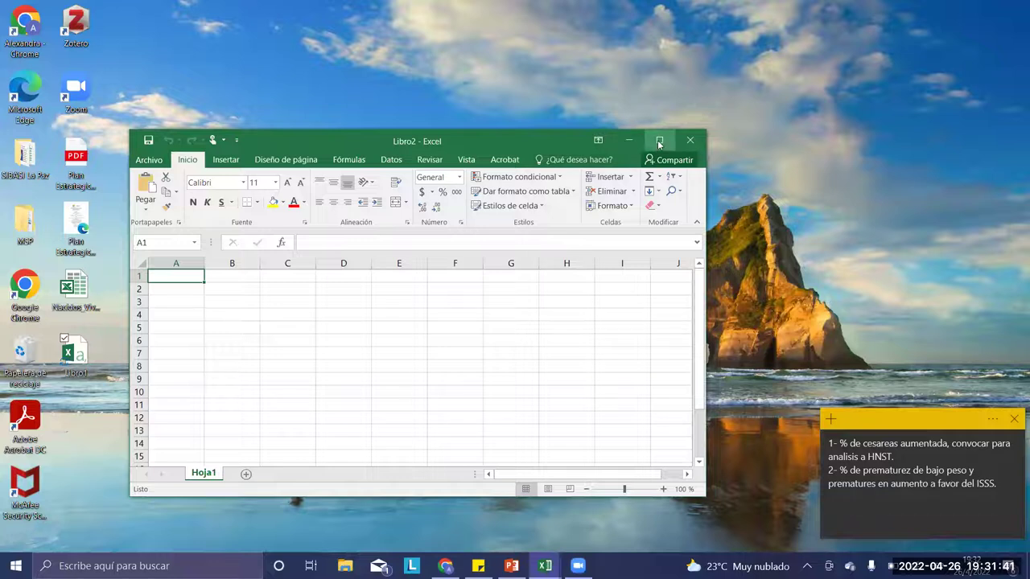
{"action": "left_click", "coordinate": [658, 141]}
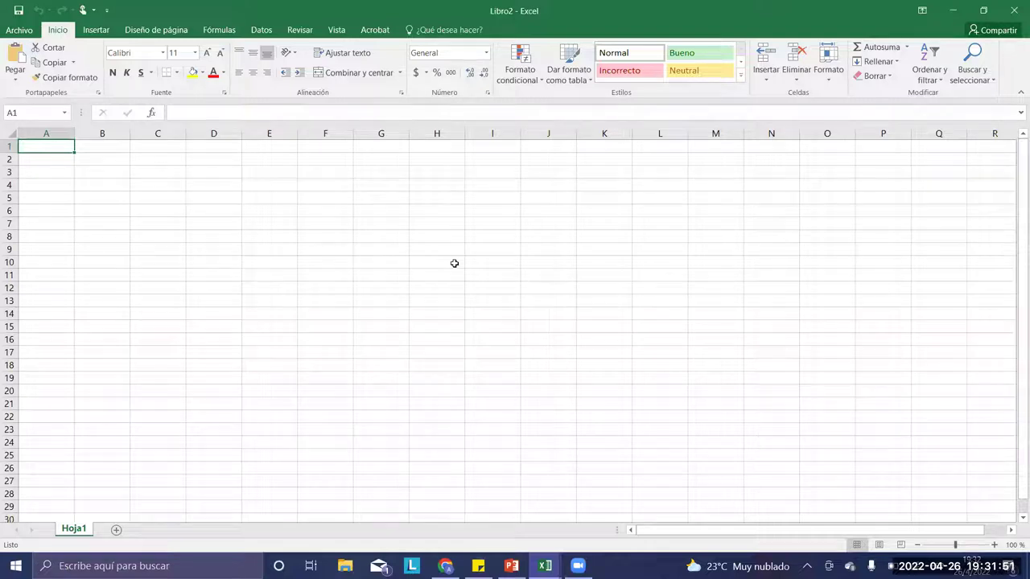
{"action": "type", "text": "1"}
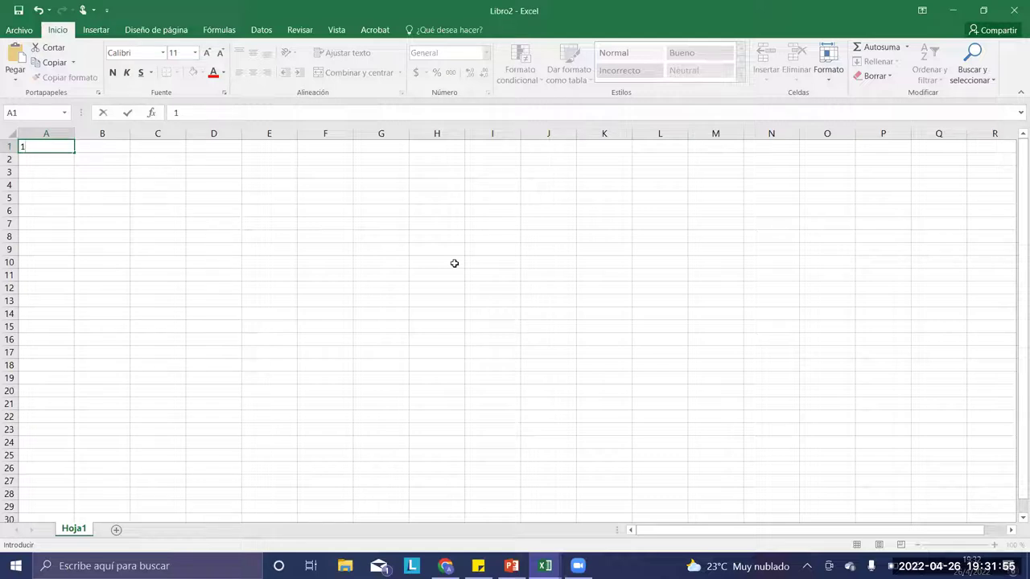
{"action": "key", "text": "Tab"}
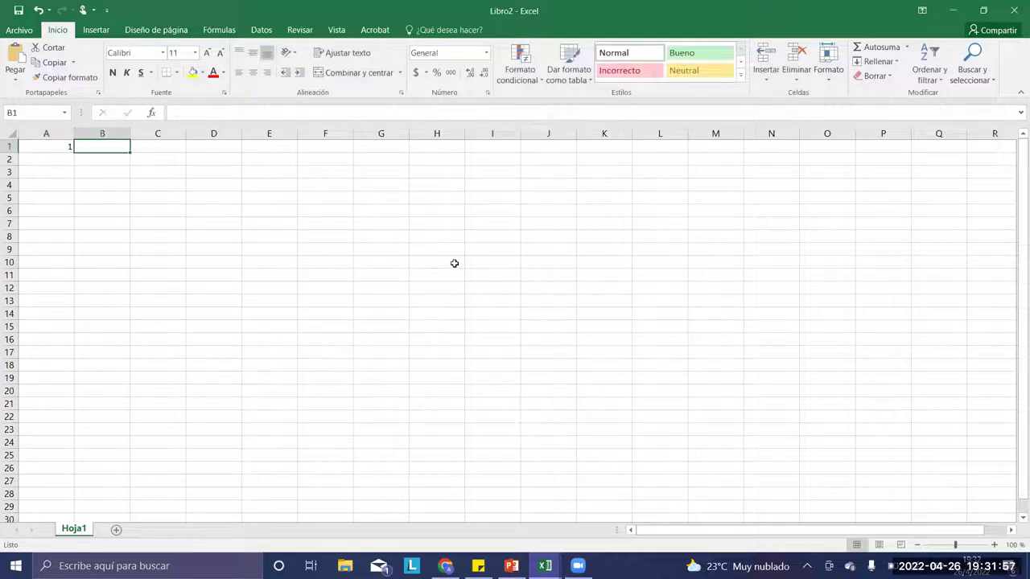
{"action": "type", "text": "Maria"}
{"action": "key", "text": "Tab"}
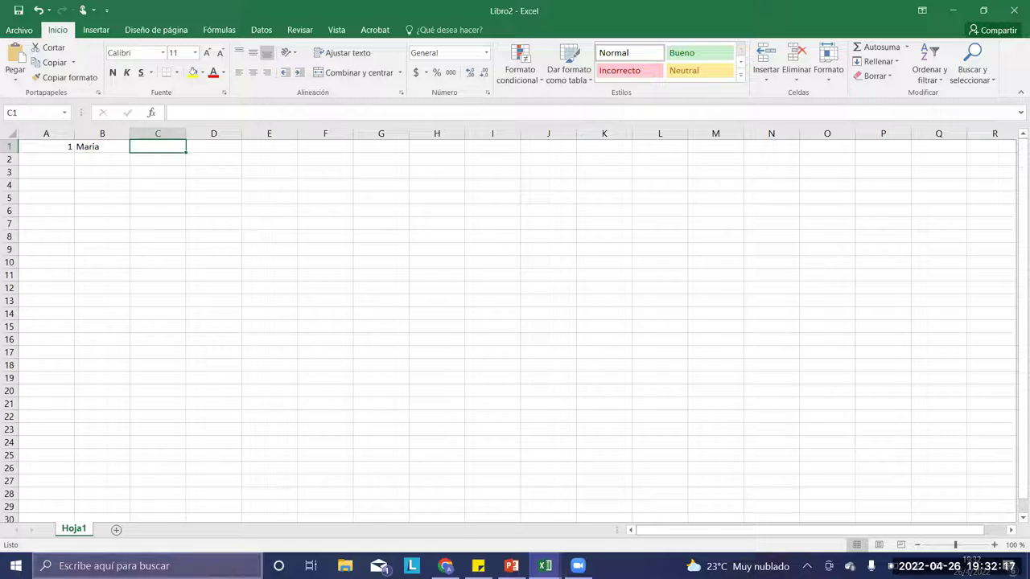
Step: Add a second sheet and enter M1 in its cell A1 and Loratadina in B1
{"action": "left_click", "coordinate": [116, 531]}
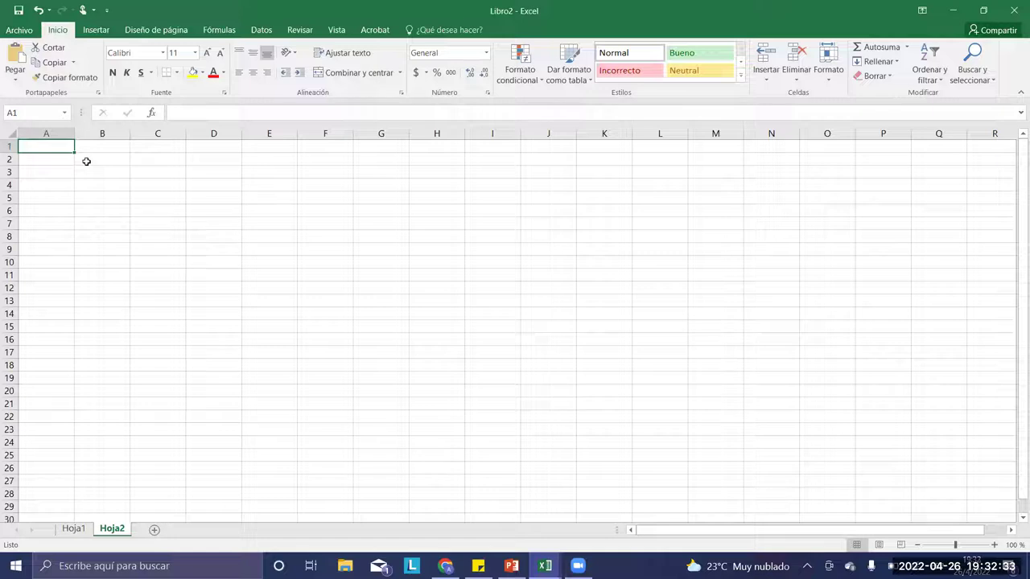
{"action": "type", "text": "m1"}
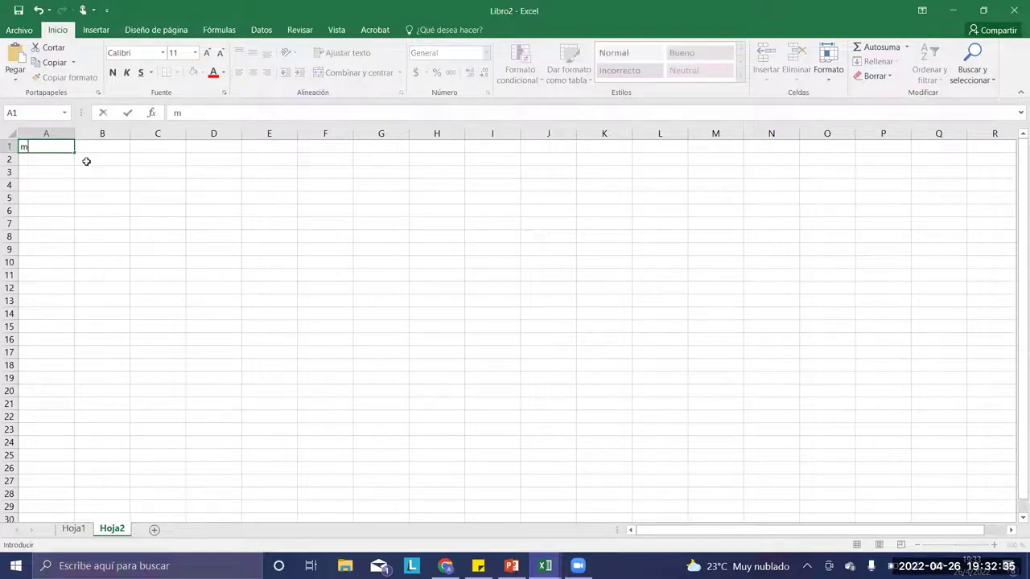
{"action": "key", "text": "BackSpace"}
{"action": "key", "text": "BackSpace"}
{"action": "type", "text": "M1"}
{"action": "key", "text": "Tab"}
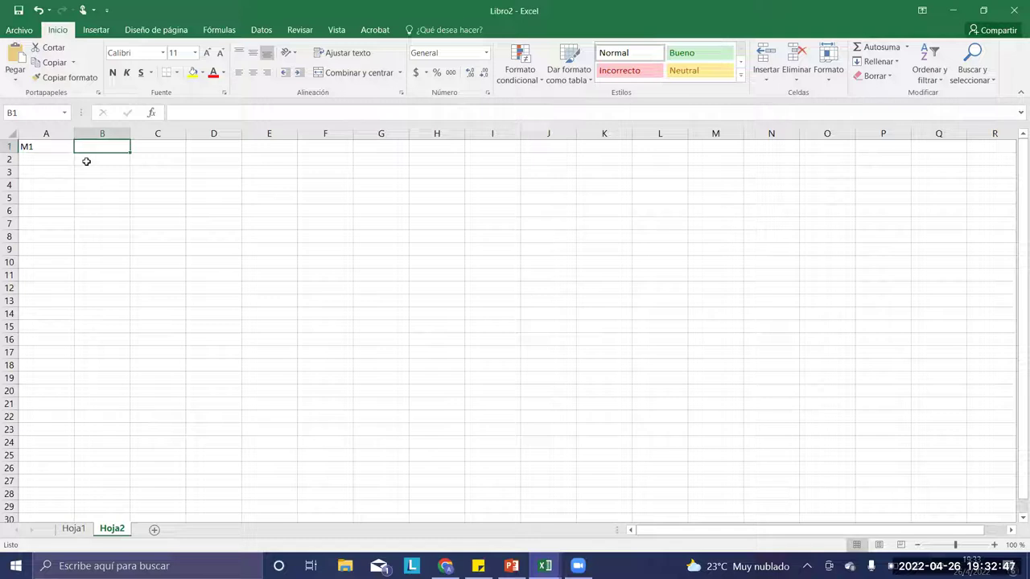
{"action": "type", "text": "Loratadina"}
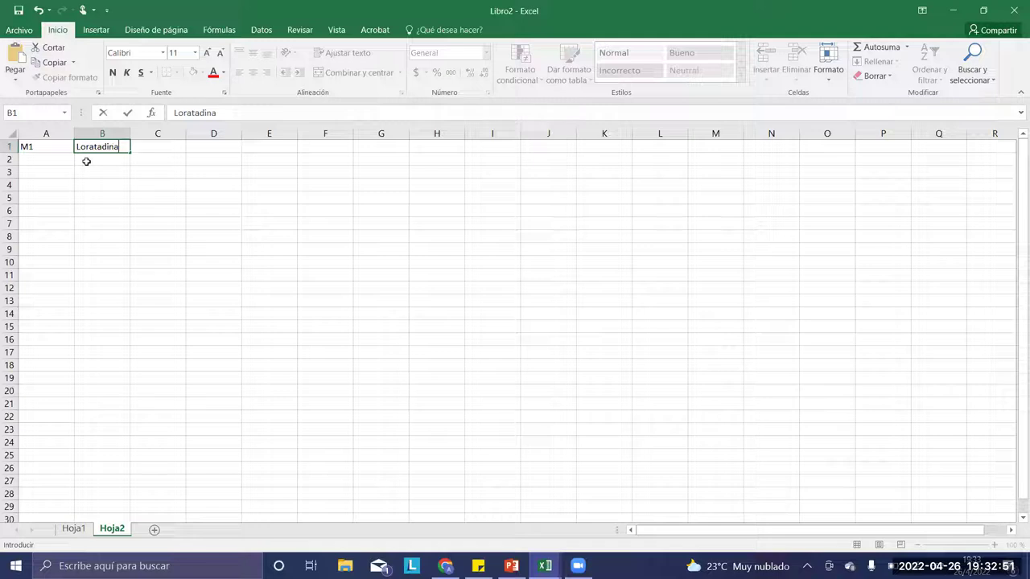
{"action": "key", "text": "Tab"}
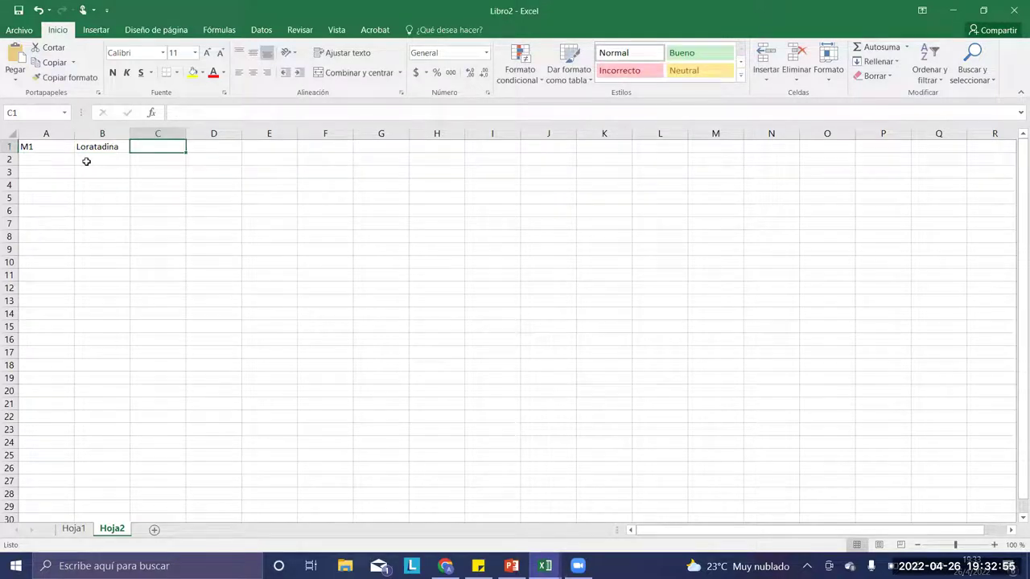
Step: Enter tableta in cell C1 of Hoja2 and make A2 the active cell
{"action": "left_click", "coordinate": [86, 161]}
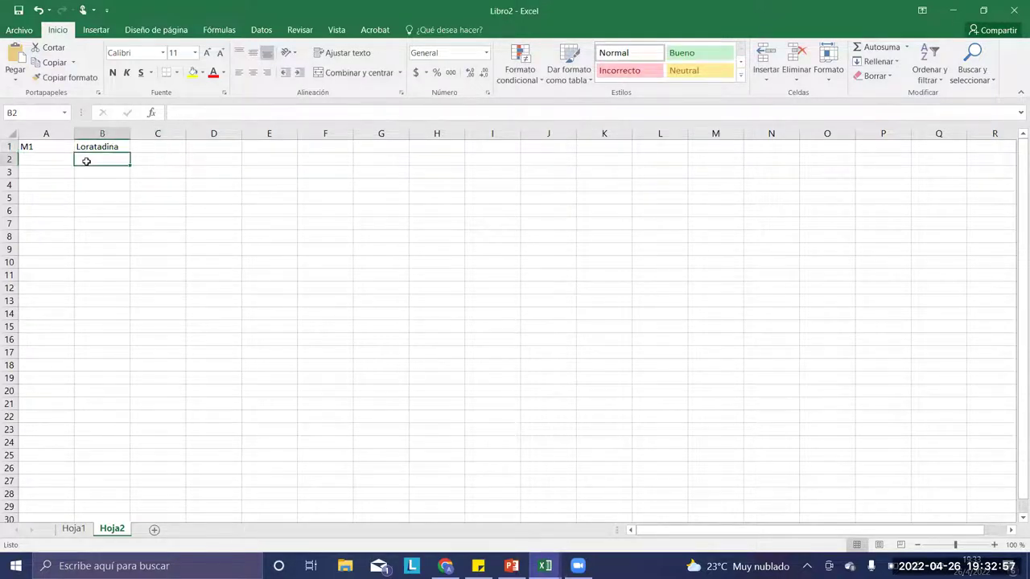
{"action": "left_click", "coordinate": [140, 152]}
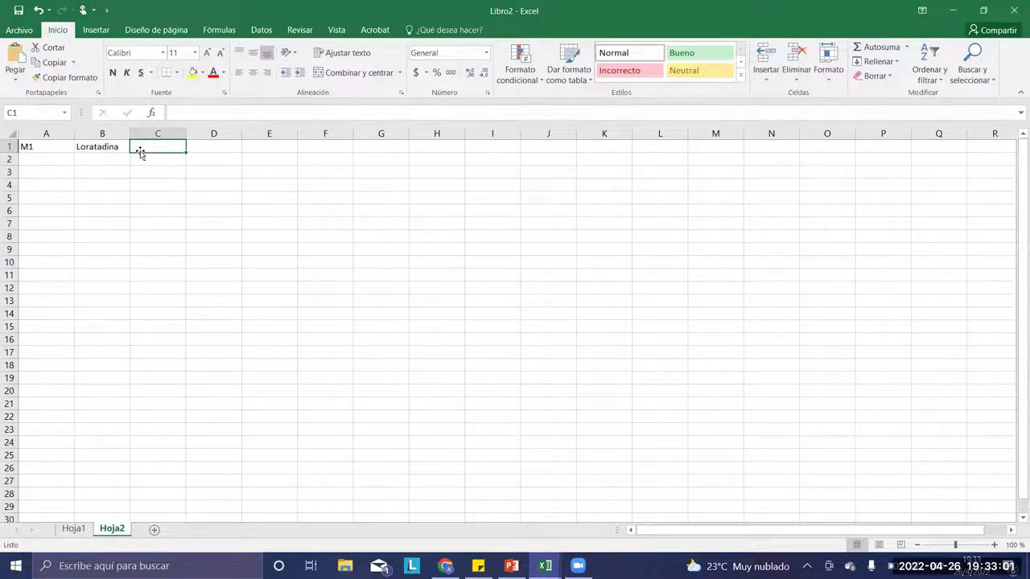
{"action": "type", "text": "10"}
{"action": "key", "text": "BackSpace"}
{"action": "key", "text": "BackSpace"}
{"action": "type", "text": "ta"}
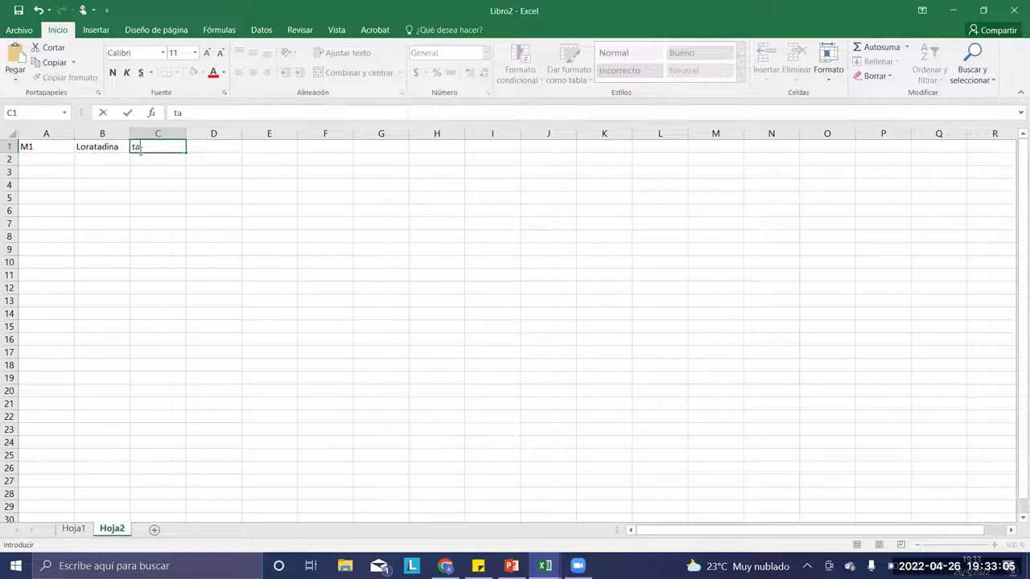
{"action": "type", "text": "bleta"}
{"action": "key", "text": "Return"}
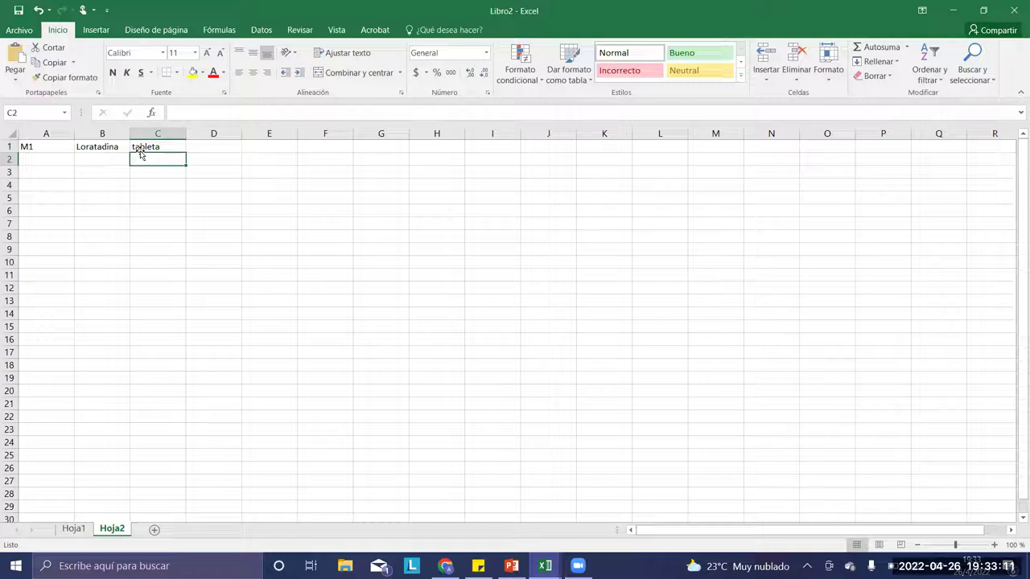
{"action": "key", "text": "Left"}
{"action": "key", "text": "Left"}
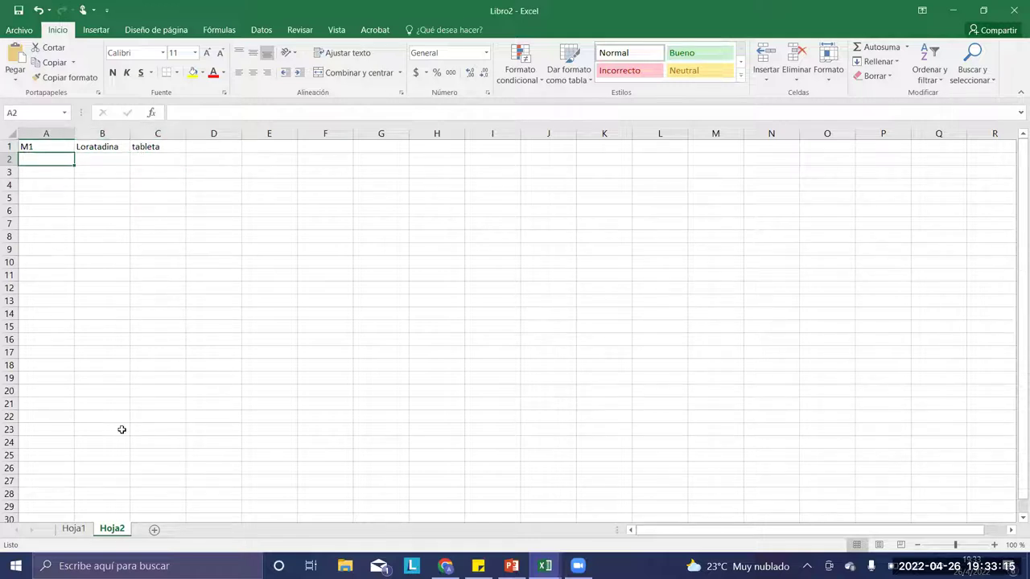
Step: Return to Hoja1 and enter the code M1 in cell C1 beside the first name
{"action": "left_click", "coordinate": [74, 529]}
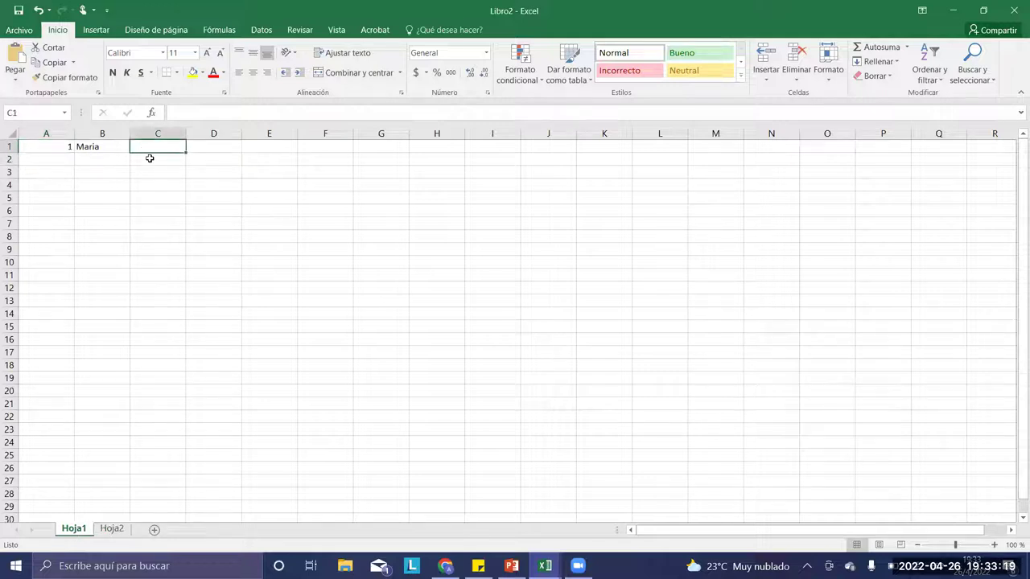
{"action": "type", "text": "M"}
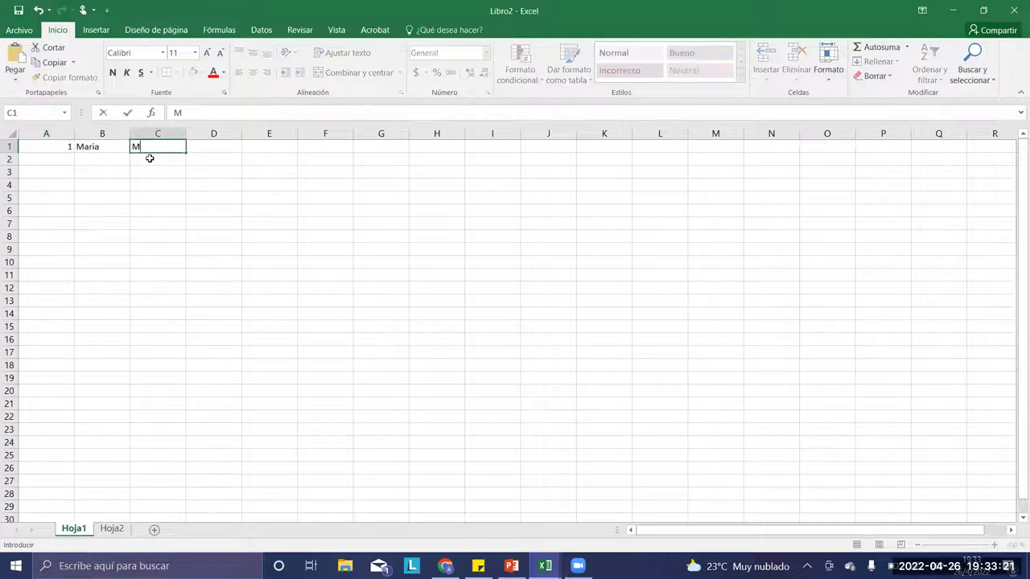
{"action": "type", "text": "1"}
{"action": "key", "text": "Return"}
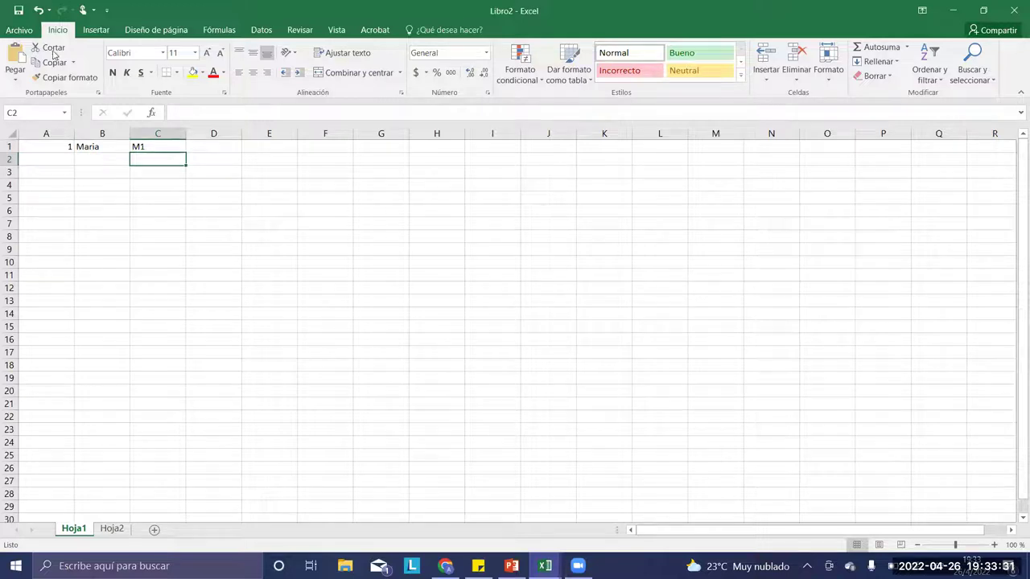
{"action": "left_click", "coordinate": [20, 29]}
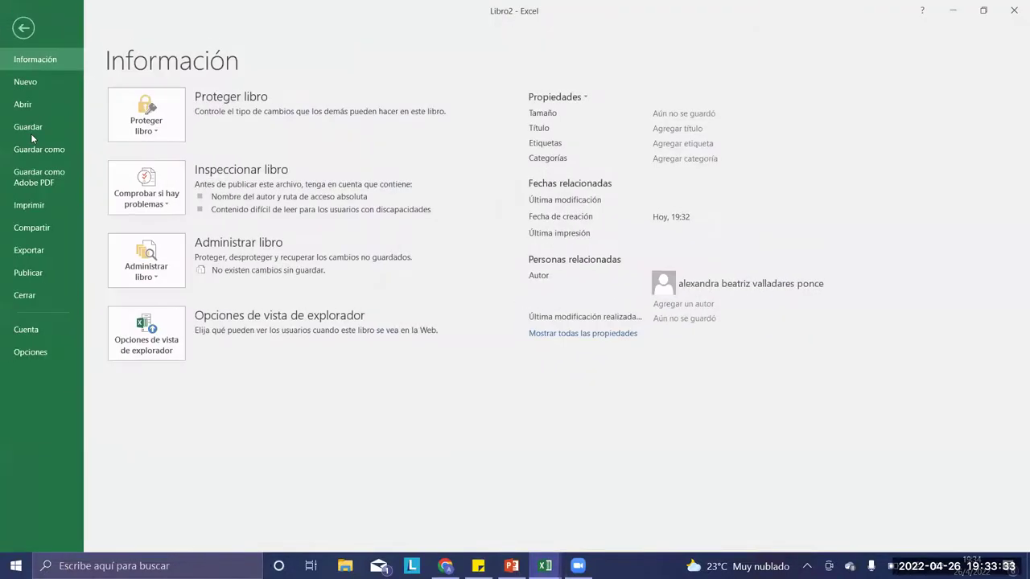
{"action": "left_click", "coordinate": [32, 135]}
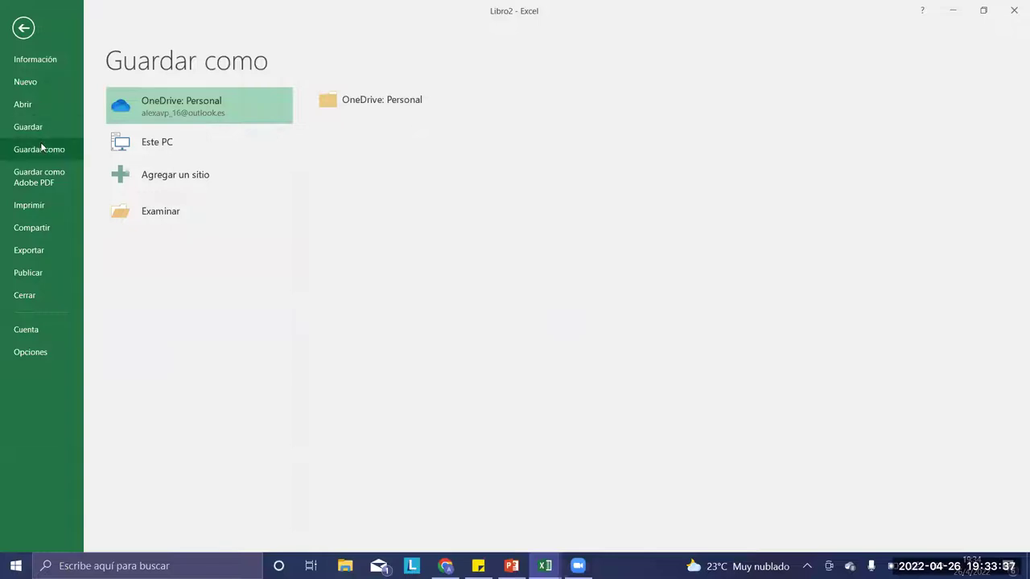
{"action": "left_click", "coordinate": [25, 30]}
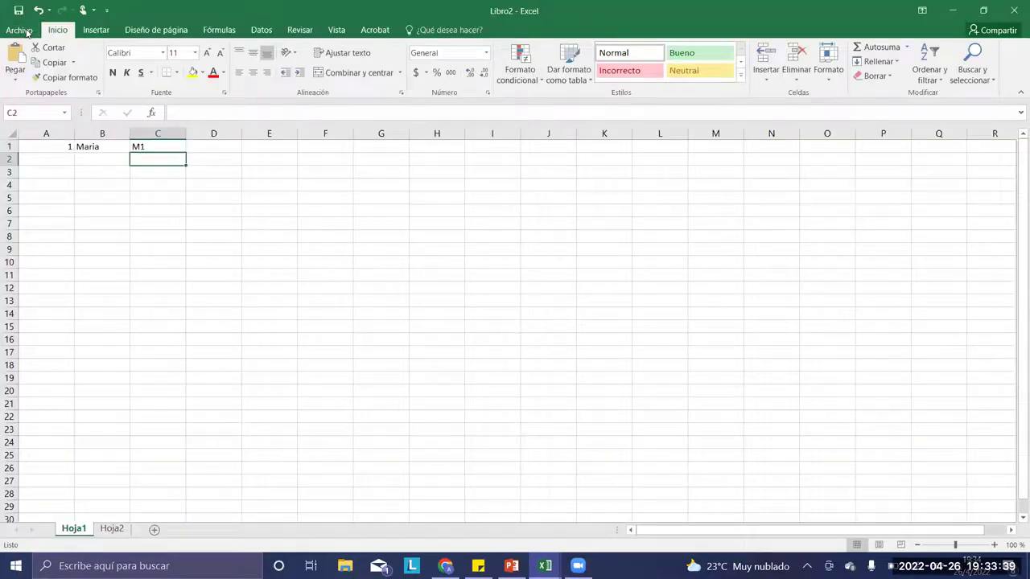
Step: Start saving a copy of the active sheet to the Escritorio folder with the file type CSV (delimitado por comas)
{"action": "left_click", "coordinate": [20, 30]}
{"action": "left_click", "coordinate": [45, 149]}
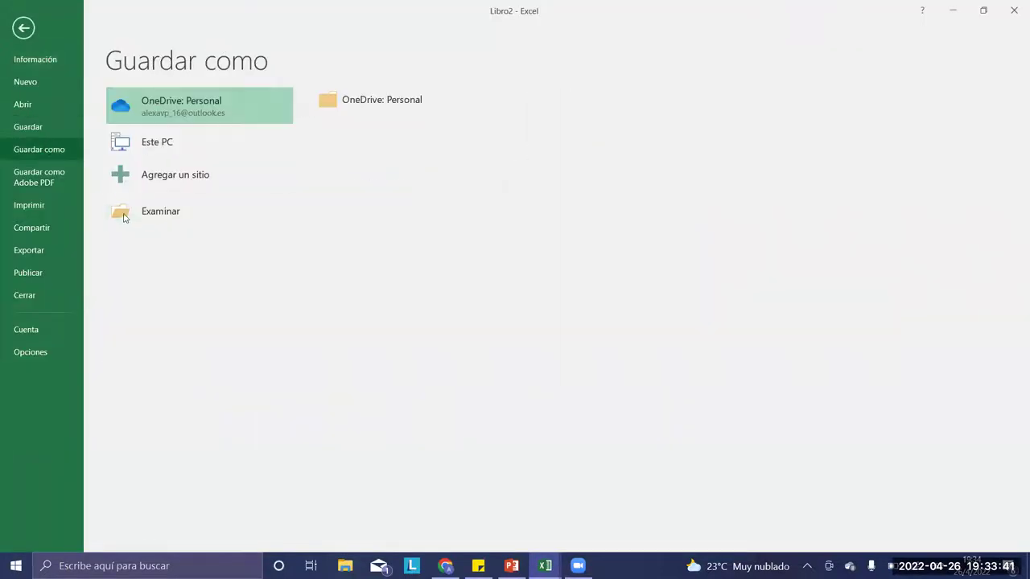
{"action": "left_click", "coordinate": [150, 212]}
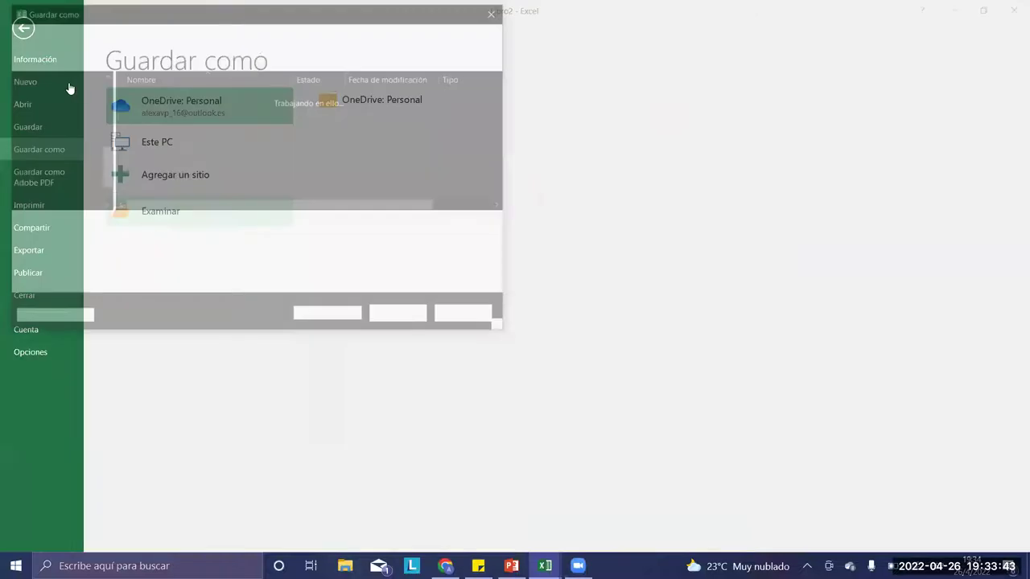
{"action": "left_click", "coordinate": [68, 131]}
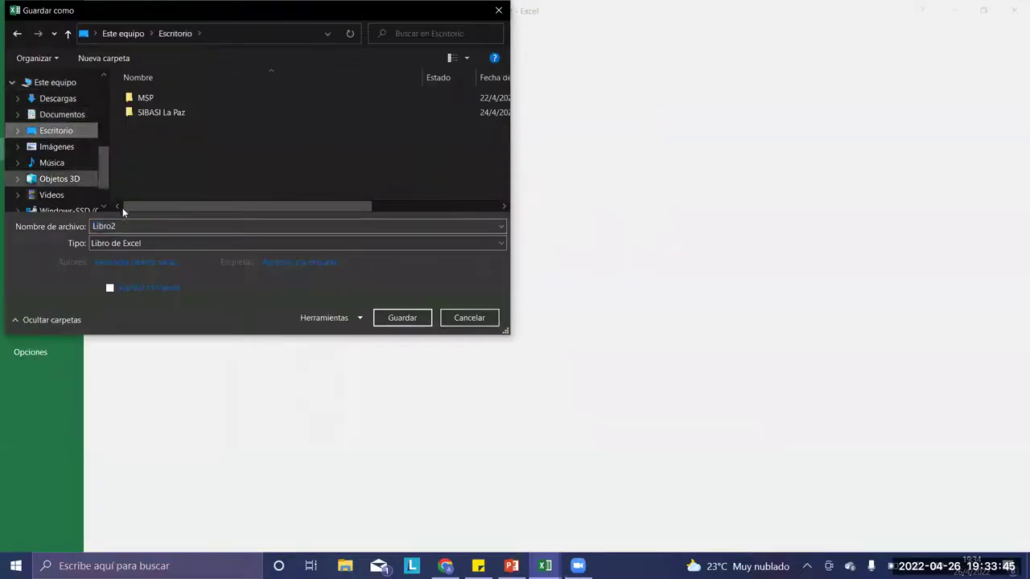
{"action": "left_click", "coordinate": [139, 243]}
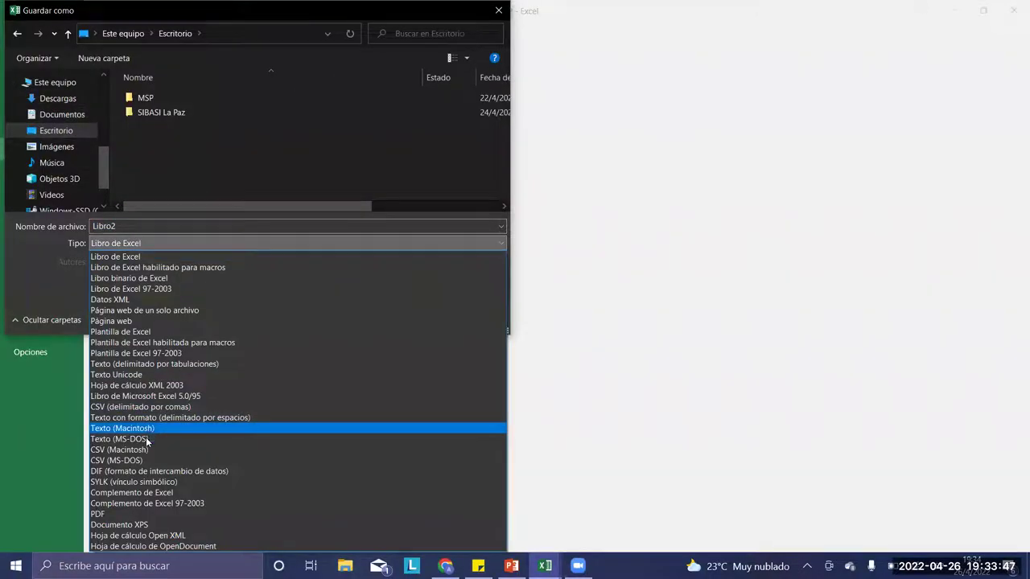
{"action": "left_click", "coordinate": [218, 406]}
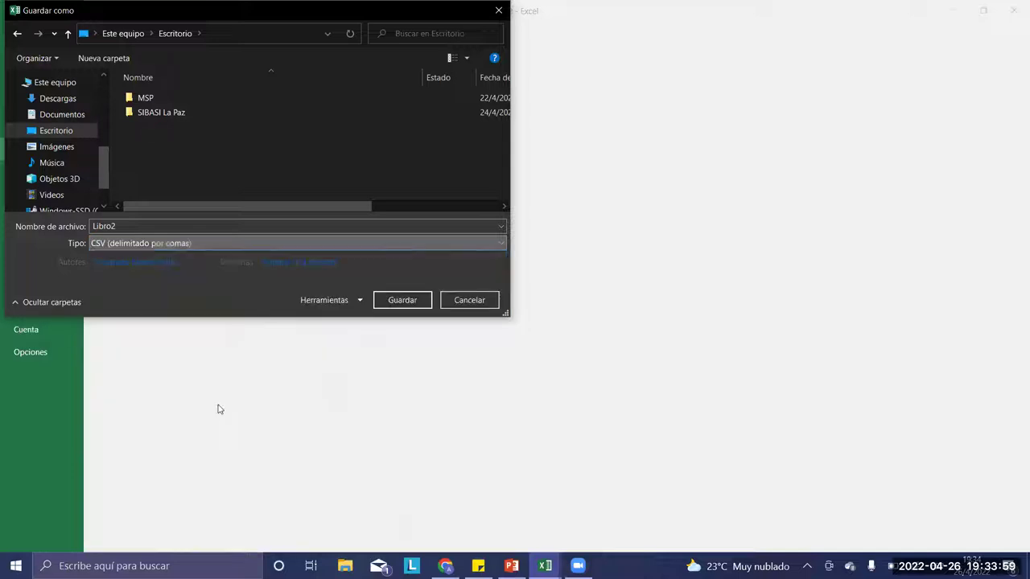
Step: Name the CSV file Personas and save it, accepting that only the active sheet is kept and the CSV format is used
{"action": "double_click", "coordinate": [252, 227]}
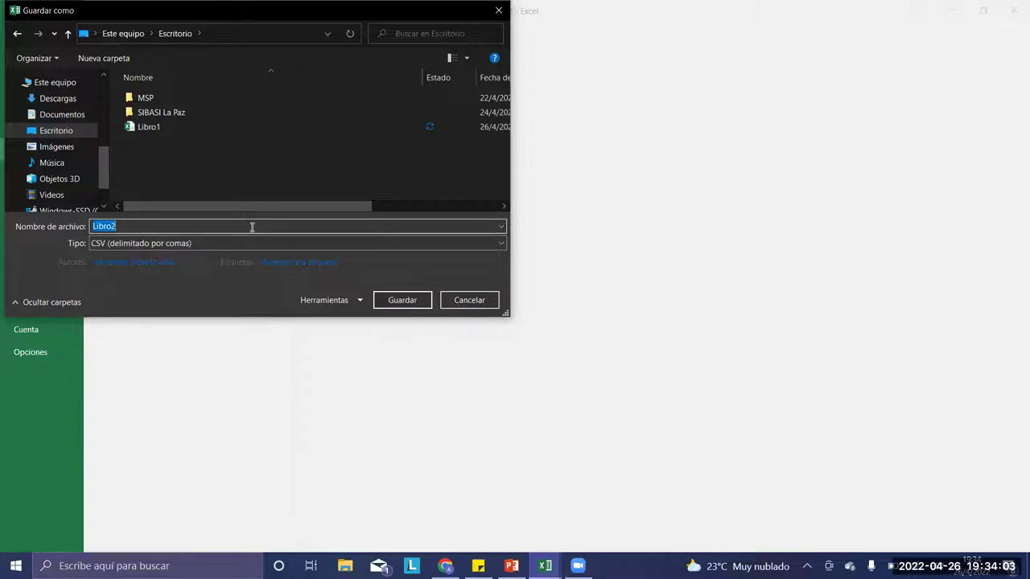
{"action": "left_click", "coordinate": [252, 227]}
{"action": "key", "text": "BackSpace"}
{"action": "key", "text": "BackSpace"}
{"action": "key", "text": "BackSpace"}
{"action": "key", "text": "BackSpace"}
{"action": "key", "text": "BackSpace"}
{"action": "key", "text": "BackSpace"}
{"action": "type", "text": "P"}
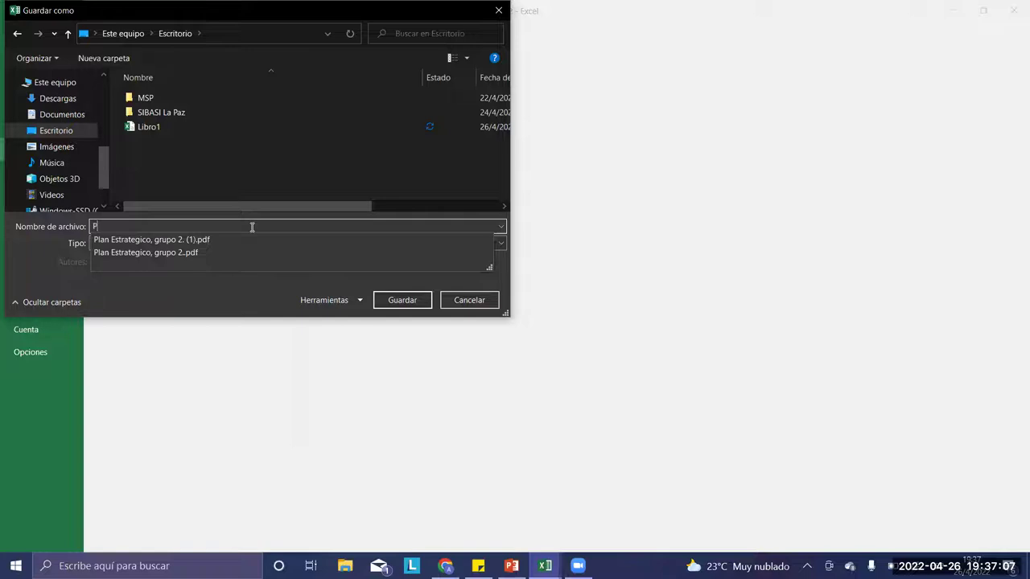
{"action": "type", "text": "ersonas"}
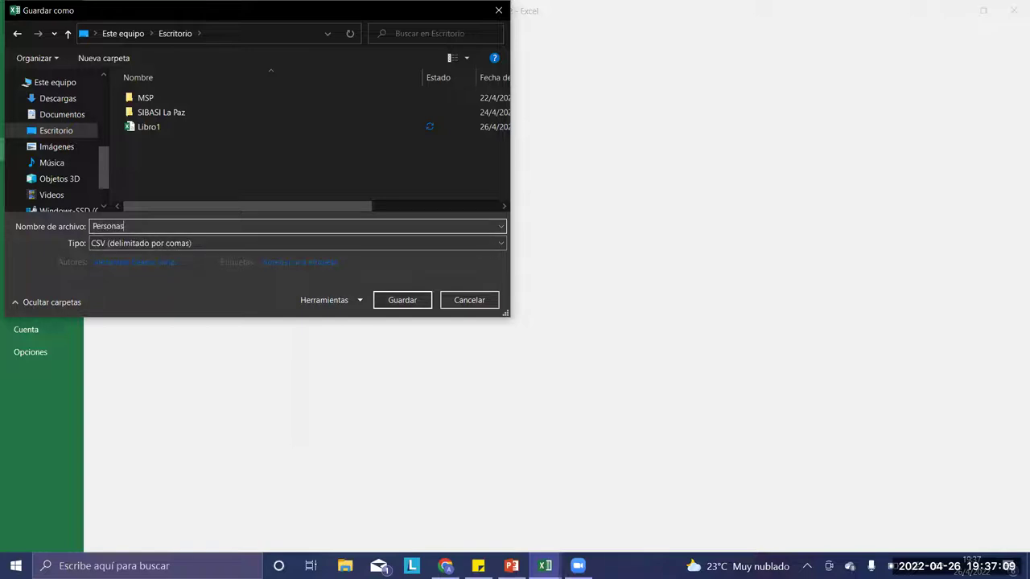
{"action": "left_click", "coordinate": [400, 301]}
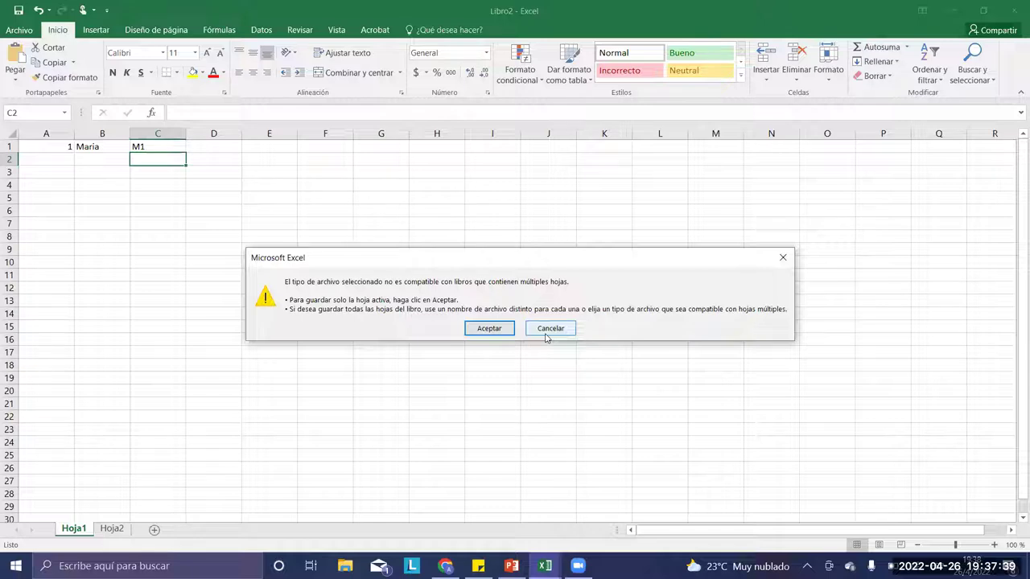
{"action": "left_click", "coordinate": [490, 329]}
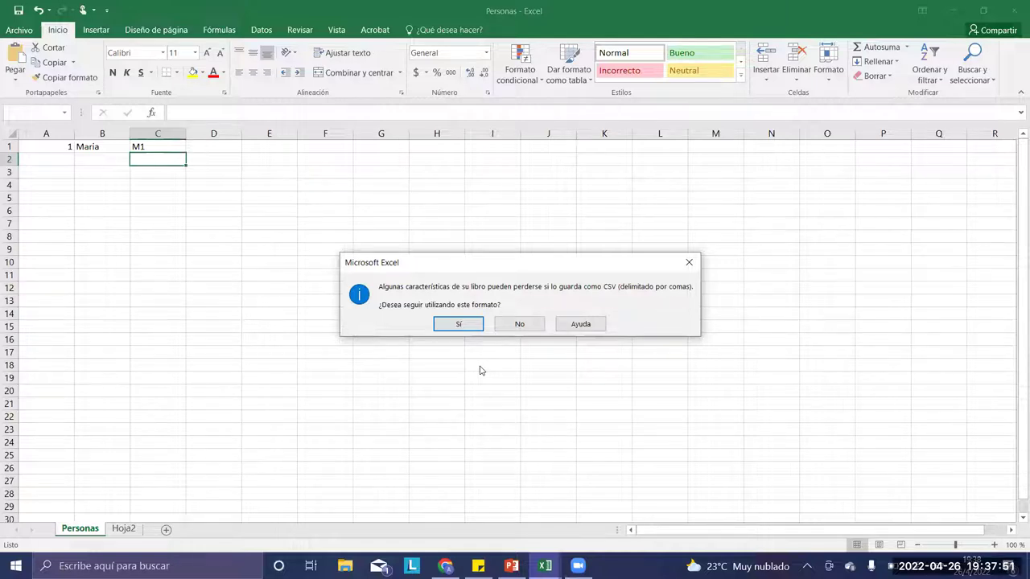
{"action": "left_click", "coordinate": [468, 325]}
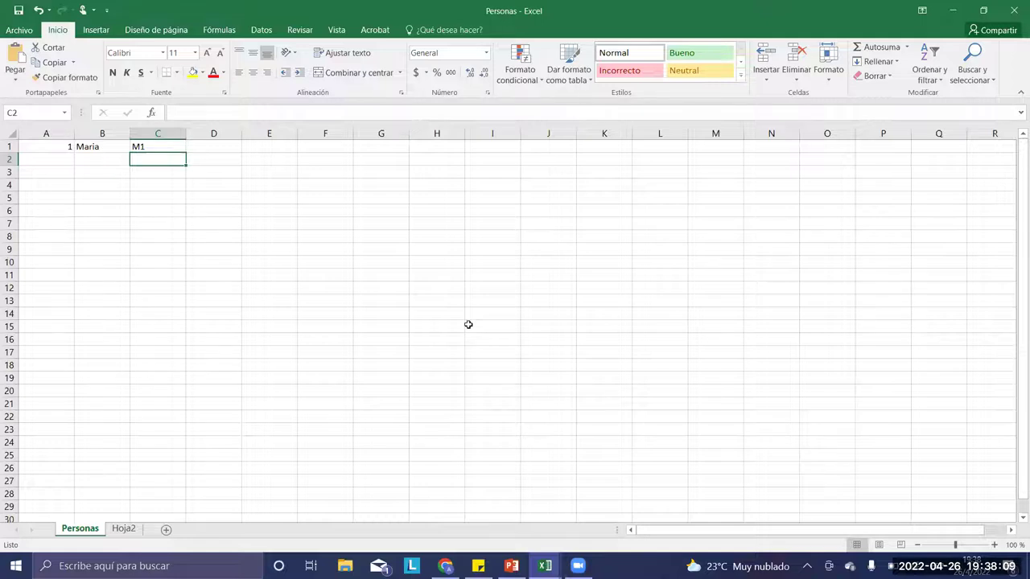
Step: Save the Hoja2 sheet to Escritorio as a comma-delimited CSV file named Medicamentos, accepting the single-sheet and format limitations
{"action": "left_click", "coordinate": [122, 529]}
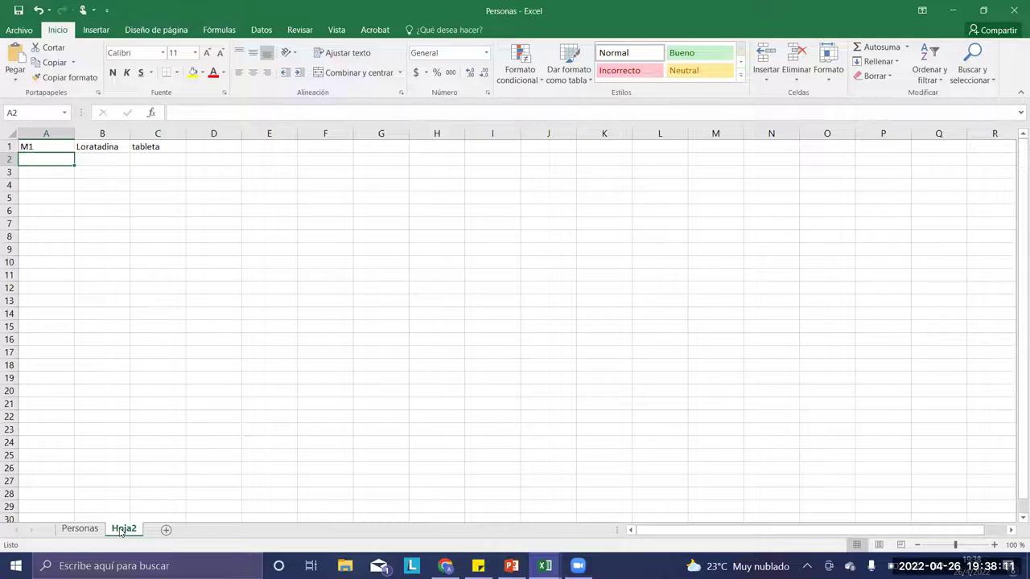
{"action": "left_click", "coordinate": [127, 276]}
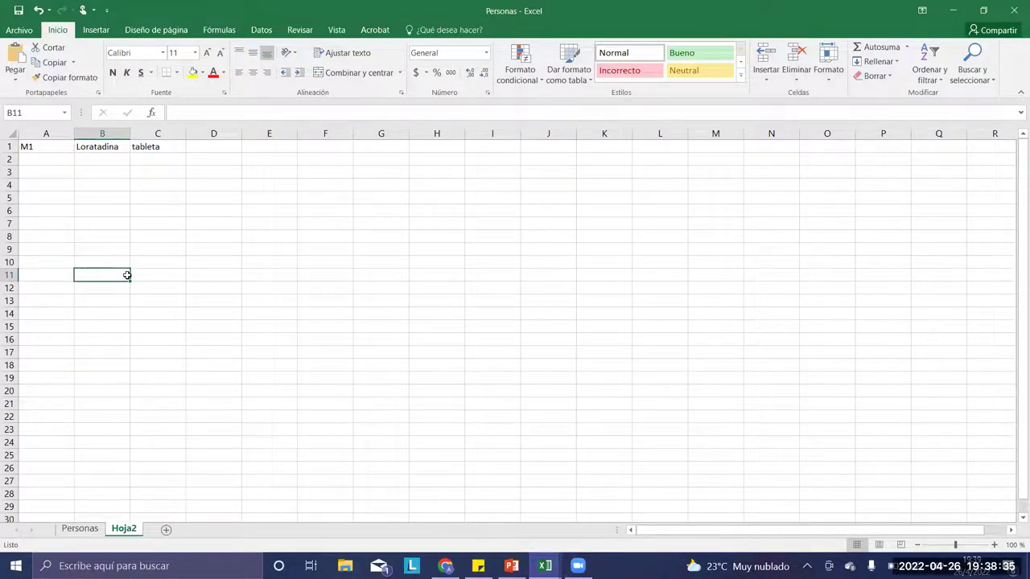
{"action": "left_click", "coordinate": [24, 32]}
{"action": "left_click", "coordinate": [39, 149]}
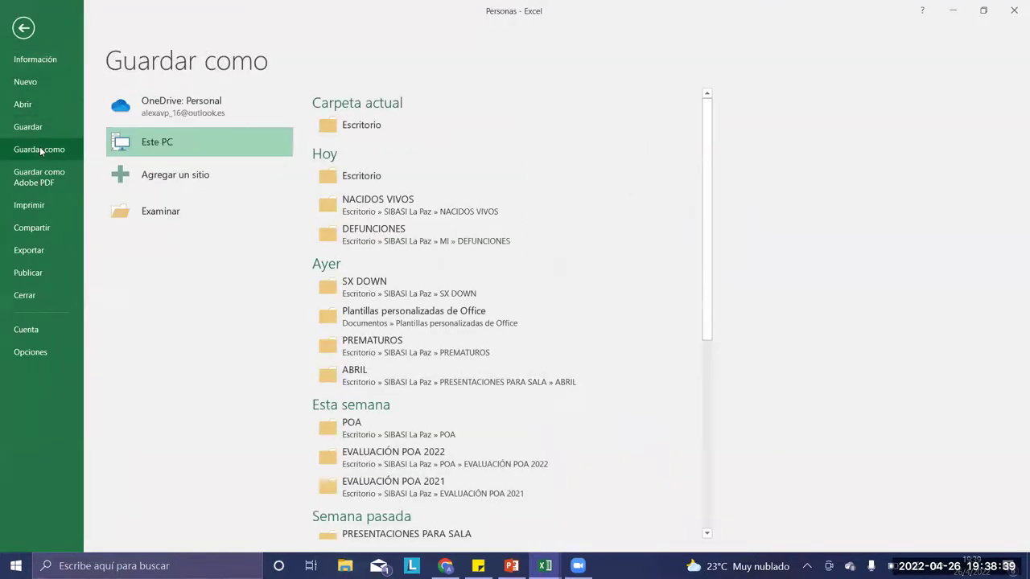
{"action": "left_click", "coordinate": [147, 207]}
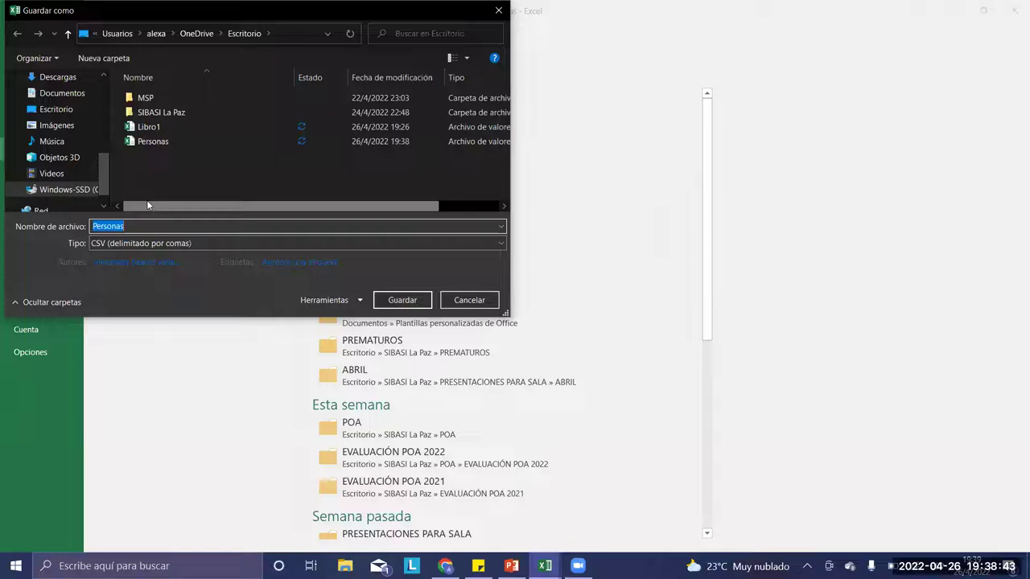
{"action": "type", "text": "M"}
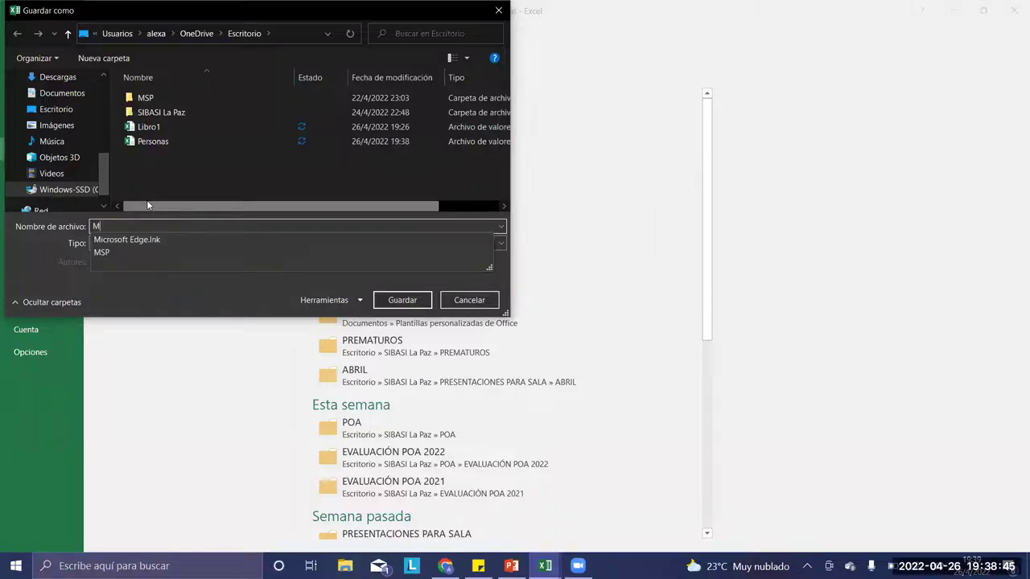
{"action": "type", "text": "edicamentos"}
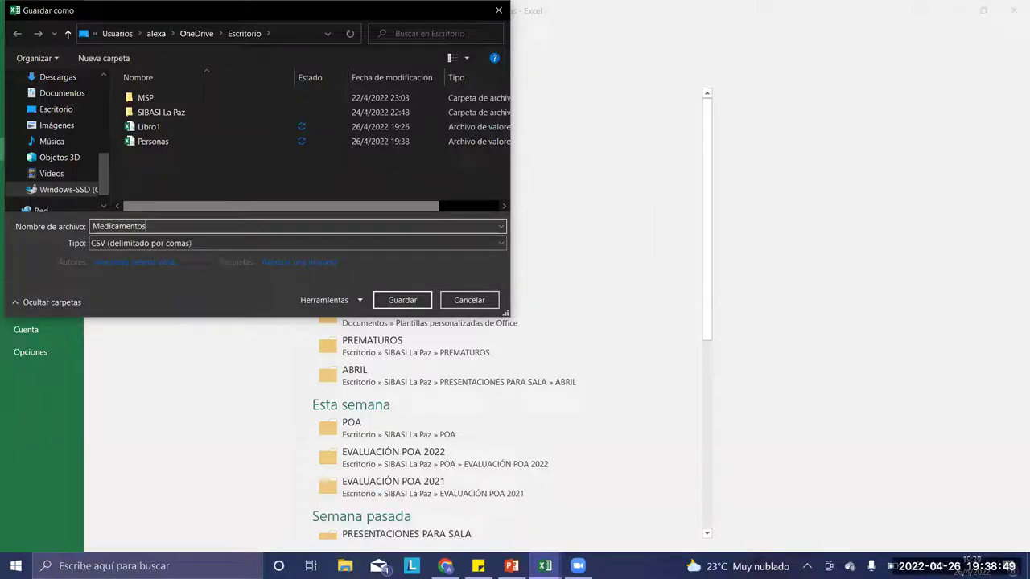
{"action": "left_click", "coordinate": [385, 303]}
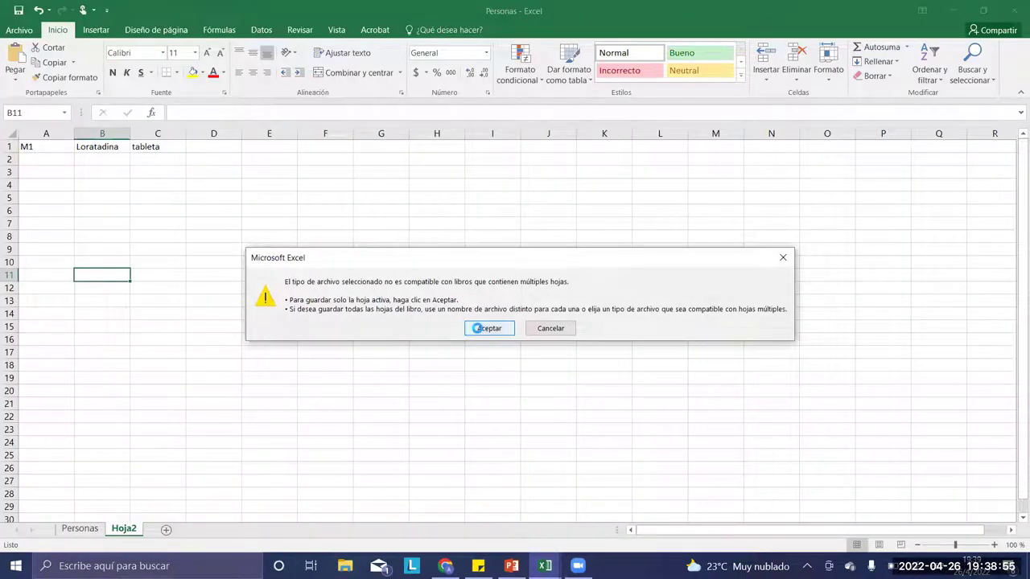
{"action": "left_click", "coordinate": [483, 330]}
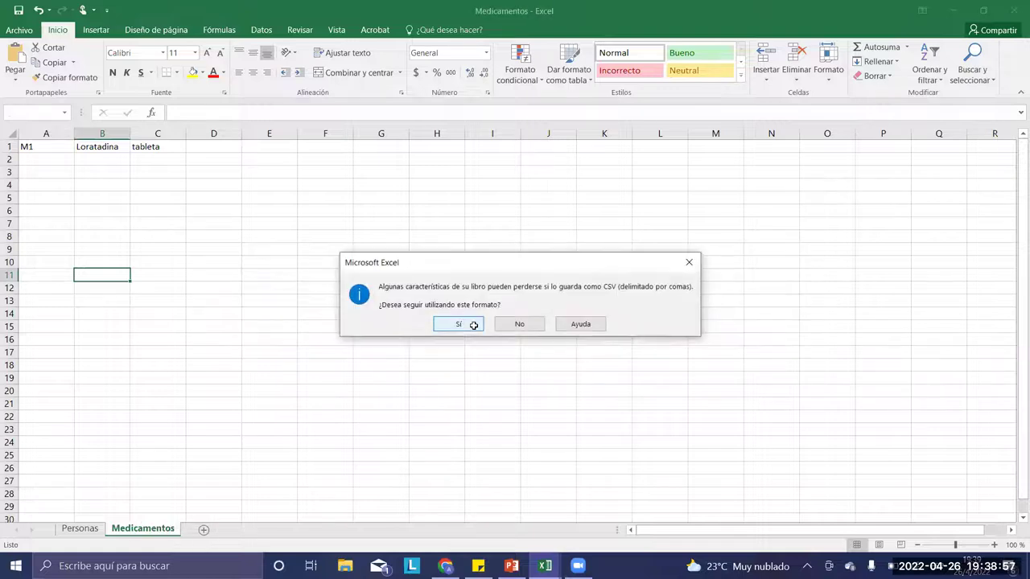
{"action": "left_click", "coordinate": [458, 324]}
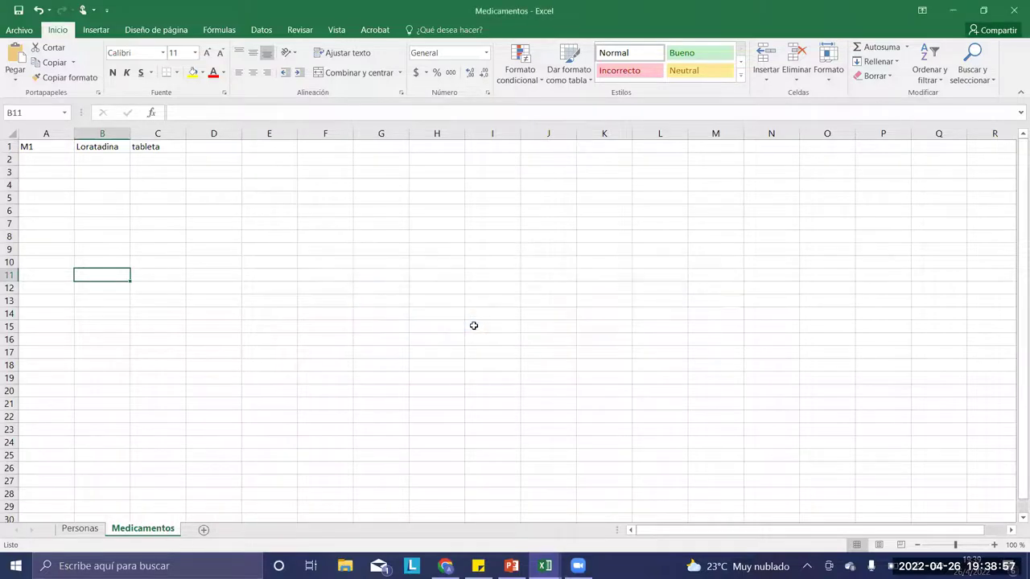
Step: Check both sheets, return to Personas and start saving the whole workbook to Escritorio with the file type Libro de Excel
{"action": "left_click", "coordinate": [80, 528]}
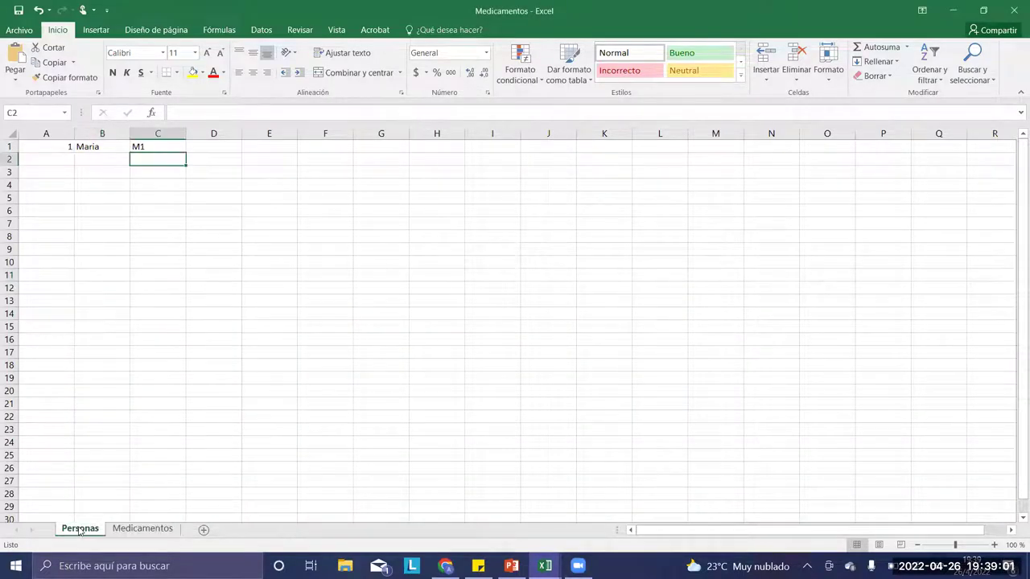
{"action": "left_click", "coordinate": [138, 534]}
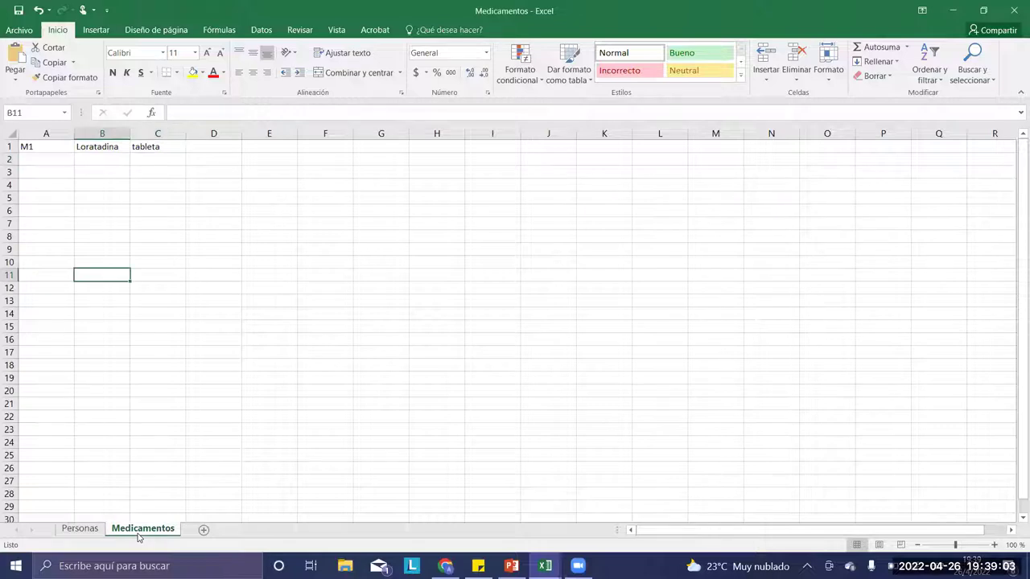
{"action": "left_click", "coordinate": [93, 534]}
{"action": "left_click", "coordinate": [32, 268]}
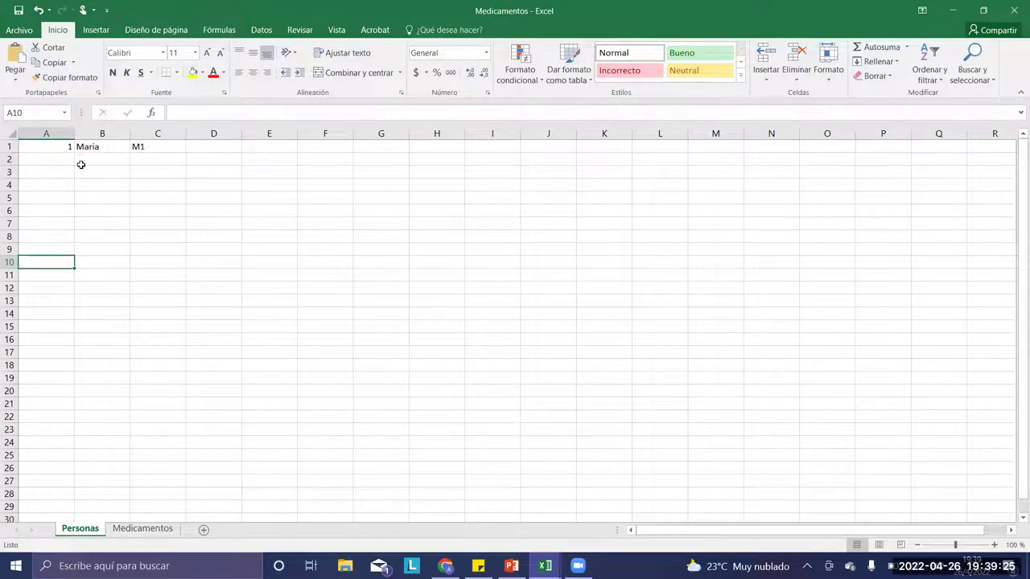
{"action": "left_click", "coordinate": [18, 30]}
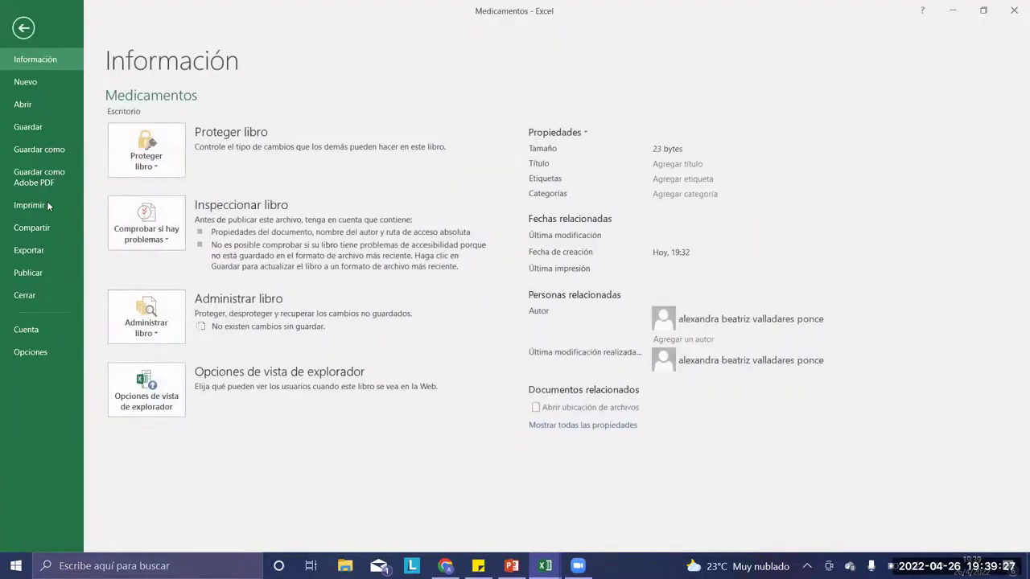
{"action": "left_click", "coordinate": [55, 156]}
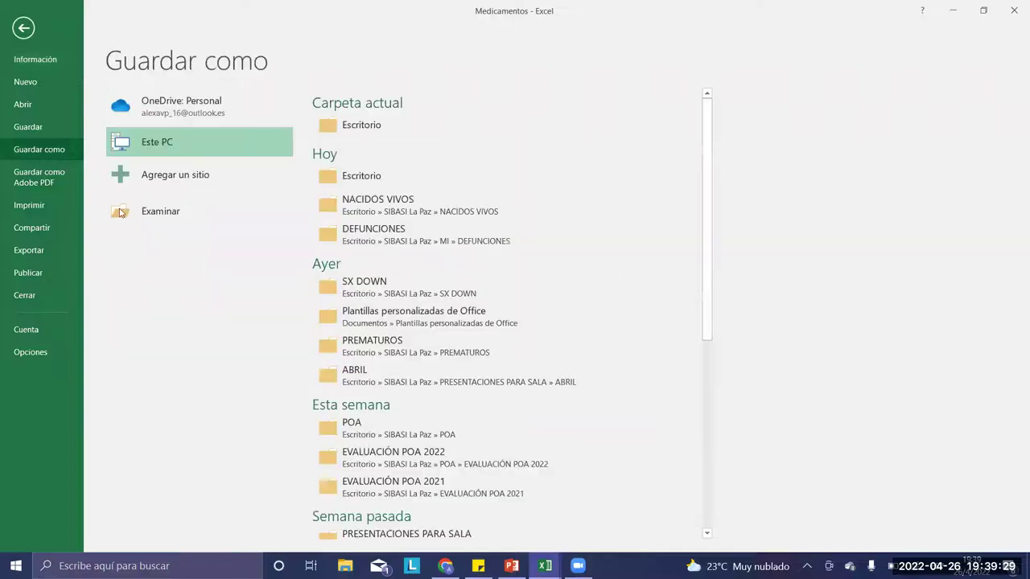
{"action": "left_click", "coordinate": [160, 223]}
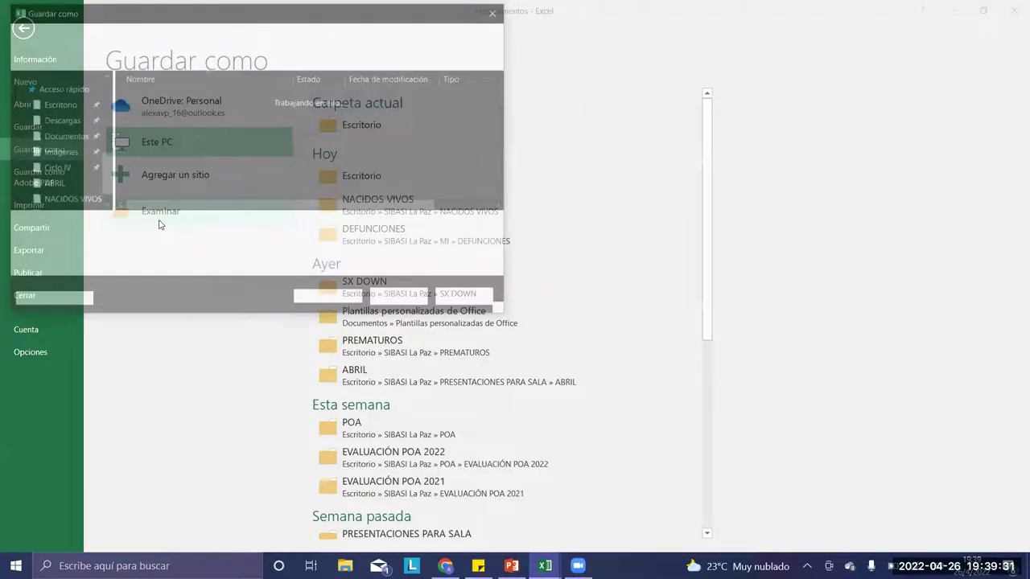
{"action": "left_click", "coordinate": [207, 243]}
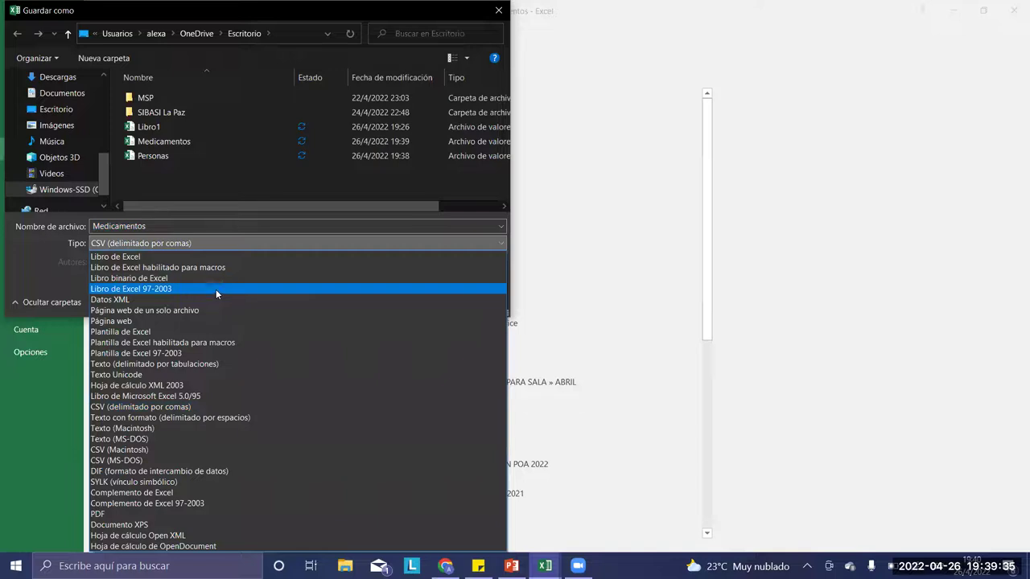
{"action": "left_click", "coordinate": [215, 289]}
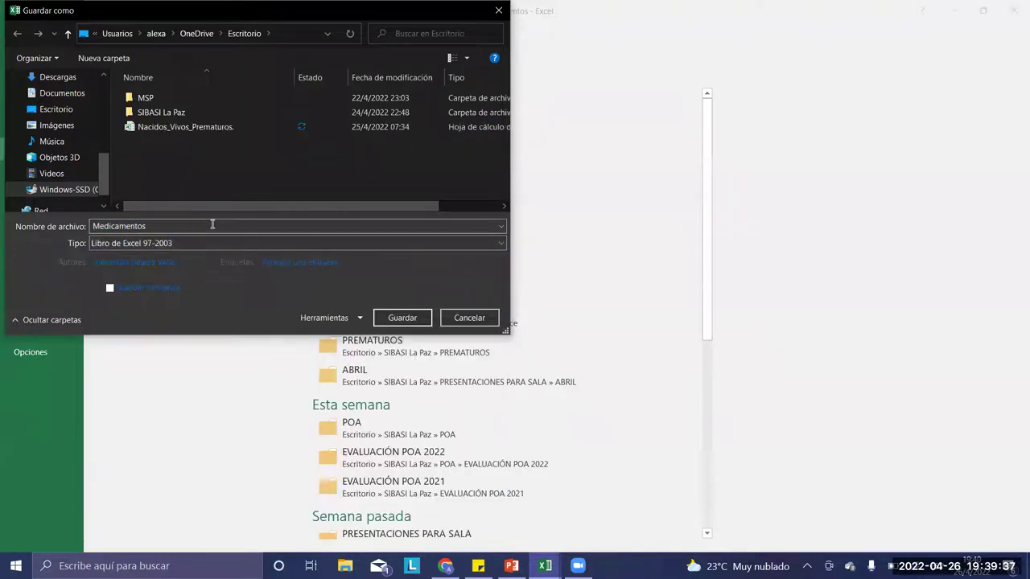
{"action": "left_click", "coordinate": [207, 240]}
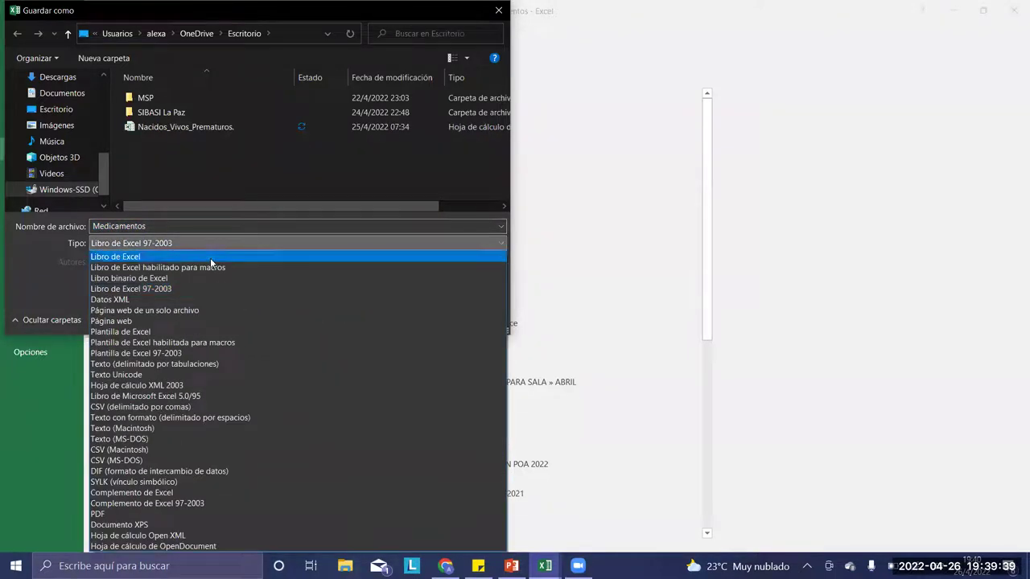
{"action": "left_click", "coordinate": [213, 254]}
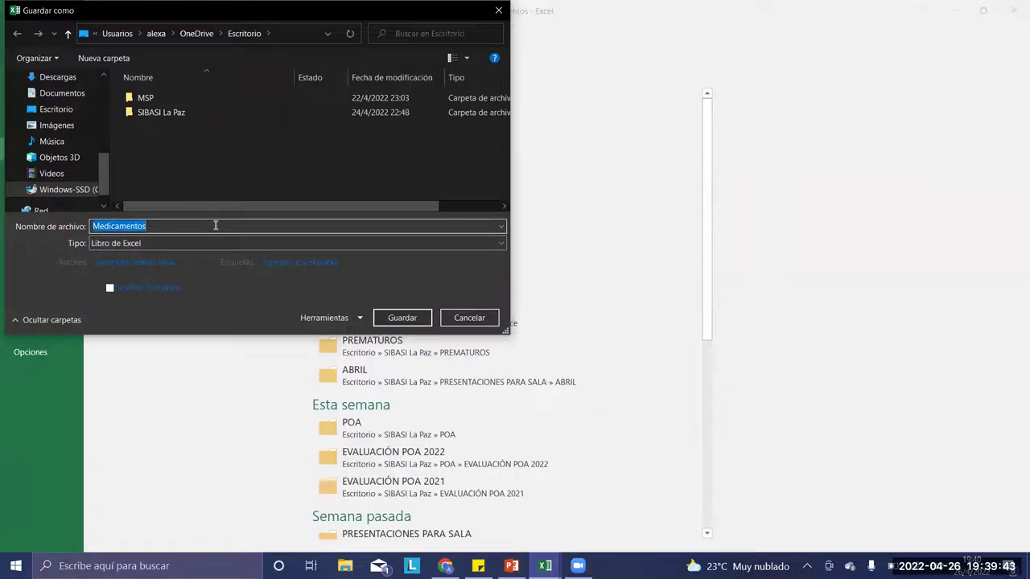
Step: Save the workbook under the name tarea SI and close it
{"action": "type", "text": "tara"}
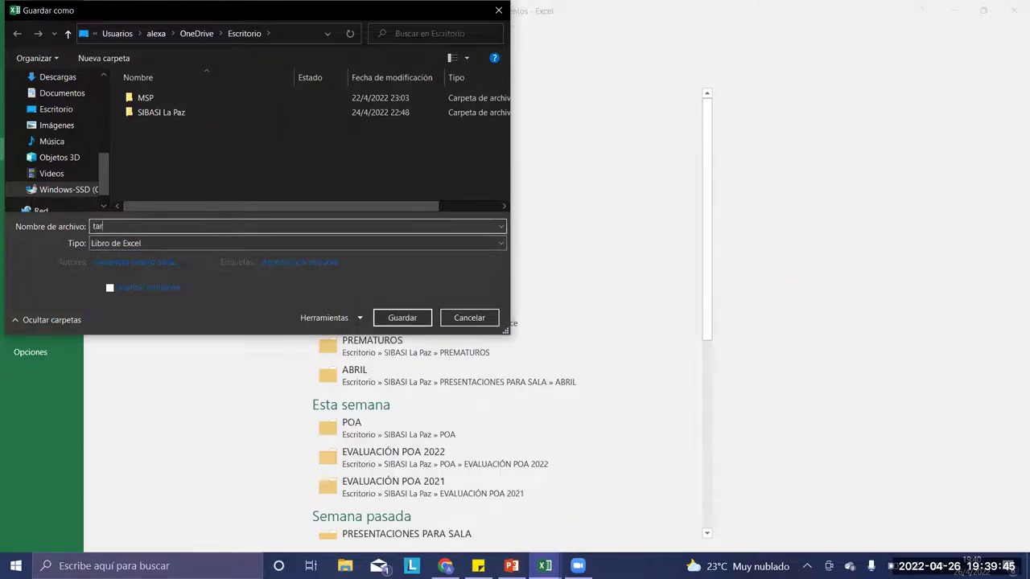
{"action": "key", "text": "BackSpace"}
{"action": "key", "text": "BackSpace"}
{"action": "type", "text": "rea SI"}
{"action": "left_click", "coordinate": [401, 318]}
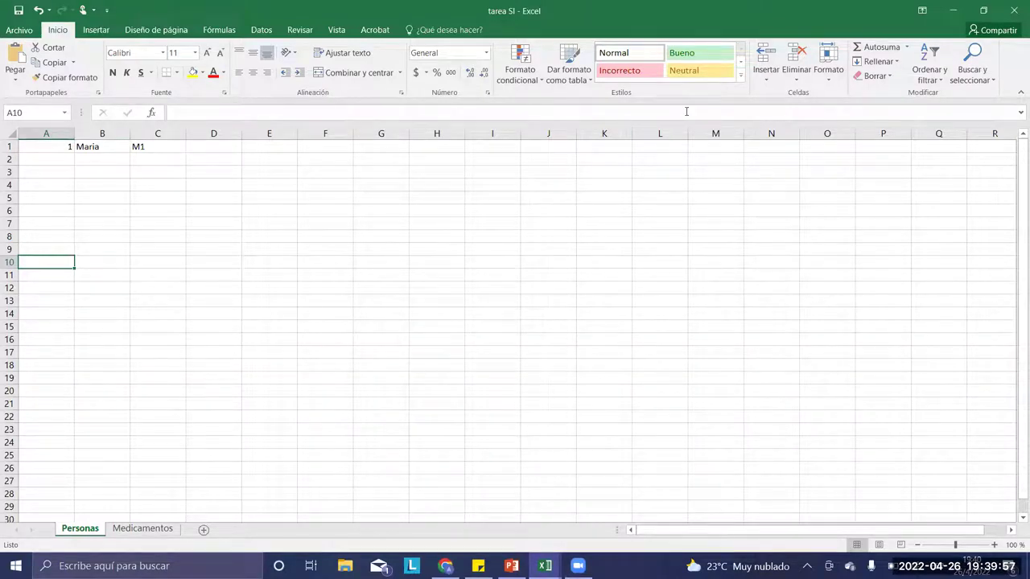
{"action": "left_click", "coordinate": [1013, 11]}
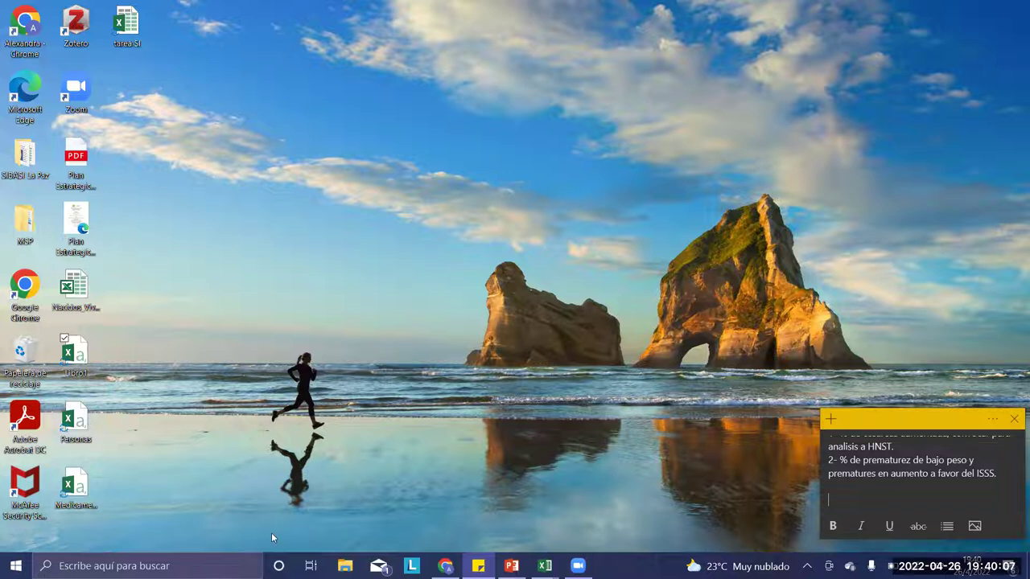
Step: Switch to Chrome and show the El Salvador Ministerio de Salud information systems page at siis.salud.gob.sv
{"action": "left_click", "coordinate": [445, 566]}
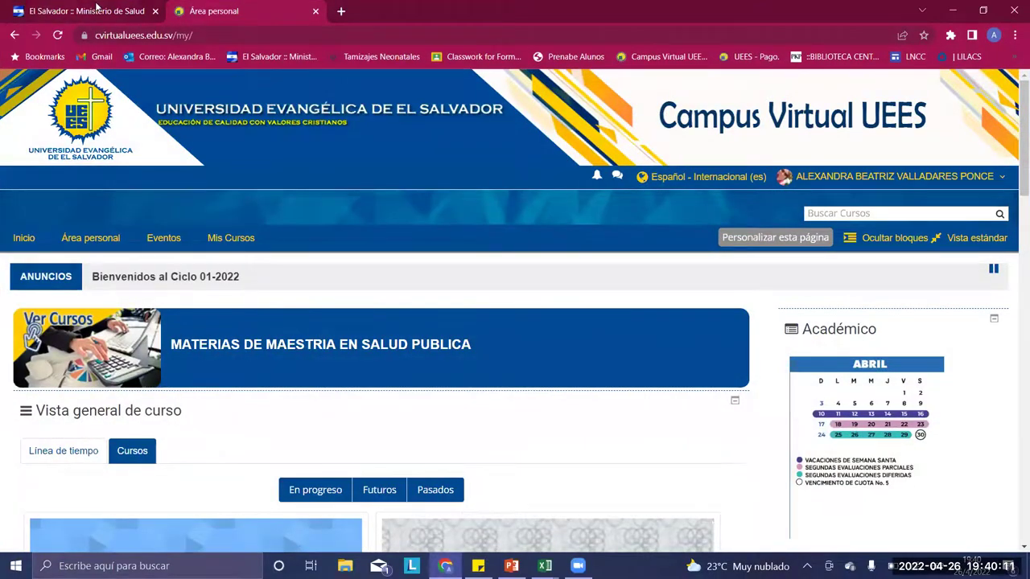
{"action": "left_click", "coordinate": [95, 9]}
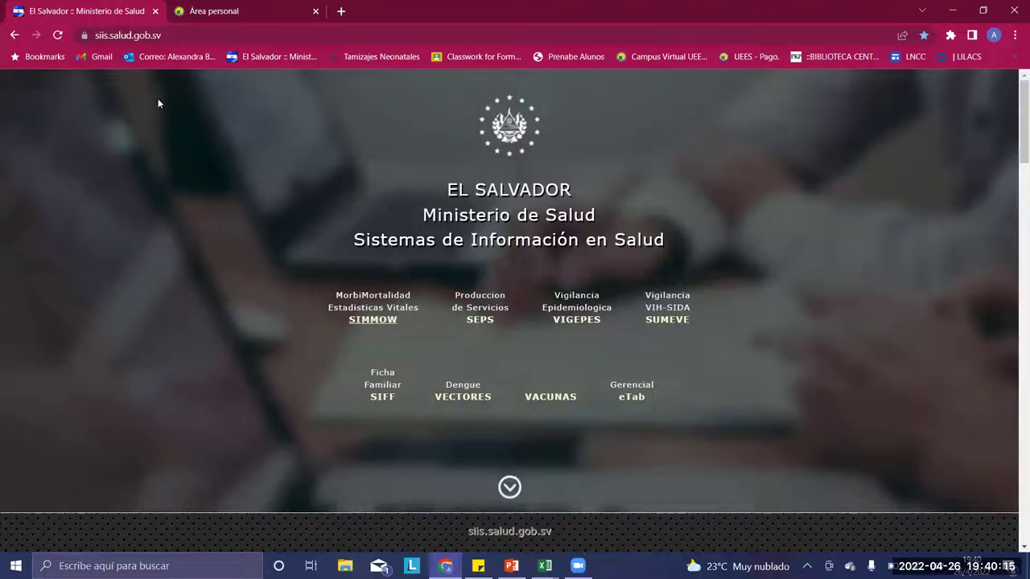
{"action": "left_click", "coordinate": [159, 35]}
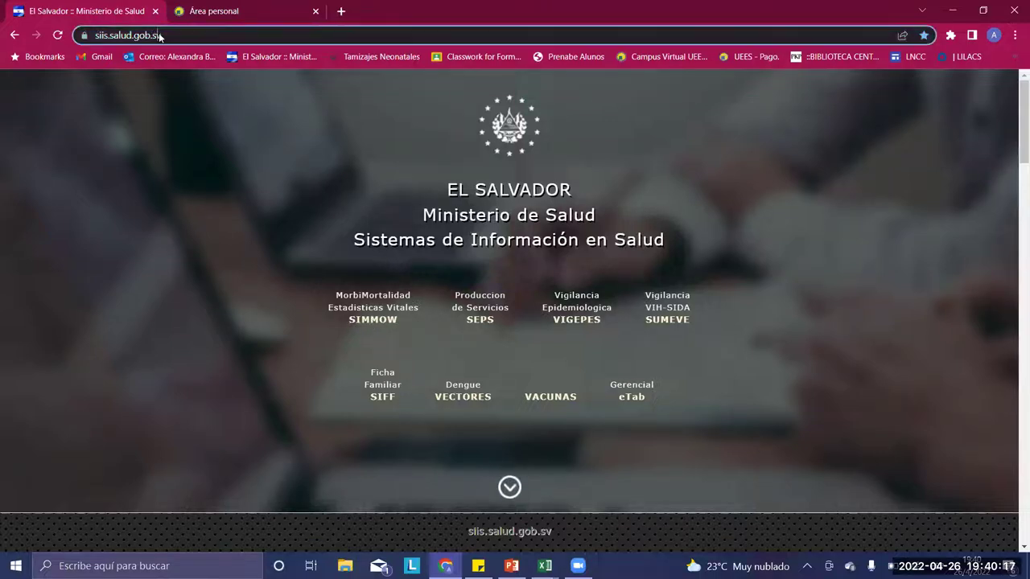
{"action": "left_click", "coordinate": [211, 13]}
{"action": "left_click", "coordinate": [123, 11]}
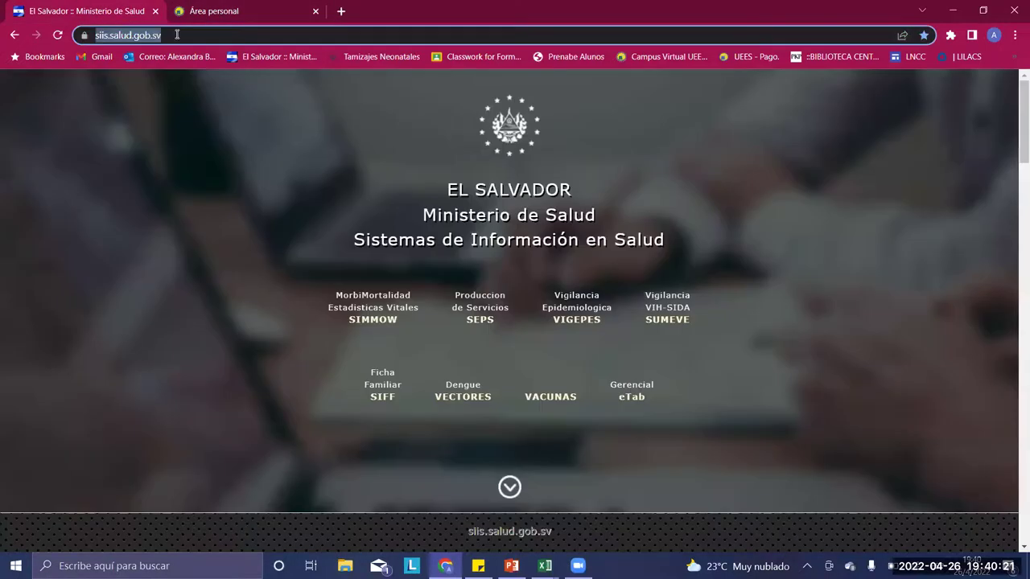
{"action": "left_click", "coordinate": [189, 34]}
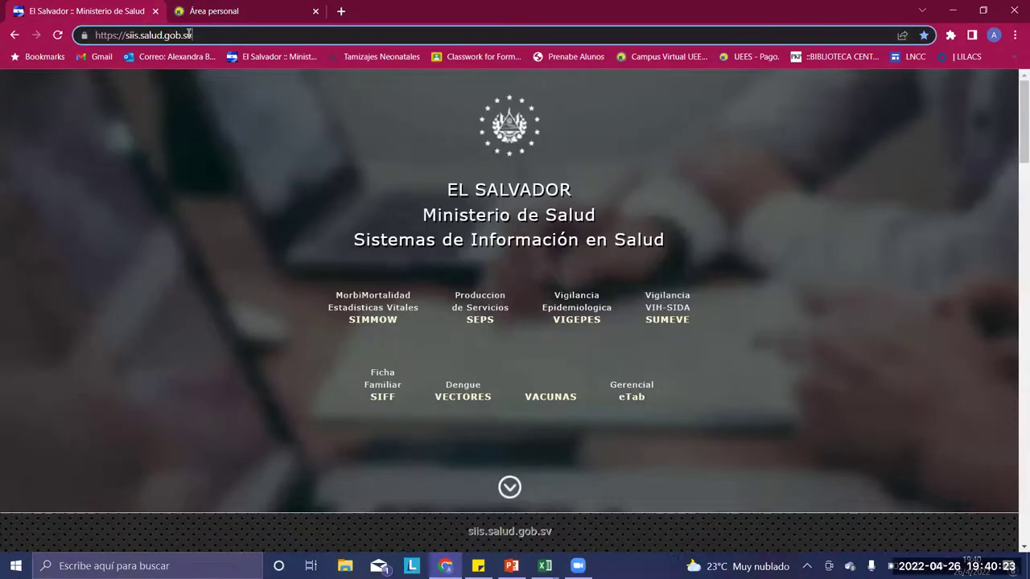
{"action": "key", "text": "BackSpace"}
{"action": "key", "text": "BackSpace"}
{"action": "key", "text": "BackSpace"}
{"action": "key", "text": "BackSpace"}
{"action": "key", "text": "BackSpace"}
{"action": "key", "text": "BackSpace"}
{"action": "key", "text": "BackSpace"}
{"action": "key", "text": "BackSpace"}
{"action": "key", "text": "BackSpace"}
{"action": "key", "text": "BackSpace"}
{"action": "key", "text": "BackSpace"}
{"action": "key", "text": "BackSpace"}
{"action": "key", "text": "BackSpace"}
{"action": "key", "text": "BackSpace"}
{"action": "key", "text": "BackSpace"}
{"action": "key", "text": "BackSpace"}
{"action": "key", "text": "BackSpace"}
{"action": "key", "text": "BackSpace"}
{"action": "key", "text": "BackSpace"}
{"action": "key", "text": "BackSpace"}
{"action": "key", "text": "BackSpace"}
{"action": "key", "text": "BackSpace"}
{"action": "key", "text": "BackSpace"}
{"action": "key", "text": "BackSpace"}
{"action": "key", "text": "BackSpace"}
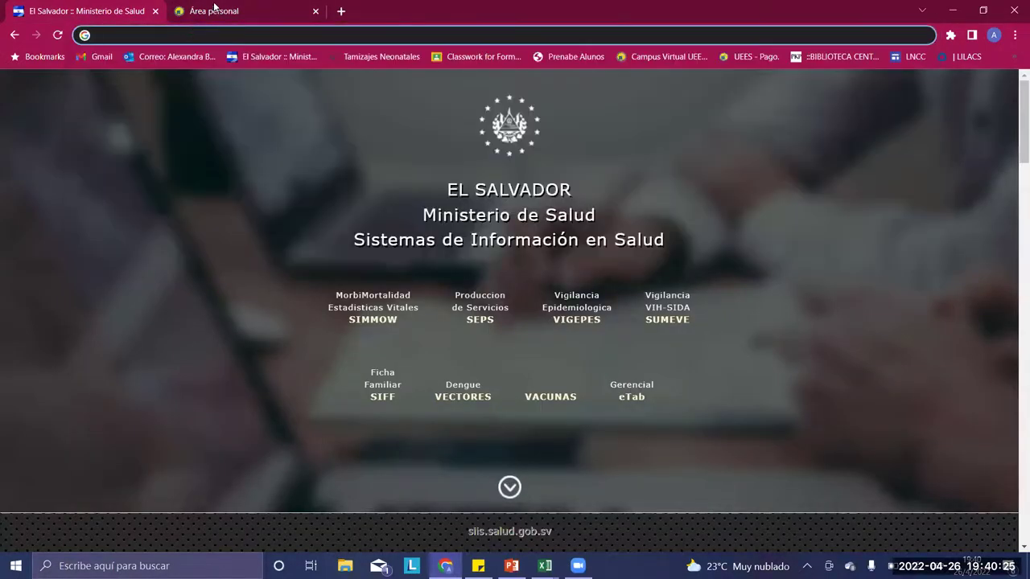
Step: Switch to the Campus Virtual UEES page and open the course SISTEMAS INFORMATICOS EN SALUD
{"action": "left_click", "coordinate": [214, 9]}
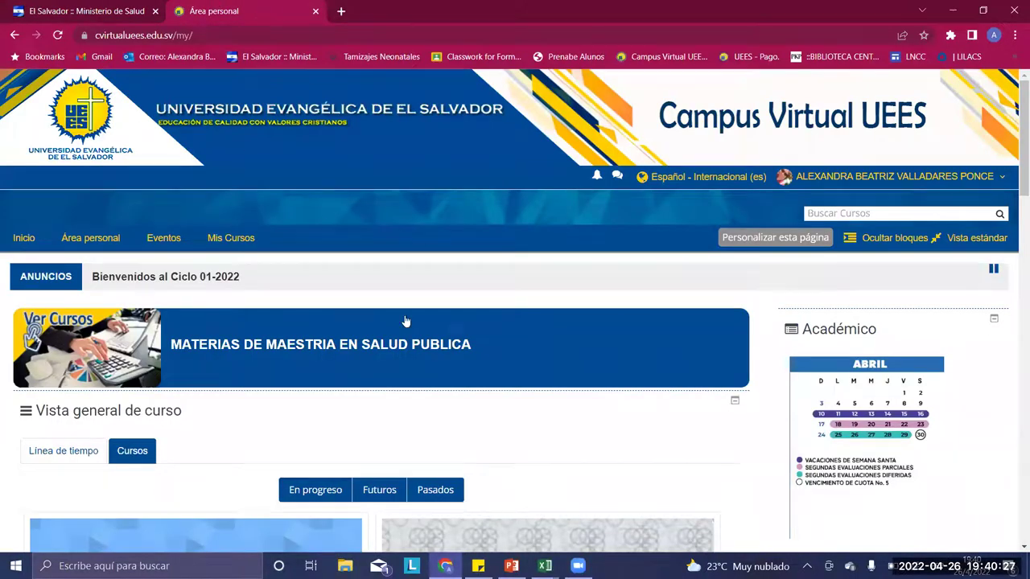
{"action": "left_click", "coordinate": [231, 237]}
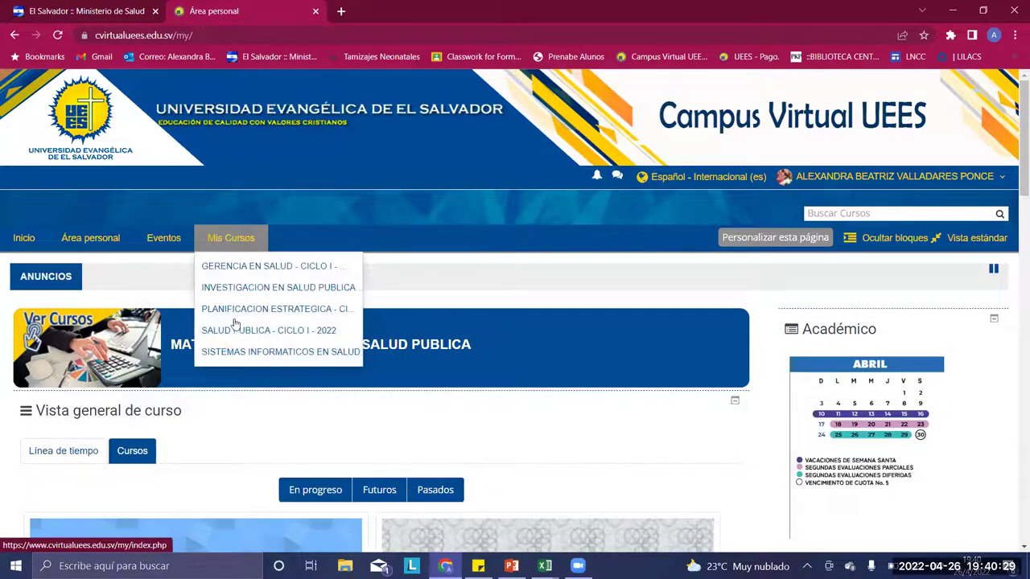
{"action": "left_click", "coordinate": [243, 351]}
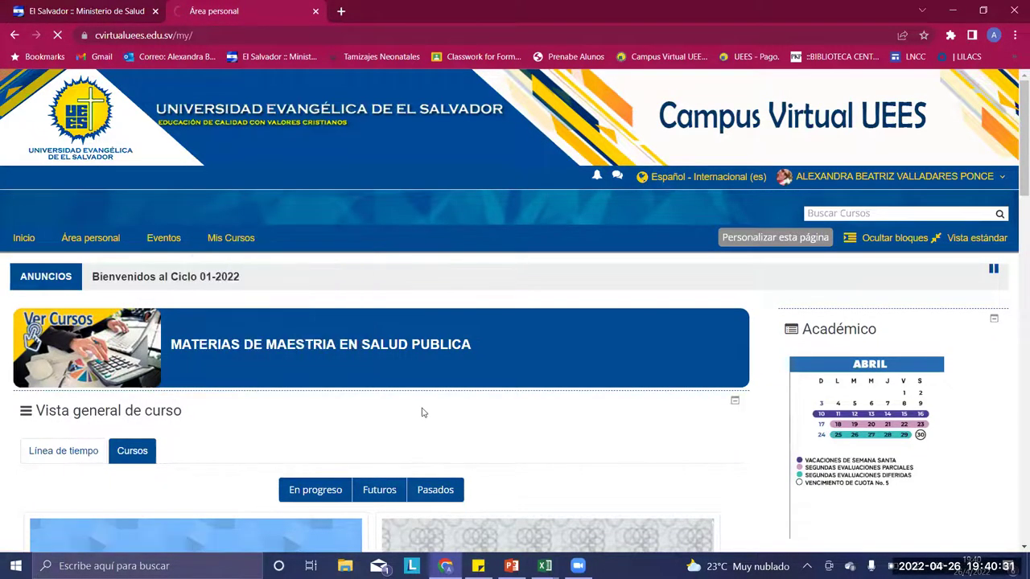
Step: Look over the Semana 9 content of the course and open the Semana 8 section
{"action": "scroll", "coordinate": [423, 412], "scroll_direction": "down", "scroll_amount": 7}
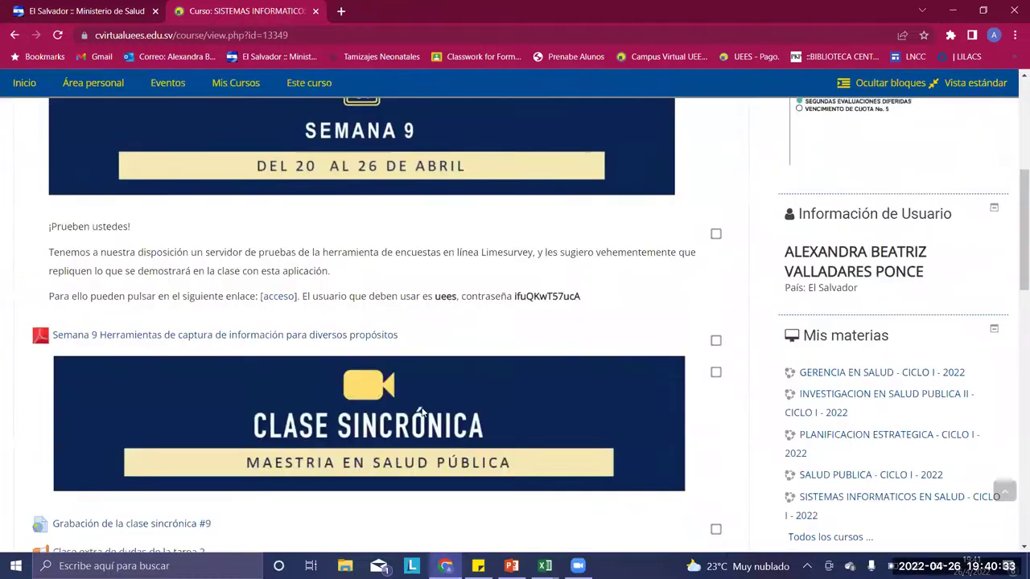
{"action": "scroll", "coordinate": [422, 412], "scroll_direction": "down", "scroll_amount": 10}
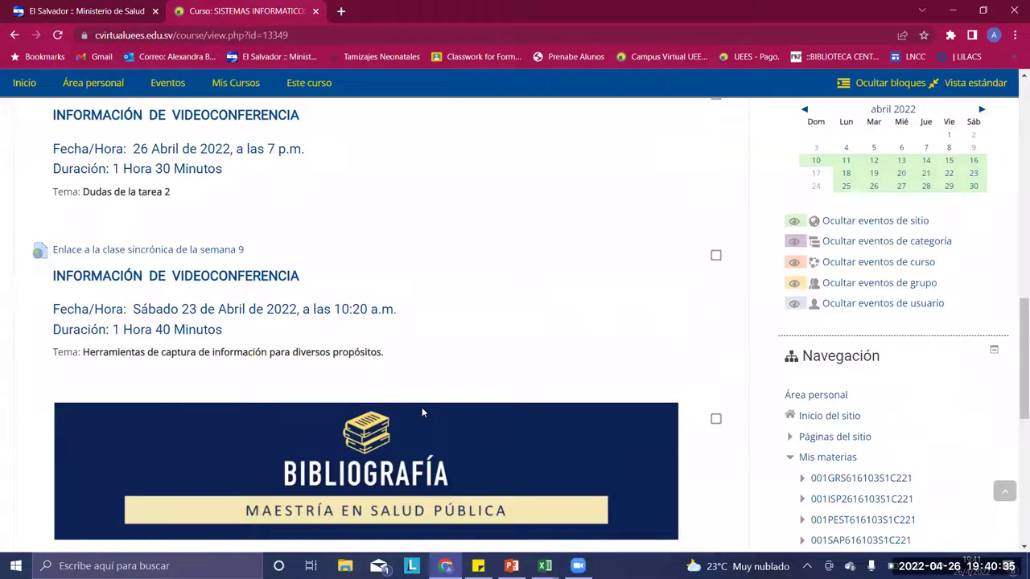
{"action": "scroll", "coordinate": [423, 412], "scroll_direction": "down", "scroll_amount": 2}
{"action": "scroll", "coordinate": [422, 412], "scroll_direction": "up", "scroll_amount": 10}
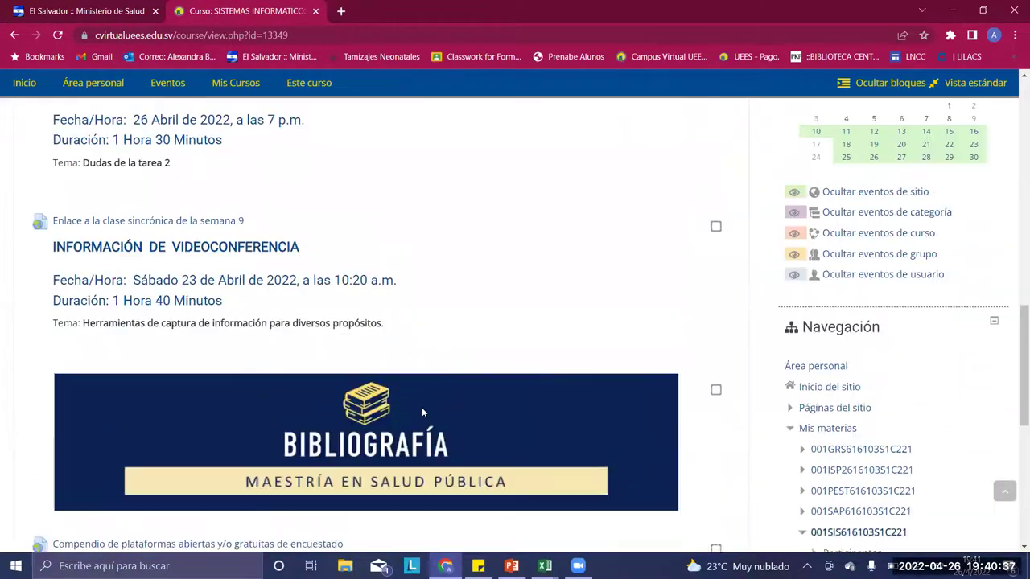
{"action": "scroll", "coordinate": [422, 411], "scroll_direction": "up", "scroll_amount": 5}
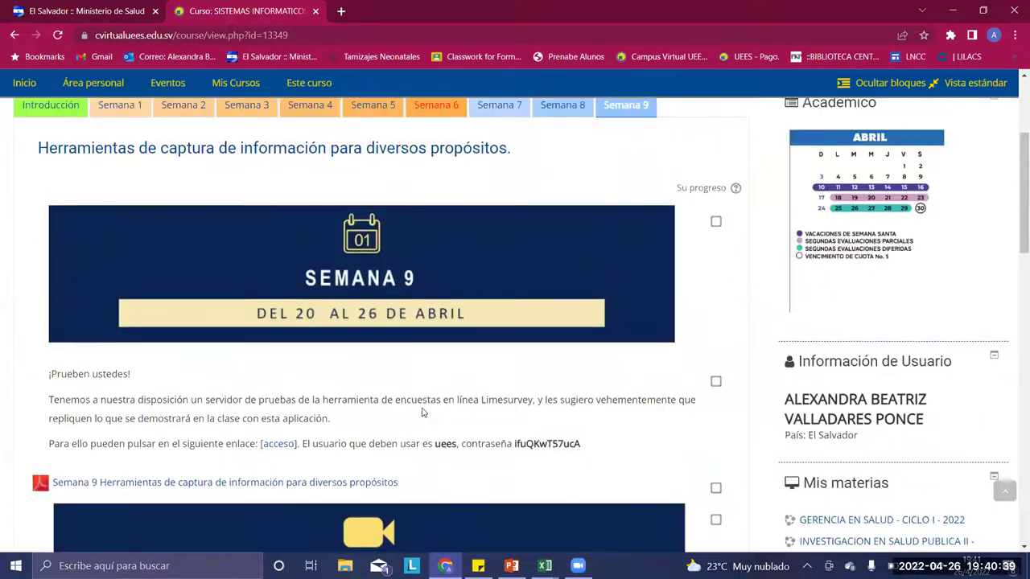
{"action": "left_click", "coordinate": [573, 271]}
Step: Look through the Semana 8 materials and assignment, compare with the Semana 7 section and return to Semana 8
{"action": "scroll", "coordinate": [567, 354], "scroll_direction": "down", "scroll_amount": 10}
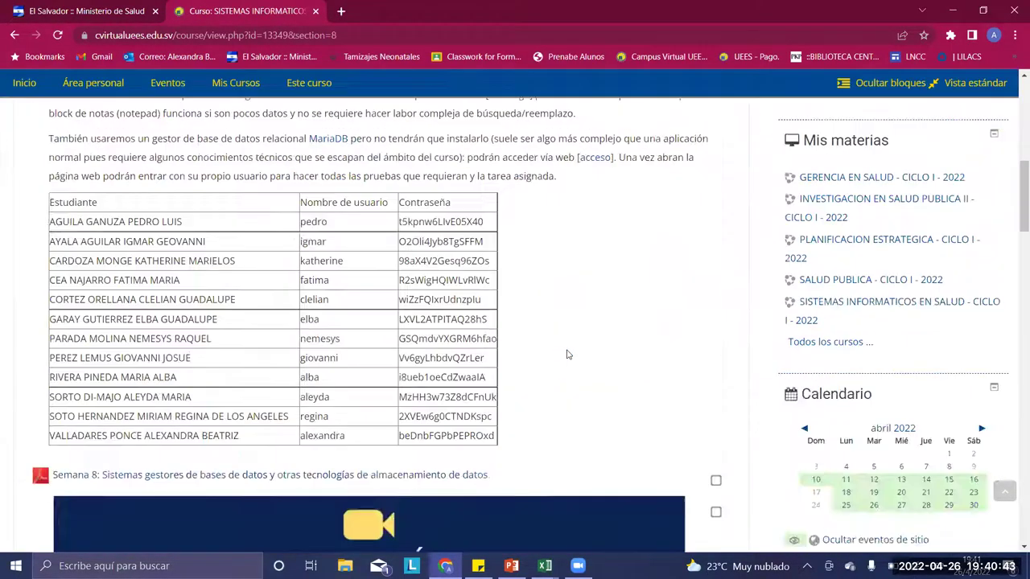
{"action": "scroll", "coordinate": [567, 354], "scroll_direction": "down", "scroll_amount": 5}
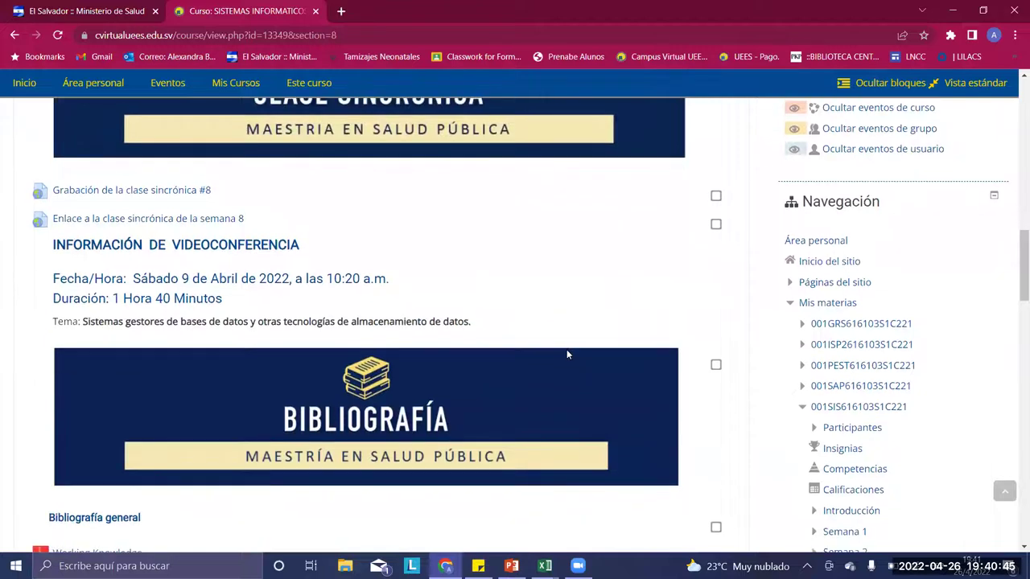
{"action": "scroll", "coordinate": [567, 354], "scroll_direction": "down", "scroll_amount": 10}
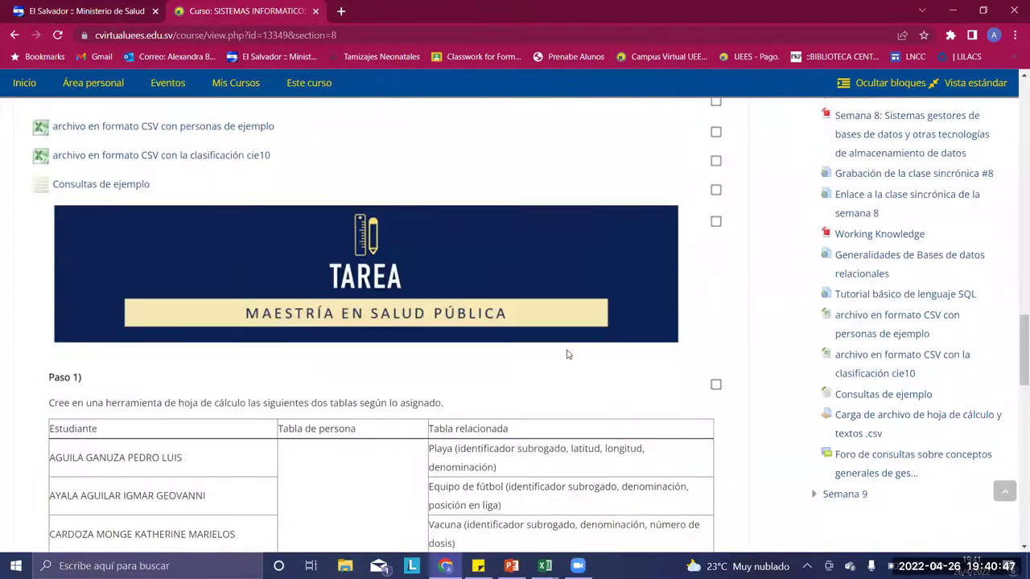
{"action": "scroll", "coordinate": [566, 354], "scroll_direction": "down", "scroll_amount": 3}
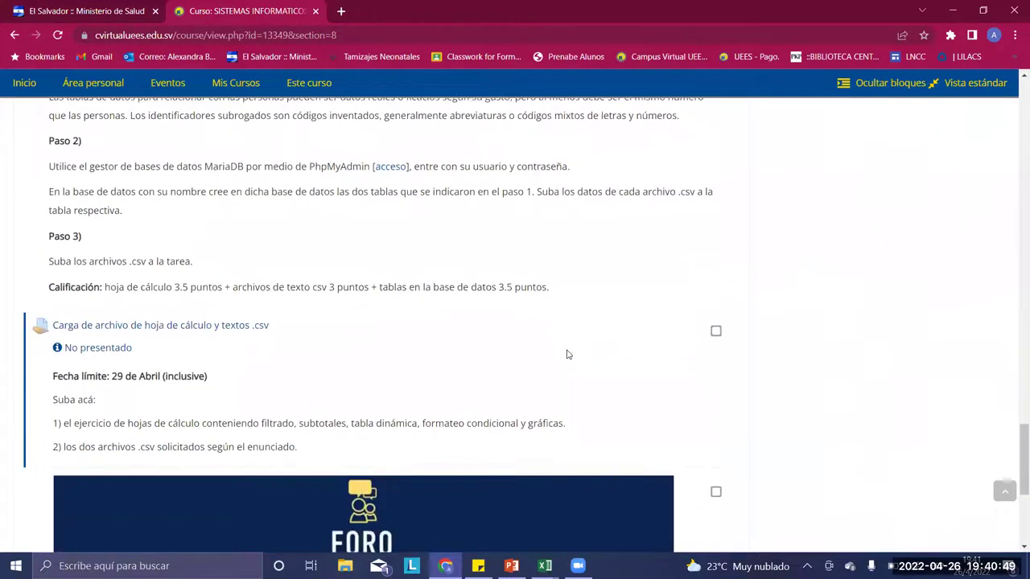
{"action": "scroll", "coordinate": [566, 354], "scroll_direction": "down", "scroll_amount": 3}
{"action": "scroll", "coordinate": [566, 354], "scroll_direction": "up", "scroll_amount": 8}
{"action": "scroll", "coordinate": [566, 354], "scroll_direction": "up", "scroll_amount": 15}
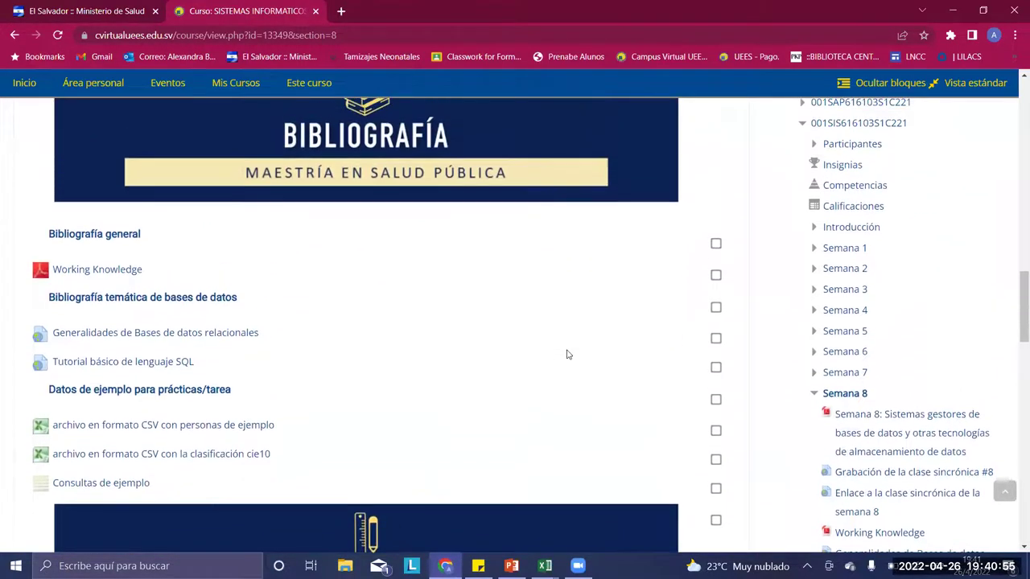
{"action": "scroll", "coordinate": [566, 354], "scroll_direction": "up", "scroll_amount": 10}
{"action": "scroll", "coordinate": [567, 354], "scroll_direction": "up", "scroll_amount": 12}
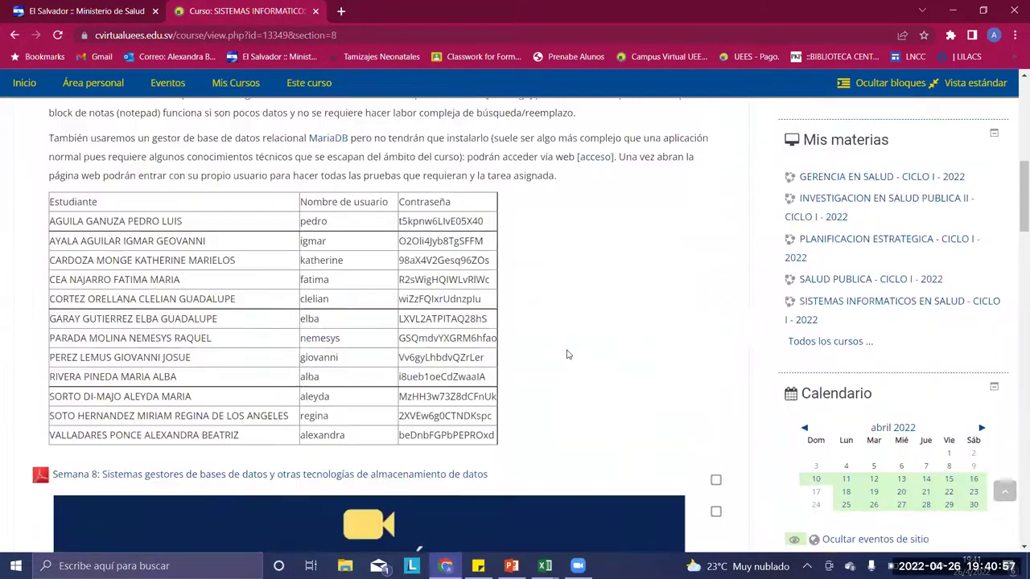
{"action": "scroll", "coordinate": [568, 354], "scroll_direction": "down", "scroll_amount": 1}
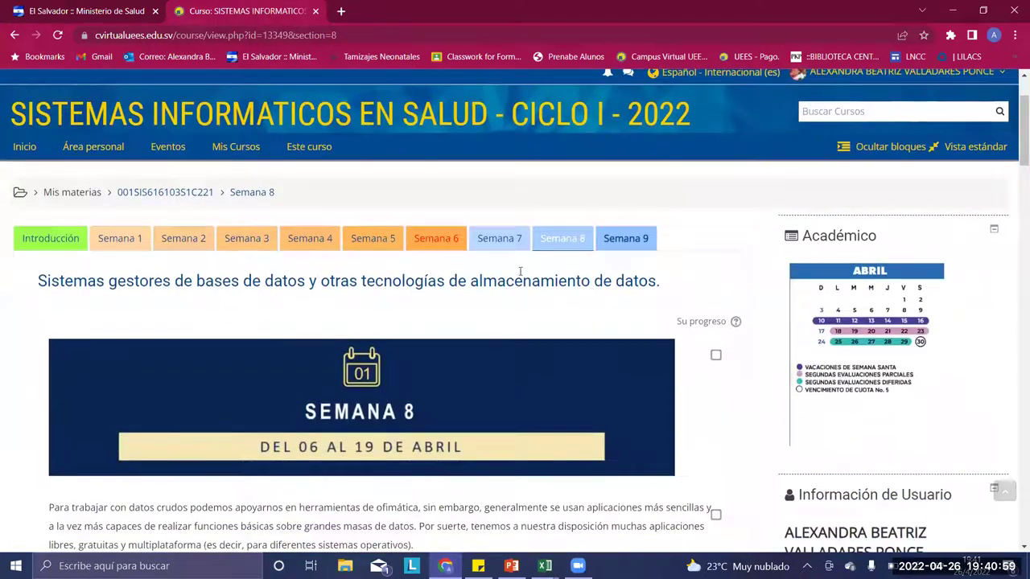
{"action": "left_click", "coordinate": [515, 239]}
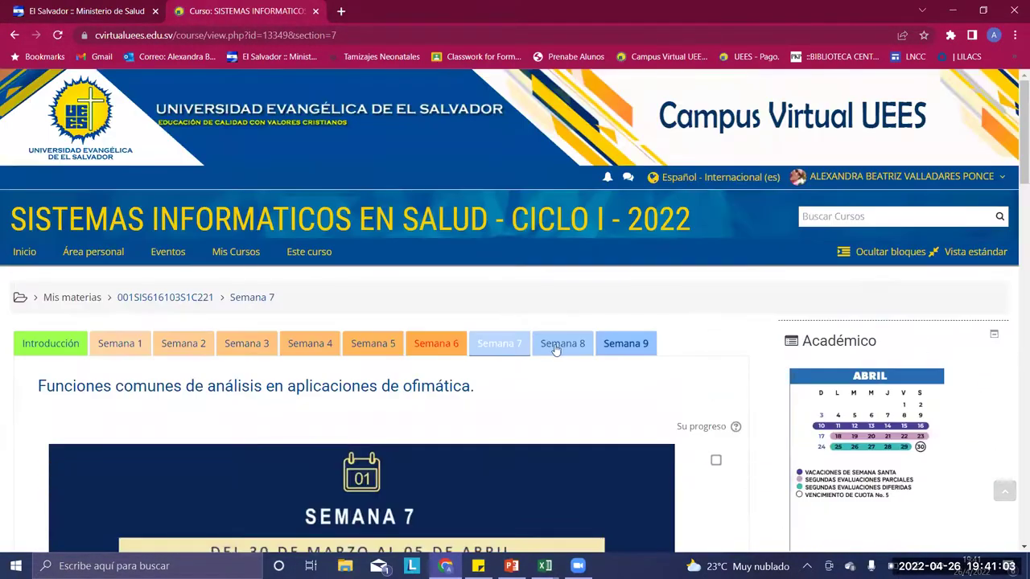
{"action": "left_click", "coordinate": [556, 347]}
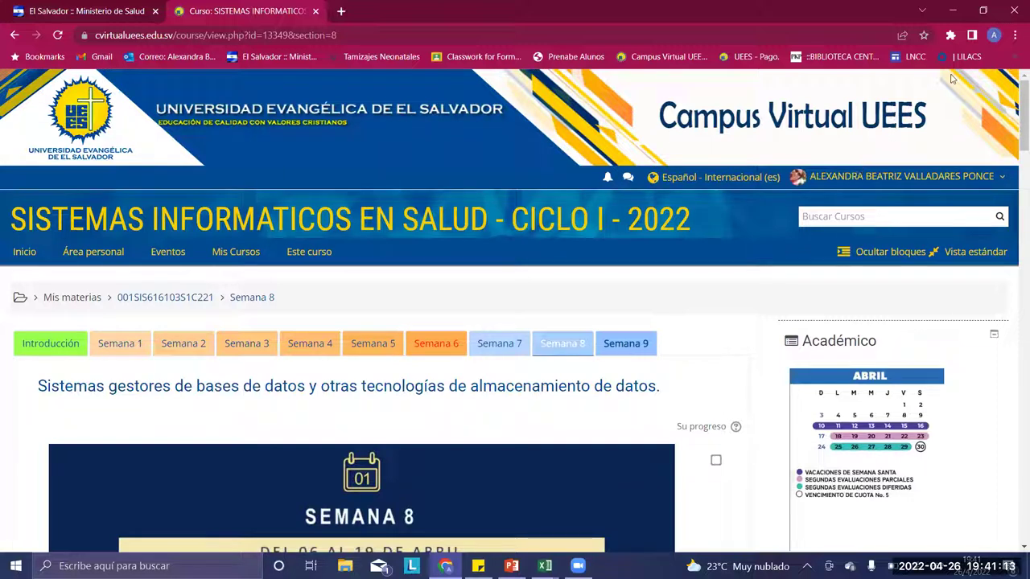
Step: Examine the Semana 8 introduction, credentials table, example data files and upload instructions for the assignment
{"action": "scroll", "coordinate": [696, 305], "scroll_direction": "down", "scroll_amount": 5}
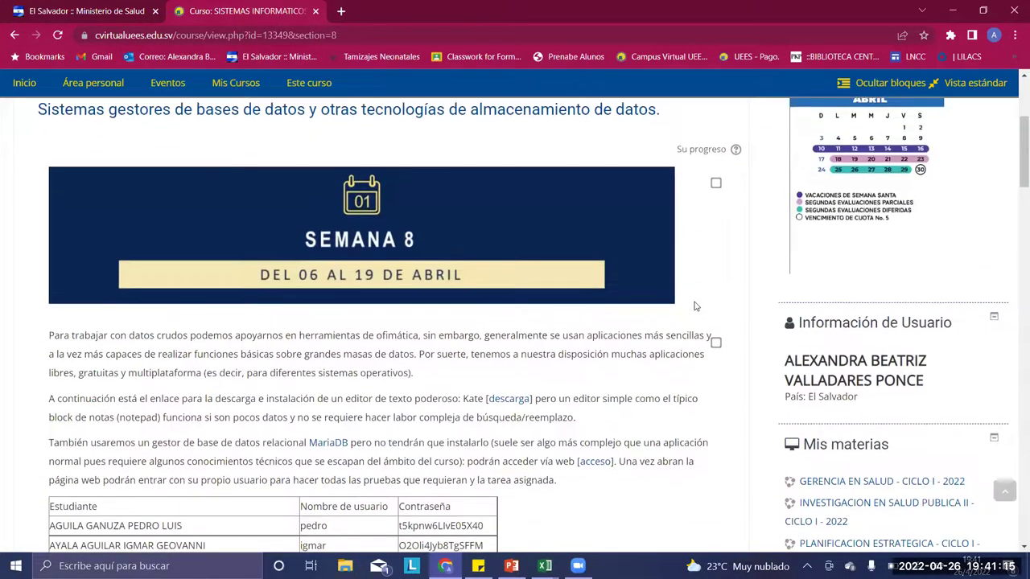
{"action": "scroll", "coordinate": [696, 306], "scroll_direction": "down", "scroll_amount": 1}
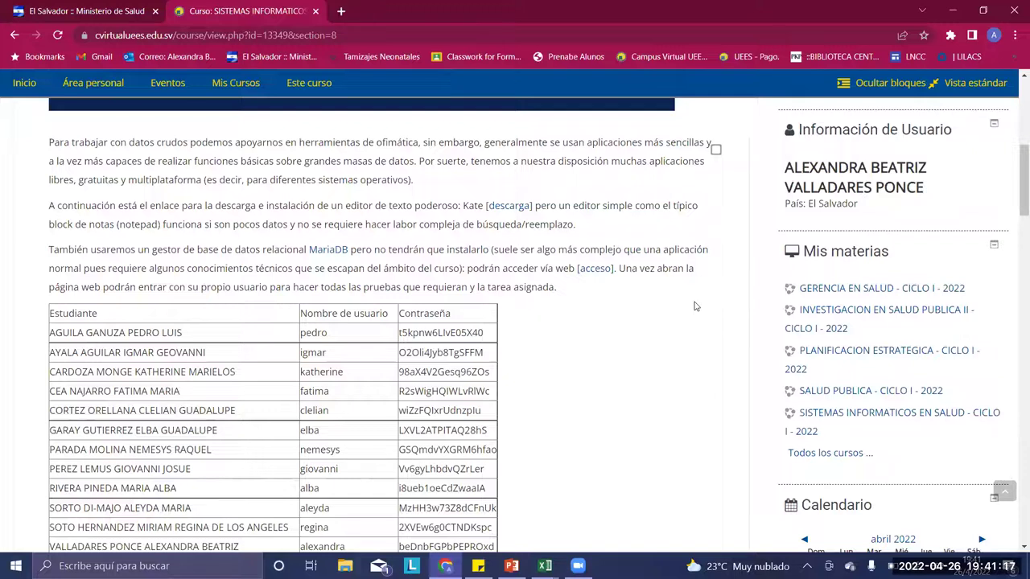
{"action": "scroll", "coordinate": [696, 306], "scroll_direction": "down", "scroll_amount": 4}
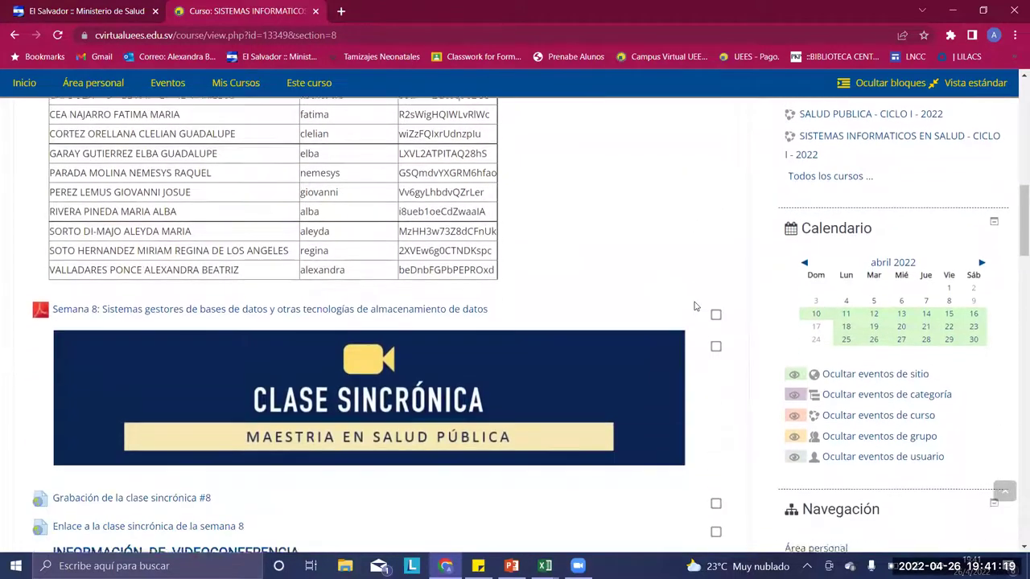
{"action": "scroll", "coordinate": [696, 306], "scroll_direction": "down", "scroll_amount": 3}
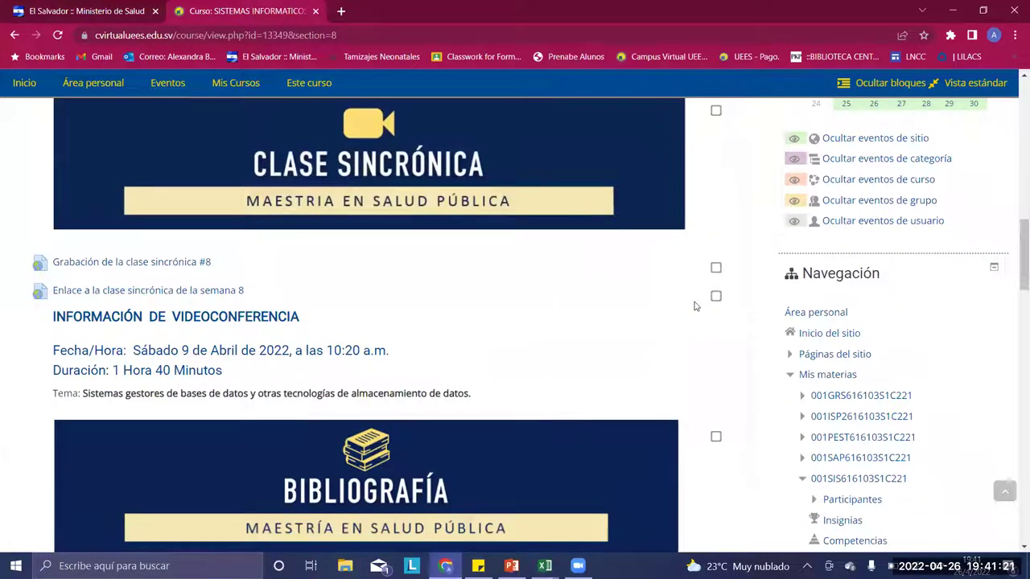
{"action": "scroll", "coordinate": [696, 306], "scroll_direction": "down", "scroll_amount": 4}
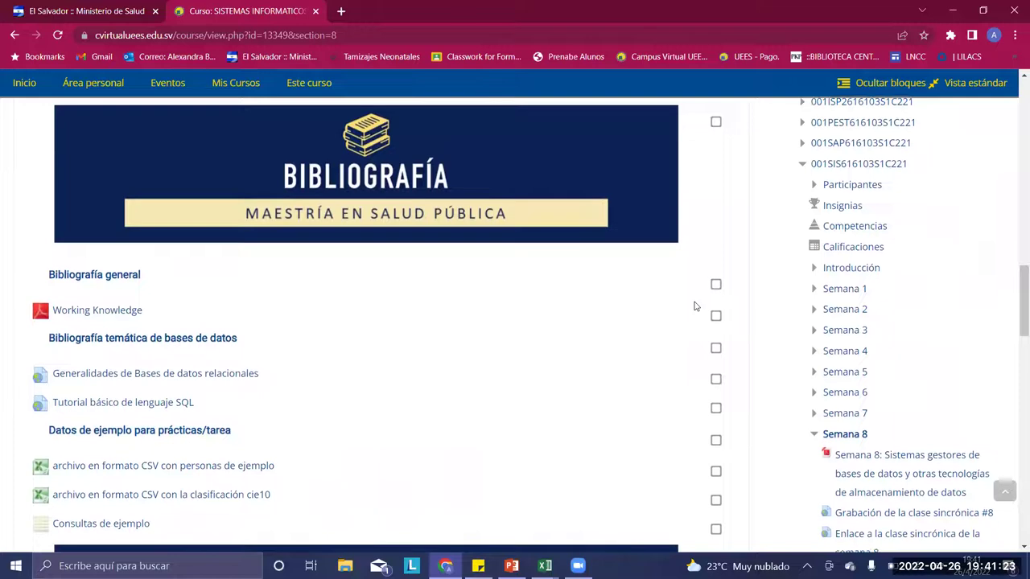
{"action": "scroll", "coordinate": [696, 306], "scroll_direction": "down", "scroll_amount": 1}
{"action": "scroll", "coordinate": [696, 305], "scroll_direction": "down", "scroll_amount": 1}
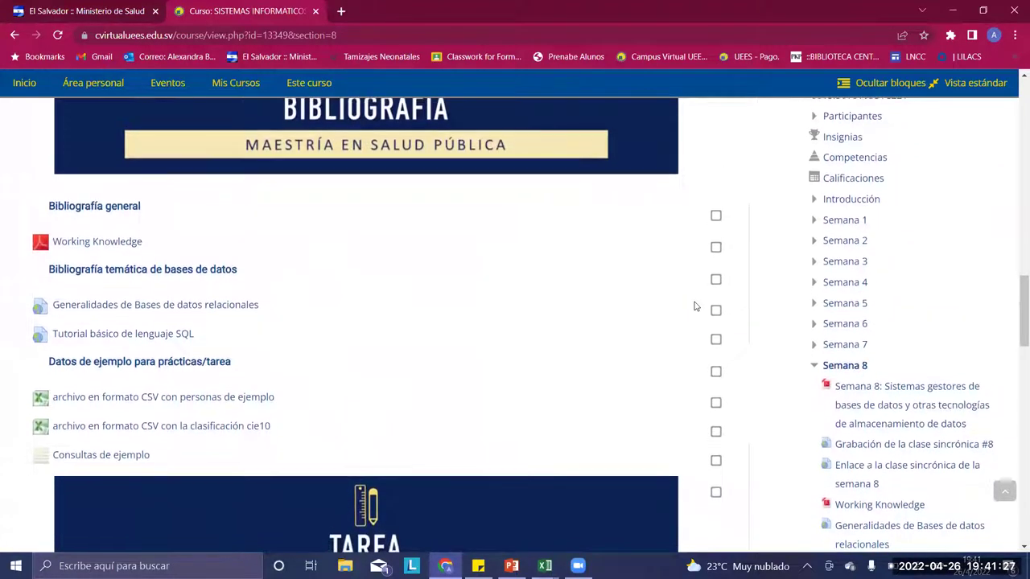
{"action": "scroll", "coordinate": [696, 306], "scroll_direction": "down", "scroll_amount": 5}
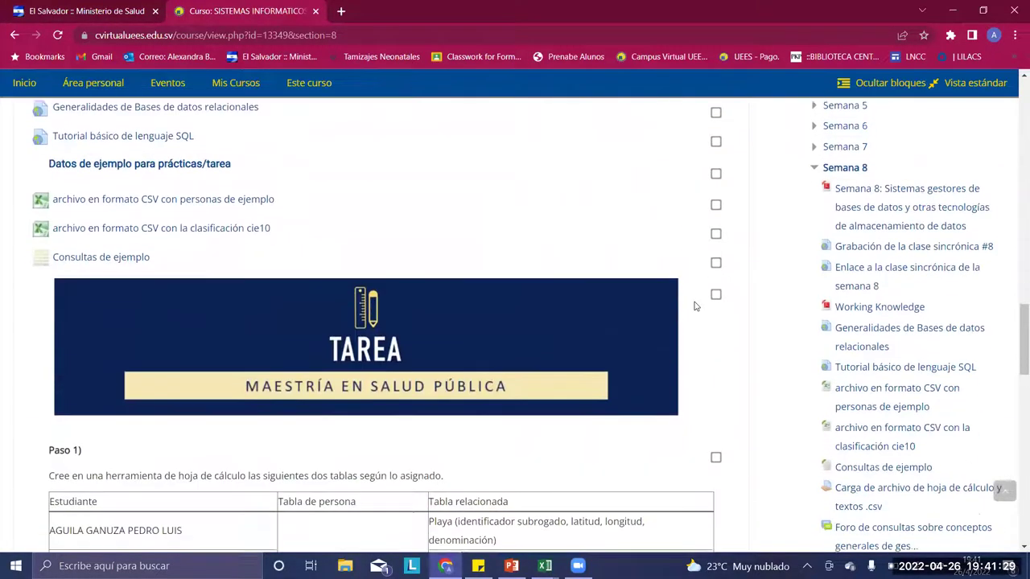
{"action": "scroll", "coordinate": [696, 305], "scroll_direction": "down", "scroll_amount": 10}
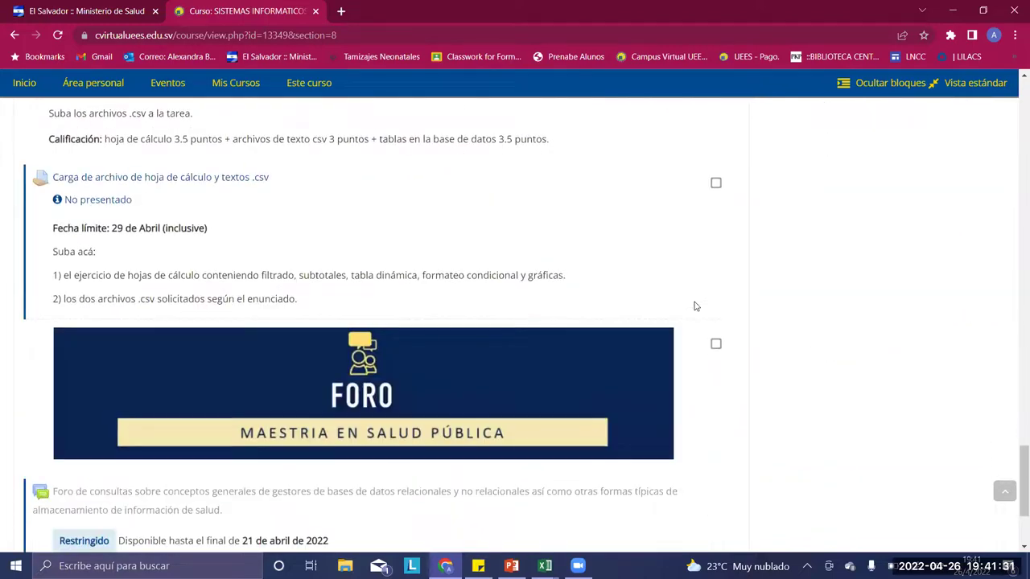
{"action": "scroll", "coordinate": [696, 306], "scroll_direction": "up", "scroll_amount": 15}
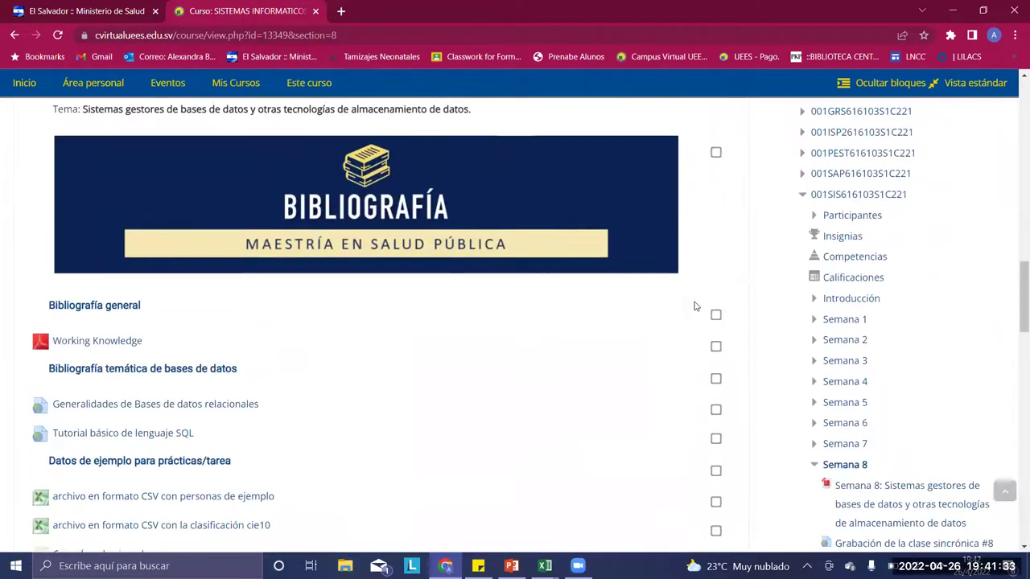
{"action": "scroll", "coordinate": [696, 305], "scroll_direction": "down", "scroll_amount": 1}
{"action": "scroll", "coordinate": [696, 306], "scroll_direction": "up", "scroll_amount": 8}
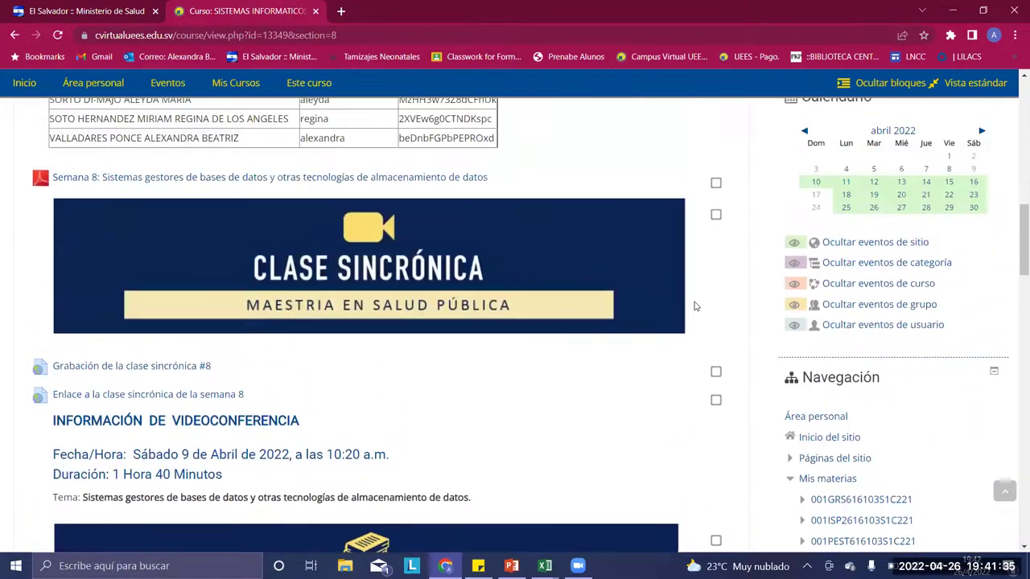
{"action": "scroll", "coordinate": [696, 306], "scroll_direction": "up", "scroll_amount": 5}
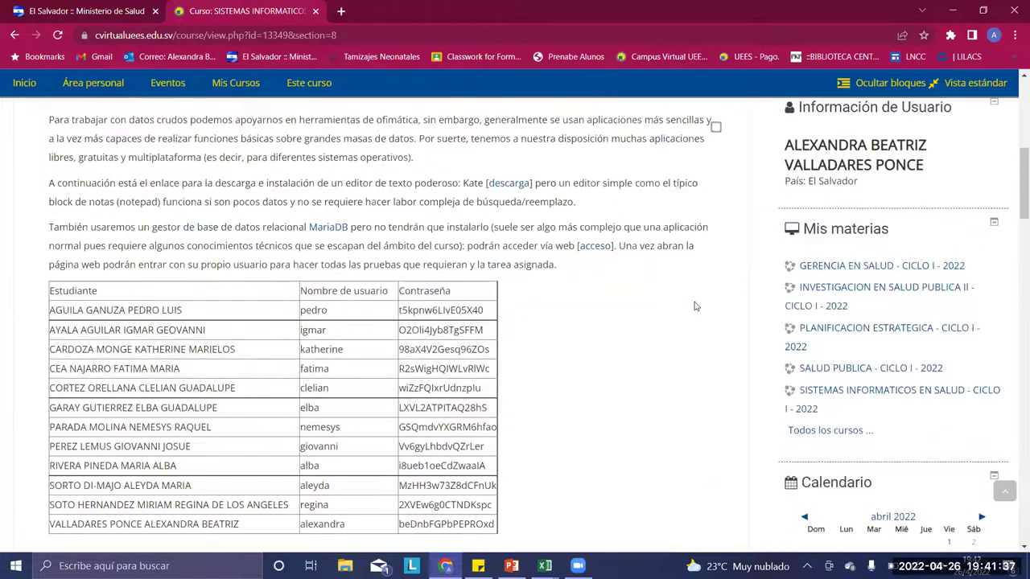
Step: Open the phpMyAdmin access page from the Semana 8 introduction and fill in the username given in the credentials table
{"action": "scroll", "coordinate": [696, 306], "scroll_direction": "up", "scroll_amount": 1}
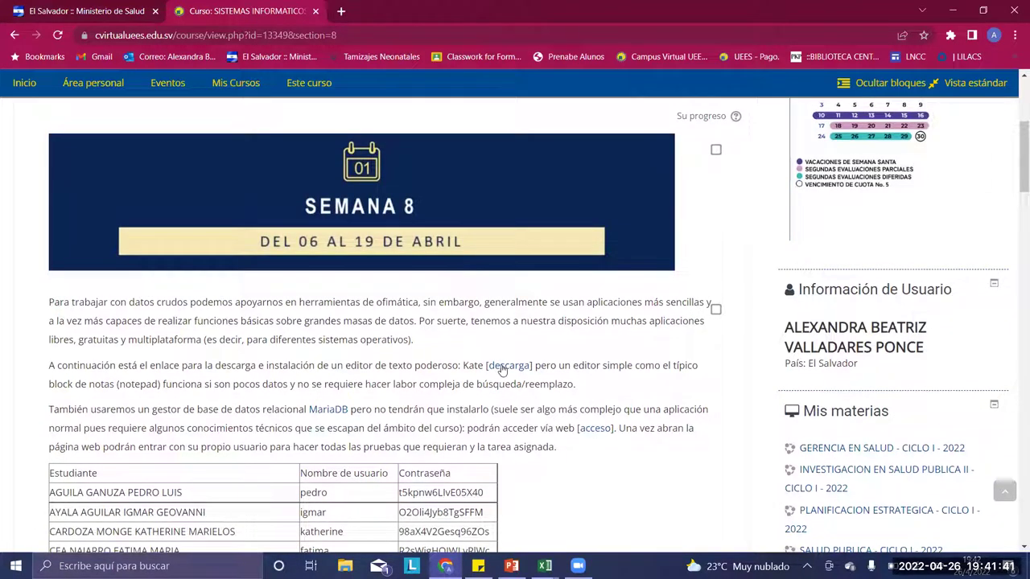
{"action": "left_click", "coordinate": [592, 436]}
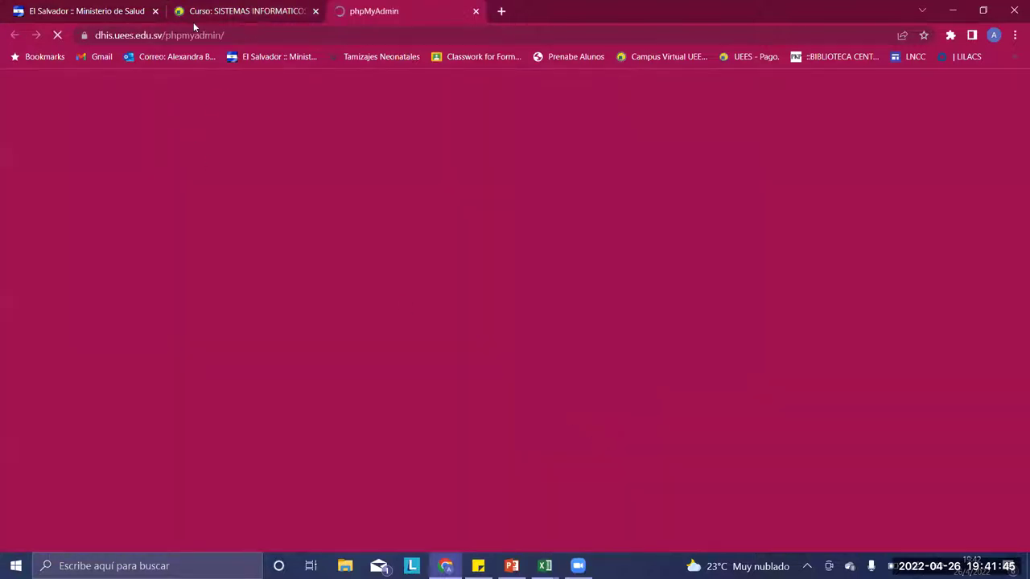
{"action": "left_click", "coordinate": [205, 11]}
{"action": "scroll", "coordinate": [437, 527], "scroll_direction": "down", "scroll_amount": 4}
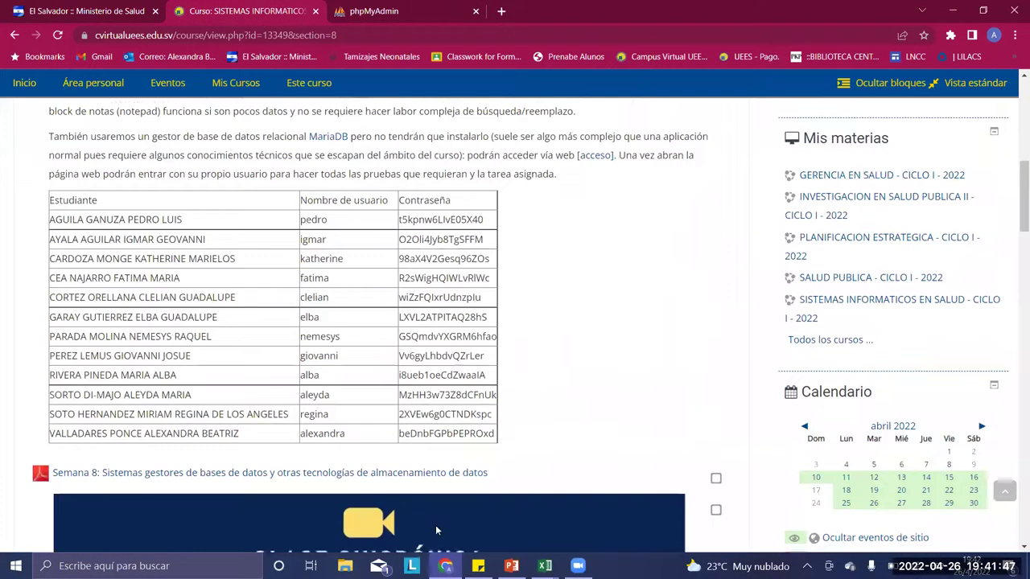
{"action": "left_click_drag", "start_coordinate": [346, 401], "coordinate": [301, 406]}
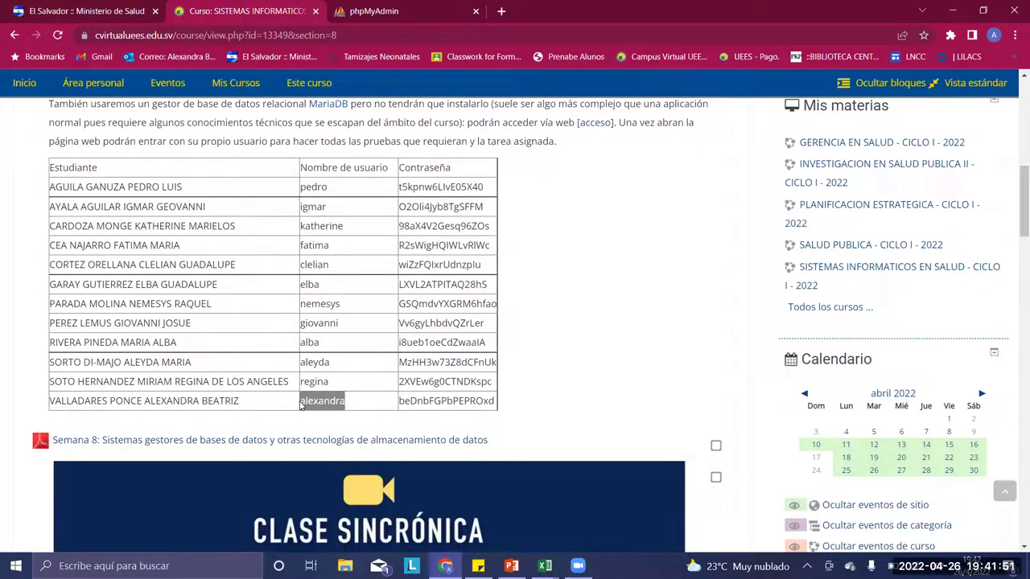
{"action": "left_click", "coordinate": [155, 11]}
{"action": "left_click", "coordinate": [205, 11]}
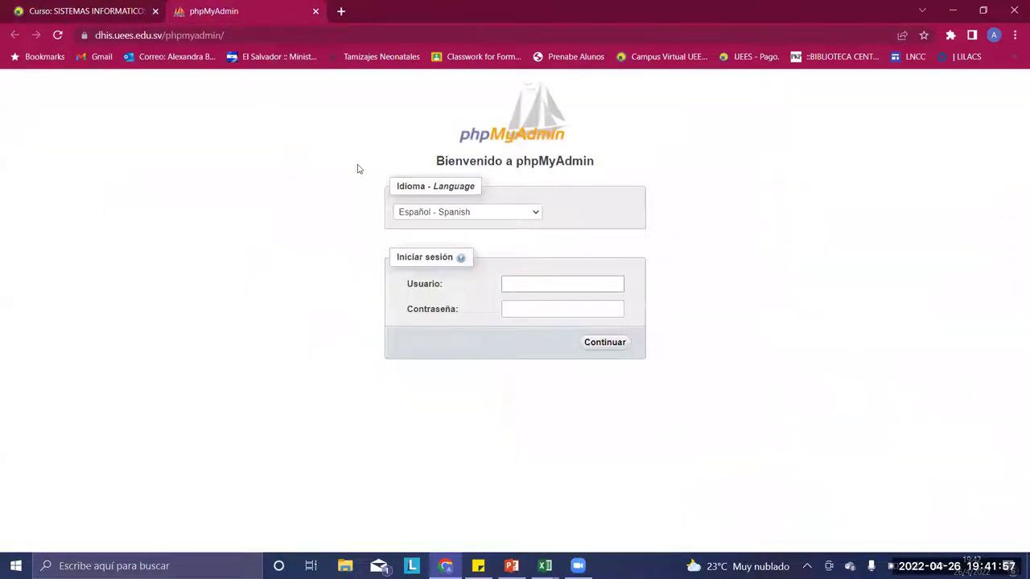
{"action": "type", "text": "alexandra"}
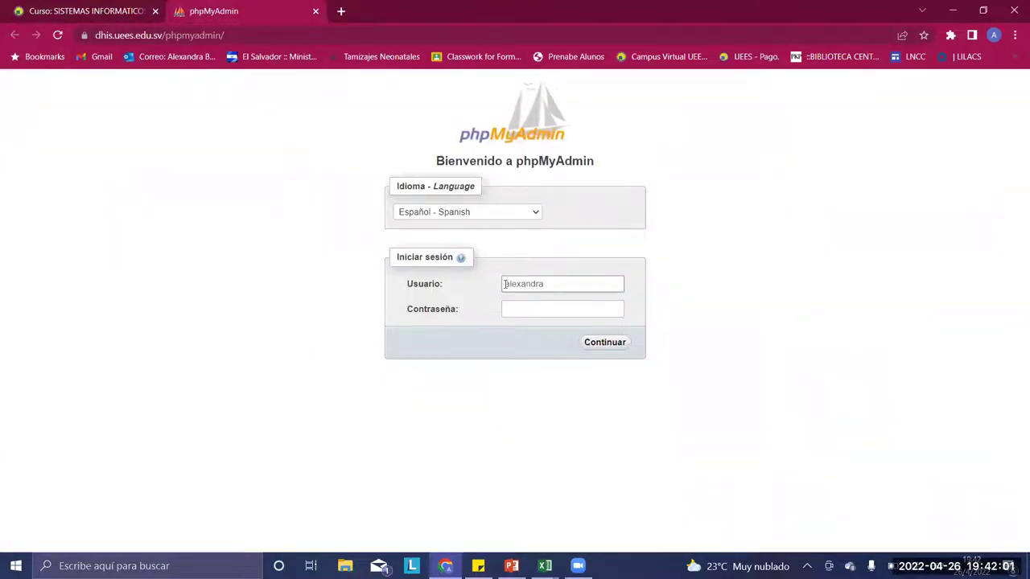
Step: Copy the matching account password from the credentials table, enter it in the phpMyAdmin login form and try to log in
{"action": "left_click", "coordinate": [111, 13]}
{"action": "left_click_drag", "start_coordinate": [493, 400], "coordinate": [392, 398]}
{"action": "key", "text": "ctrl+c"}
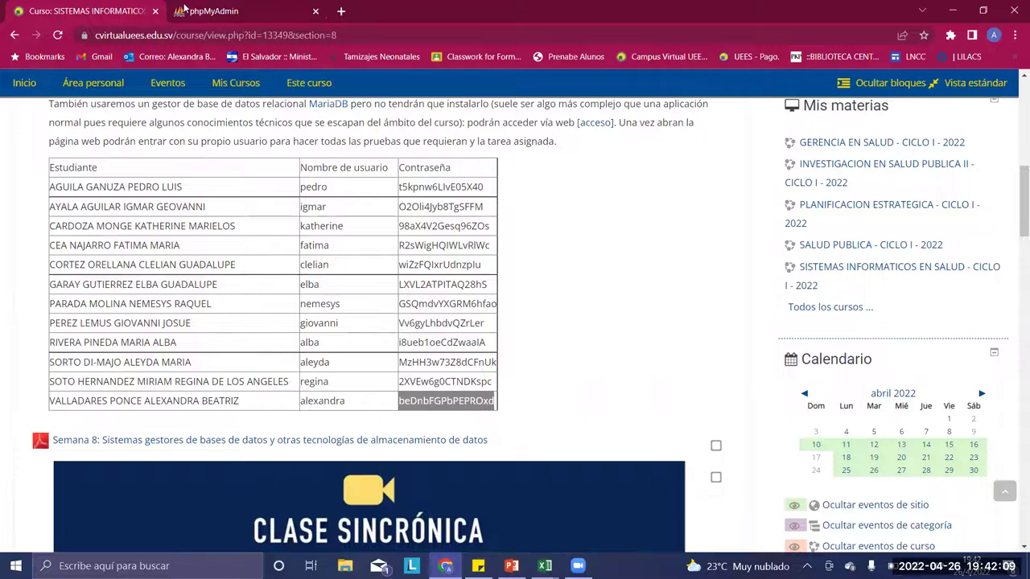
{"action": "key", "text": "ctrl+Tab"}
{"action": "left_click", "coordinate": [531, 306]}
{"action": "left_click", "coordinate": [531, 307]}
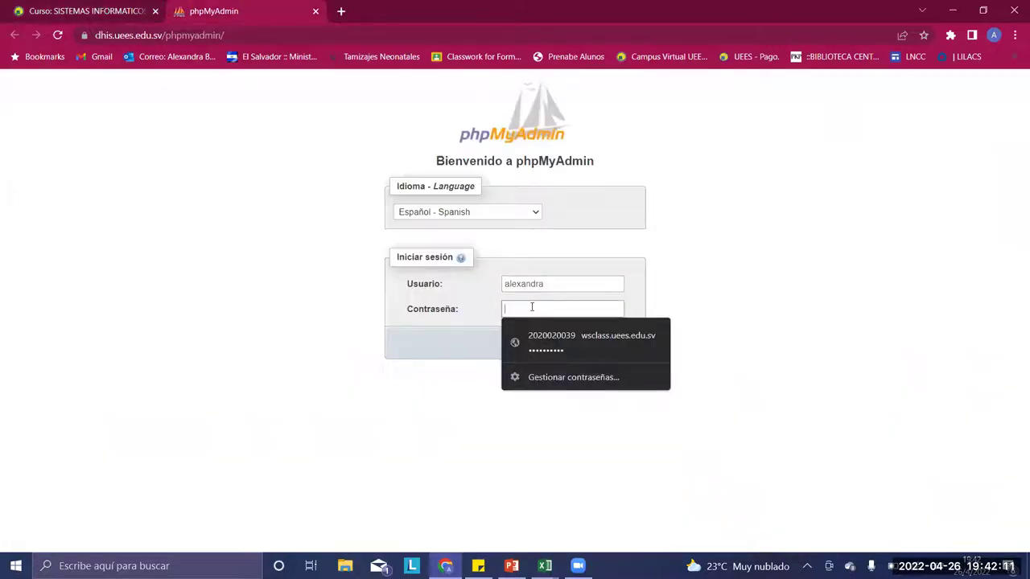
{"action": "key", "text": "ctrl+v"}
{"action": "left_click", "coordinate": [613, 346]}
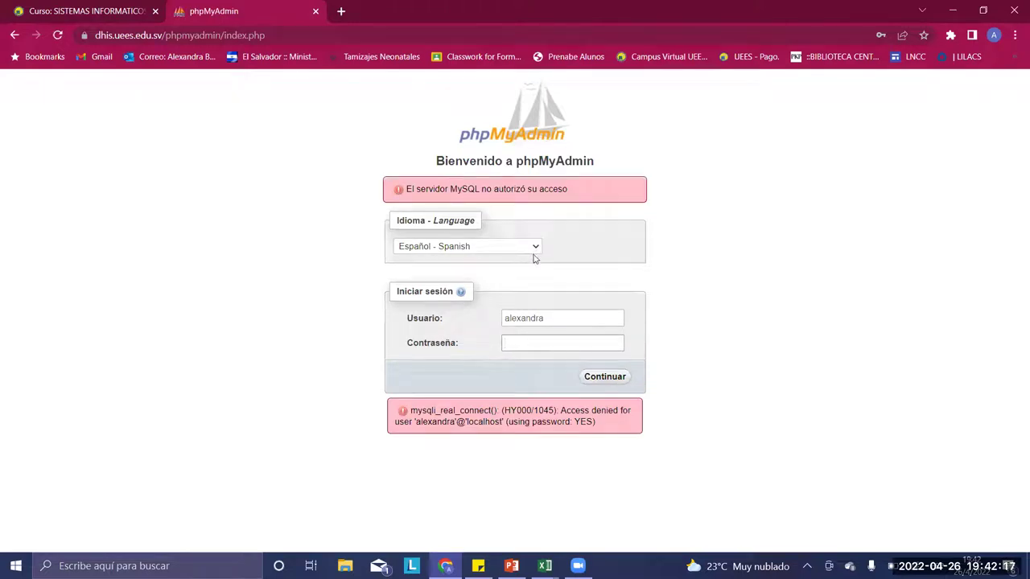
Step: Recheck the password in the credentials table and enter the account password in the phpMyAdmin login form again
{"action": "left_click", "coordinate": [84, 11]}
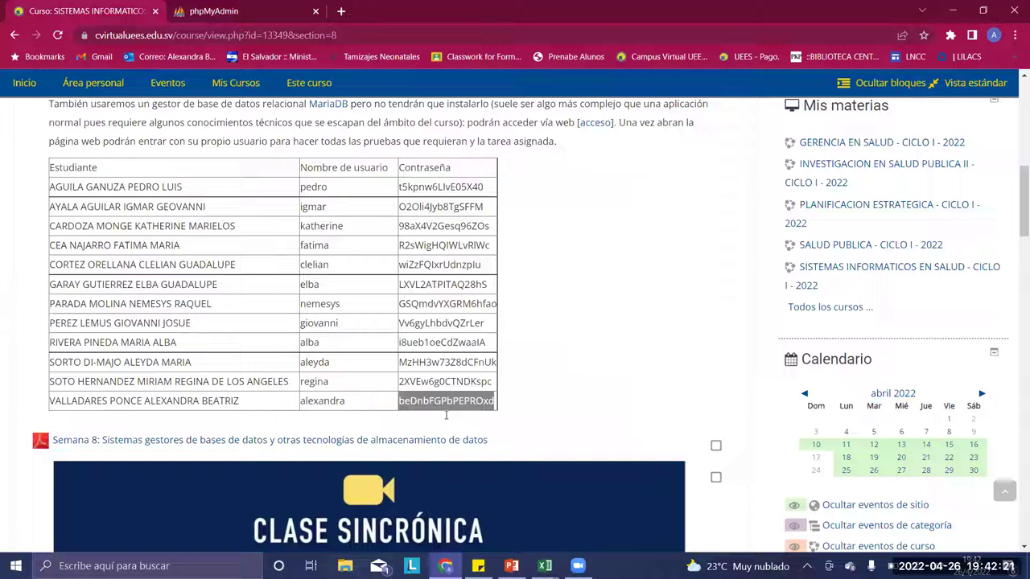
{"action": "left_click", "coordinate": [213, 12]}
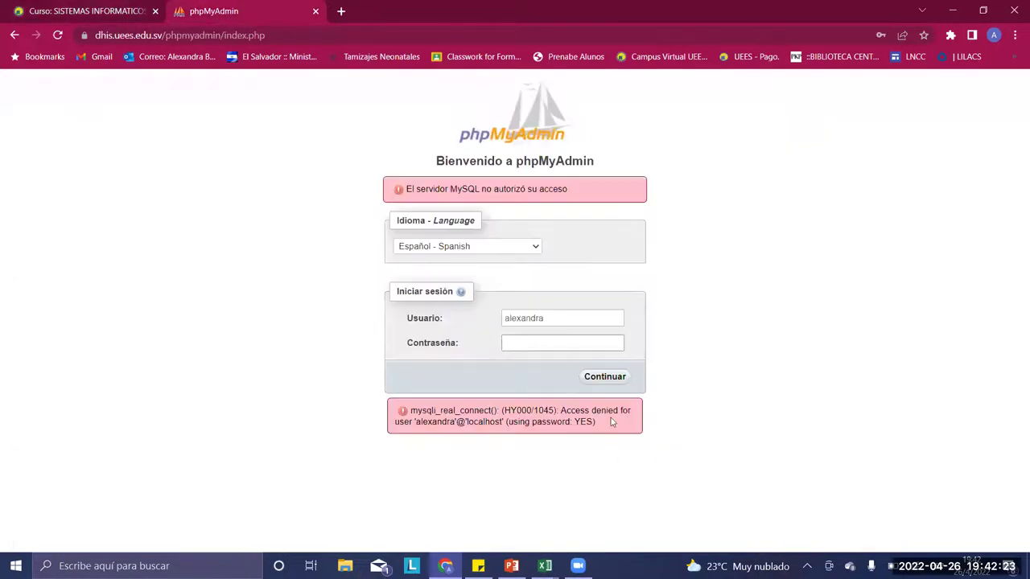
{"action": "key", "text": "ctrl+v"}
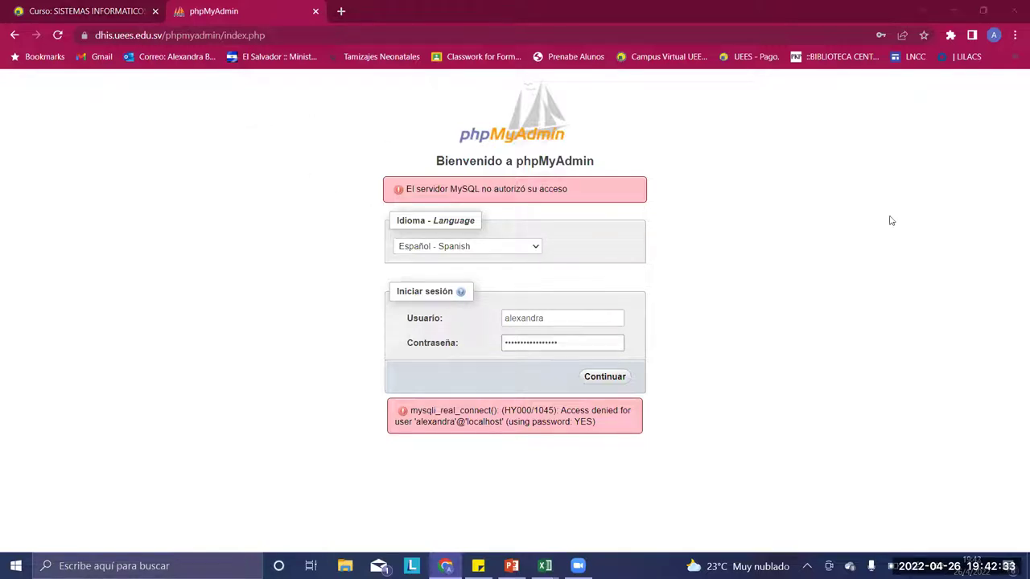
Step: Check the copied account password by pasting it as a search in a new browser tab, and close that tab
{"action": "left_click", "coordinate": [341, 11]}
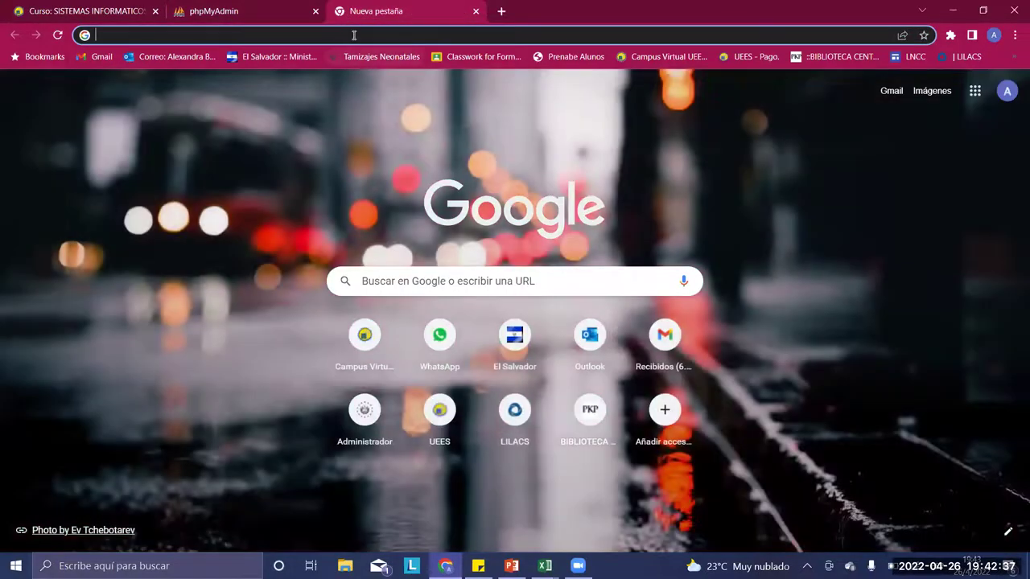
{"action": "left_click", "coordinate": [353, 36]}
{"action": "right_click", "coordinate": [353, 36]}
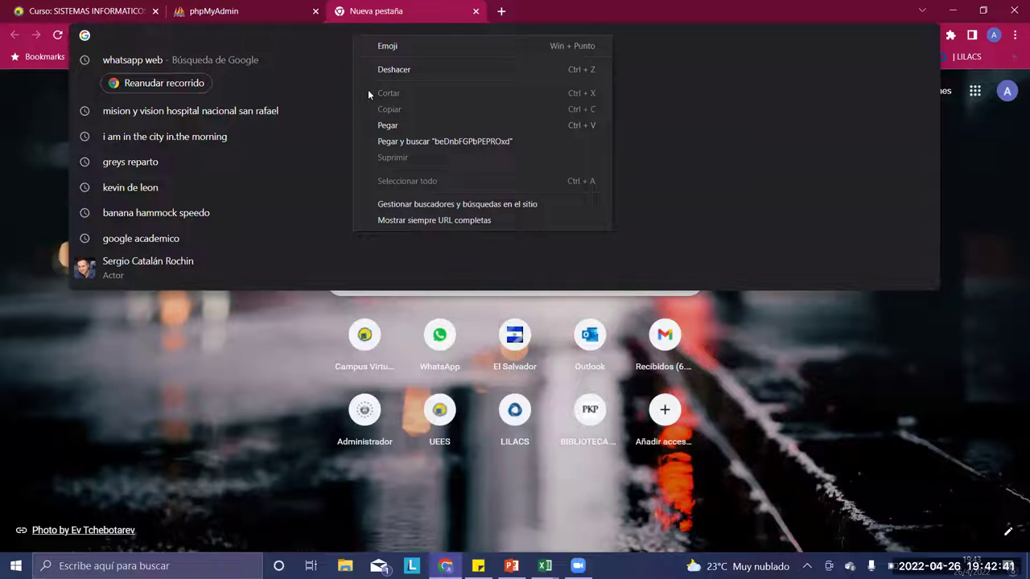
{"action": "left_click", "coordinate": [380, 125]}
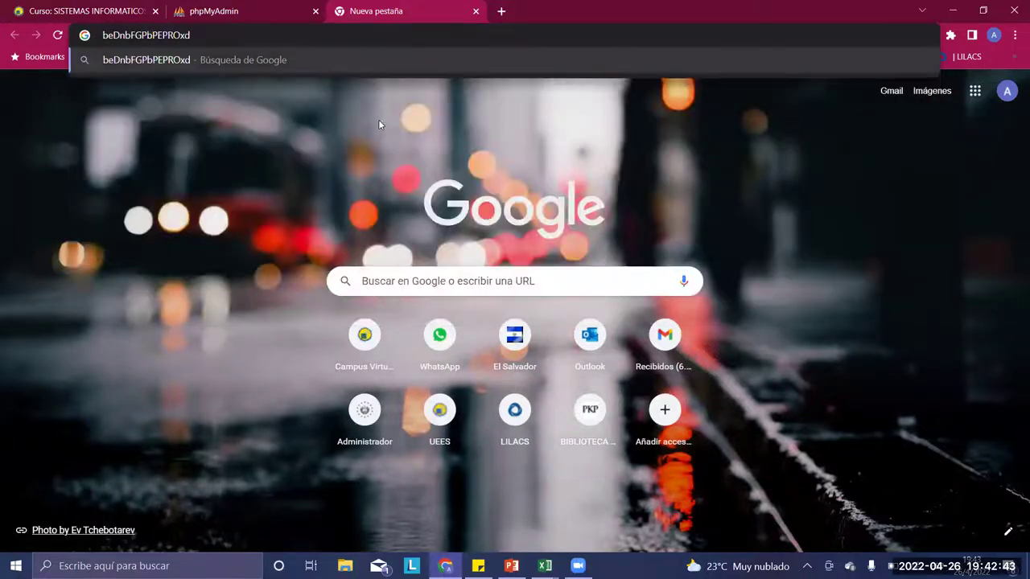
{"action": "key", "text": "Return"}
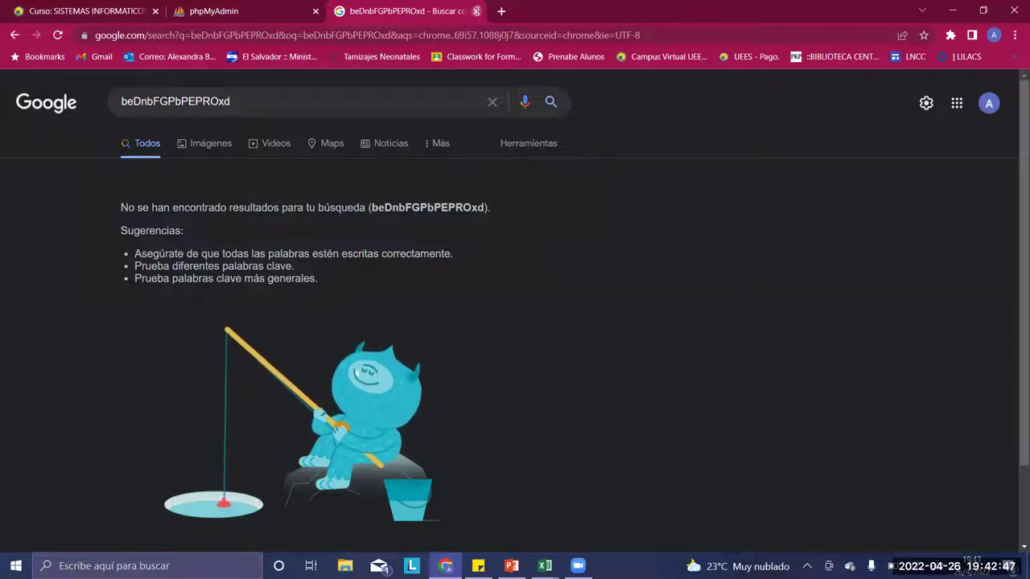
{"action": "left_click", "coordinate": [476, 11]}
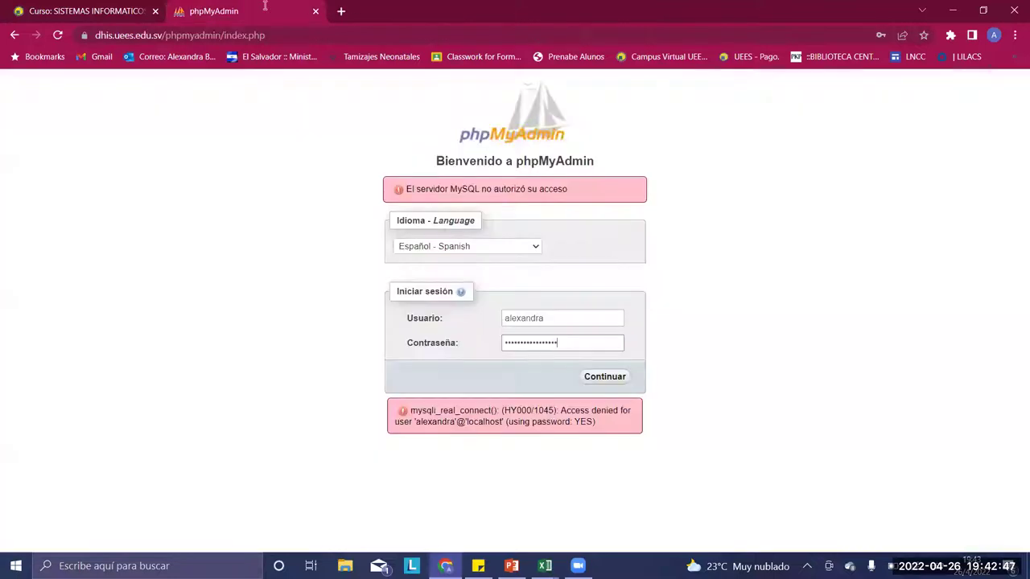
Step: Retry the phpMyAdmin login with the account password several times, declining to save the password in the browser
{"action": "left_click", "coordinate": [592, 377]}
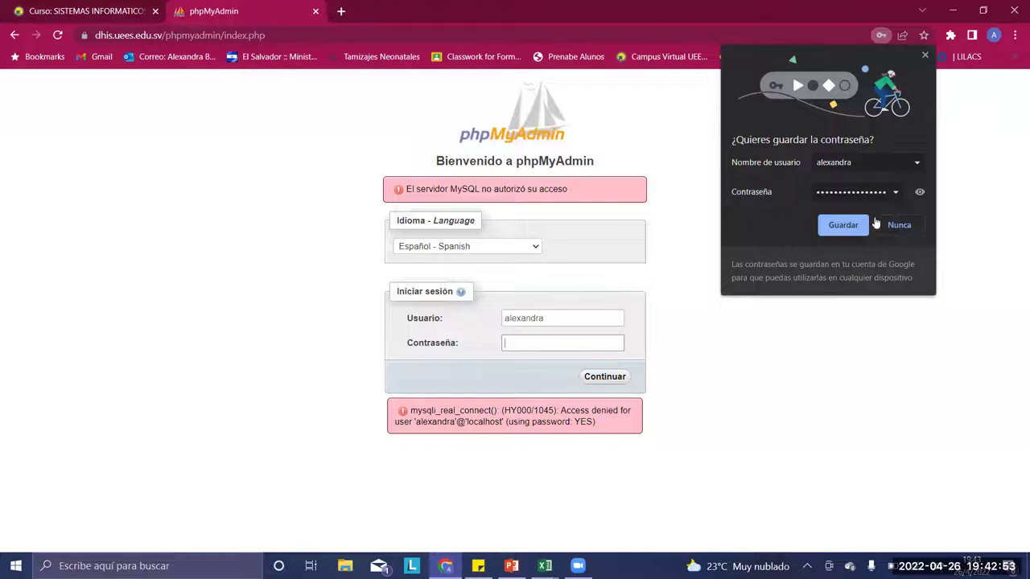
{"action": "left_click", "coordinate": [904, 231]}
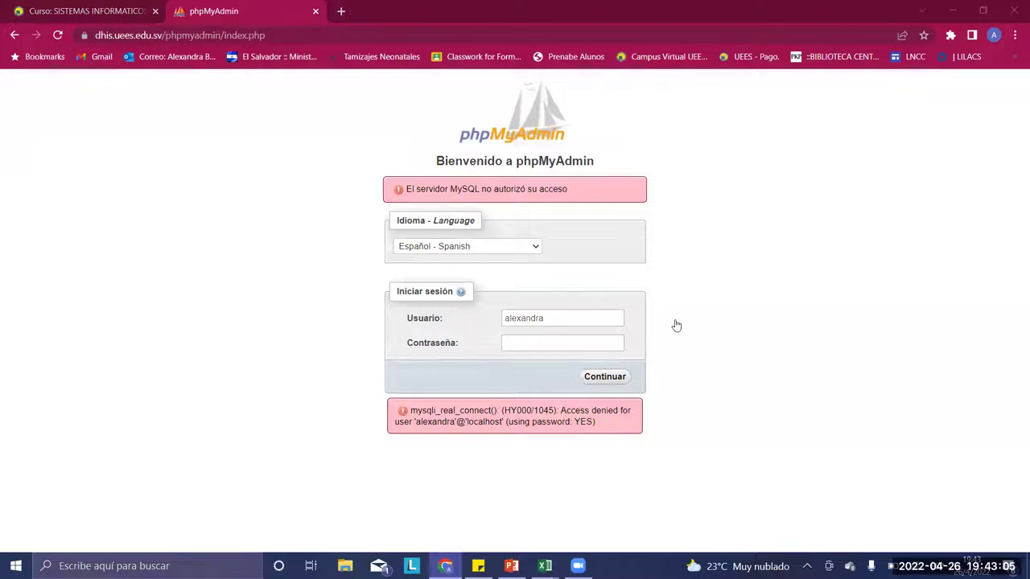
{"action": "left_click", "coordinate": [519, 348]}
{"action": "left_click", "coordinate": [523, 345]}
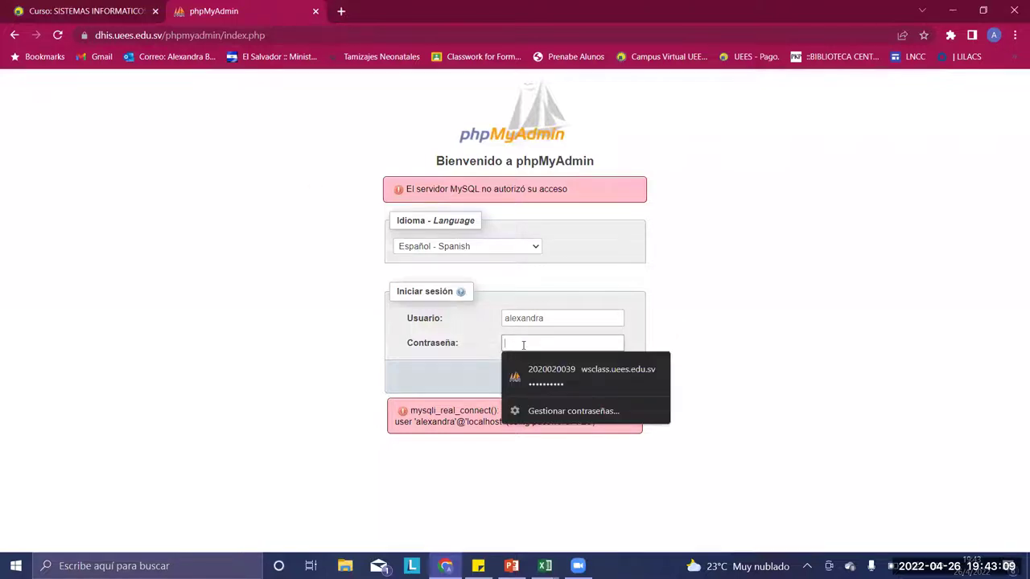
{"action": "key", "text": "ctrl+v"}
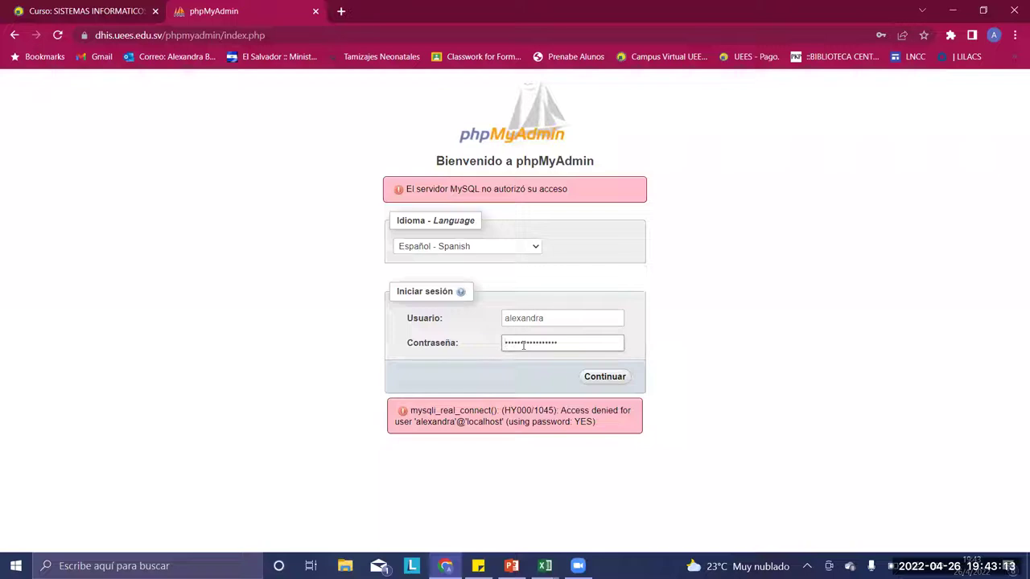
{"action": "left_click", "coordinate": [599, 380]}
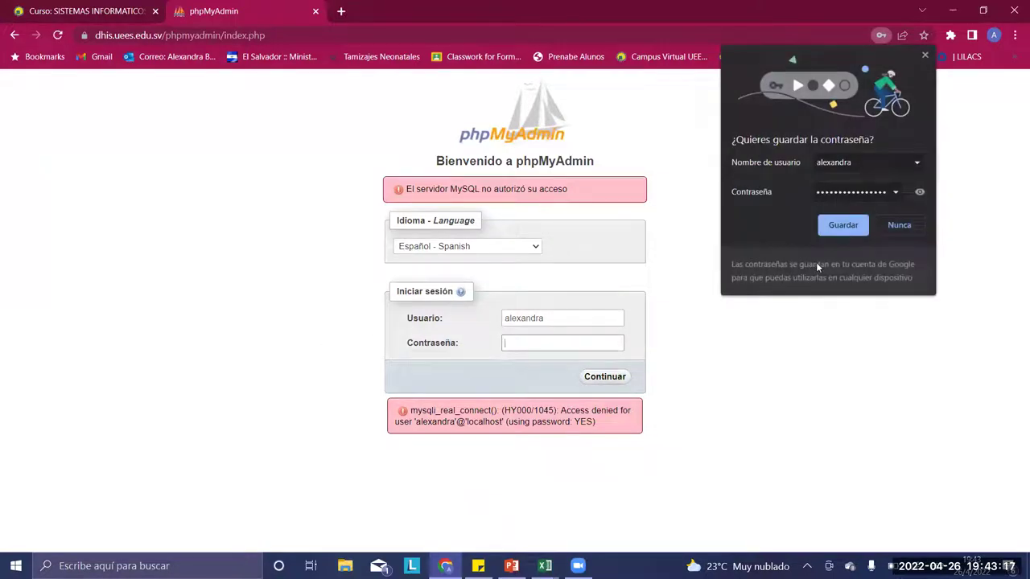
{"action": "left_click", "coordinate": [888, 225]}
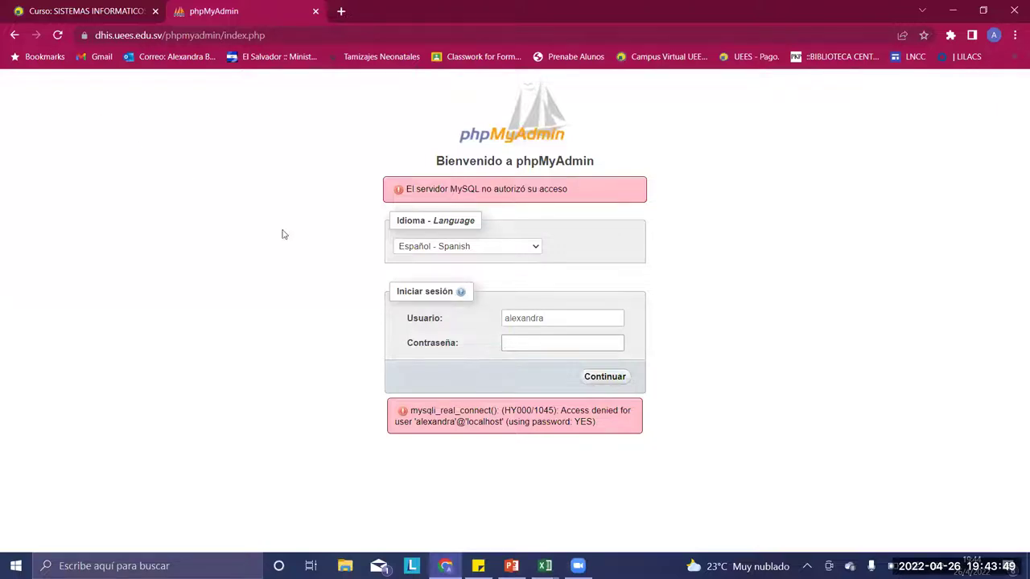
{"action": "key", "text": "ctrl+v"}
{"action": "left_click", "coordinate": [597, 378]}
{"action": "left_click", "coordinate": [597, 378]}
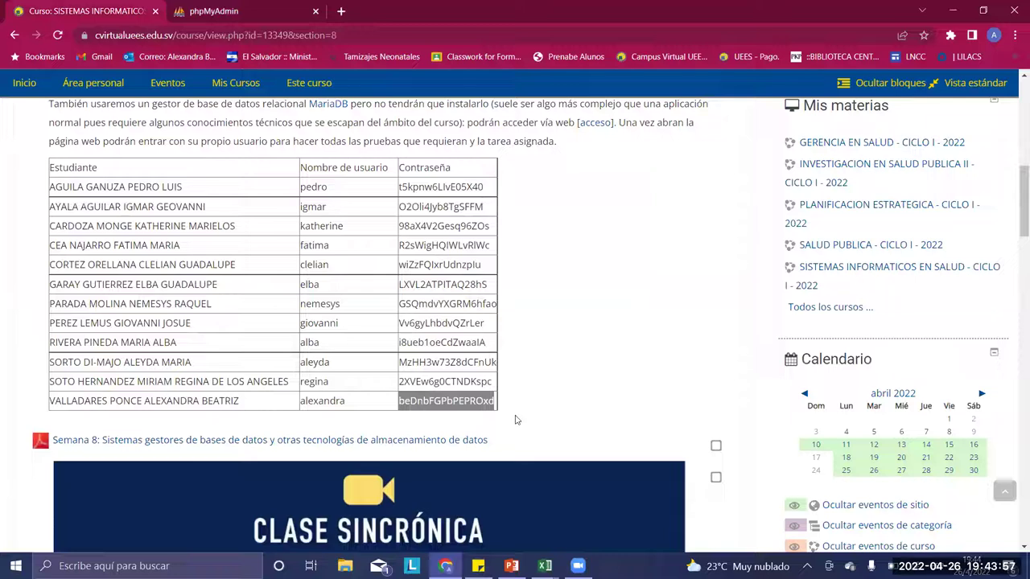
Step: Compare the username in the Semana 8 credentials table with the one in the phpMyAdmin login form
{"action": "left_click", "coordinate": [543, 392]}
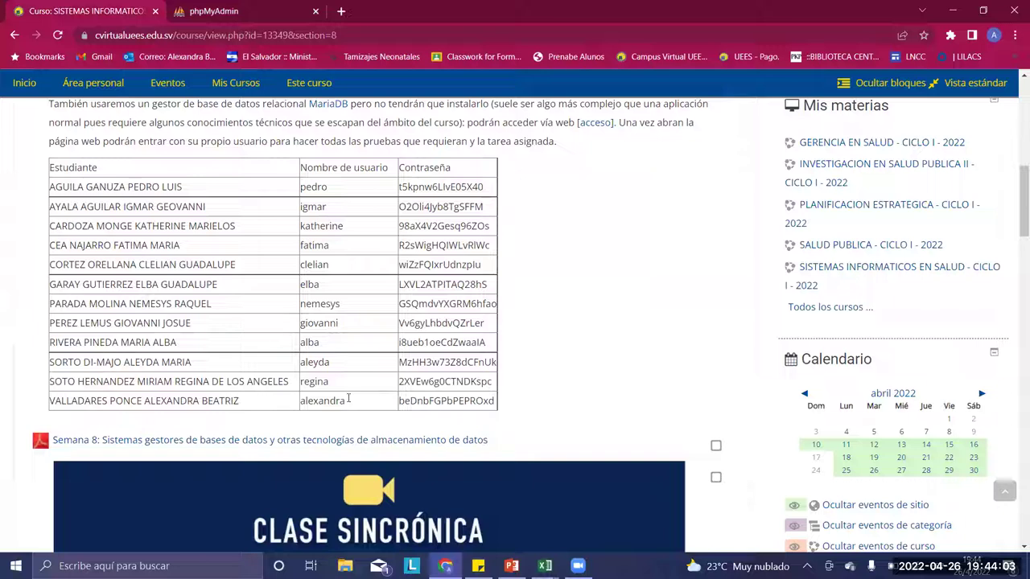
{"action": "left_click_drag", "start_coordinate": [347, 400], "coordinate": [300, 401]}
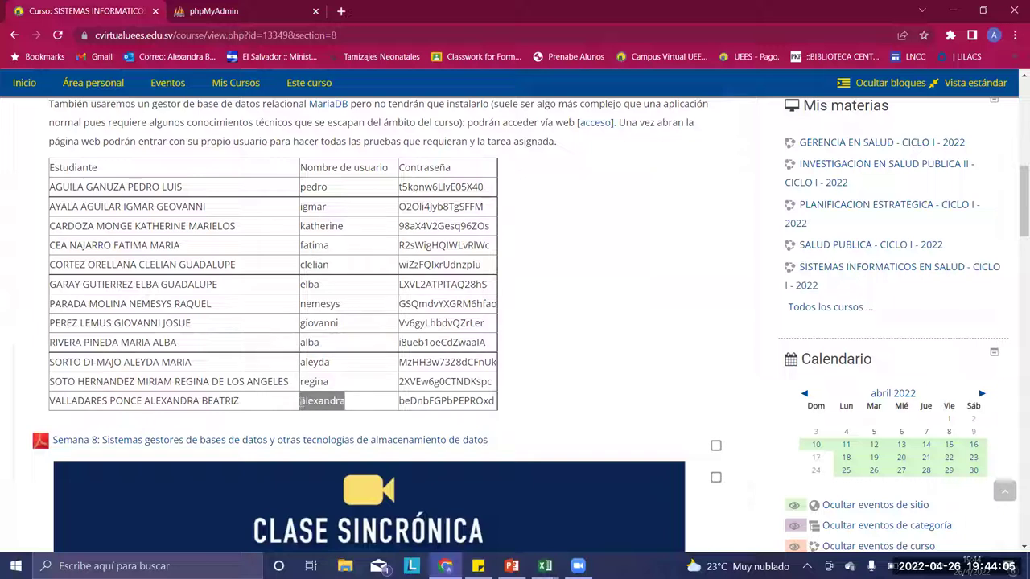
{"action": "left_click", "coordinate": [203, 10]}
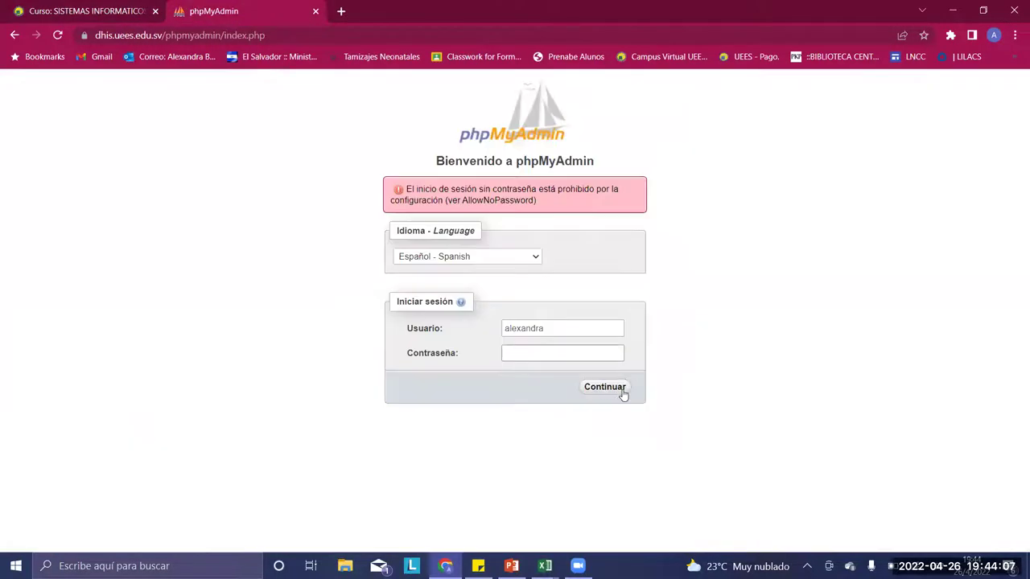
{"action": "left_click", "coordinate": [600, 330]}
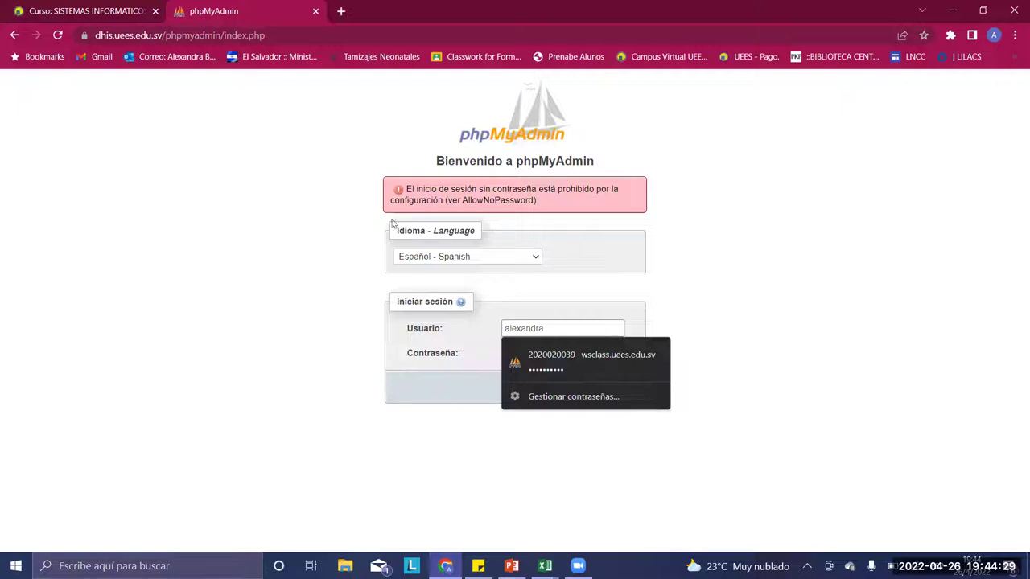
{"action": "left_click", "coordinate": [88, 10]}
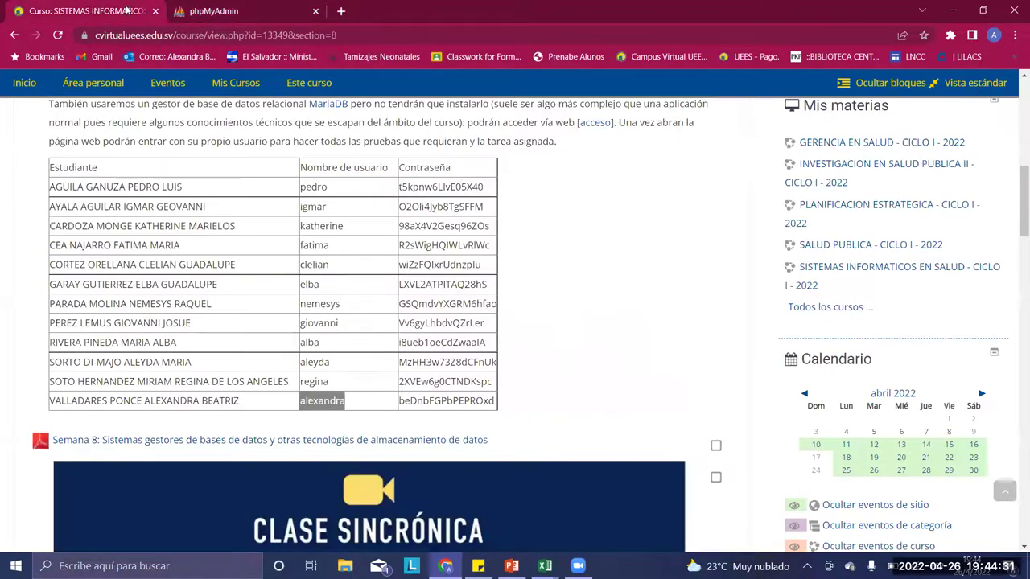
{"action": "left_click", "coordinate": [188, 10]}
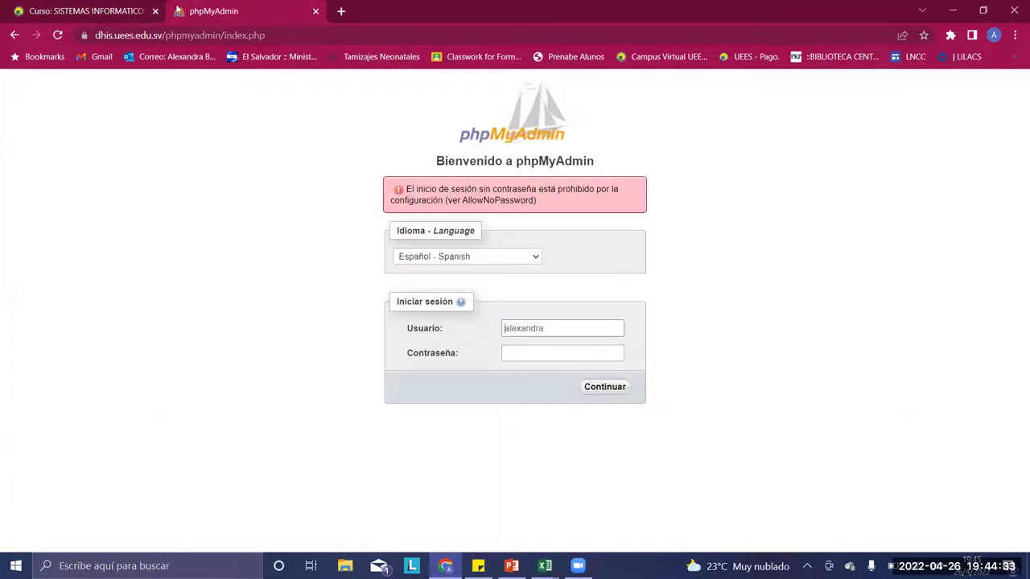
Step: Copy the account password from the course's credentials table and try to log in to phpMyAdmin with it
{"action": "left_click", "coordinate": [140, 10]}
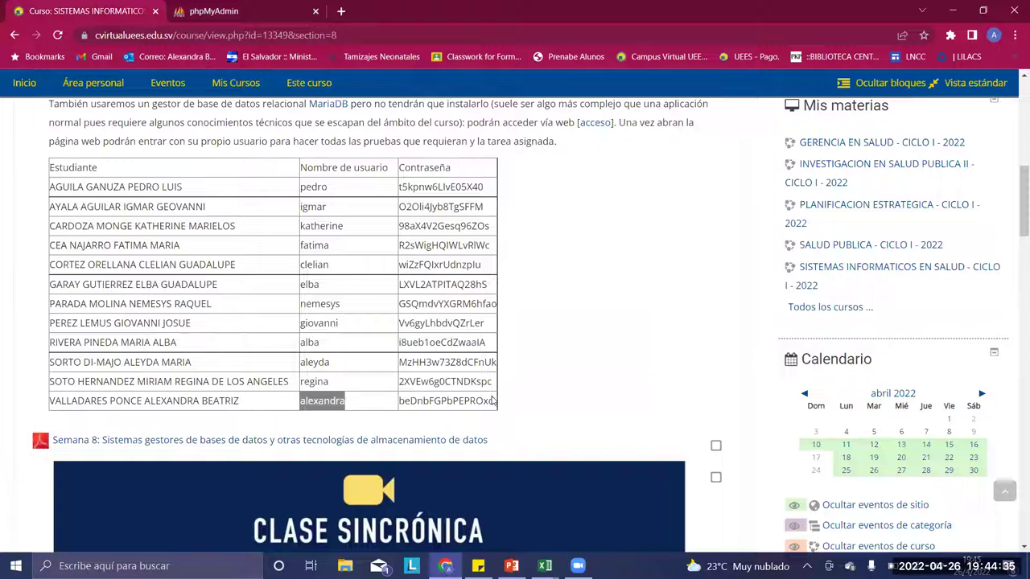
{"action": "left_click_drag", "start_coordinate": [495, 400], "coordinate": [394, 397]}
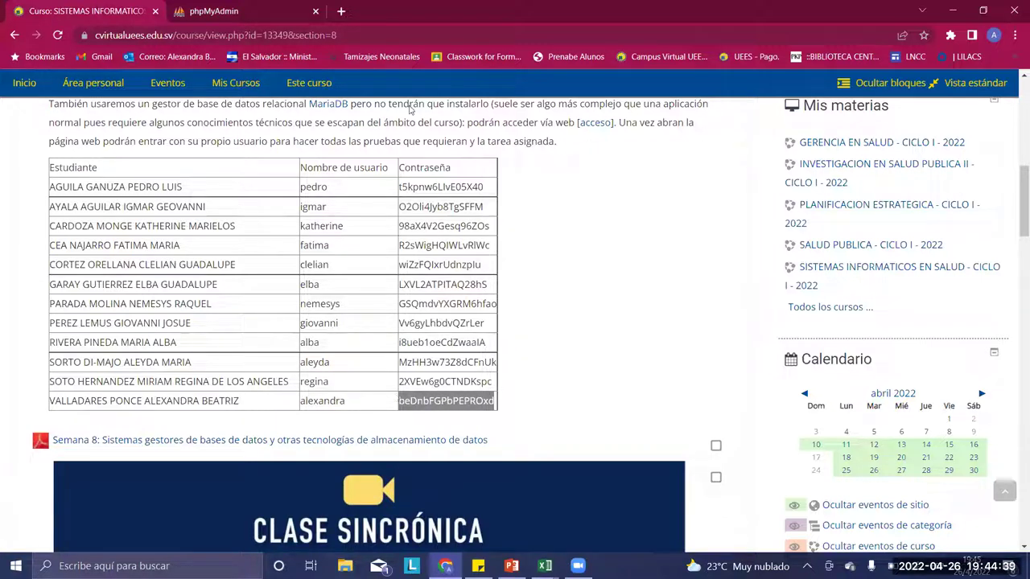
{"action": "left_click", "coordinate": [267, 19]}
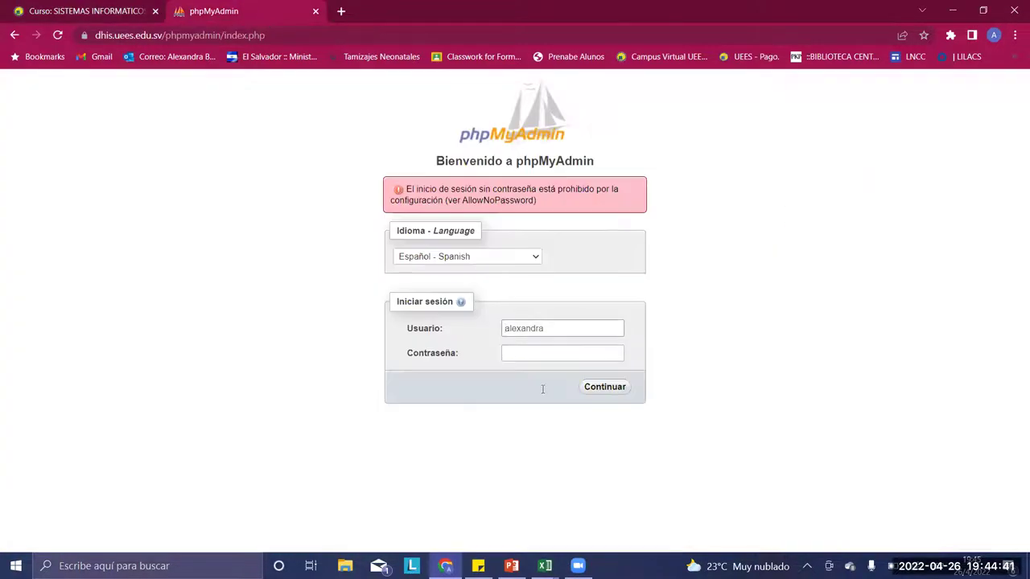
{"action": "left_click", "coordinate": [555, 355]}
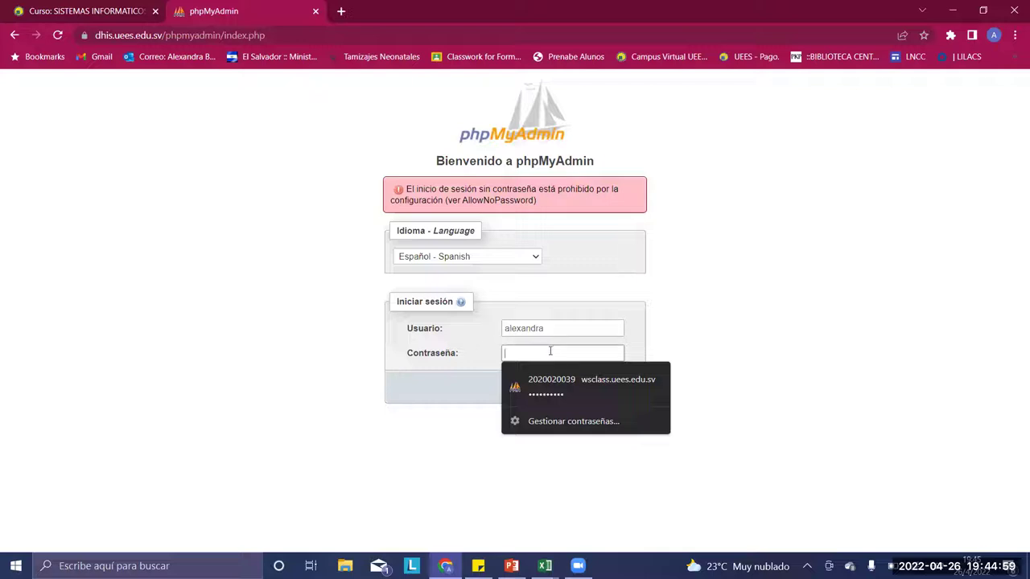
{"action": "key", "text": "ctrl+v"}
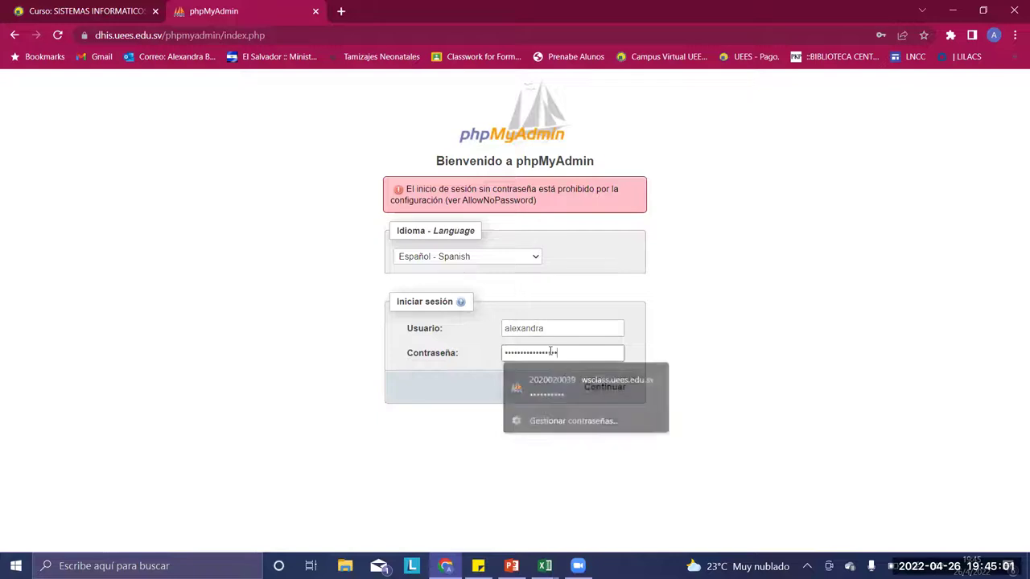
{"action": "left_click", "coordinate": [587, 387]}
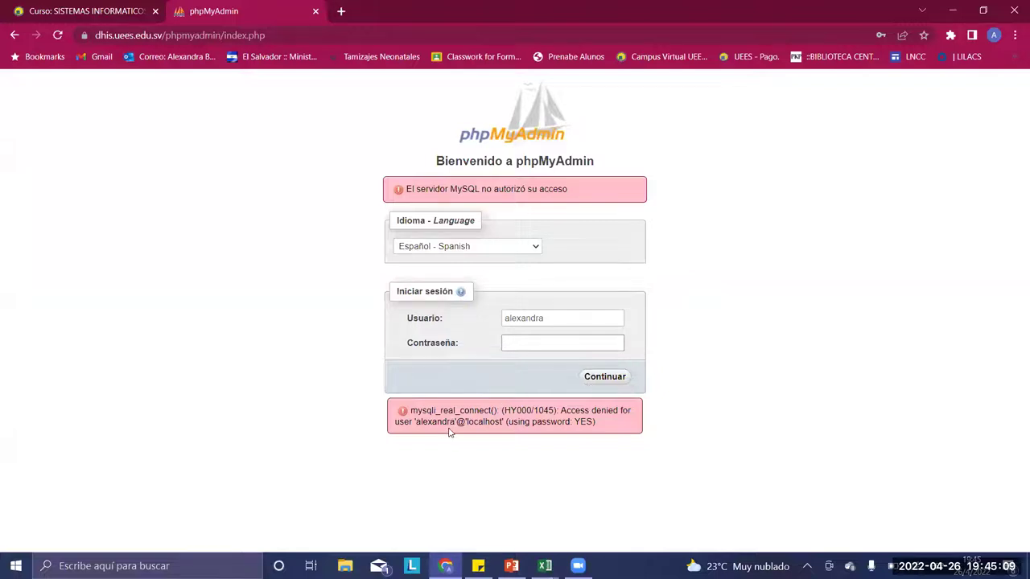
Step: Recopy the full account password from the last row of the credentials table and log in to phpMyAdmin with it
{"action": "left_click", "coordinate": [546, 318]}
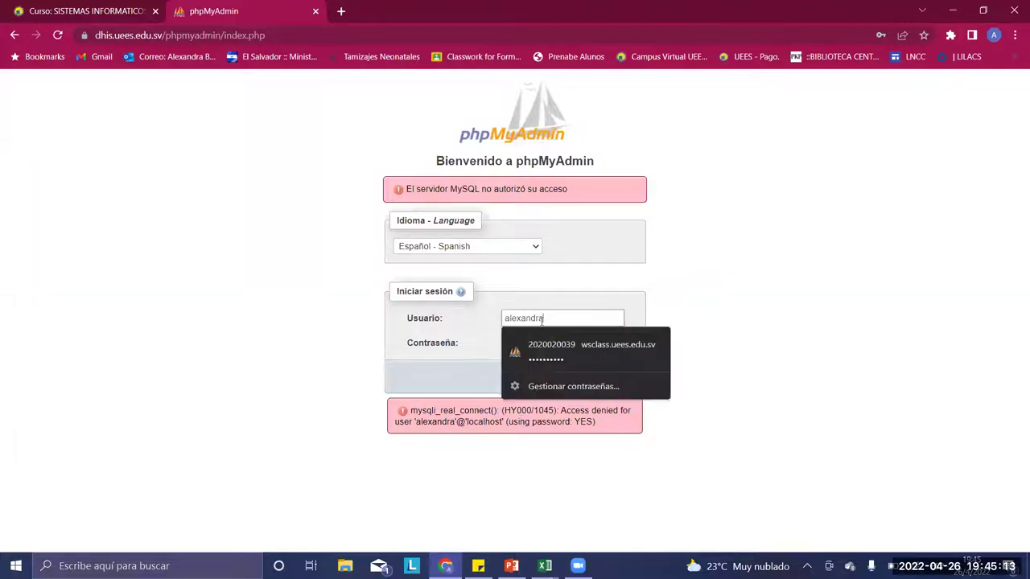
{"action": "left_click", "coordinate": [311, 334]}
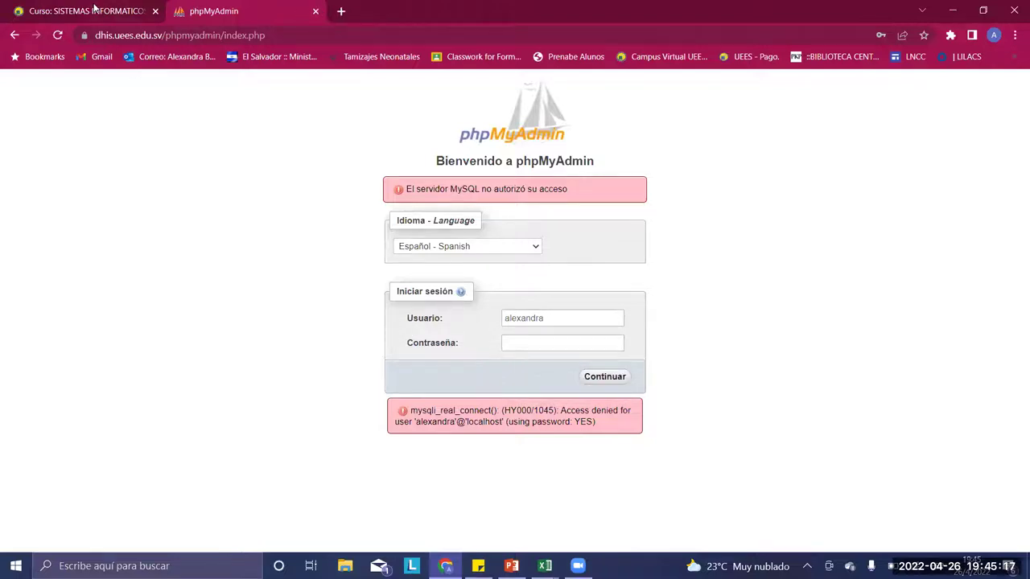
{"action": "left_click", "coordinate": [125, 6]}
{"action": "left_click", "coordinate": [611, 257]}
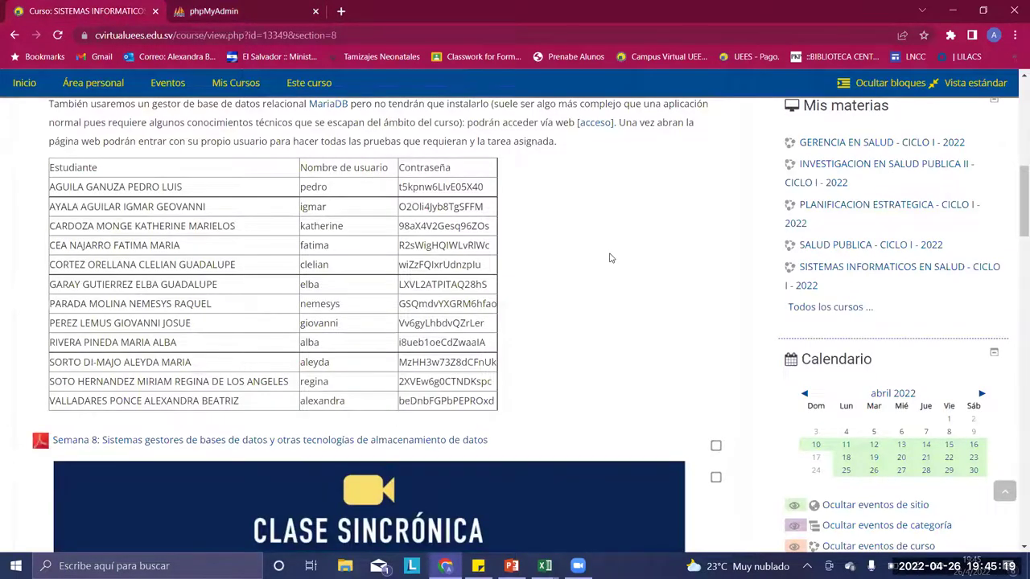
{"action": "scroll", "coordinate": [609, 257], "scroll_direction": "up", "scroll_amount": 1}
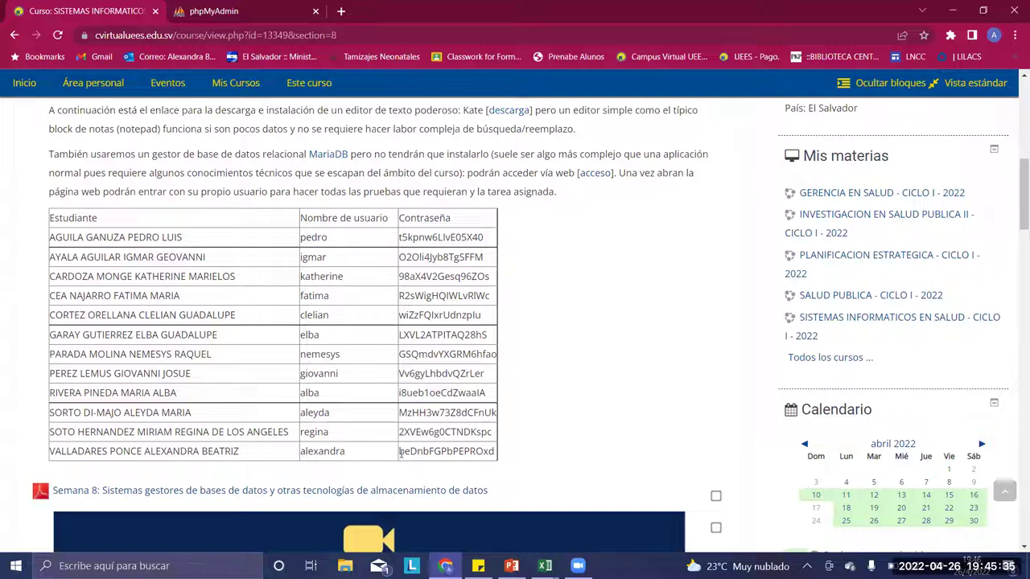
{"action": "left_click_drag", "start_coordinate": [400, 452], "coordinate": [506, 459]}
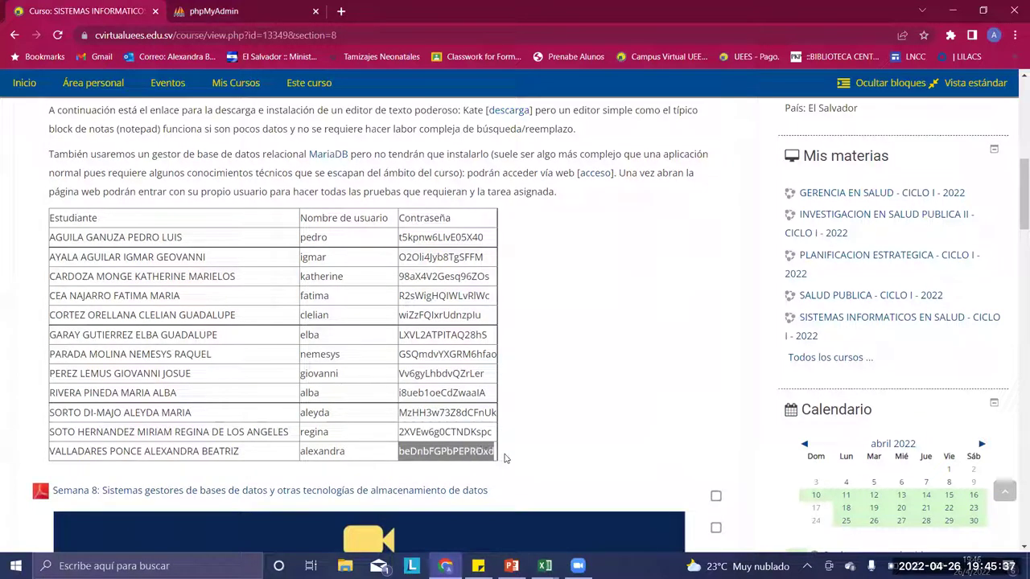
{"action": "left_click", "coordinate": [206, 11]}
{"action": "left_click", "coordinate": [518, 343]}
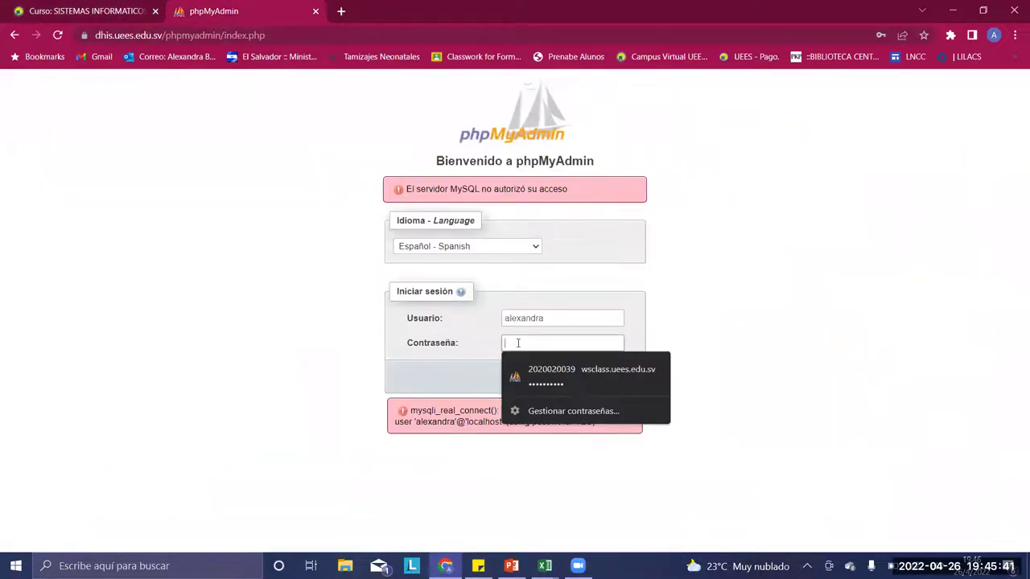
{"action": "key", "text": "ctrl+v"}
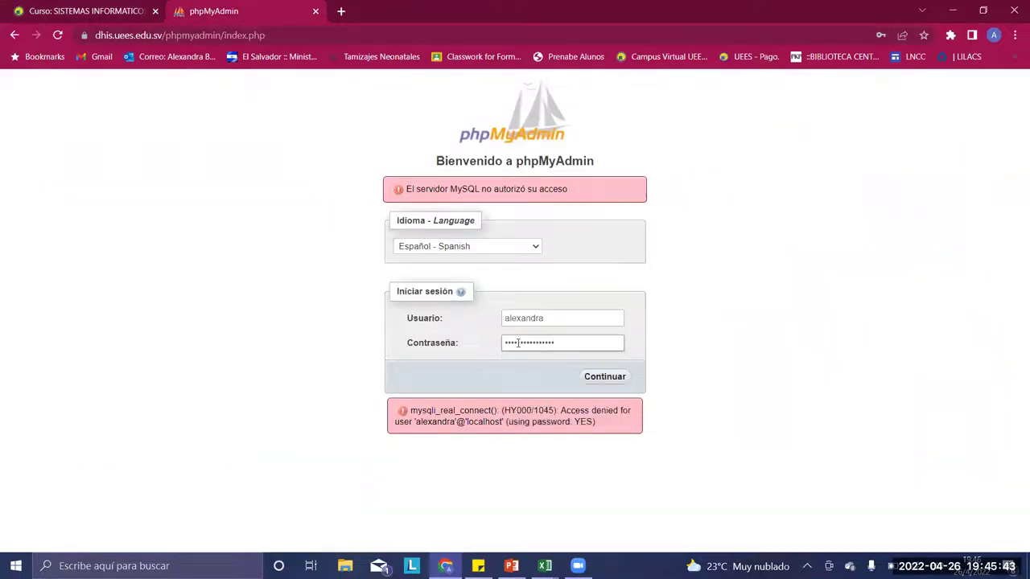
{"action": "left_click", "coordinate": [624, 378]}
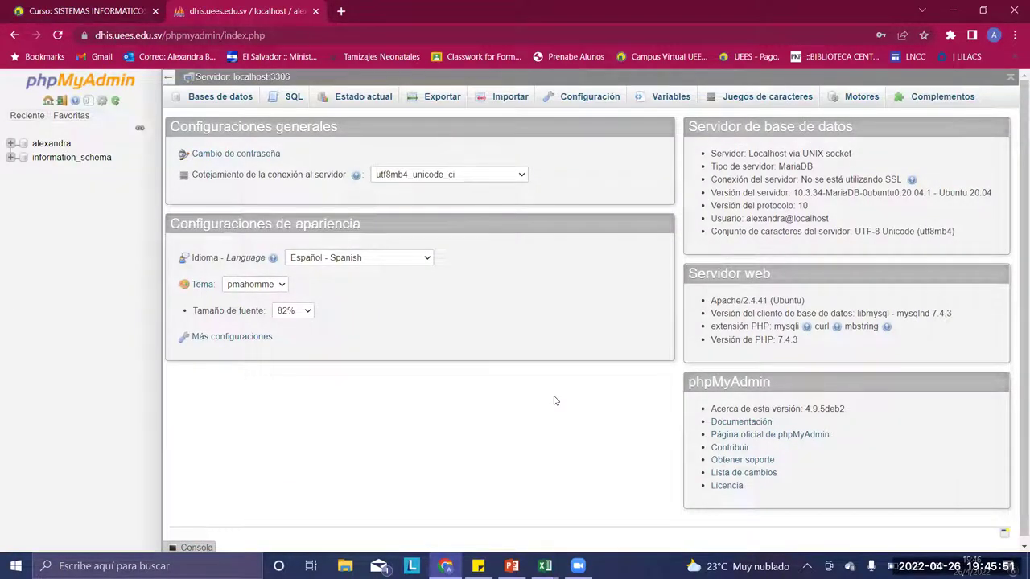
Step: Open the student's own database and create a table named Personas with 3 columns
{"action": "scroll", "coordinate": [554, 400], "scroll_direction": "down", "scroll_amount": 1}
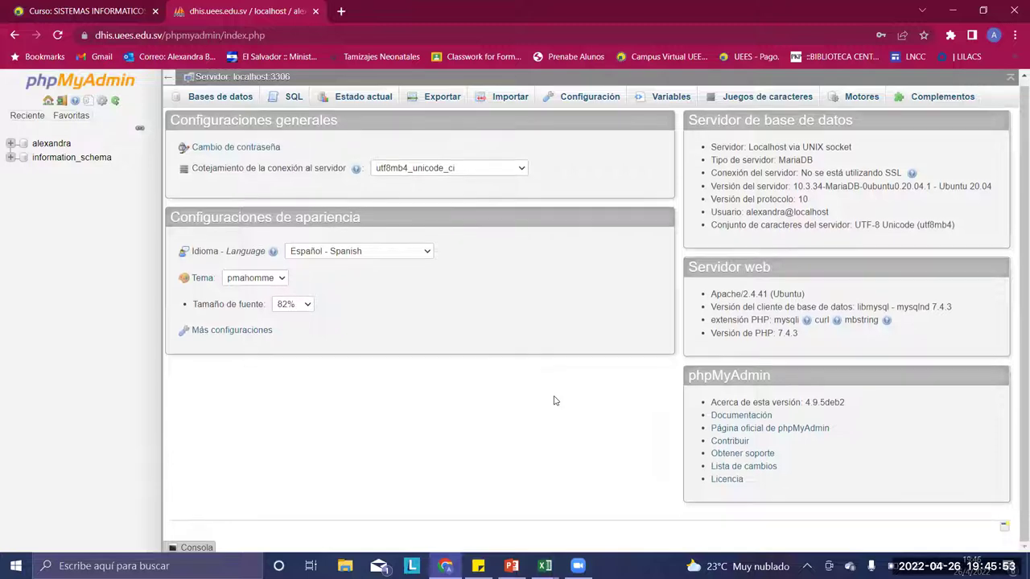
{"action": "scroll", "coordinate": [554, 401], "scroll_direction": "up", "scroll_amount": 1}
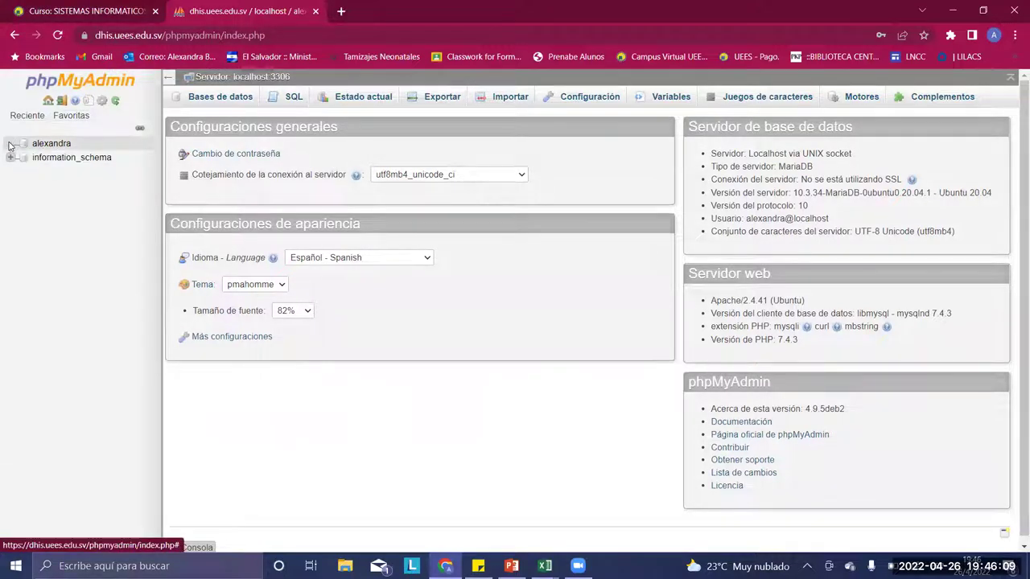
{"action": "left_click", "coordinate": [47, 144]}
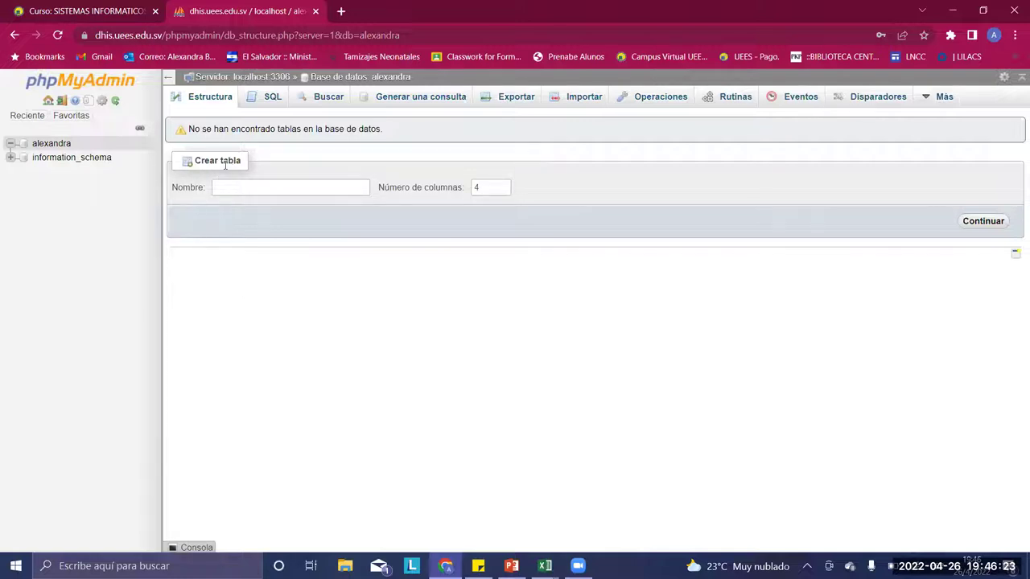
{"action": "left_click", "coordinate": [304, 189]}
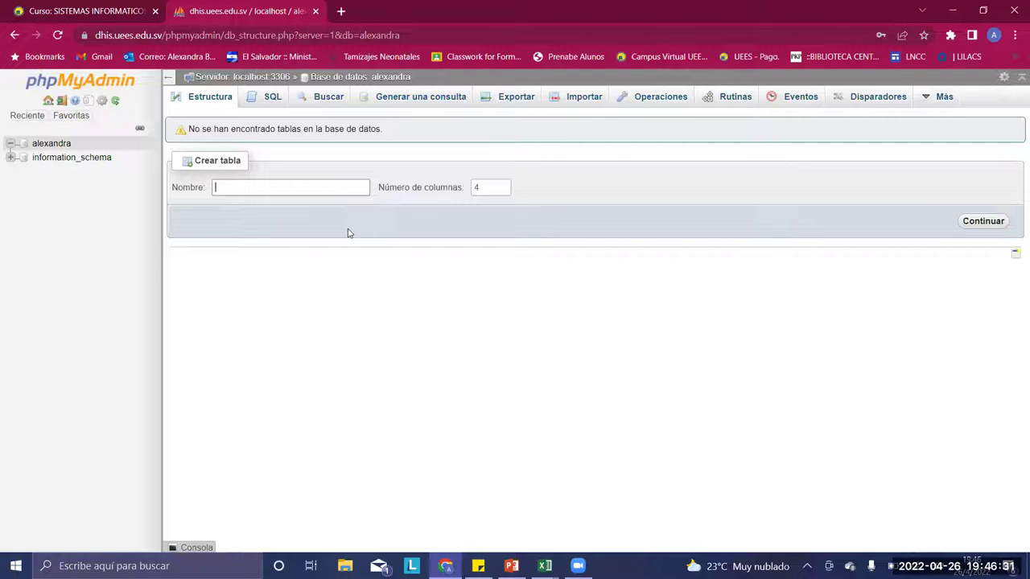
{"action": "type", "text": "Personas"}
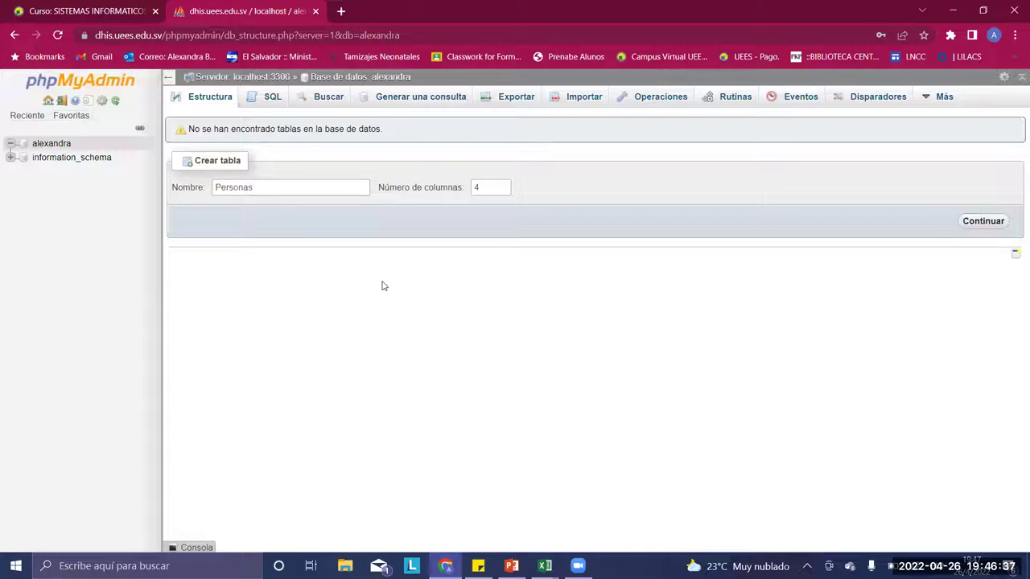
{"action": "left_click", "coordinate": [498, 191]}
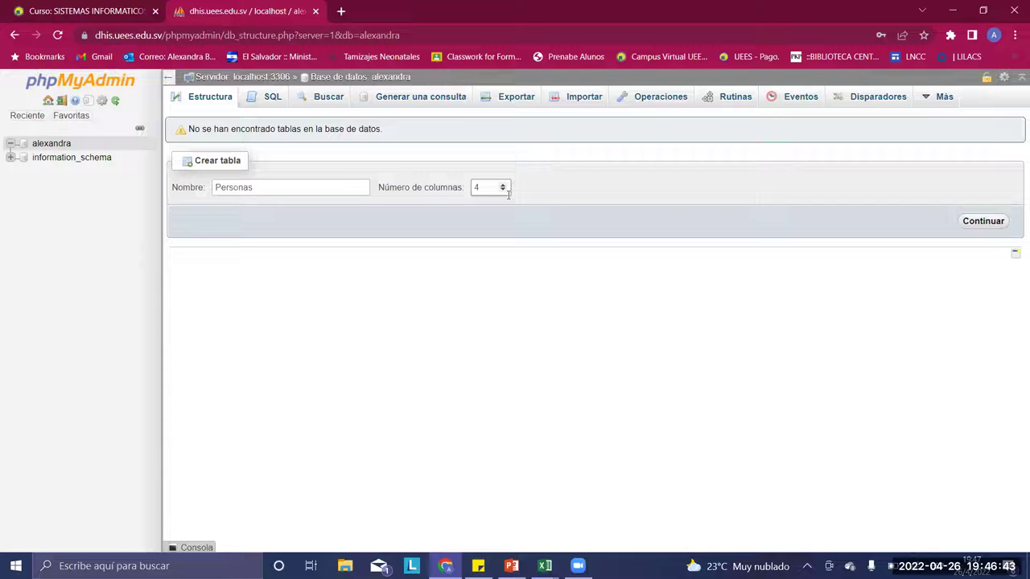
{"action": "left_click", "coordinate": [503, 190]}
{"action": "left_click", "coordinate": [984, 221]}
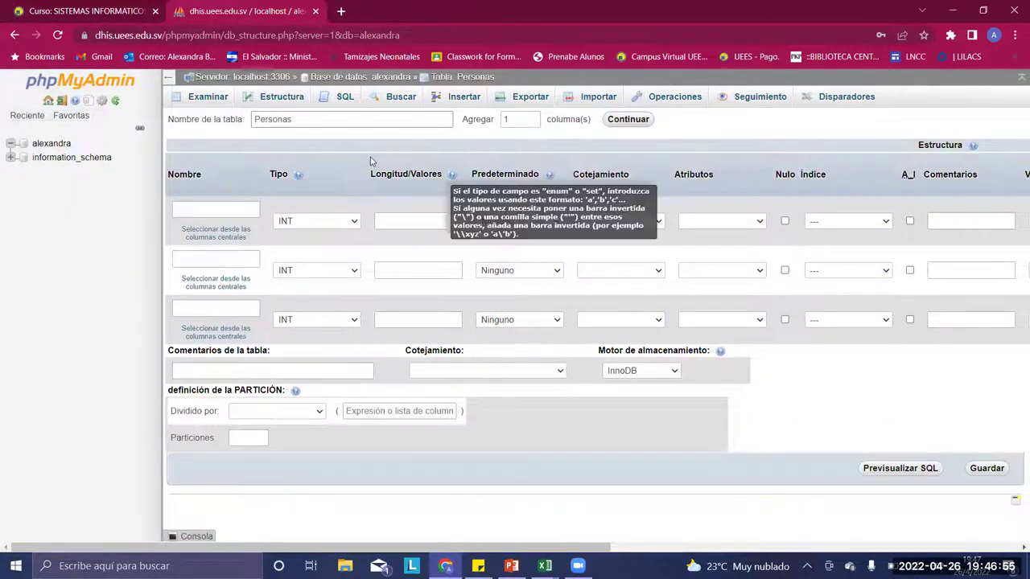
Step: Name the first two columns of the Personas table ID and Nombre
{"action": "left_click", "coordinate": [204, 208]}
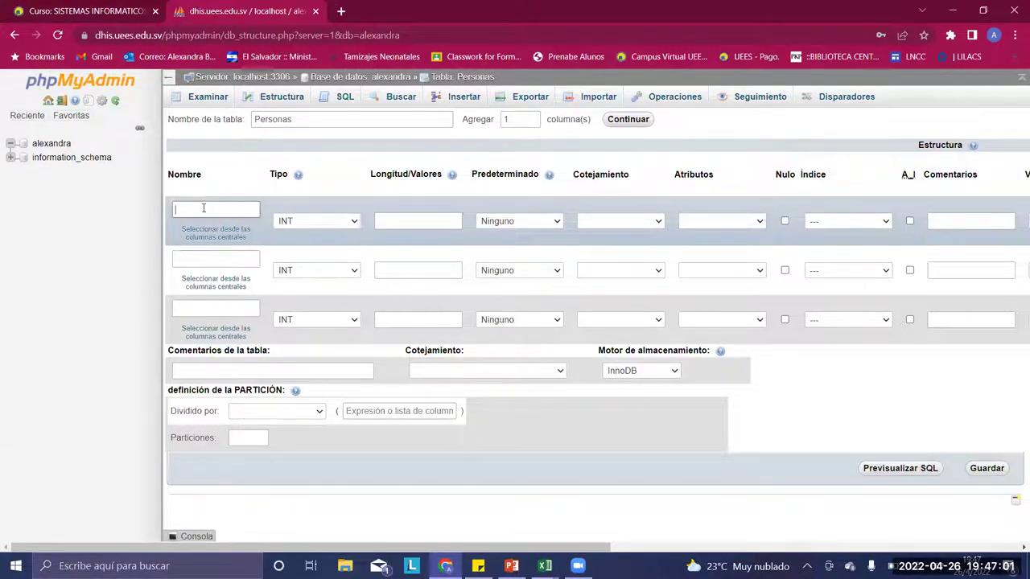
{"action": "type", "text": "ID"}
{"action": "left_click", "coordinate": [205, 260]}
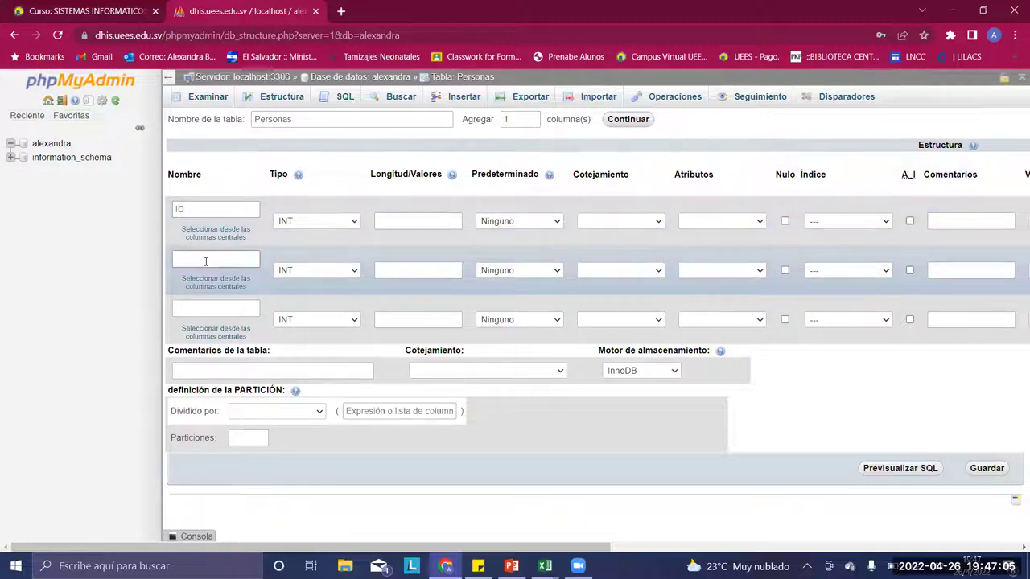
{"action": "type", "text": "Nombre"}
Step: Name the third column of the Personas table codigo-medicamento, correcting the spelling and joining the words with a hyphen
{"action": "left_click", "coordinate": [207, 307]}
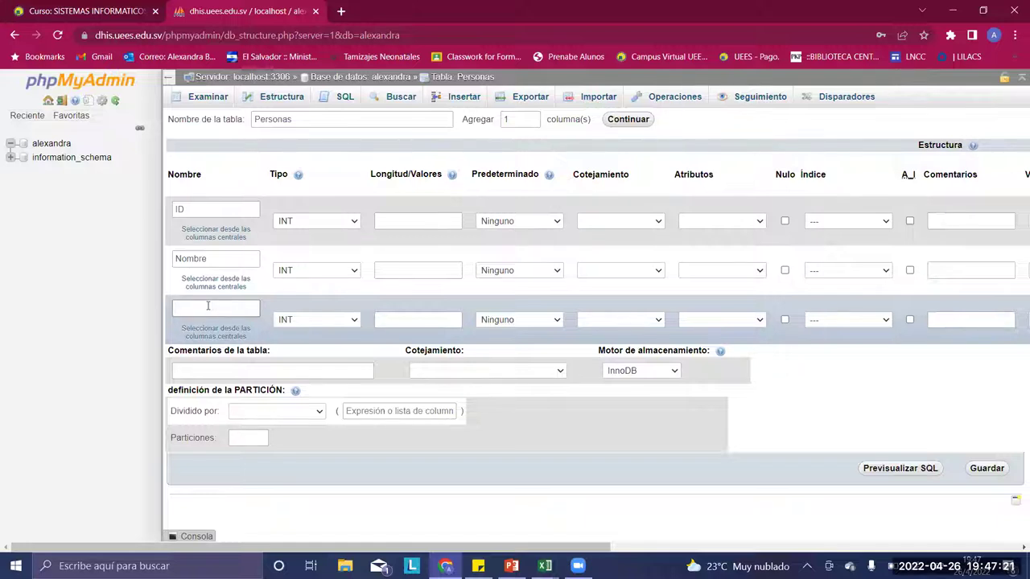
{"action": "type", "text": "codigo medicamneto"}
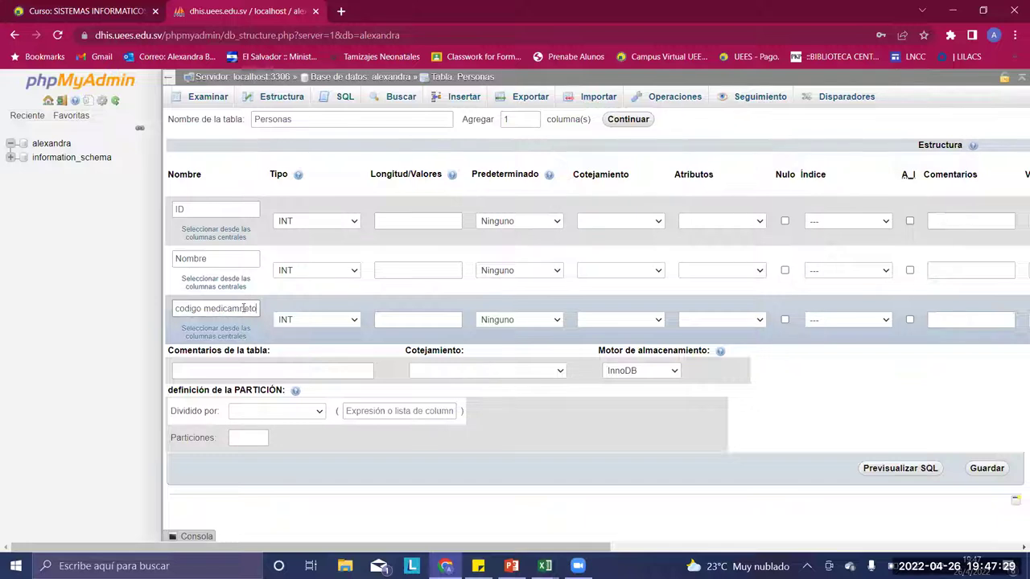
{"action": "left_click", "coordinate": [243, 308]}
{"action": "key", "text": "BackSpace"}
{"action": "type", "text": "n"}
{"action": "left_click", "coordinate": [207, 309]}
{"action": "key", "text": "BackSpace"}
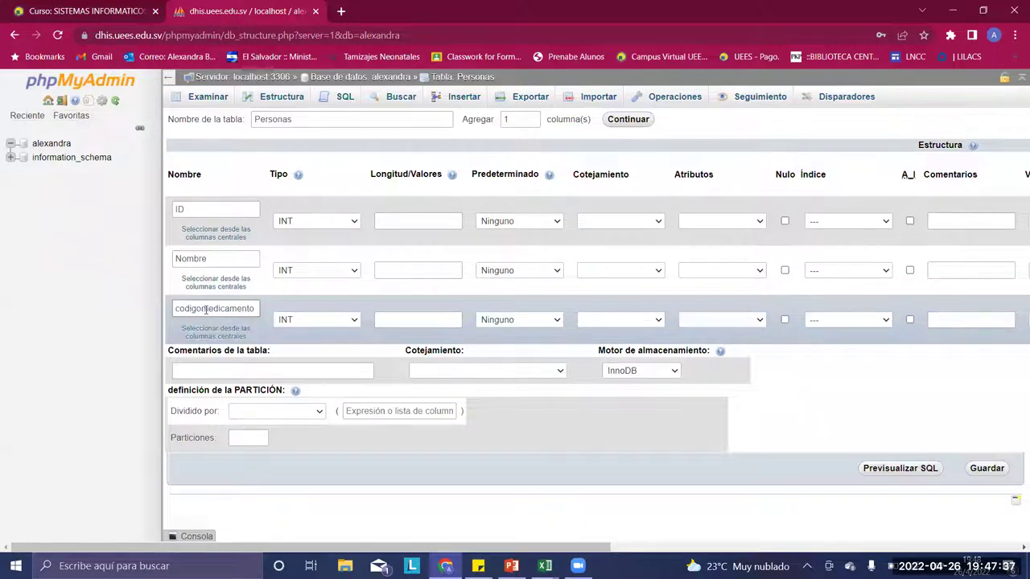
{"action": "left_click", "coordinate": [206, 309]}
{"action": "type", "text": "-"}
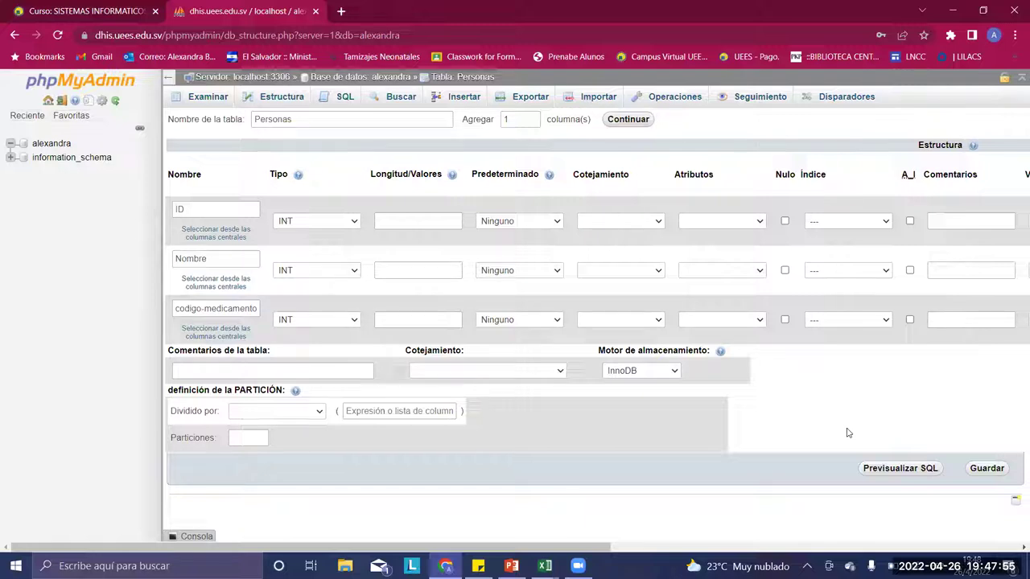
Step: Set the data type of the Nombre and codigo-medicamento columns to VARCHAR
{"action": "left_click", "coordinate": [448, 223]}
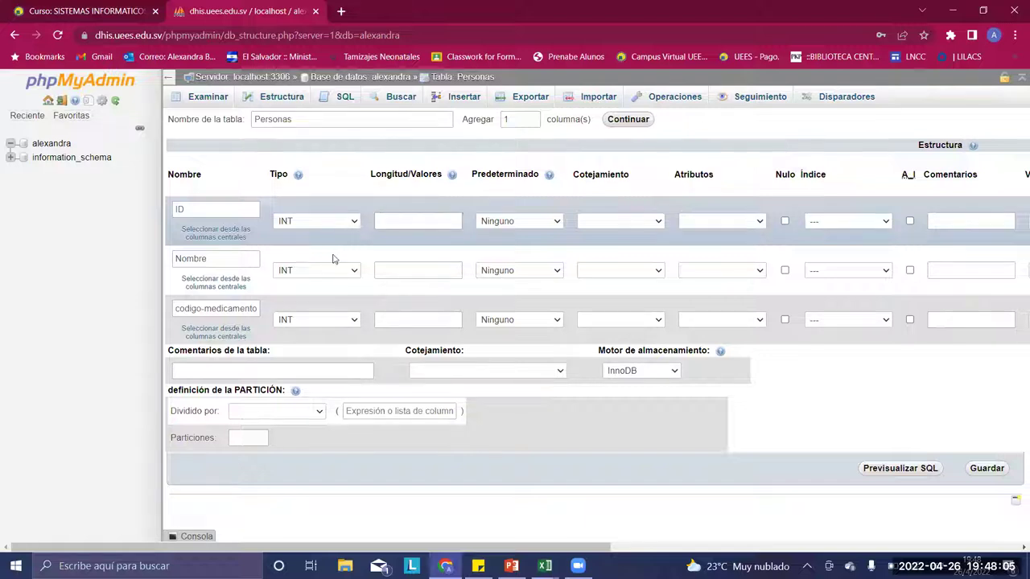
{"action": "left_click", "coordinate": [352, 274]}
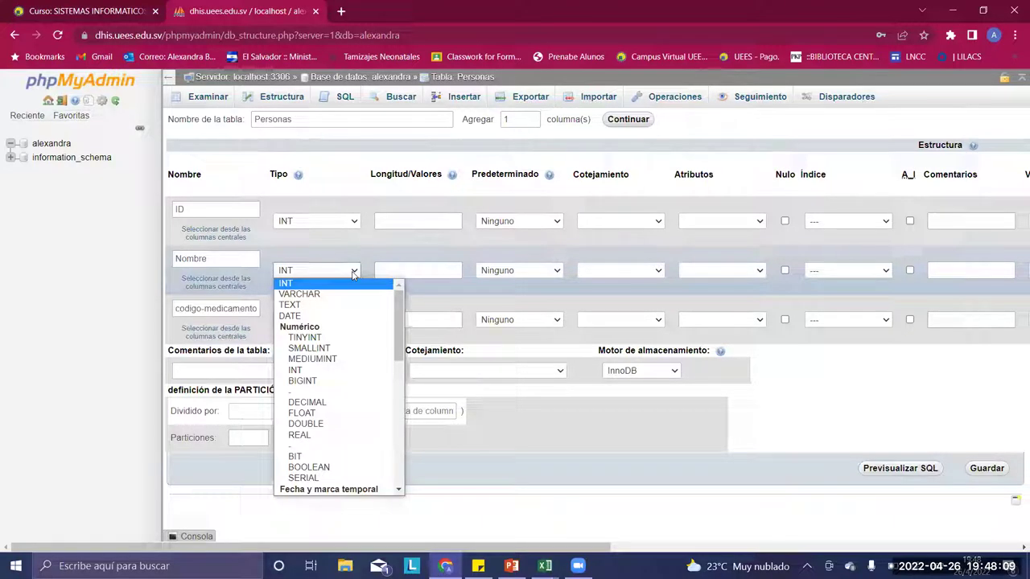
{"action": "left_click", "coordinate": [361, 295]}
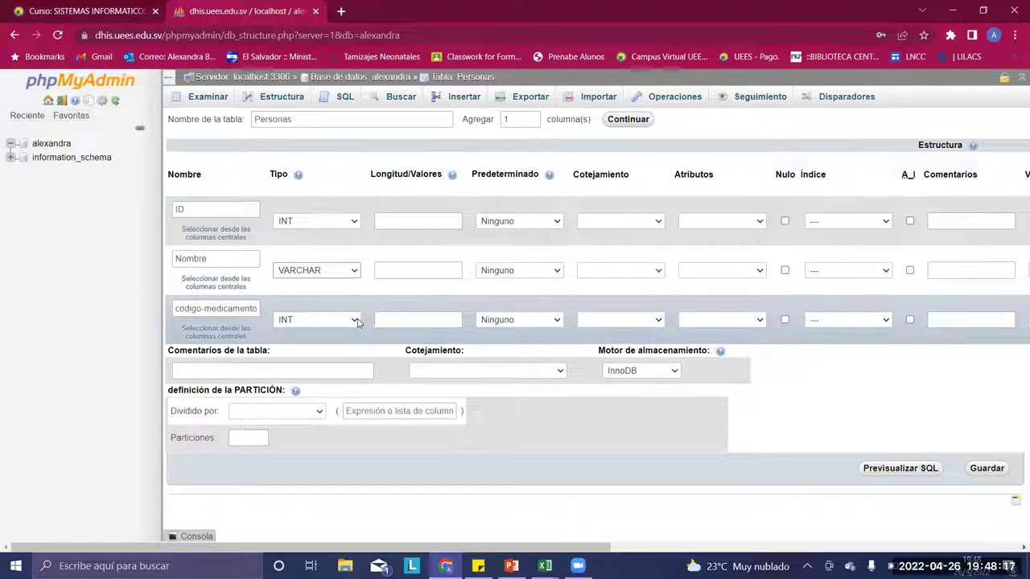
{"action": "left_click", "coordinate": [355, 320]}
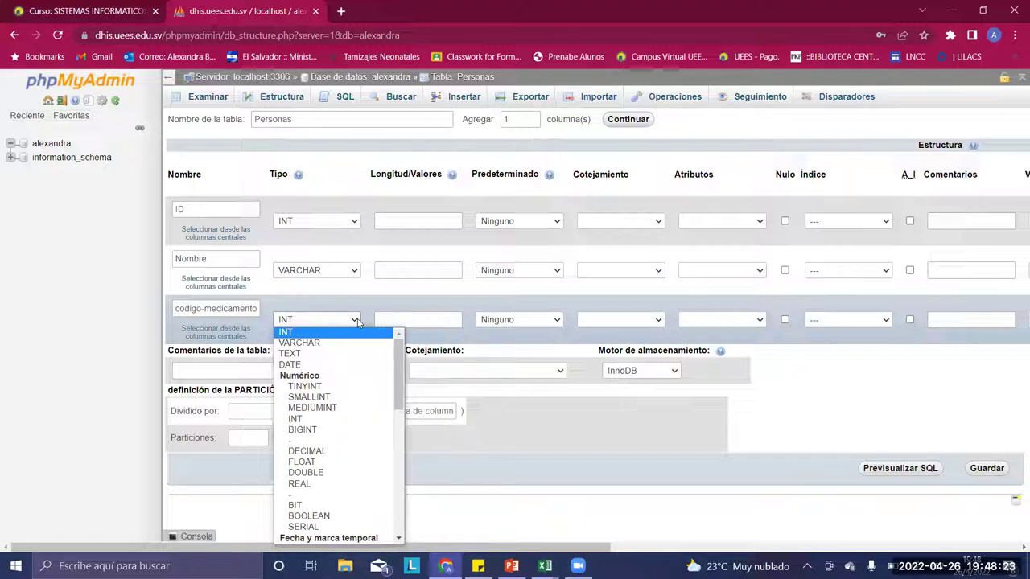
{"action": "left_click", "coordinate": [362, 344]}
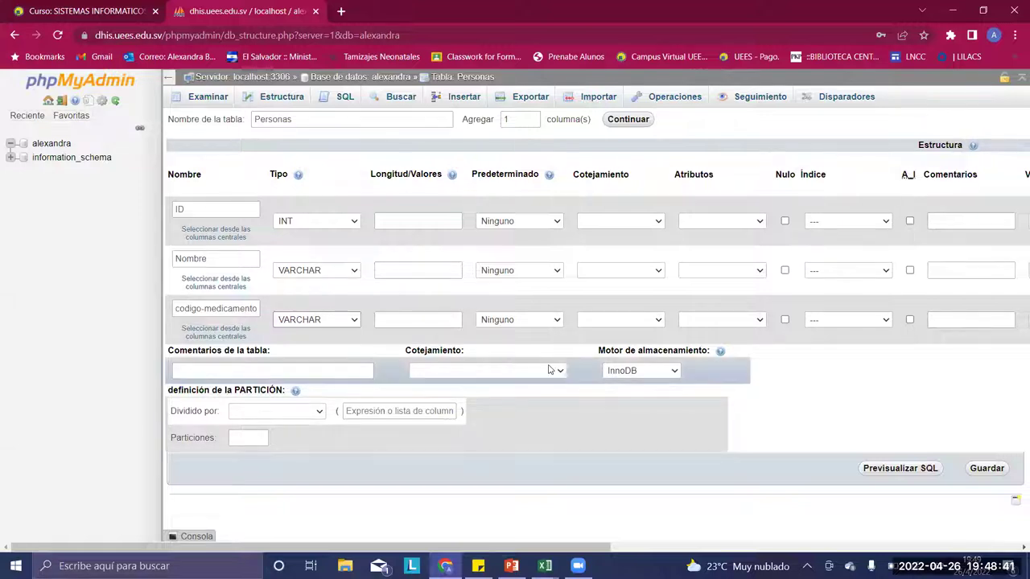
{"action": "left_click", "coordinate": [410, 221]}
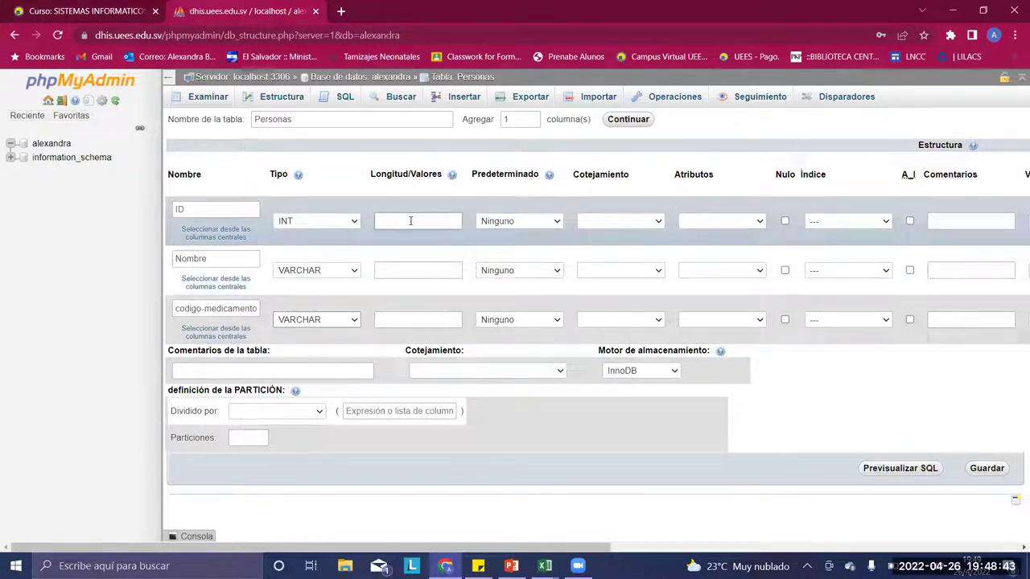
{"action": "type", "text": "80"}
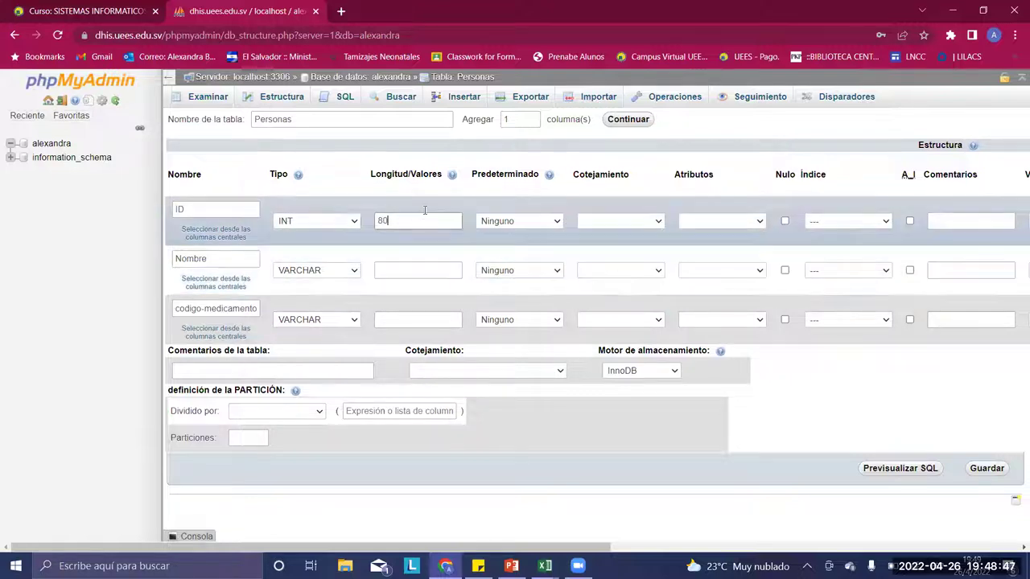
{"action": "key", "text": "BackSpace"}
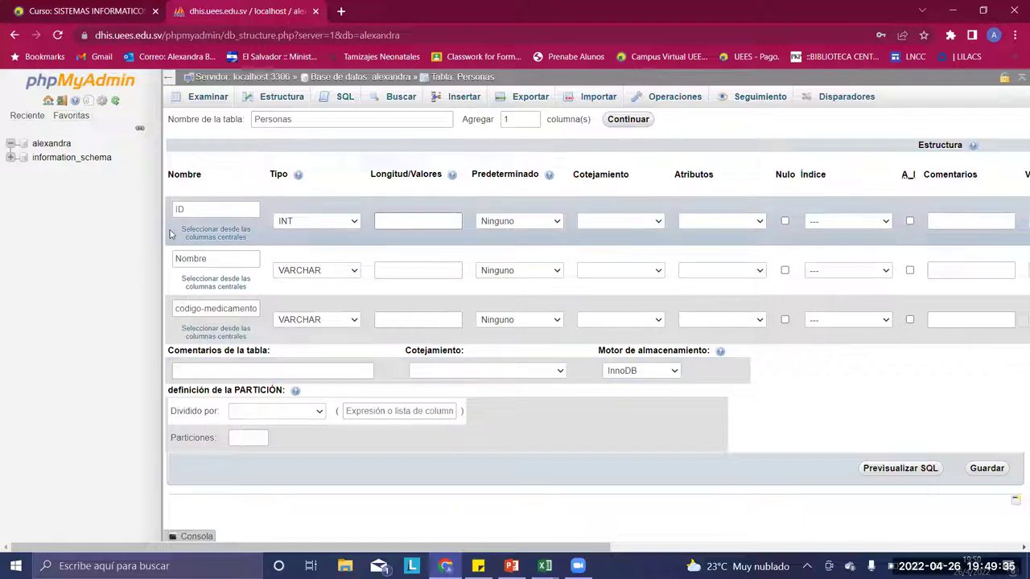
Step: Set the length of both the Nombre and codigo-medicamento columns to 80
{"action": "left_click", "coordinate": [386, 269]}
{"action": "type", "text": "80"}
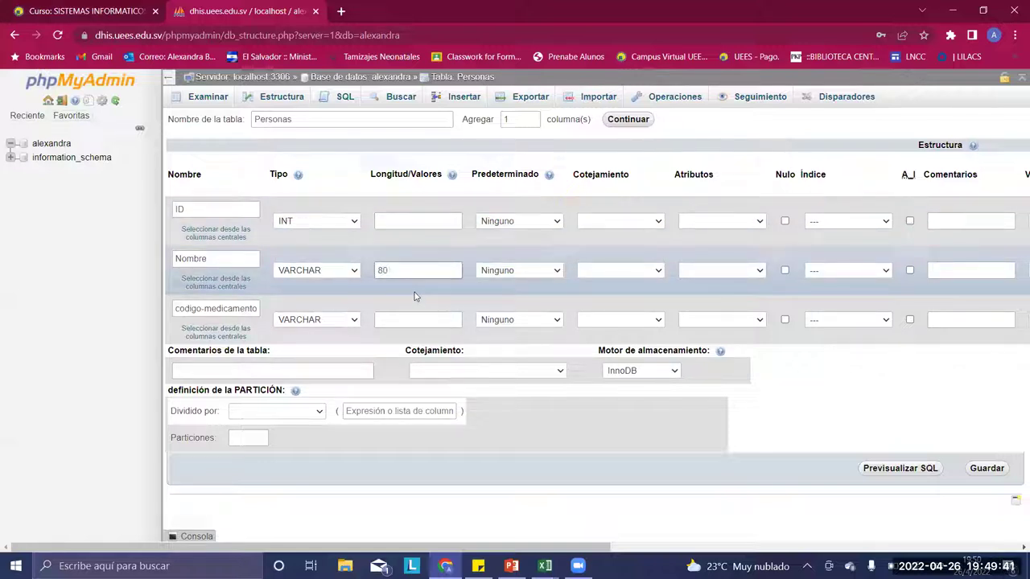
{"action": "left_click", "coordinate": [422, 322]}
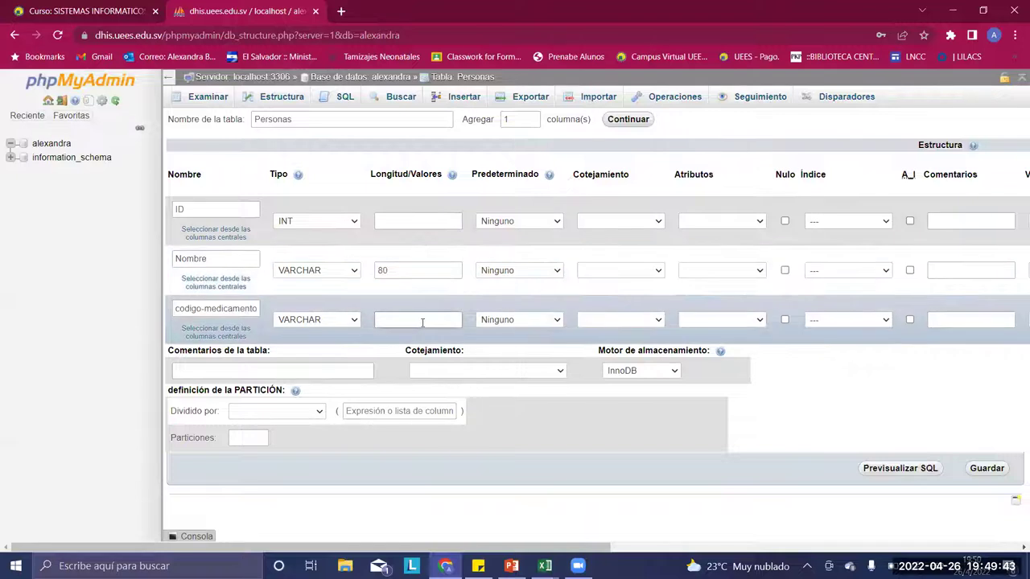
{"action": "type", "text": "80"}
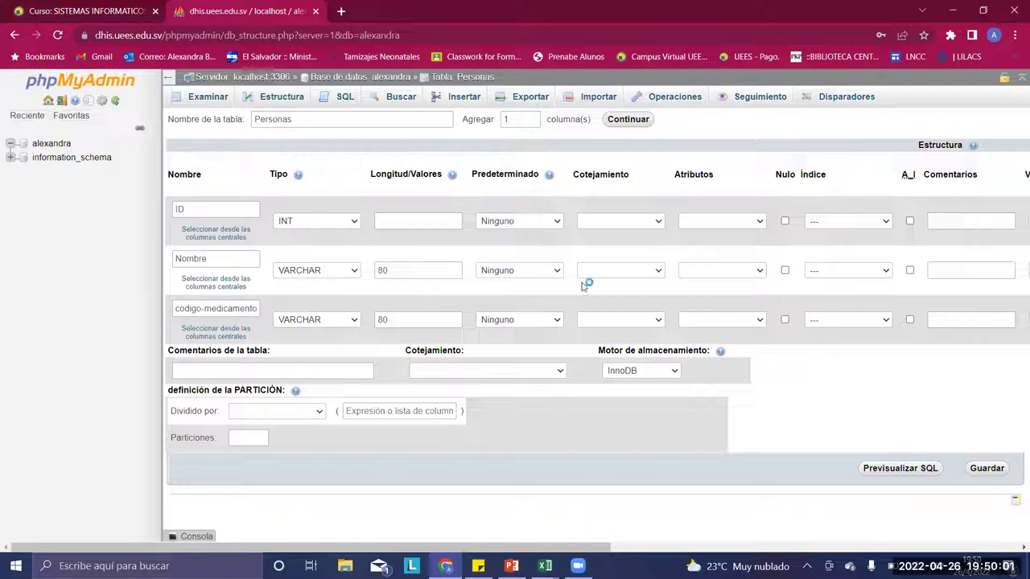
{"action": "left_click", "coordinate": [355, 221]}
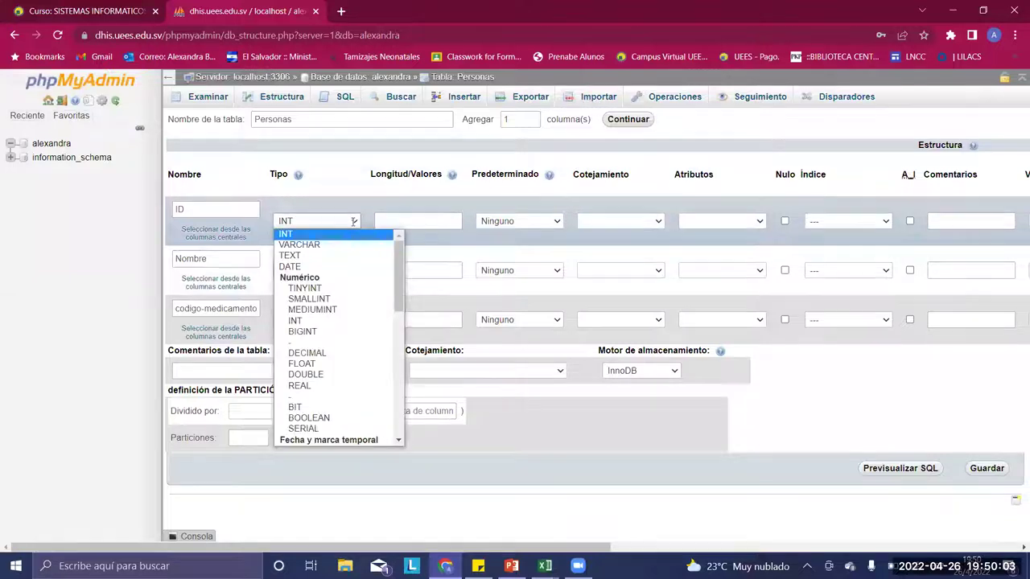
{"action": "left_click", "coordinate": [354, 221]}
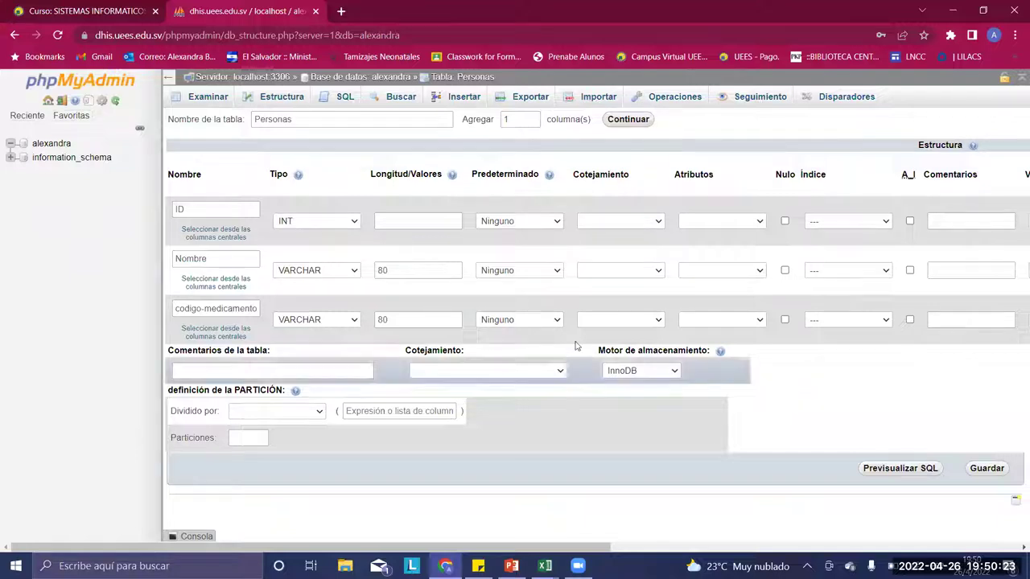
Step: Replace the length of the codigo-medicamento column, first trying 10 and settling on 5
{"action": "left_click", "coordinate": [437, 325]}
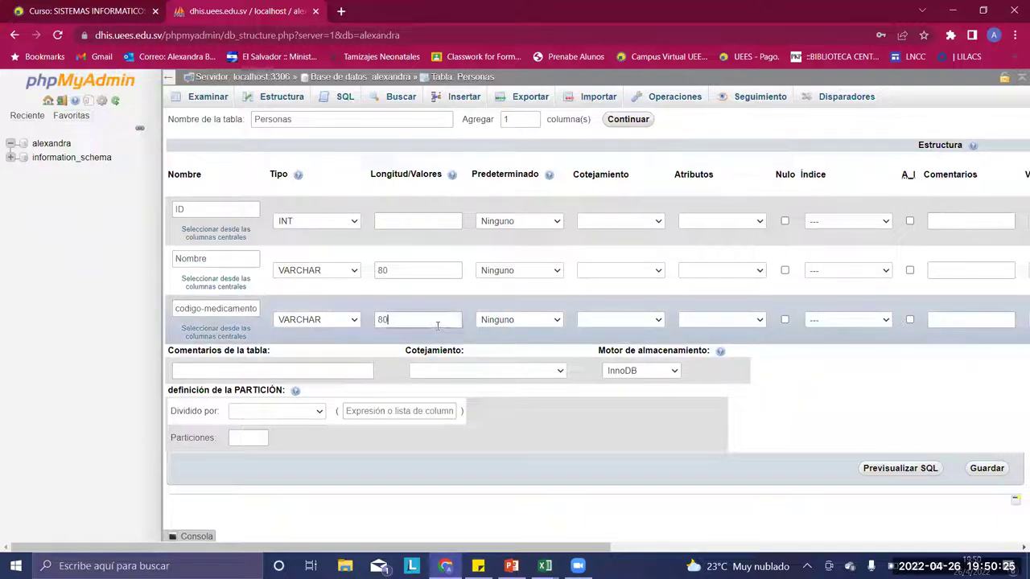
{"action": "key", "text": "BackSpace"}
{"action": "key", "text": "BackSpace"}
{"action": "type", "text": "10"}
{"action": "left_click", "coordinate": [811, 396]}
{"action": "key", "text": "BackSpace"}
{"action": "key", "text": "BackSpace"}
{"action": "type", "text": "5"}
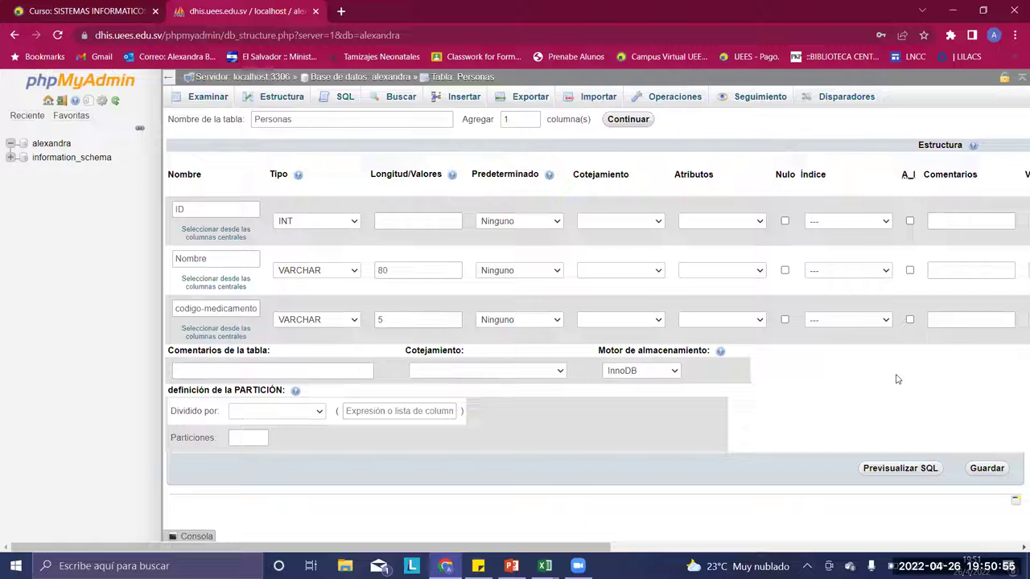
Step: Clear all Windows notifications and return to the table definition
{"action": "left_click", "coordinate": [1011, 566]}
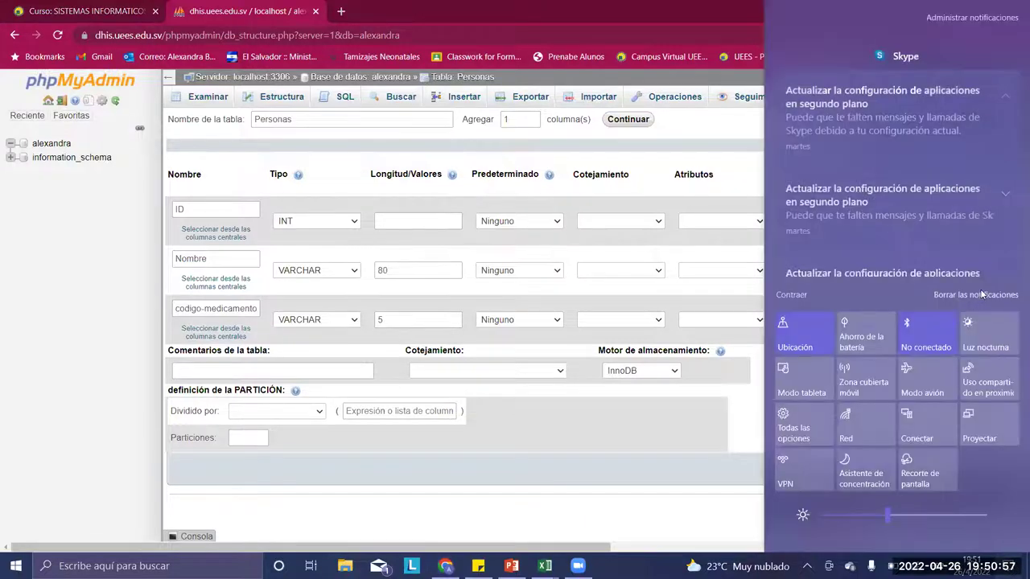
{"action": "left_click", "coordinate": [986, 293]}
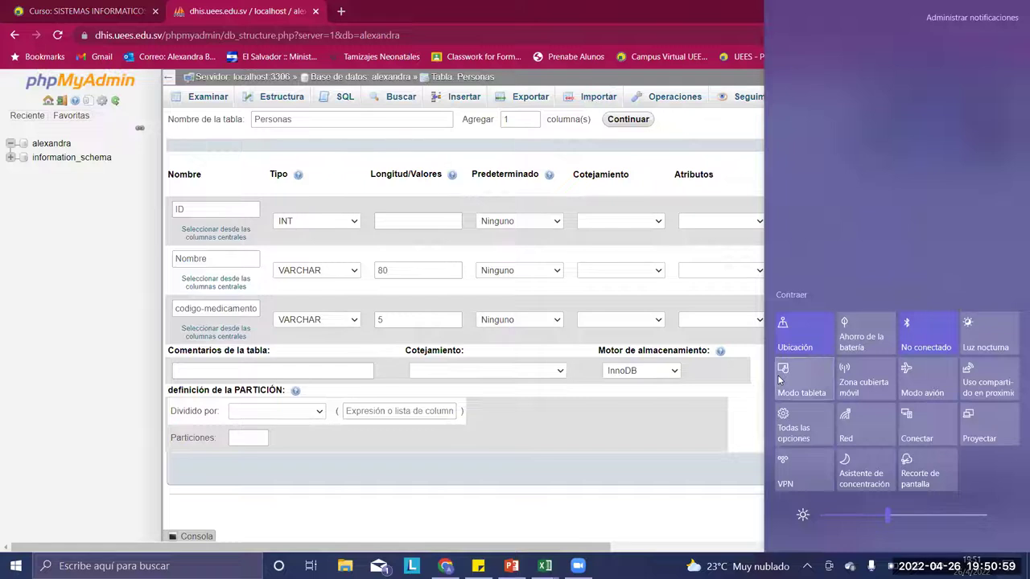
{"action": "left_click", "coordinate": [756, 400]}
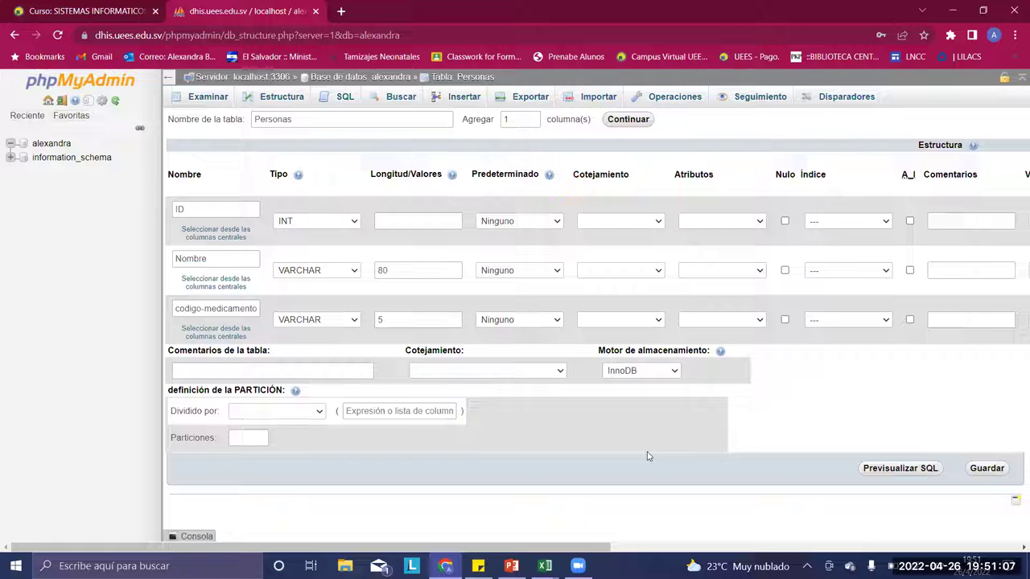
Step: Make the ID column the PRIMARY index of the Personas table and save the table
{"action": "mouse_move", "coordinate": [511, 565]}
{"action": "scroll", "coordinate": [802, 429], "scroll_direction": "right", "scroll_amount": 5}
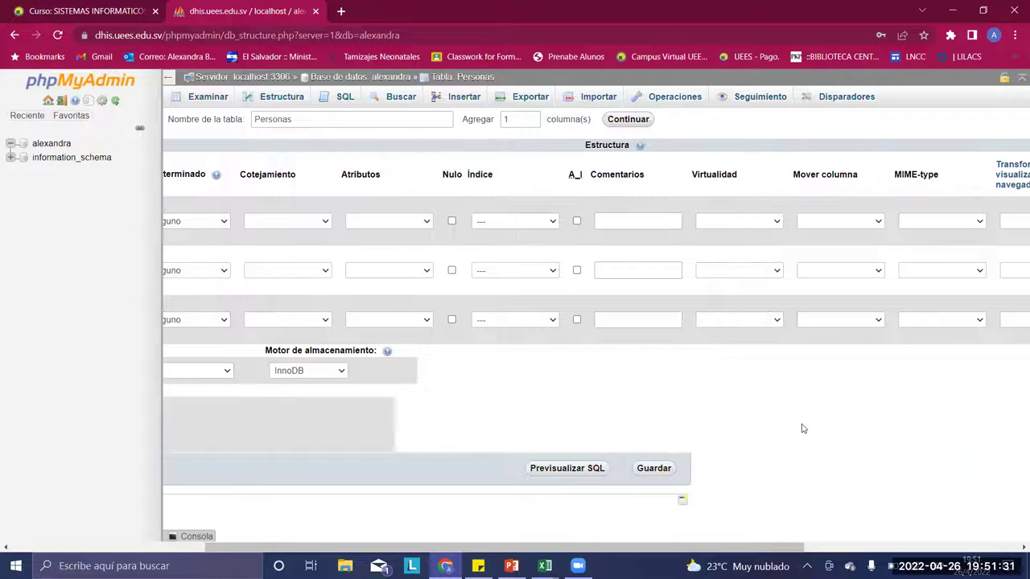
{"action": "scroll", "coordinate": [802, 429], "scroll_direction": "left", "scroll_amount": 5}
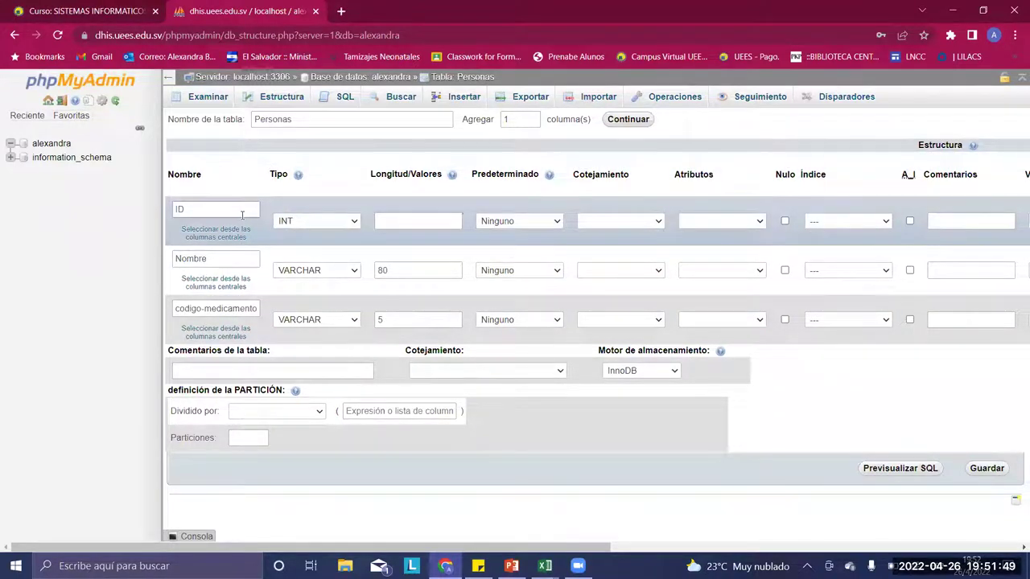
{"action": "left_click", "coordinate": [885, 224]}
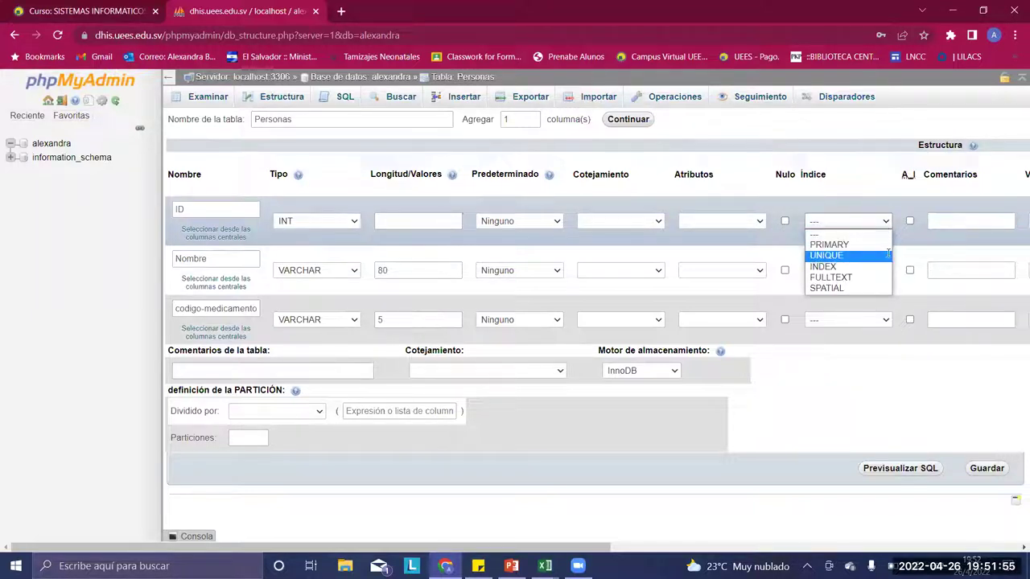
{"action": "left_click", "coordinate": [836, 245]}
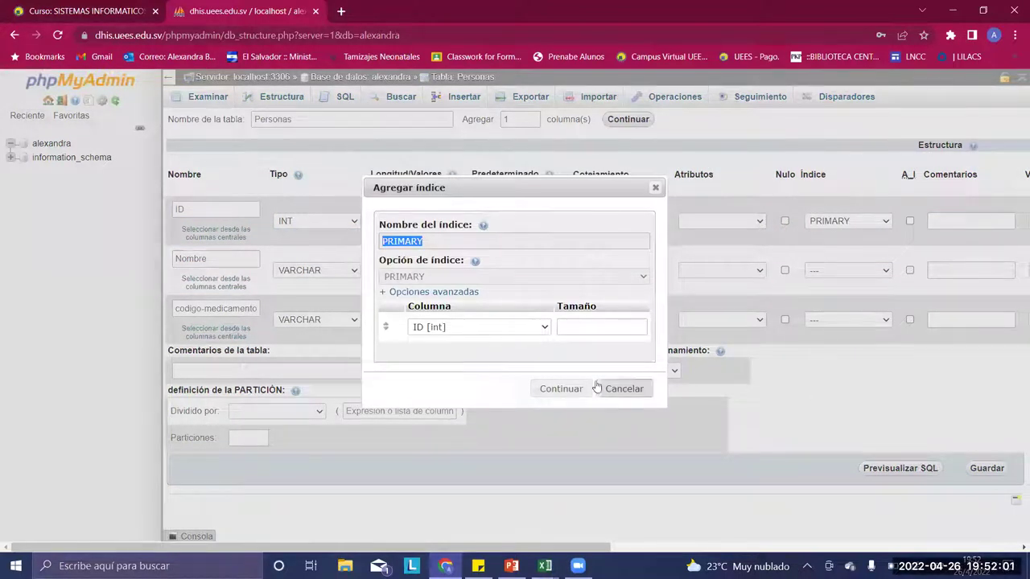
{"action": "left_click", "coordinate": [561, 389]}
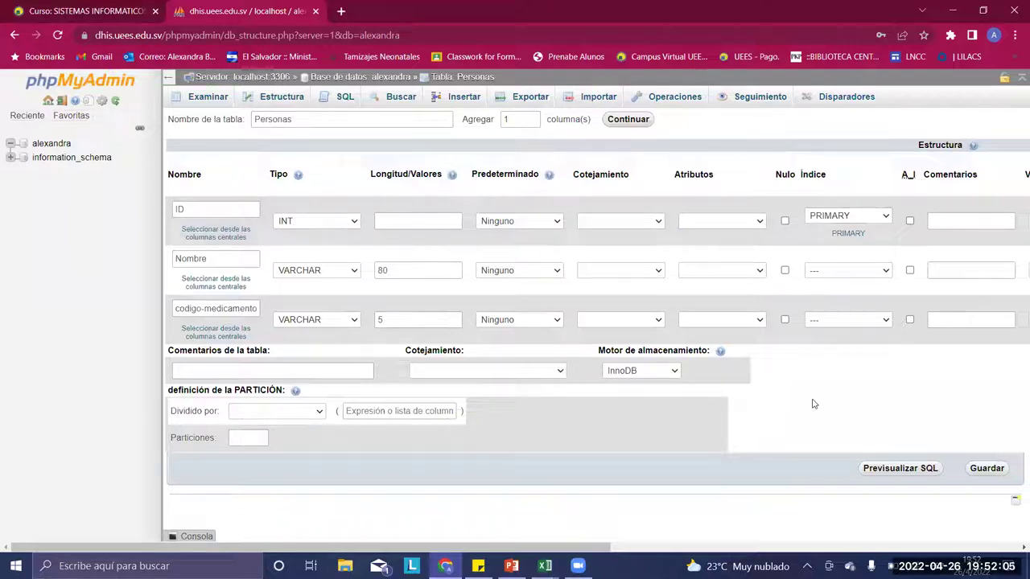
{"action": "left_click", "coordinate": [987, 469]}
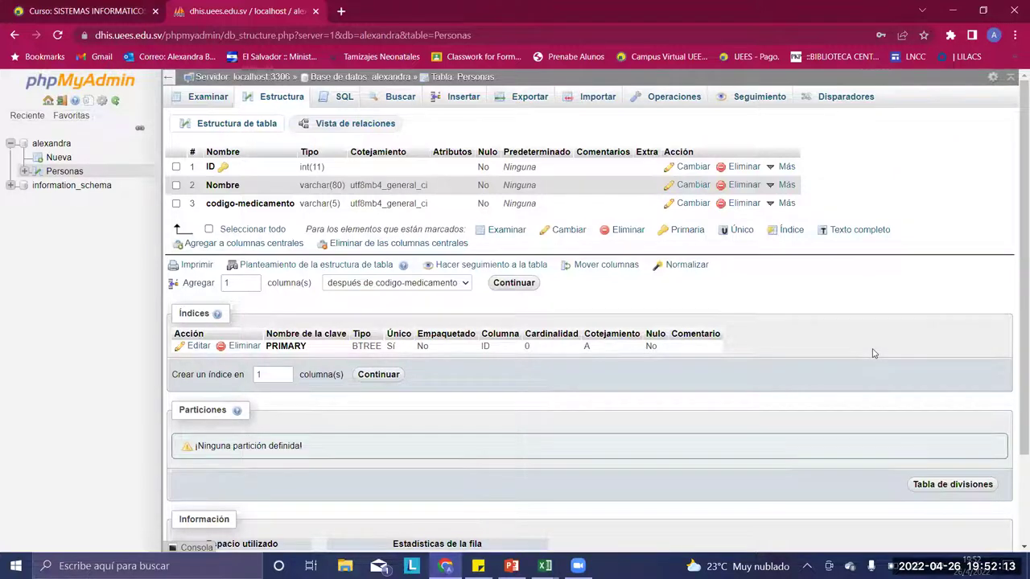
Step: Start another new table in the same database and name its first column Codigo
{"action": "scroll", "coordinate": [873, 353], "scroll_direction": "down", "scroll_amount": 1}
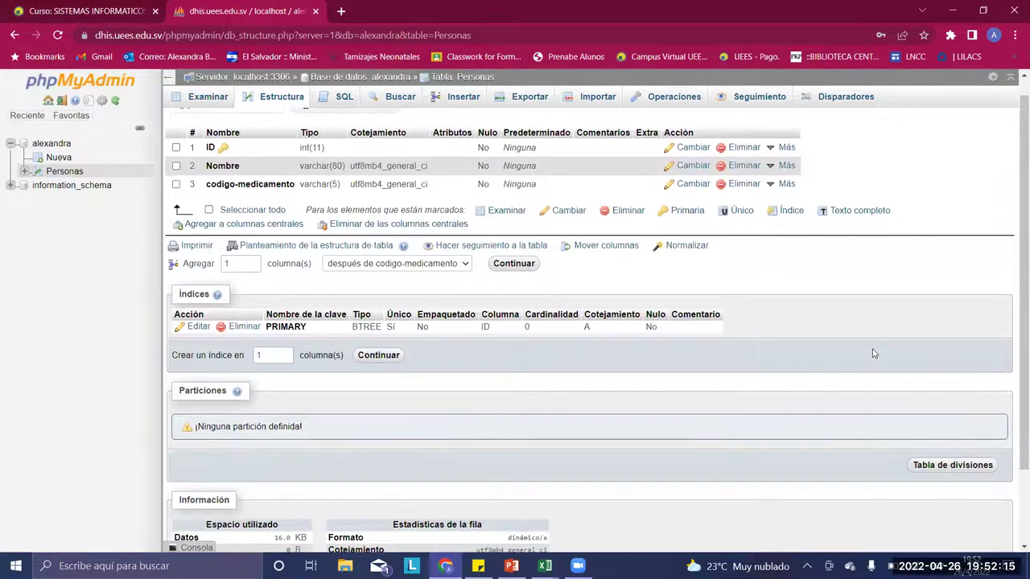
{"action": "scroll", "coordinate": [874, 353], "scroll_direction": "up", "scroll_amount": 1}
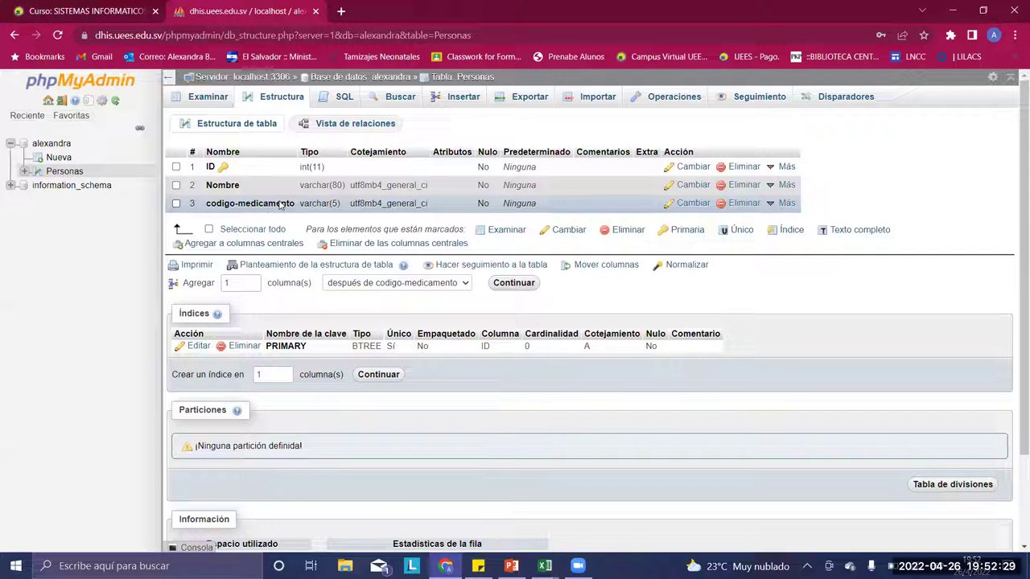
{"action": "left_click", "coordinate": [48, 159]}
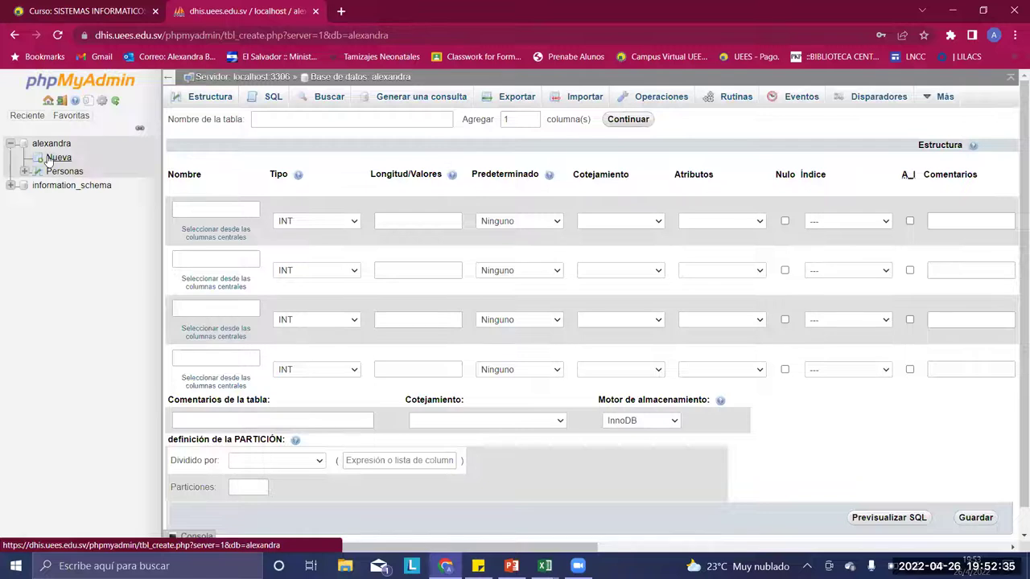
{"action": "left_click", "coordinate": [206, 212]}
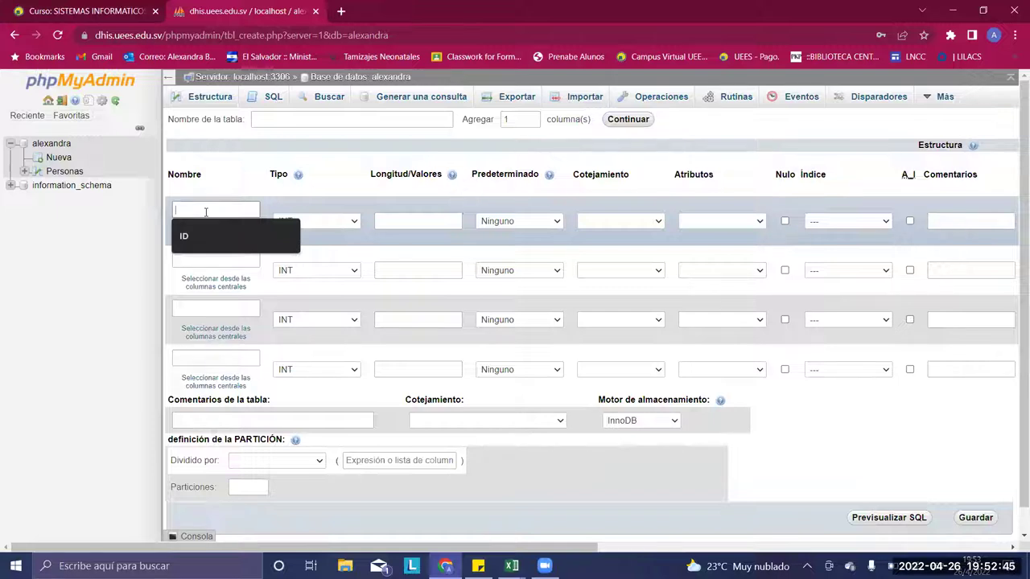
{"action": "type", "text": "Codic"}
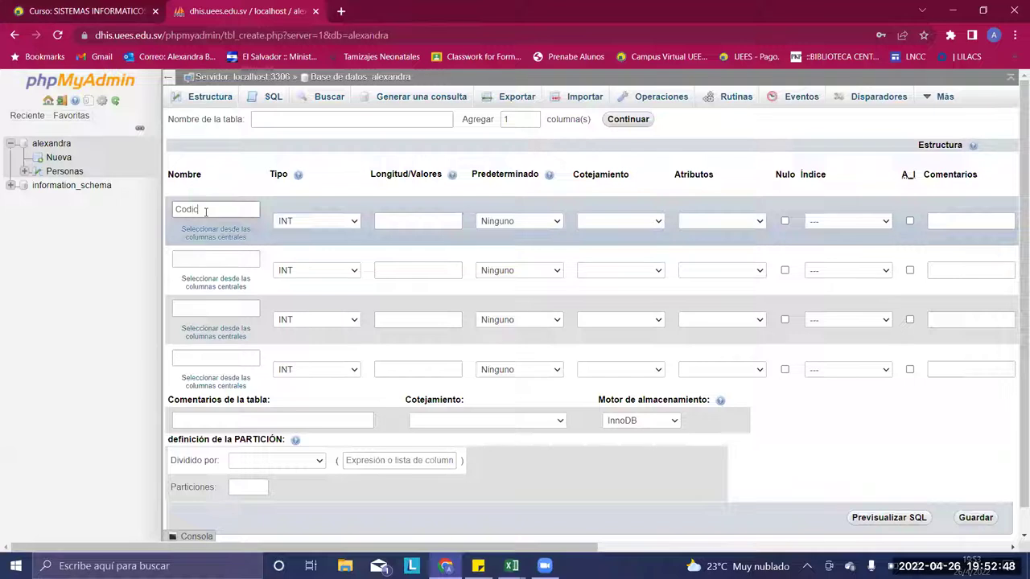
{"action": "key", "text": "BackSpace"}
{"action": "type", "text": "go"}
Step: Name the second column of the new table Denominacion
{"action": "left_click", "coordinate": [205, 257]}
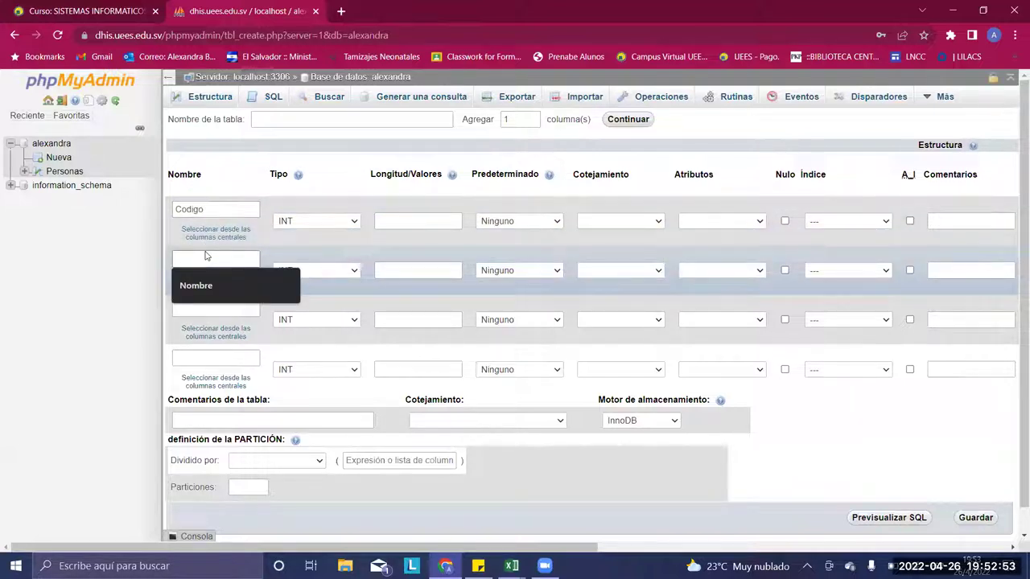
{"action": "type", "text": "Descrip"}
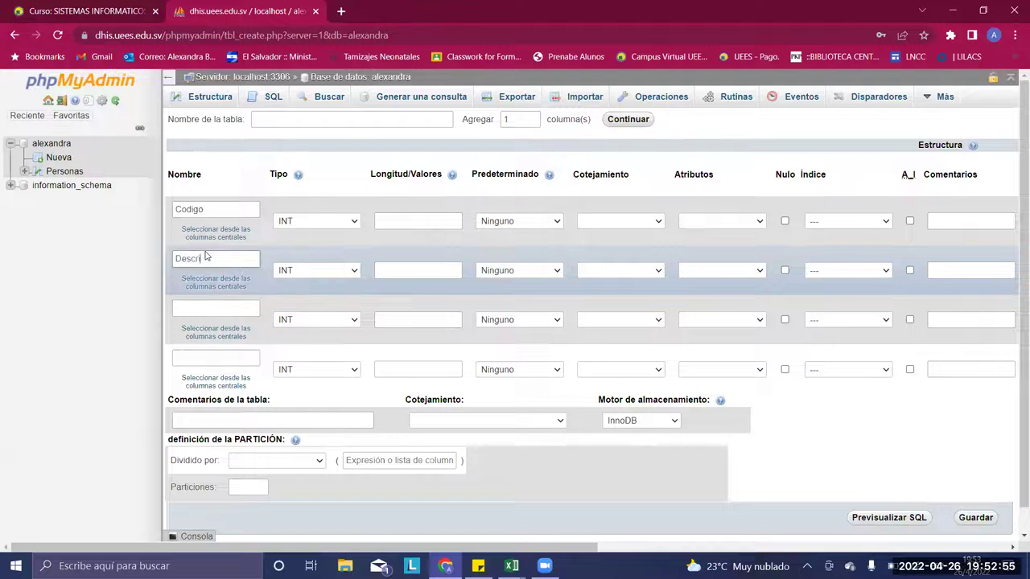
{"action": "key", "text": "BackSpace"}
{"action": "key", "text": "BackSpace"}
{"action": "key", "text": "BackSpace"}
{"action": "key", "text": "BackSpace"}
{"action": "key", "text": "BackSpace"}
{"action": "type", "text": "nominac"}
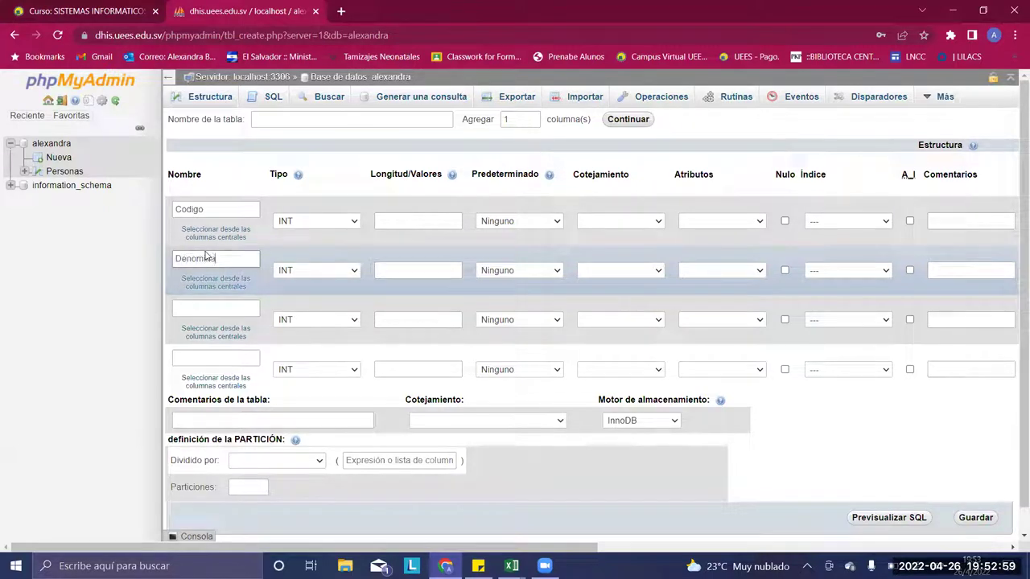
{"action": "type", "text": "ion"}
Step: Name the third column of the new table presentacion
{"action": "left_click", "coordinate": [218, 306]}
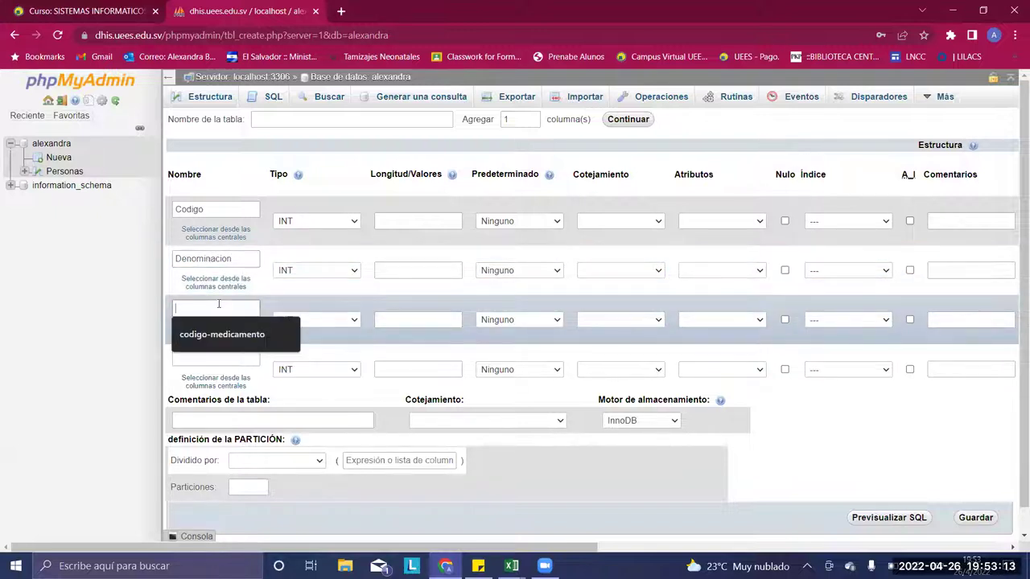
{"action": "type", "text": "pres"}
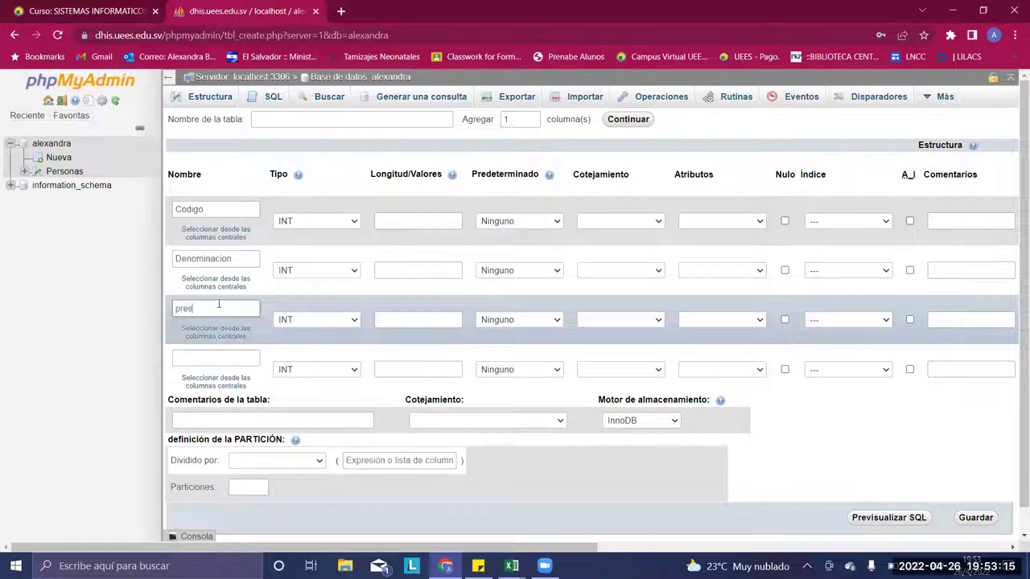
{"action": "type", "text": "entacion"}
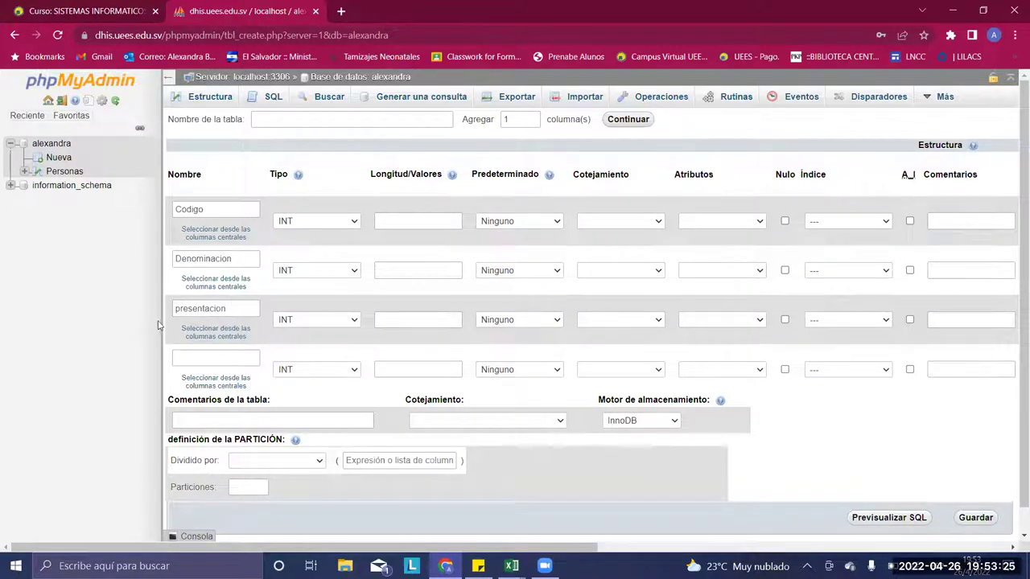
Step: Set the Codigo column to the VARCHAR type with a length of 5
{"action": "left_click", "coordinate": [355, 221]}
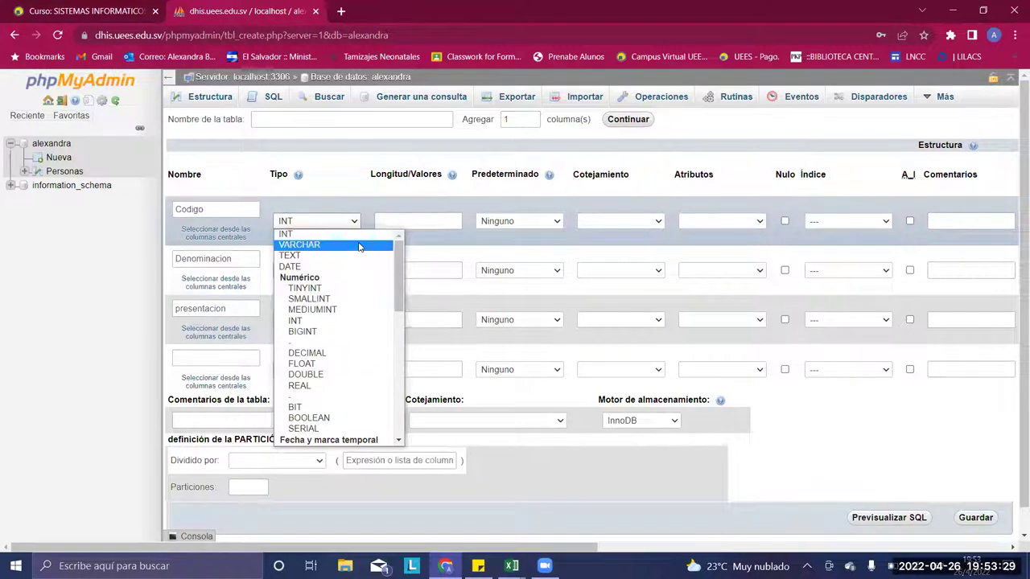
{"action": "left_click", "coordinate": [359, 245]}
{"action": "left_click", "coordinate": [355, 271]}
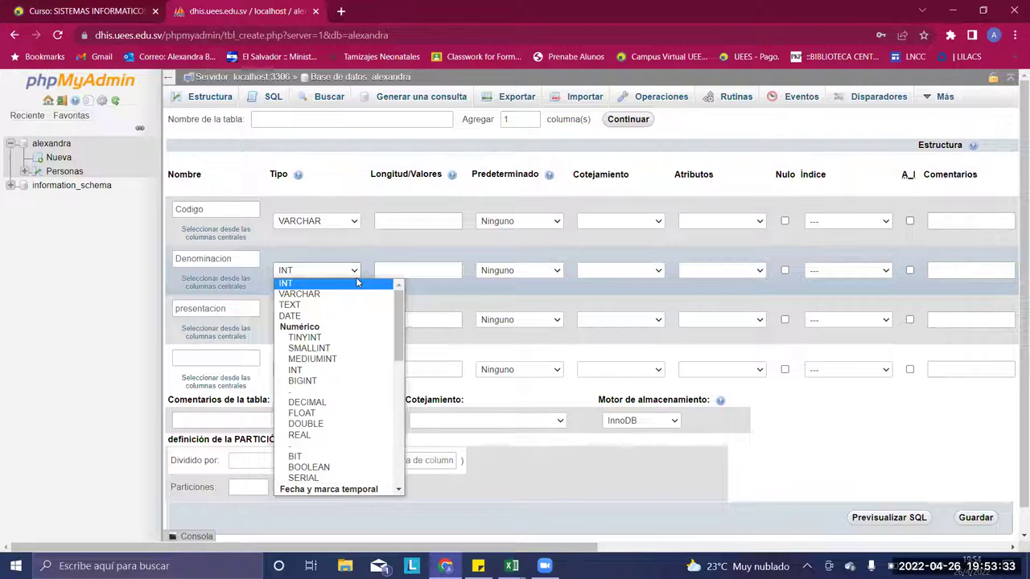
{"action": "left_click", "coordinate": [407, 222]}
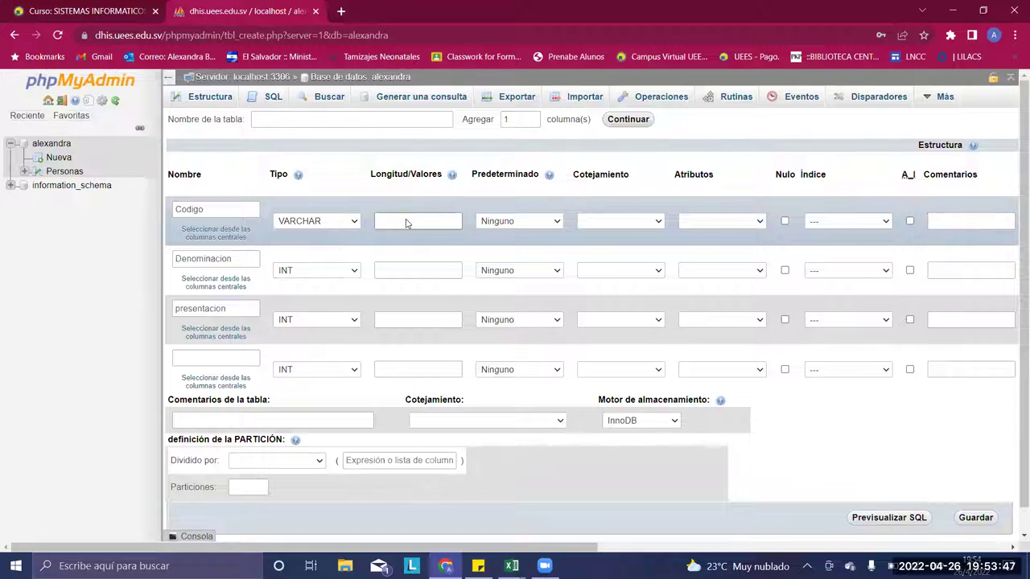
{"action": "type", "text": "5"}
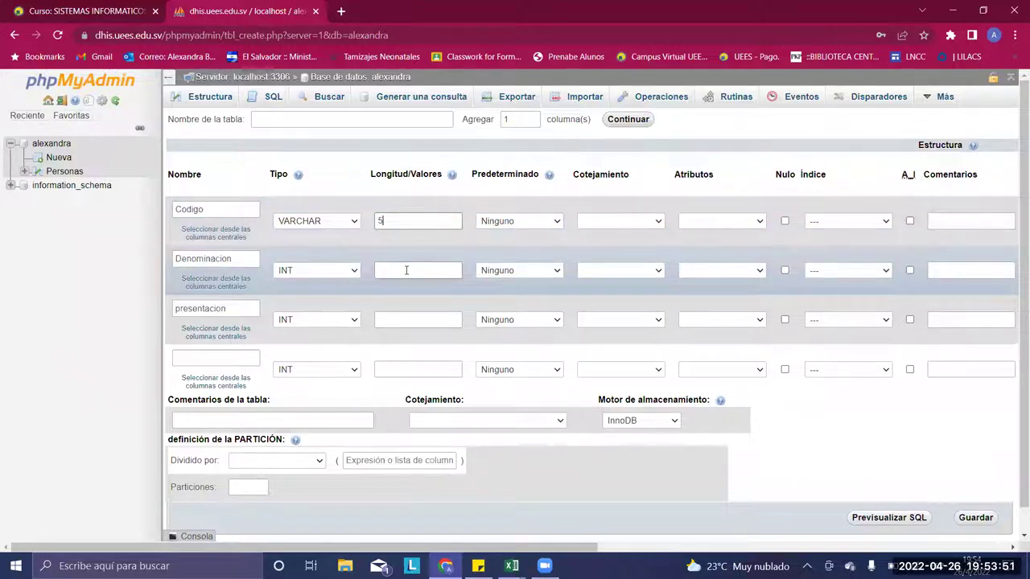
Step: Set the Denominacion column to the VARCHAR type with a length of 80
{"action": "left_click", "coordinate": [407, 270]}
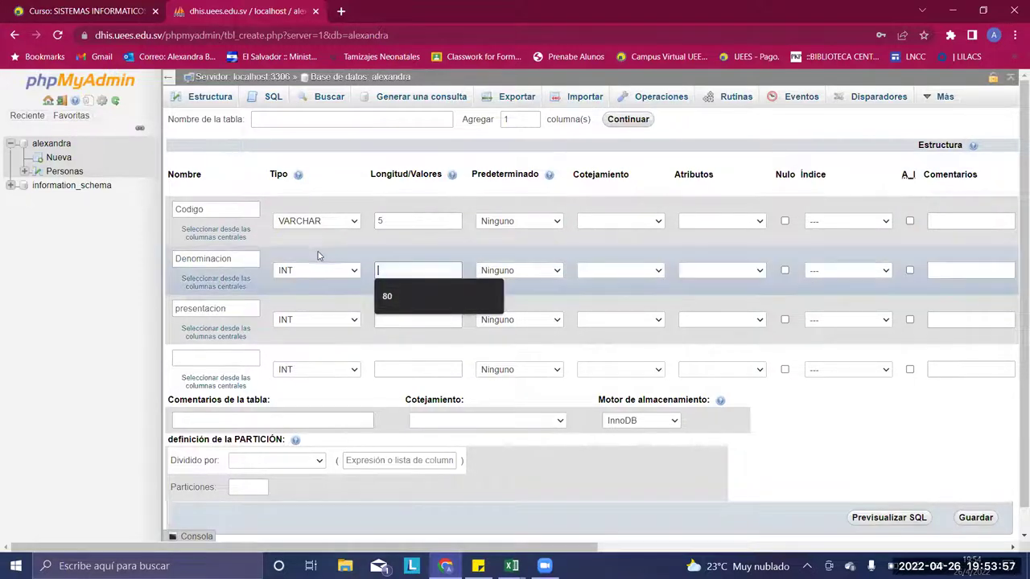
{"action": "left_click", "coordinate": [352, 270]}
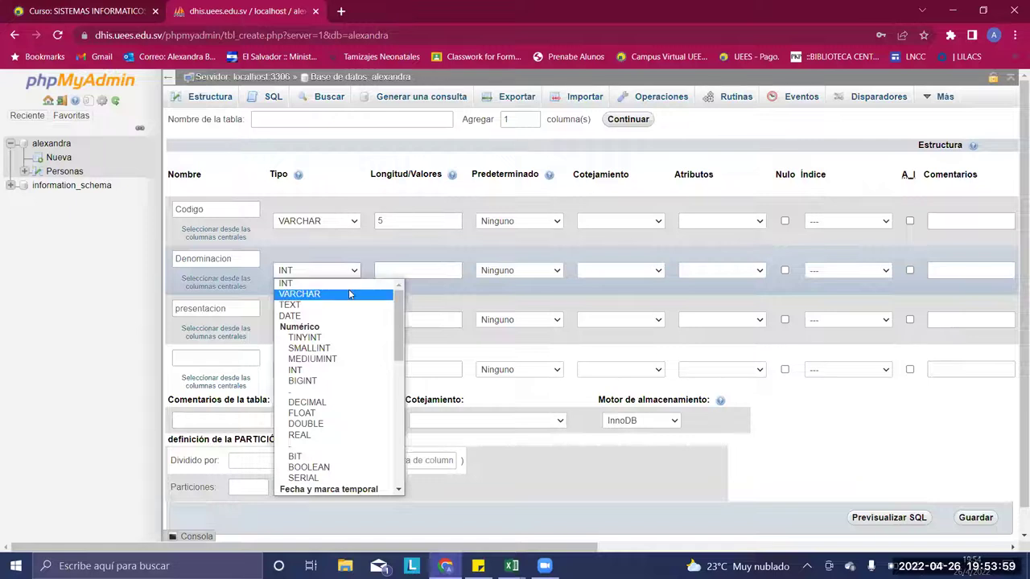
{"action": "left_click", "coordinate": [349, 294]}
{"action": "left_click", "coordinate": [408, 274]}
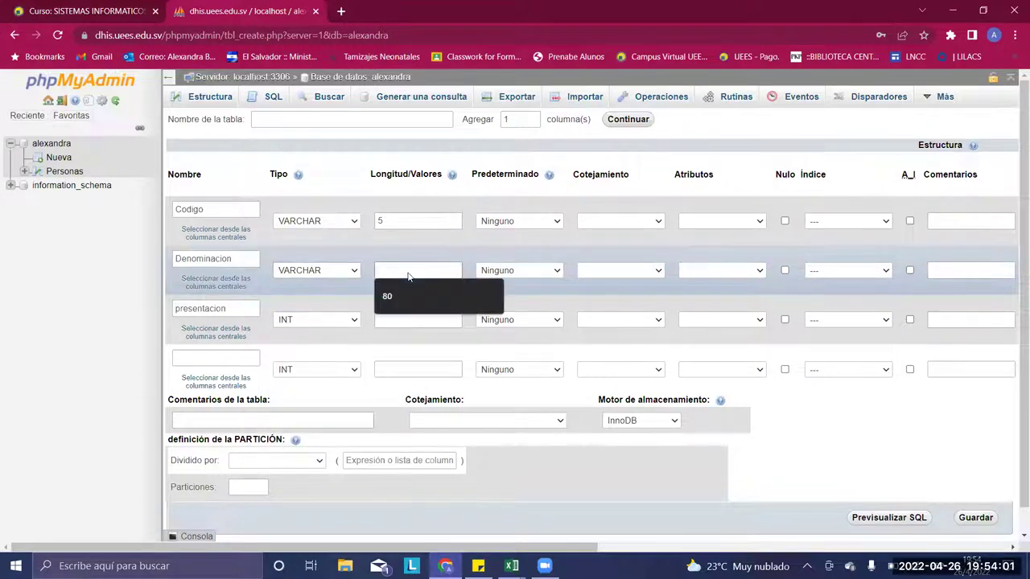
{"action": "type", "text": "20"}
{"action": "key", "text": "BackSpace"}
{"action": "key", "text": "BackSpace"}
{"action": "type", "text": "80"}
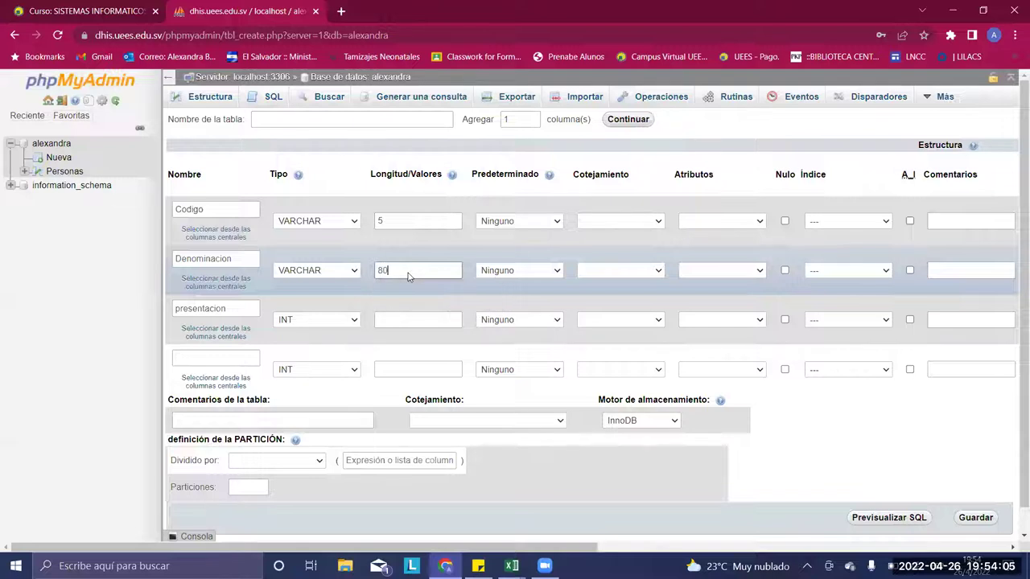
Step: Set the presentacion column to the TEXT type and leave its length empty
{"action": "left_click", "coordinate": [351, 322]}
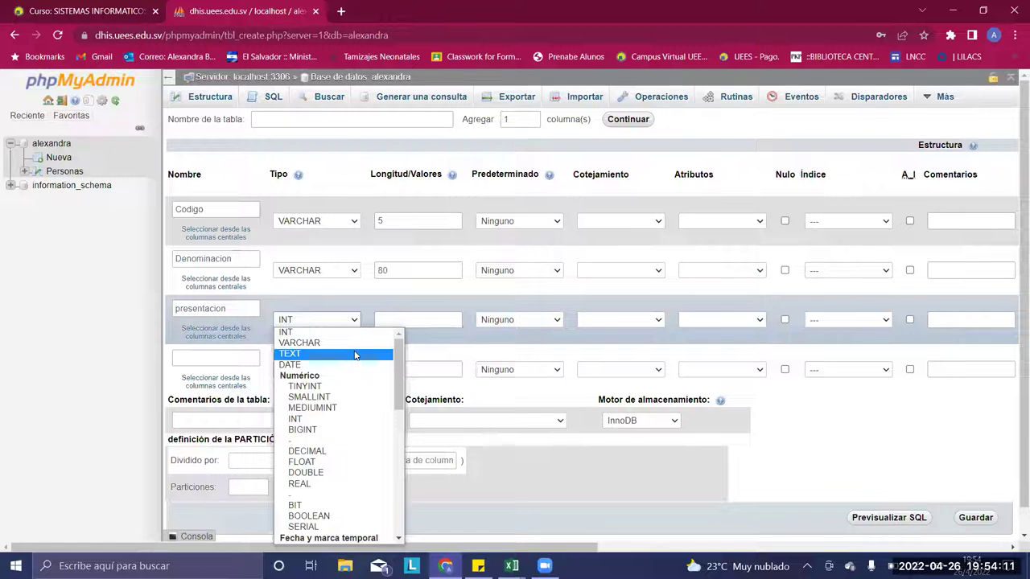
{"action": "left_click", "coordinate": [355, 355]}
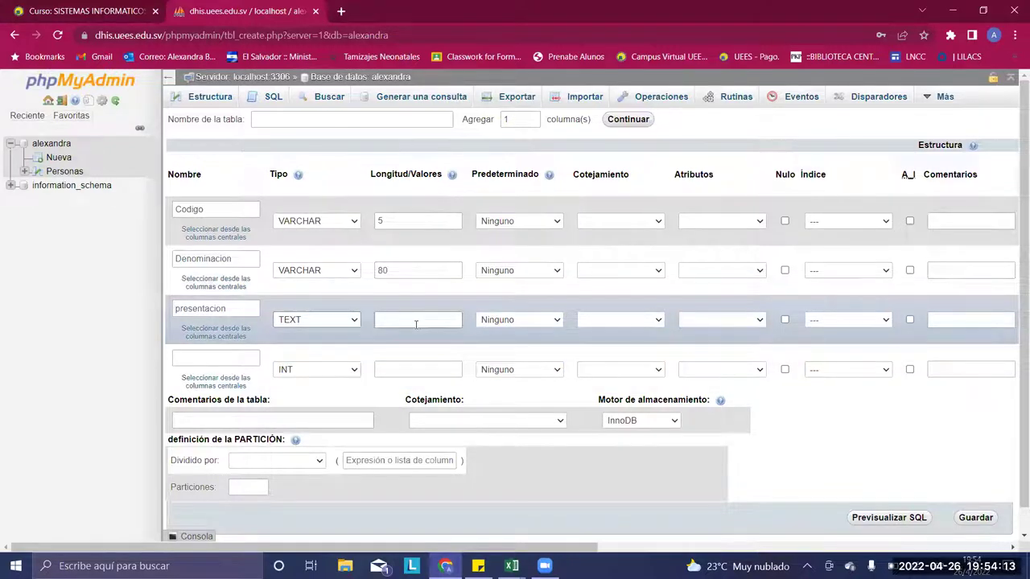
{"action": "left_click", "coordinate": [416, 323]}
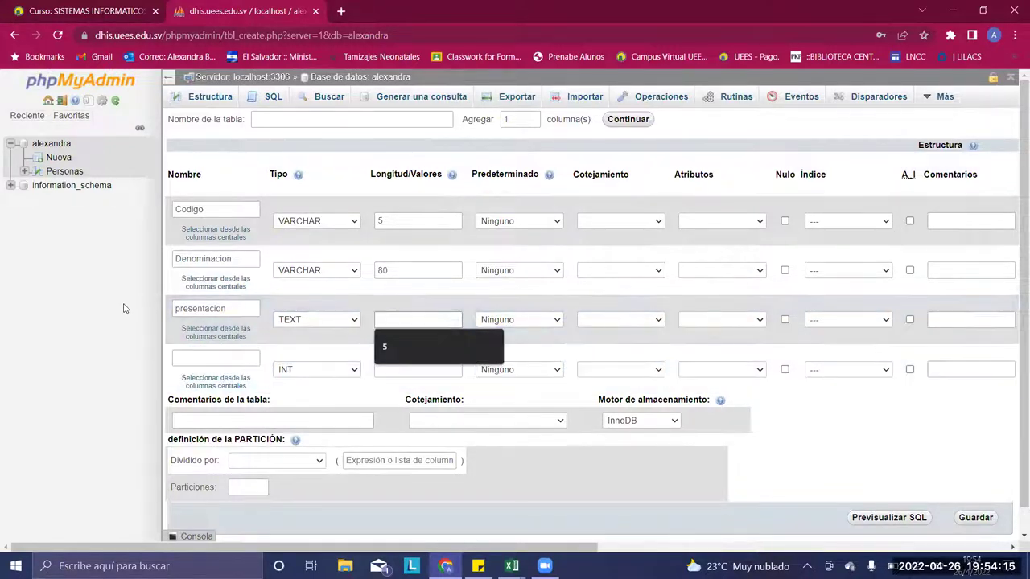
{"action": "left_click", "coordinate": [125, 308]}
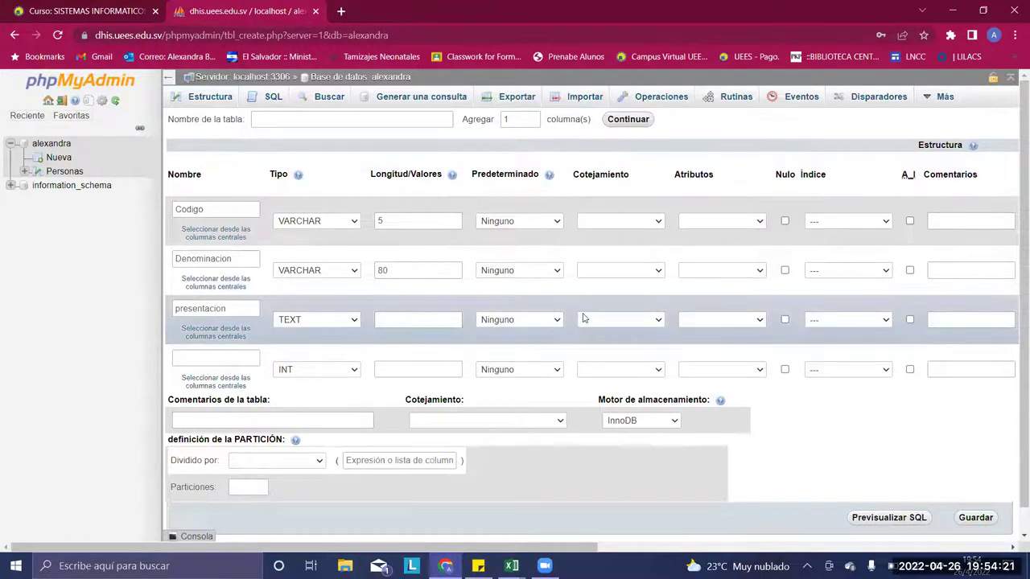
Step: Make the Codigo column the primary key by adding a PRIMARY index without a size
{"action": "left_click", "coordinate": [886, 222]}
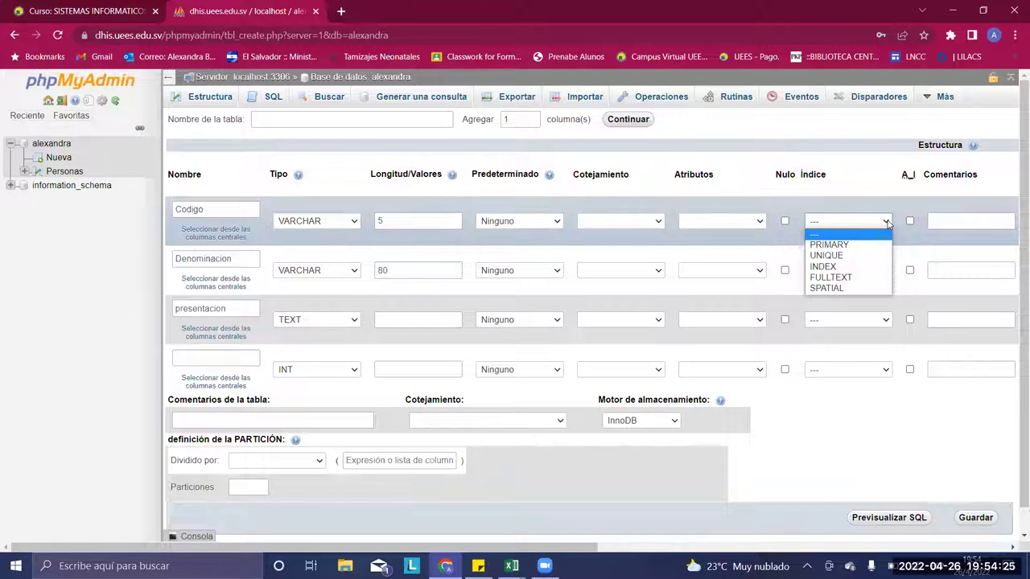
{"action": "left_click", "coordinate": [844, 245]}
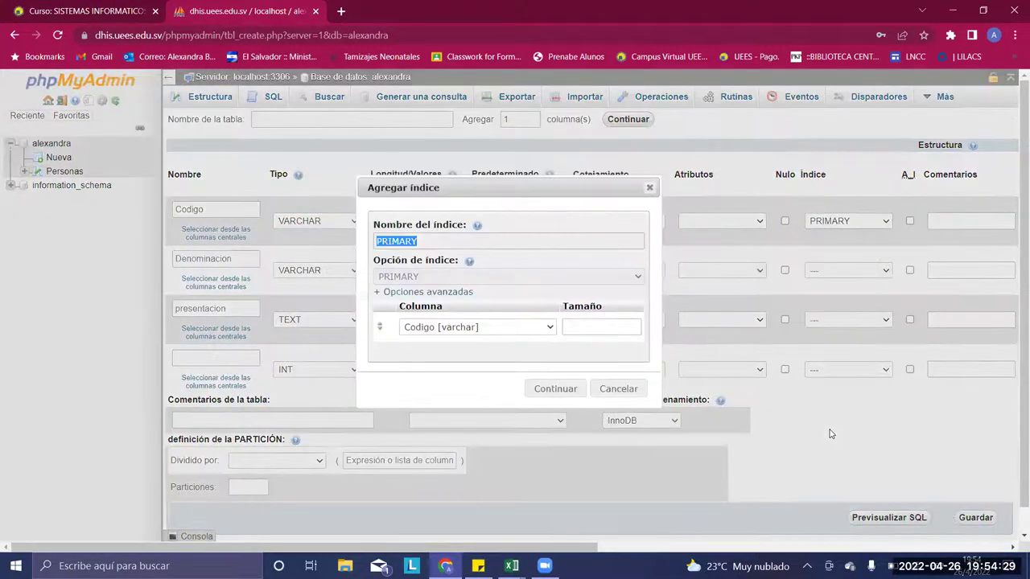
{"action": "left_click", "coordinate": [568, 390]}
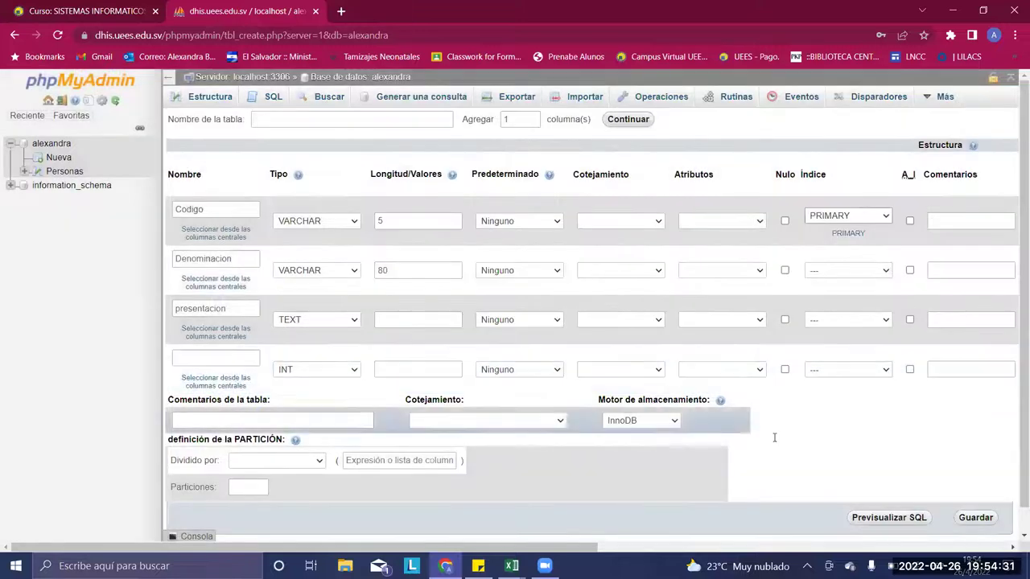
Step: Name the new table Medicamentos and save it
{"action": "scroll", "coordinate": [885, 443], "scroll_direction": "down", "scroll_amount": 1}
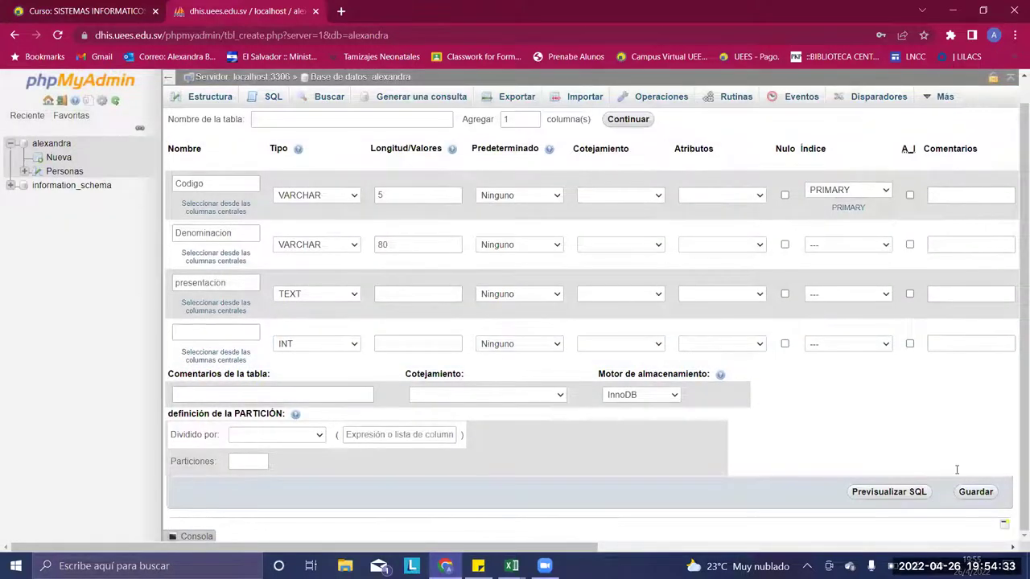
{"action": "left_click", "coordinate": [989, 490]}
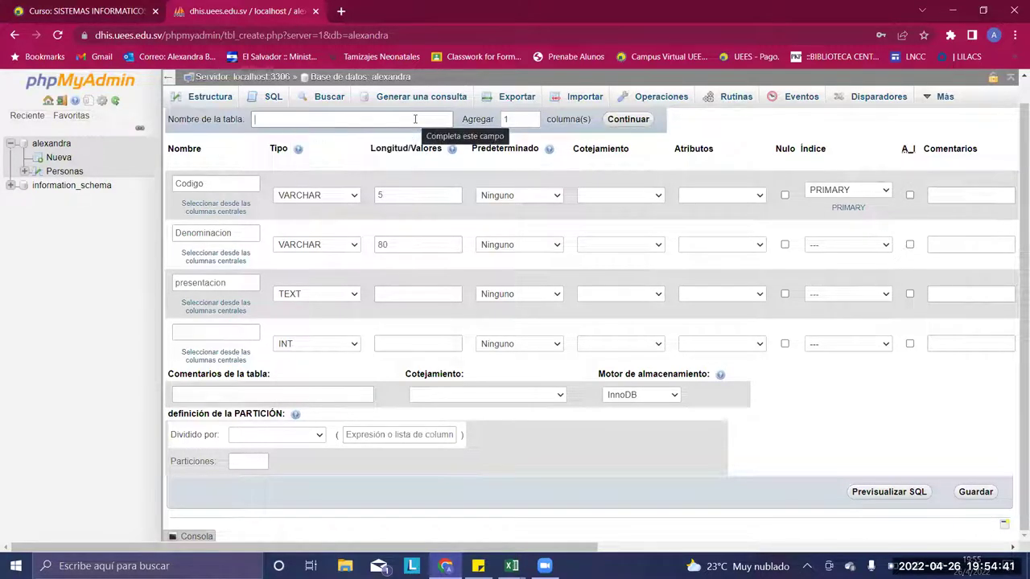
{"action": "type", "text": "Medi"}
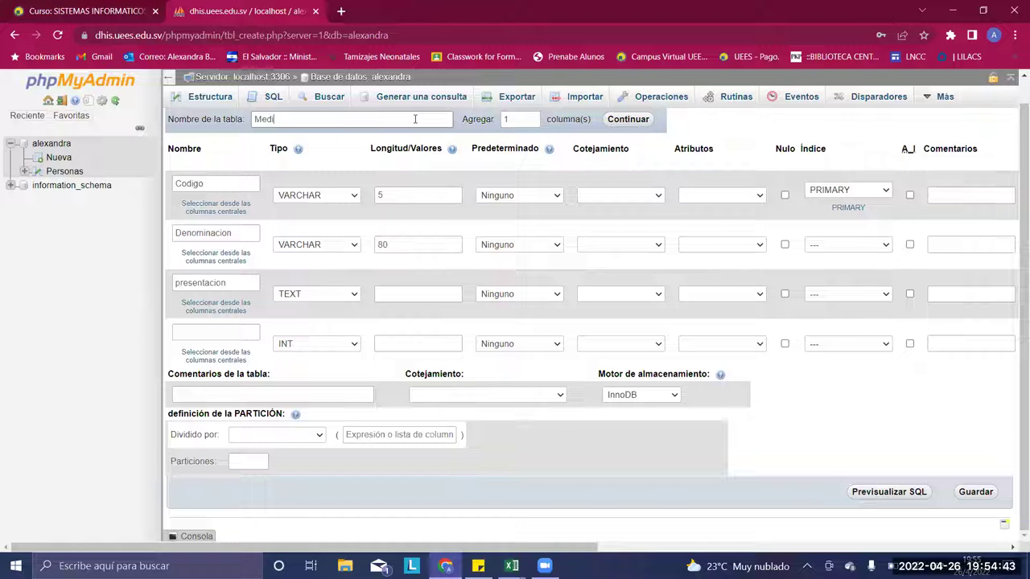
{"action": "type", "text": "camentos"}
{"action": "left_click", "coordinate": [976, 494]}
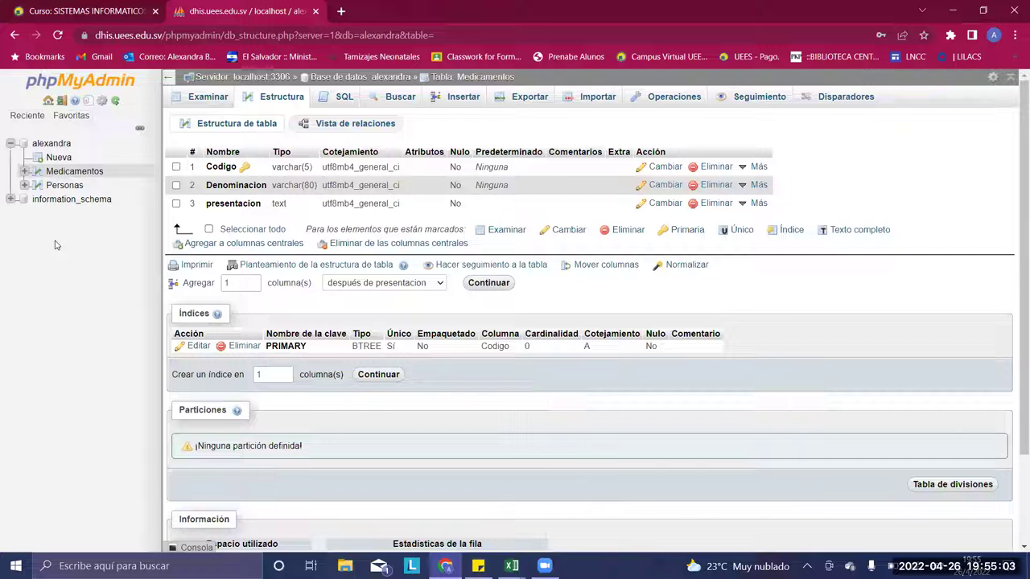
Step: Open the relation view of the Personas table to define its foreign key constraints
{"action": "left_click", "coordinate": [71, 187]}
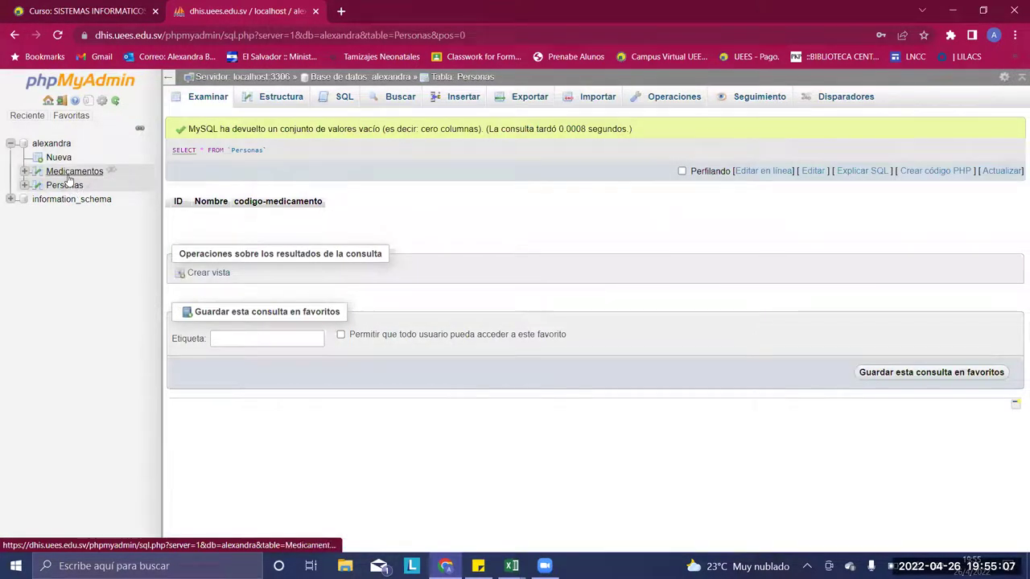
{"action": "left_click", "coordinate": [68, 177]}
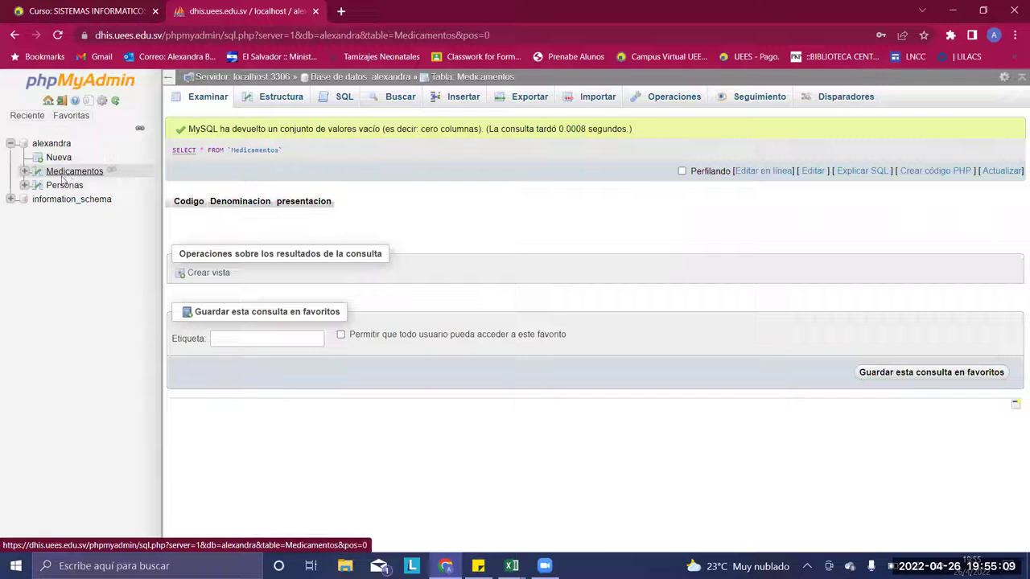
{"action": "left_click", "coordinate": [53, 186]}
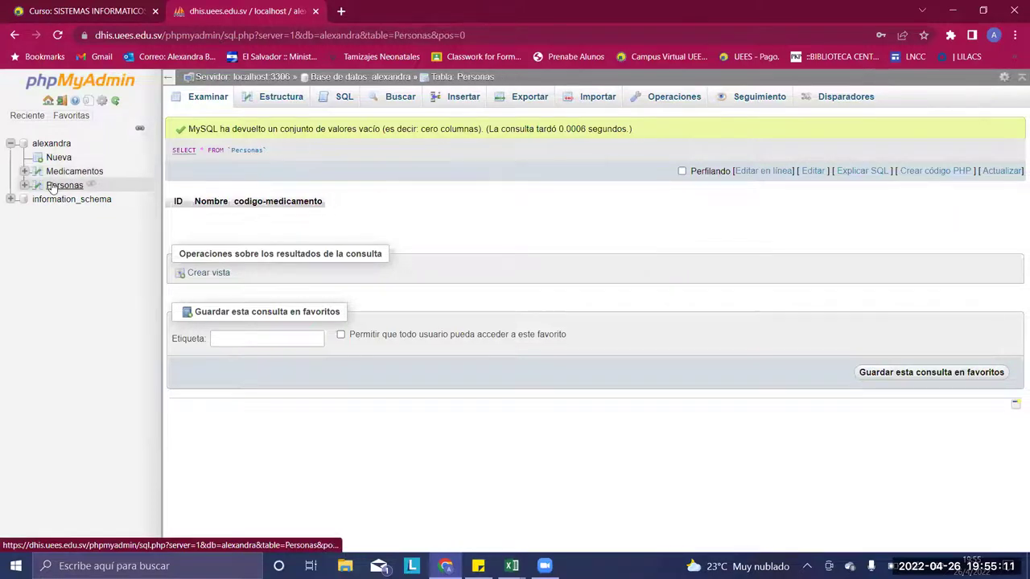
{"action": "left_click", "coordinate": [36, 186]}
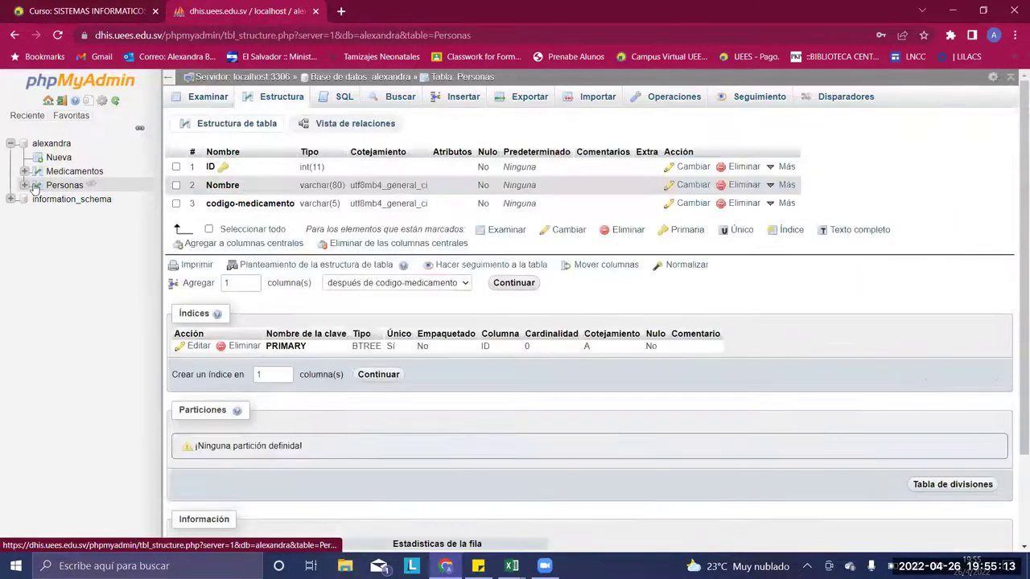
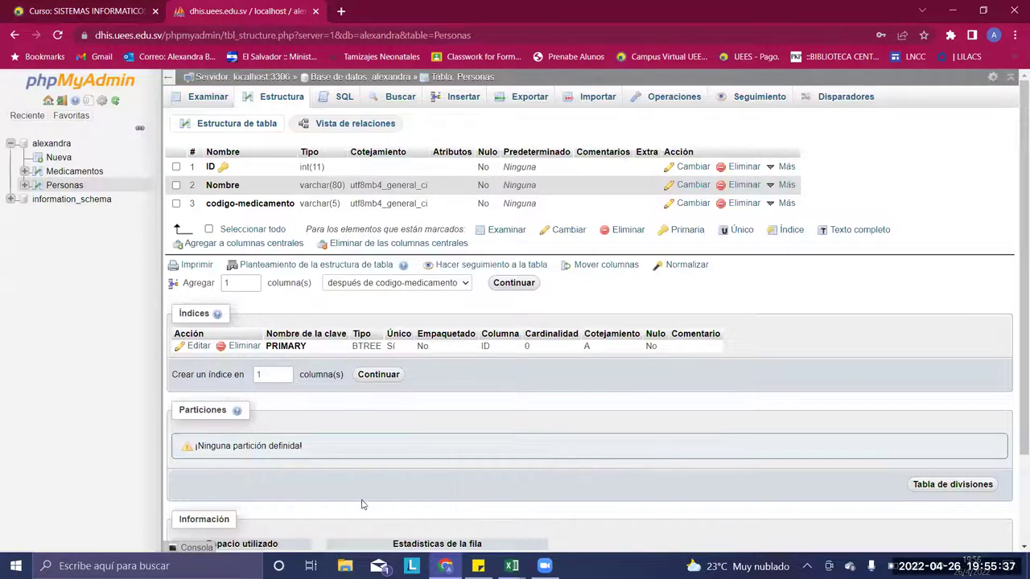
{"action": "scroll", "coordinate": [367, 508], "scroll_direction": "down", "scroll_amount": 2}
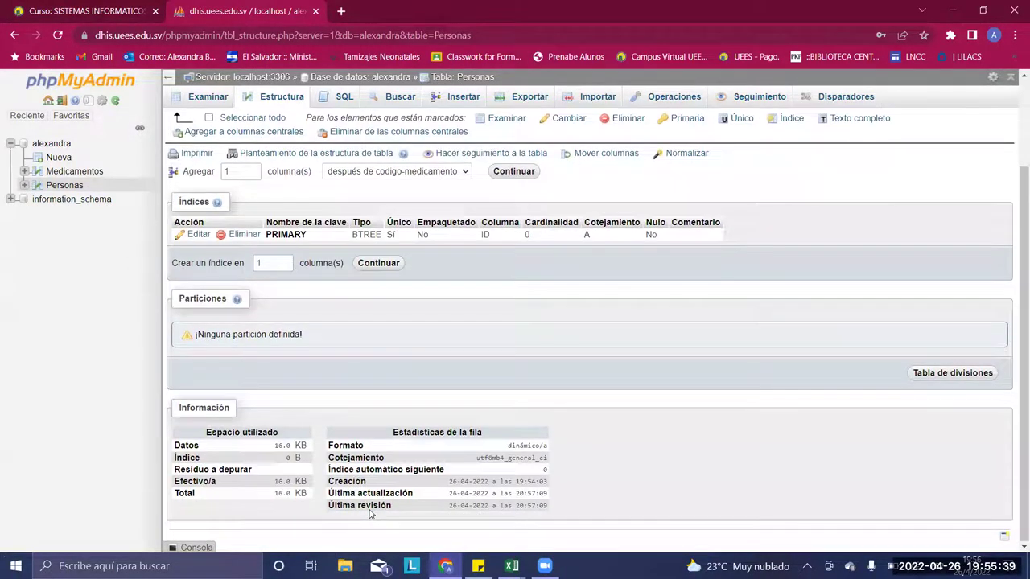
{"action": "scroll", "coordinate": [370, 514], "scroll_direction": "up", "scroll_amount": 2}
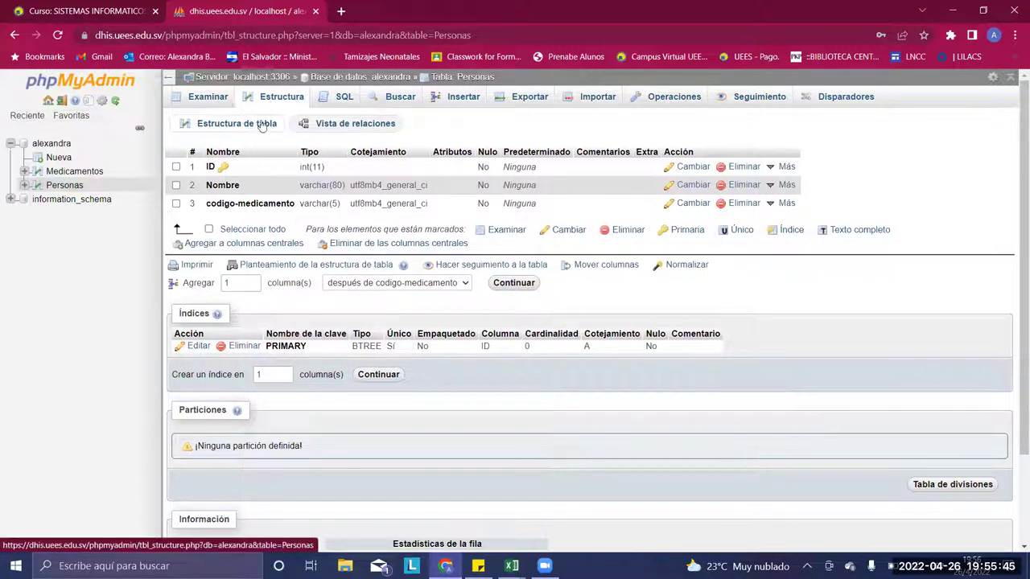
{"action": "left_click", "coordinate": [322, 129]}
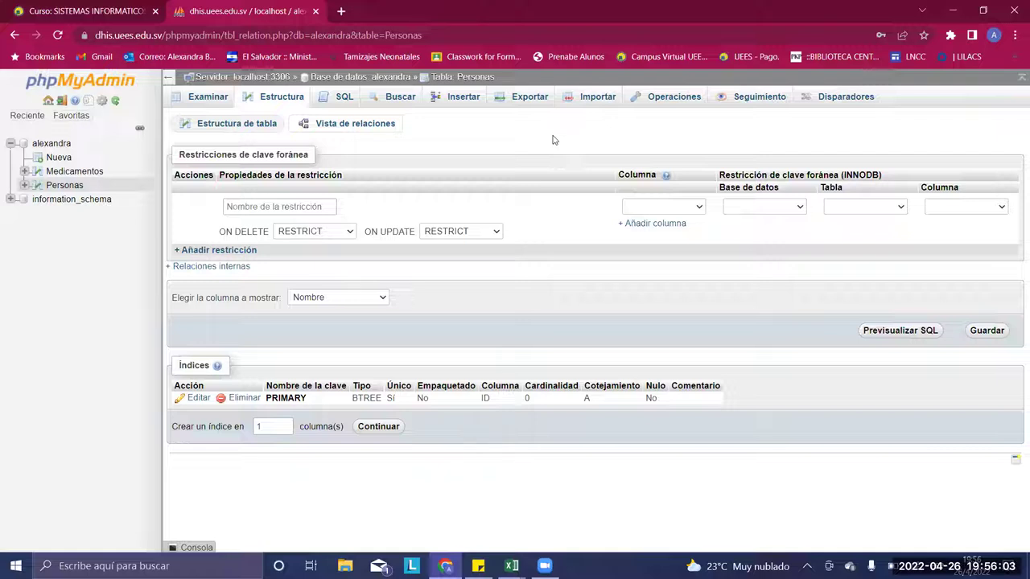
Step: Name the foreign key constraint Persona-Medicamentos and assign it to the codigo-medicamento column of Personas
{"action": "left_click", "coordinate": [280, 202]}
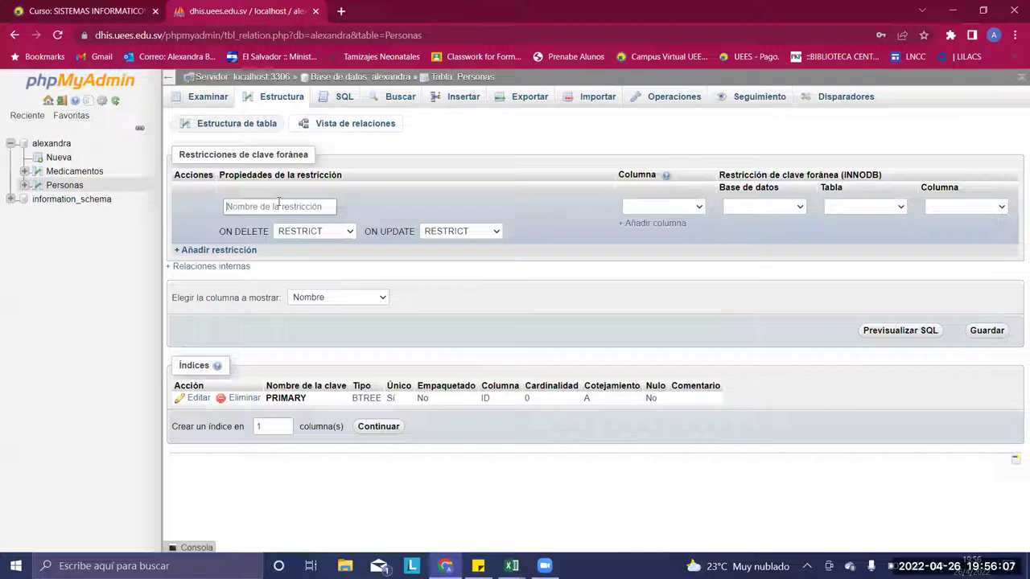
{"action": "type", "text": "Persona-Medica"}
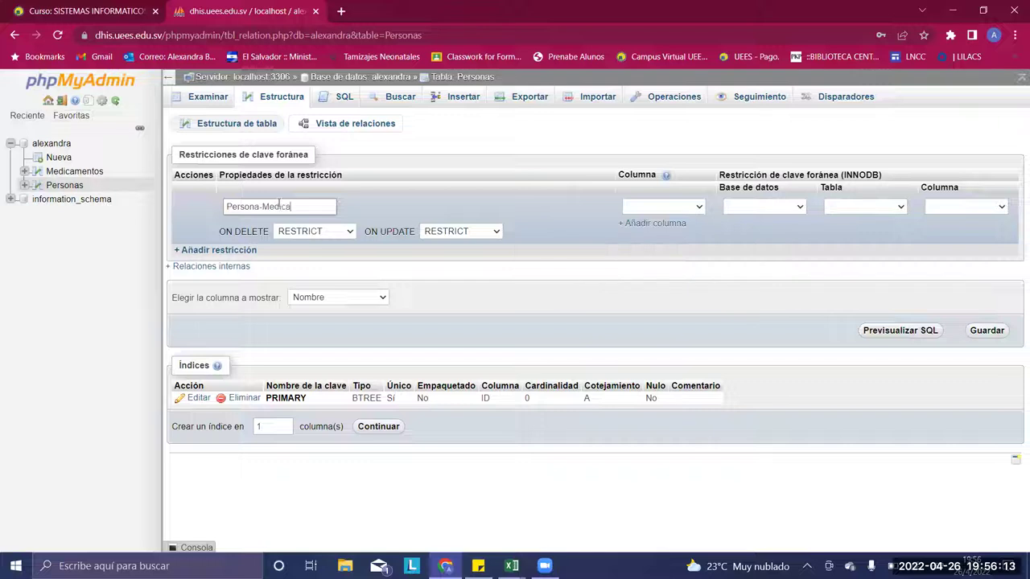
{"action": "type", "text": "mentos"}
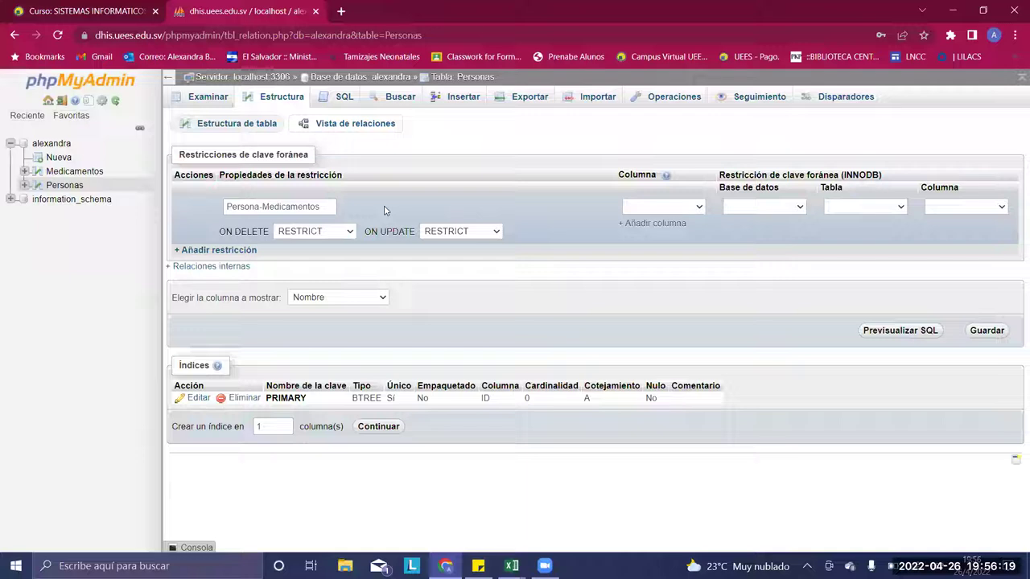
{"action": "left_click", "coordinate": [695, 208]}
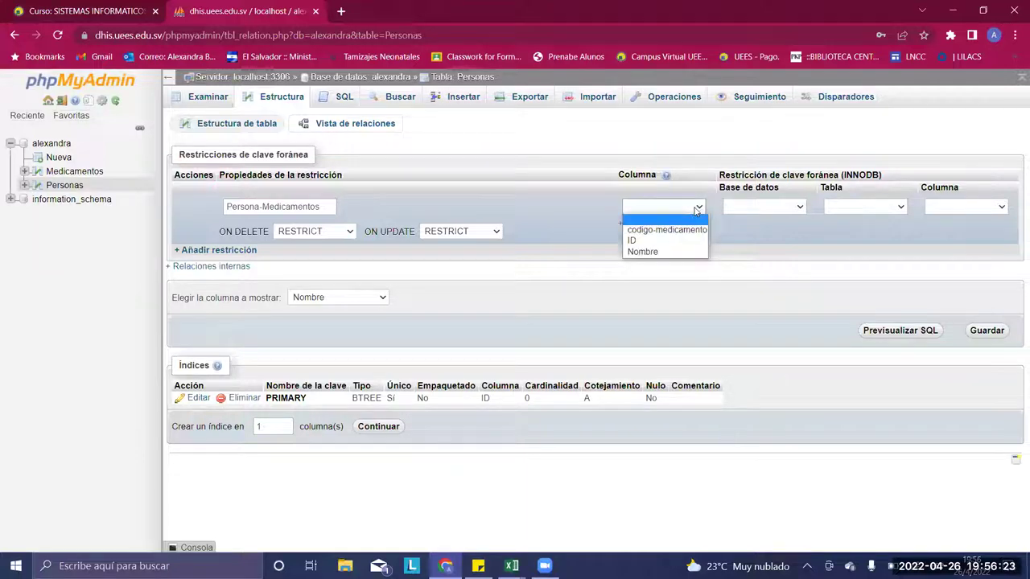
{"action": "left_click", "coordinate": [695, 230]}
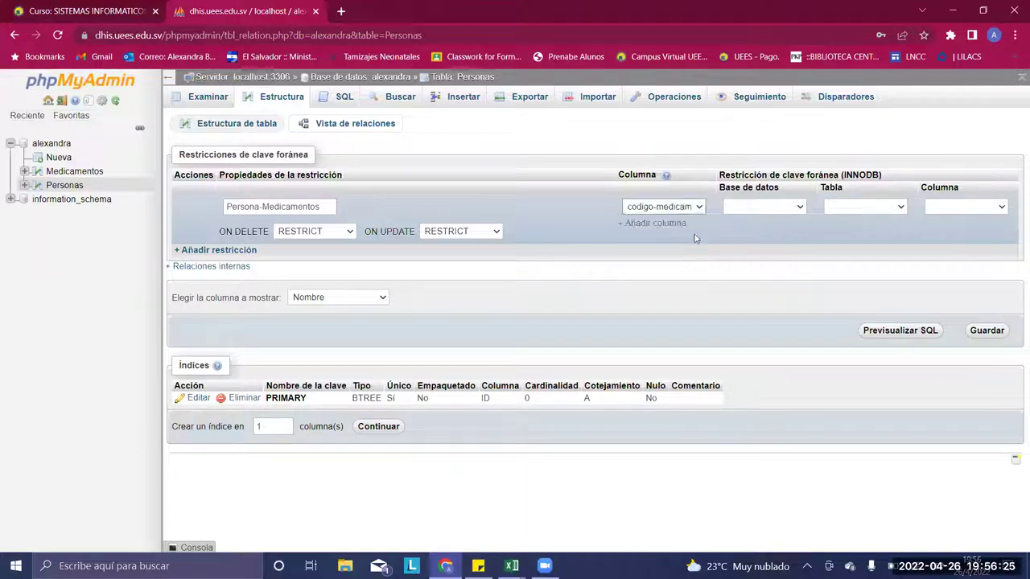
Step: Point the foreign key to the Codigo column of the Medicamentos table in the same database
{"action": "left_click", "coordinate": [801, 209]}
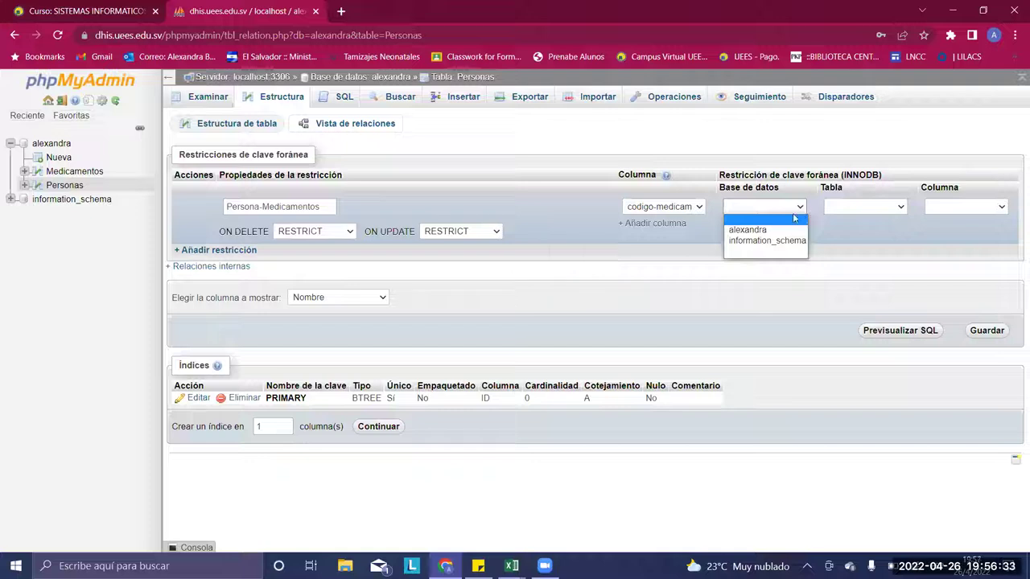
{"action": "left_click", "coordinate": [784, 231]}
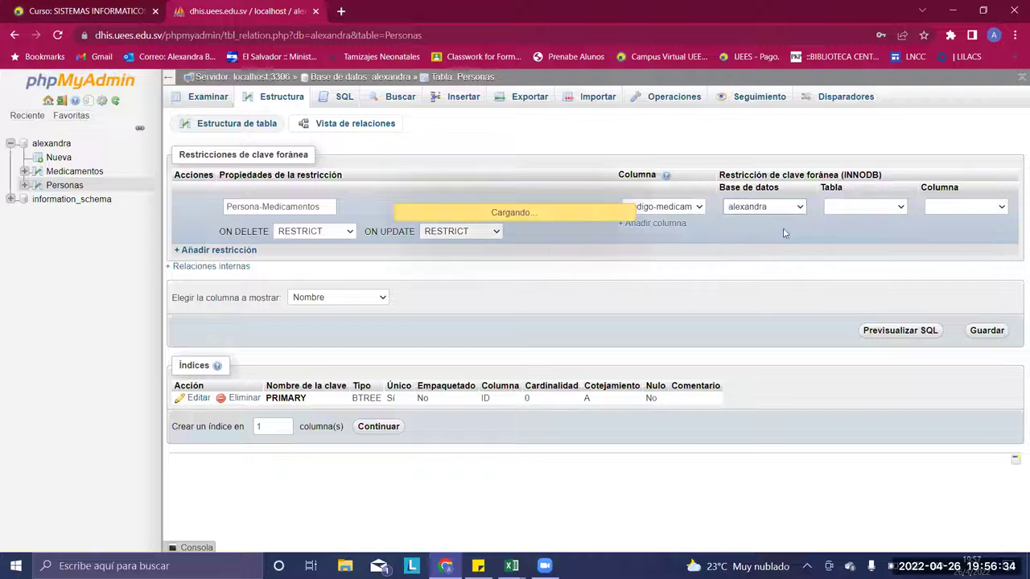
{"action": "left_click", "coordinate": [854, 212]}
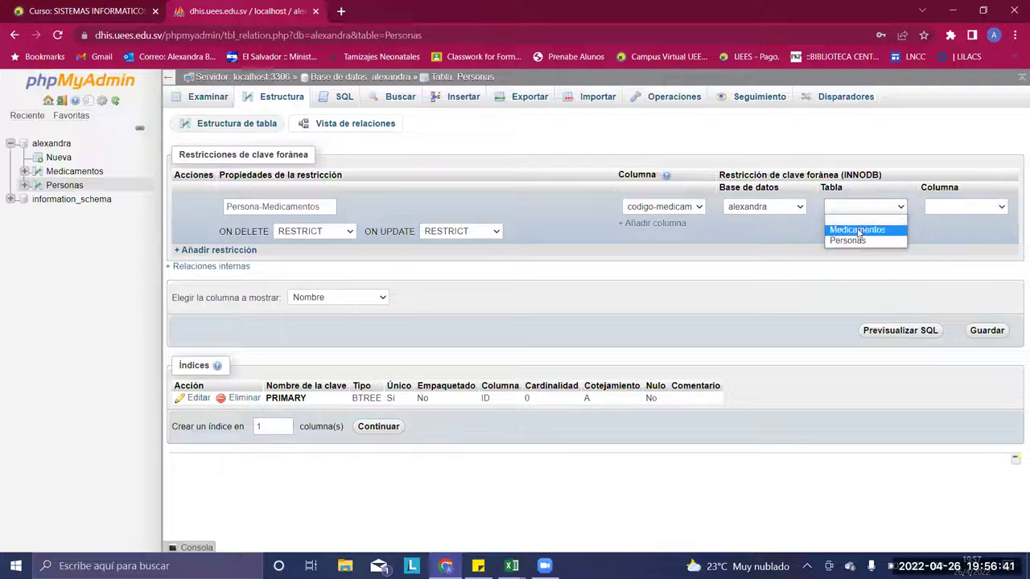
{"action": "left_click", "coordinate": [857, 230]}
{"action": "left_click", "coordinate": [949, 209]}
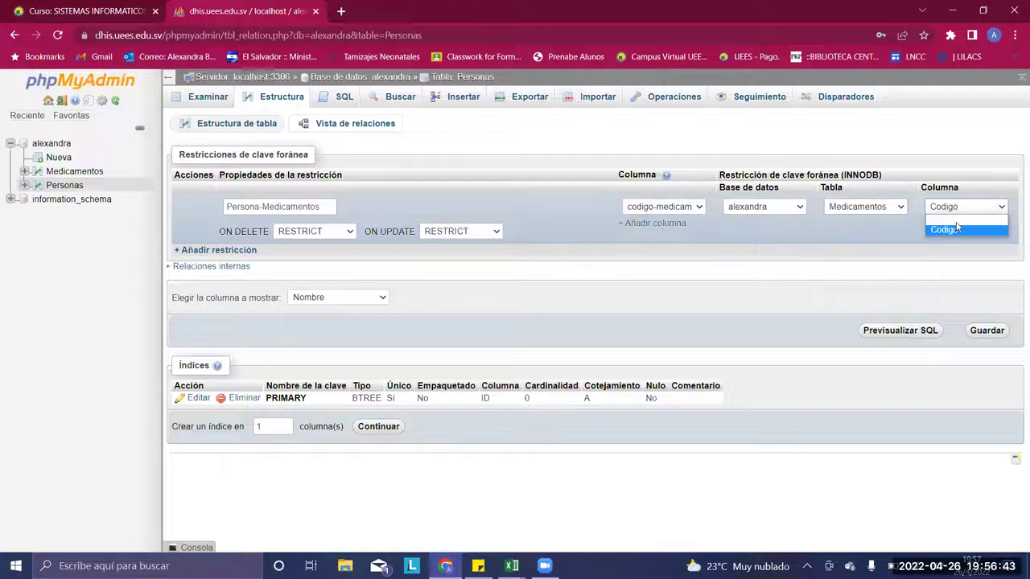
{"action": "left_click", "coordinate": [956, 231]}
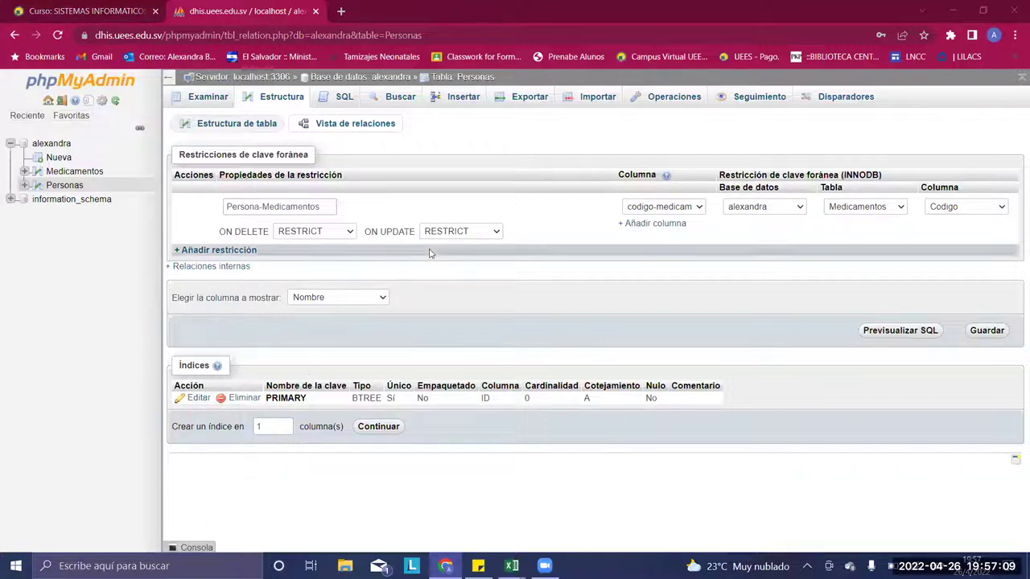
{"action": "left_click", "coordinate": [350, 232]}
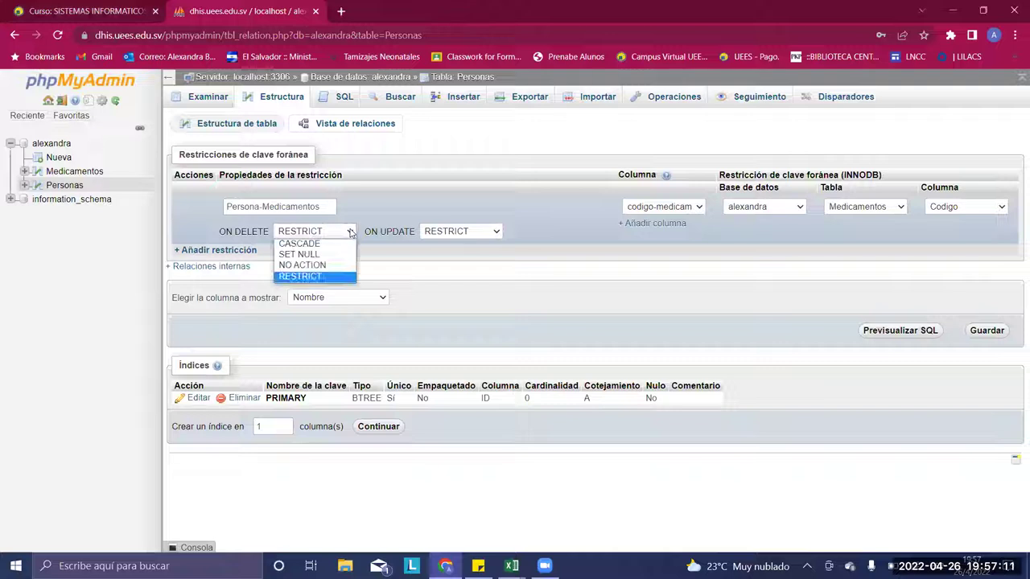
{"action": "left_click", "coordinate": [350, 232]}
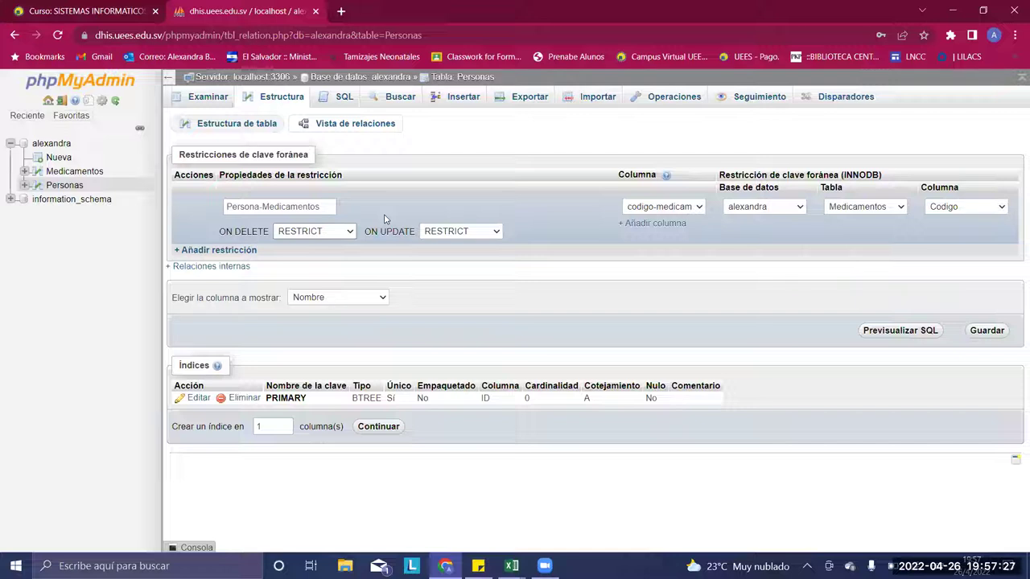
{"action": "left_click", "coordinate": [351, 232]}
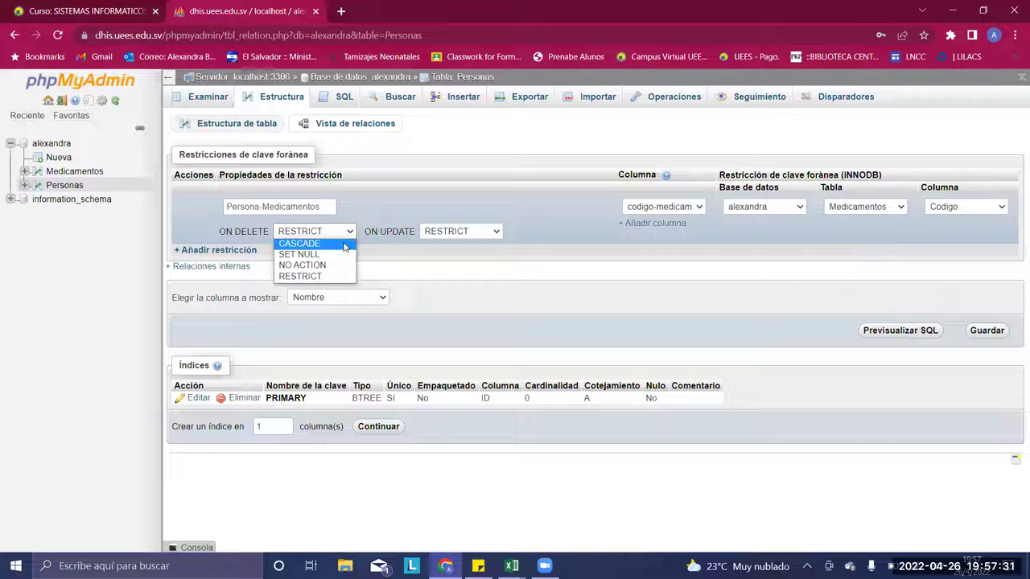
Step: Set the constraint's ON UPDATE action to CASCADE
{"action": "left_click", "coordinate": [497, 232]}
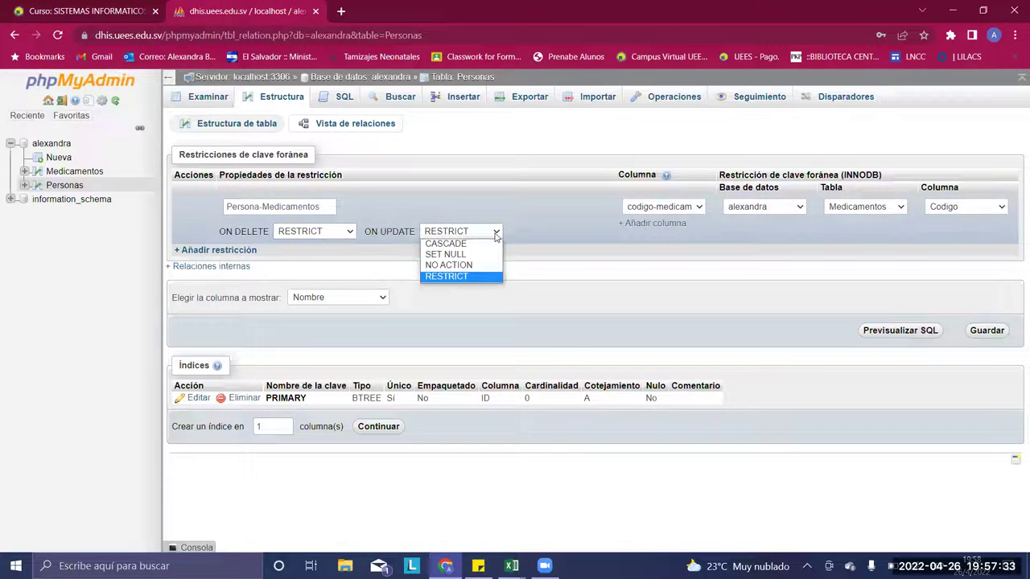
{"action": "left_click", "coordinate": [493, 255]}
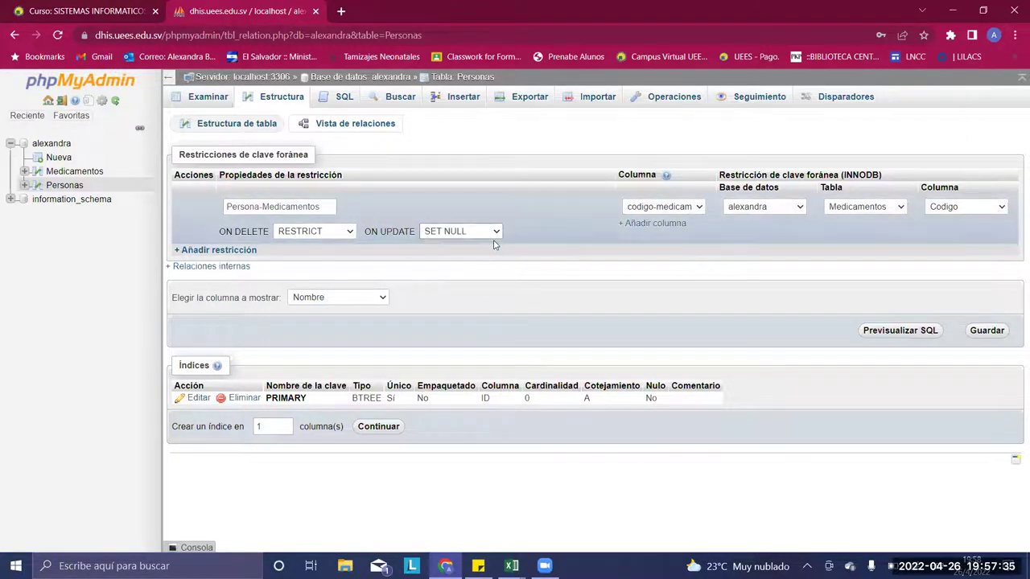
{"action": "left_click", "coordinate": [497, 233]}
{"action": "left_click", "coordinate": [492, 244]}
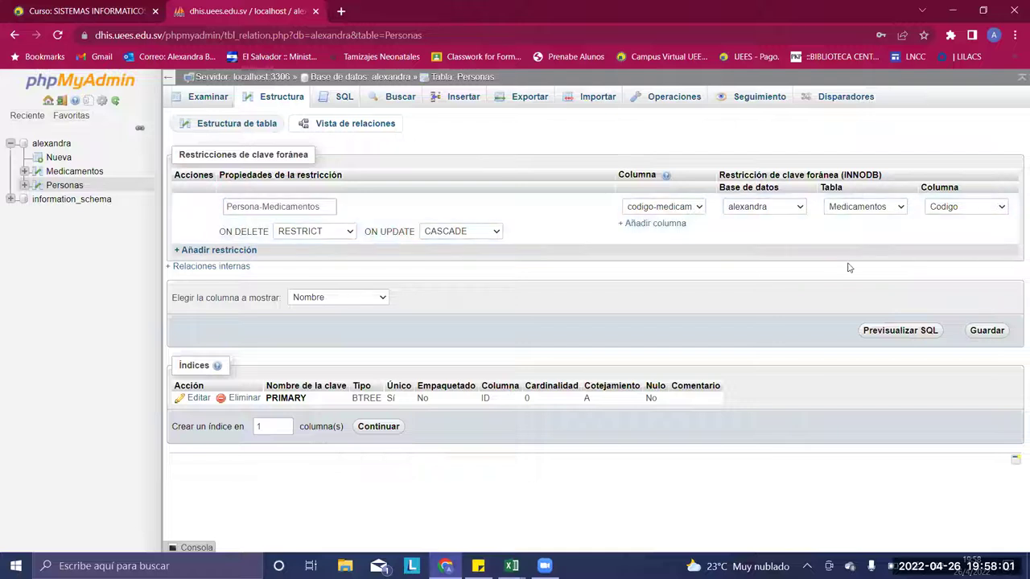
Step: Save the Persona-Medicamentos foreign key constraint and check the indexes of the Personas table
{"action": "left_click", "coordinate": [987, 330]}
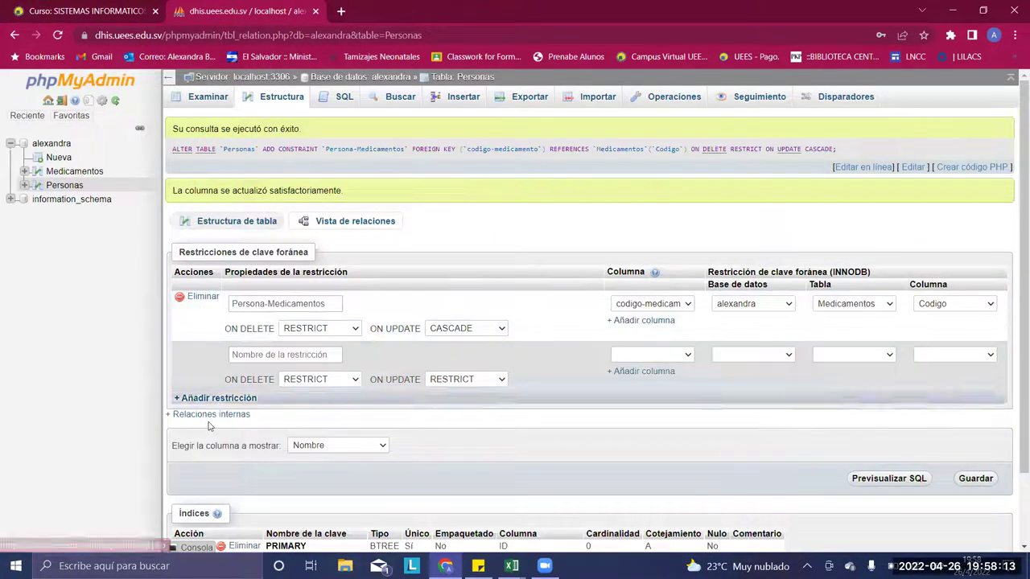
{"action": "scroll", "coordinate": [208, 418], "scroll_direction": "down", "scroll_amount": 2}
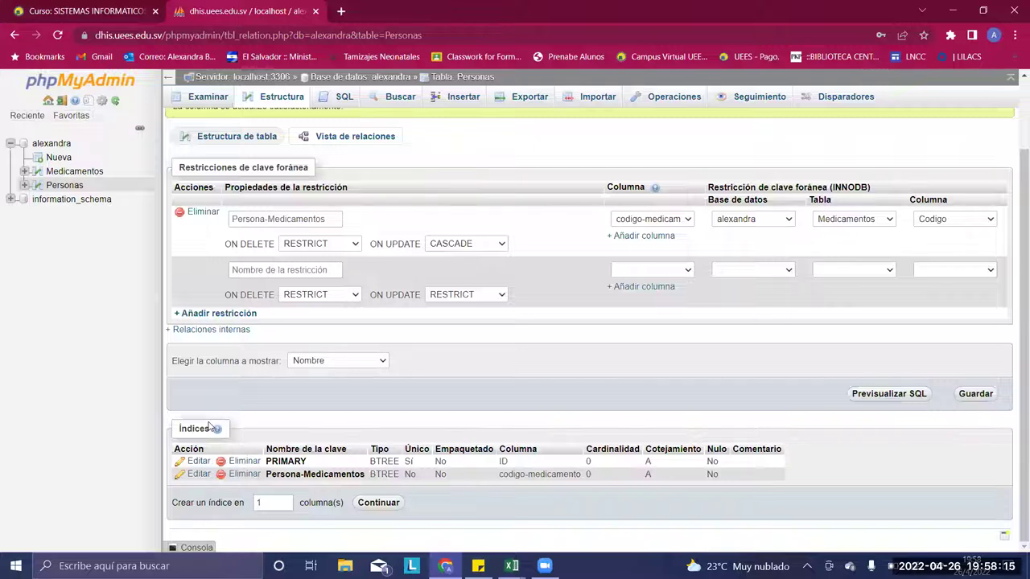
{"action": "scroll", "coordinate": [207, 426], "scroll_direction": "up", "scroll_amount": 1}
{"action": "scroll", "coordinate": [208, 427], "scroll_direction": "up", "scroll_amount": 1}
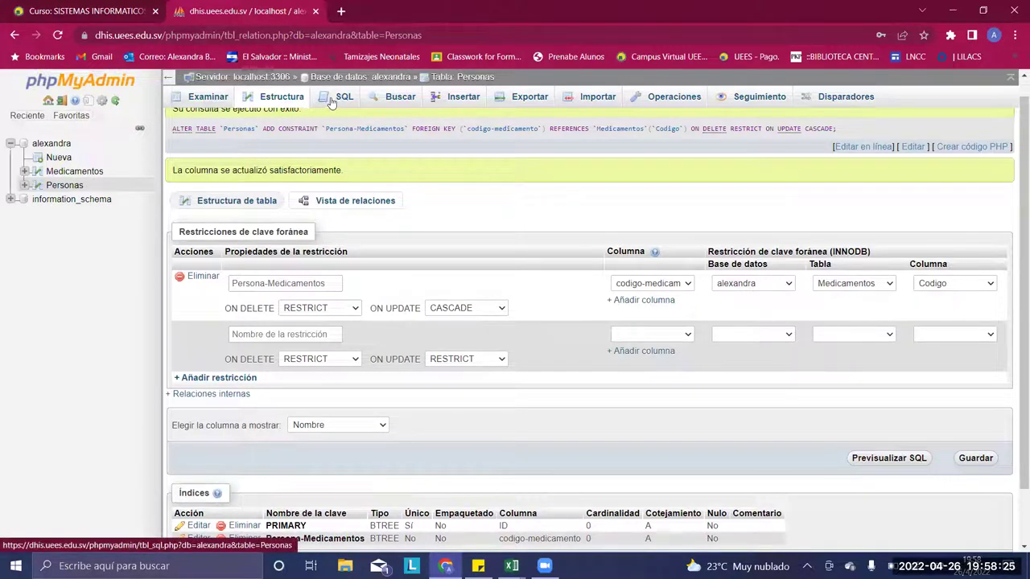
Step: Start an import into the Personas table and choose Personas.csv from the desktop as the source file
{"action": "left_click", "coordinate": [300, 102]}
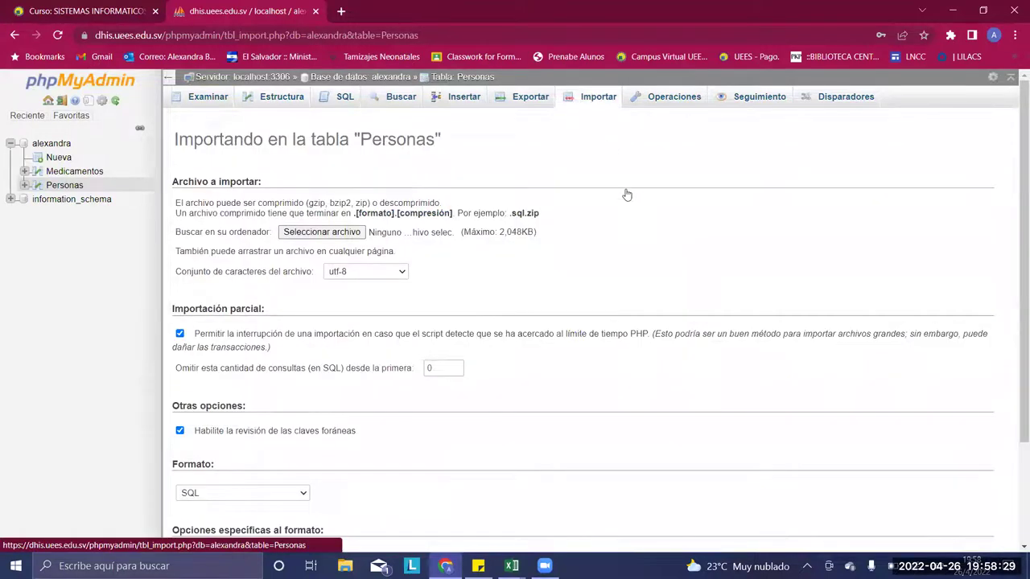
{"action": "scroll", "coordinate": [627, 197], "scroll_direction": "down", "scroll_amount": 1}
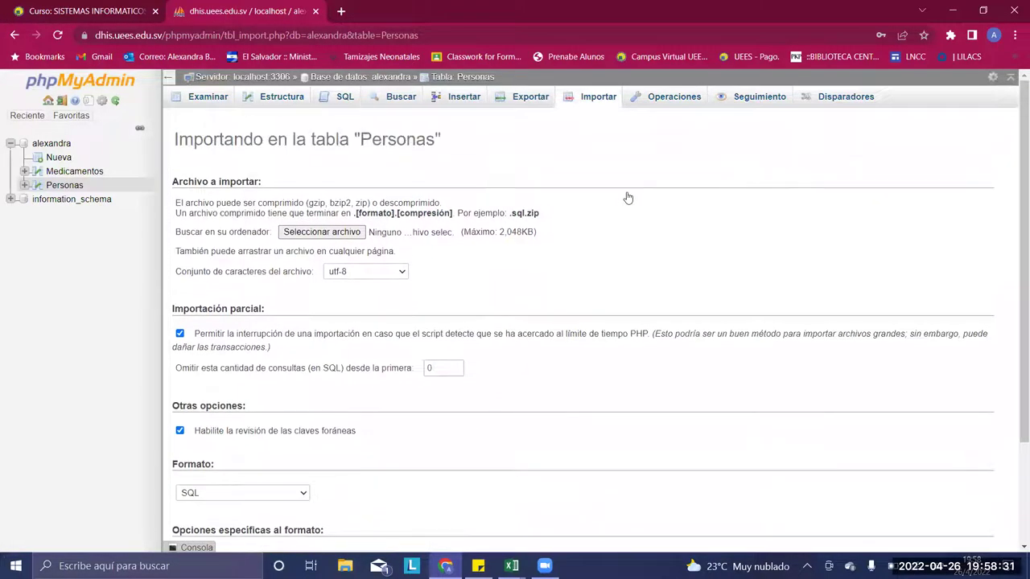
{"action": "scroll", "coordinate": [629, 200], "scroll_direction": "down", "scroll_amount": 1}
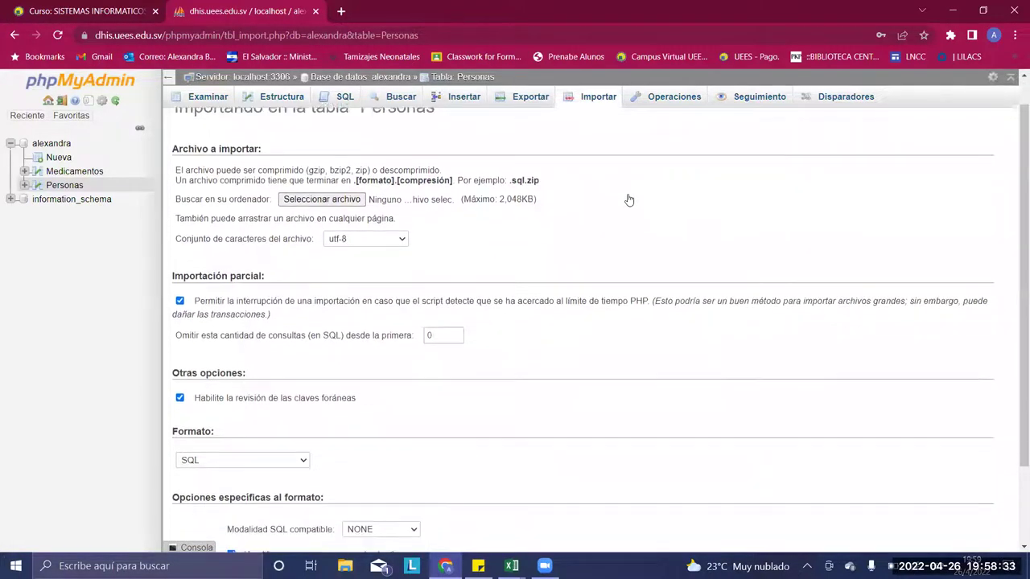
{"action": "left_click", "coordinate": [346, 190]}
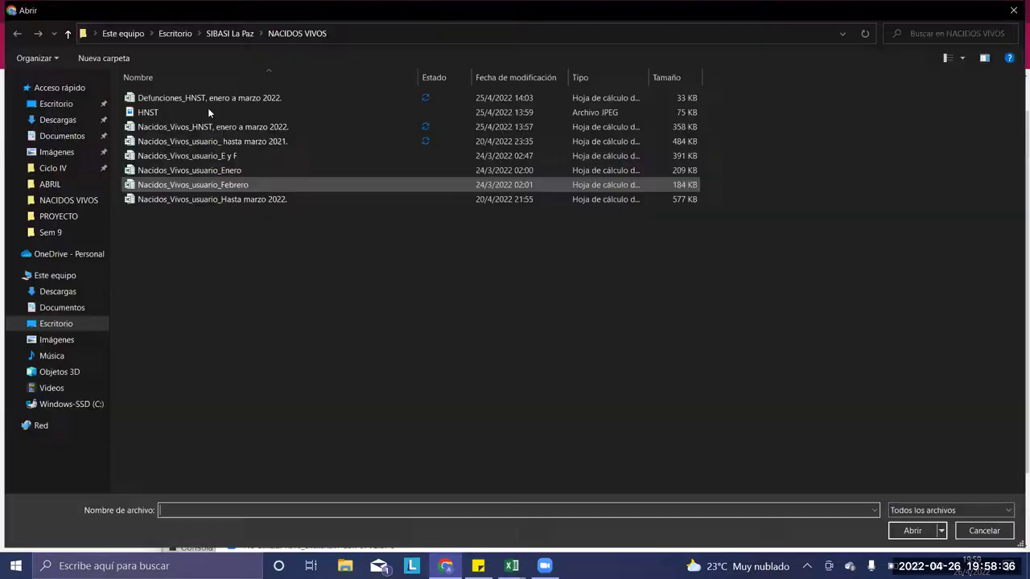
{"action": "left_click", "coordinate": [64, 103]}
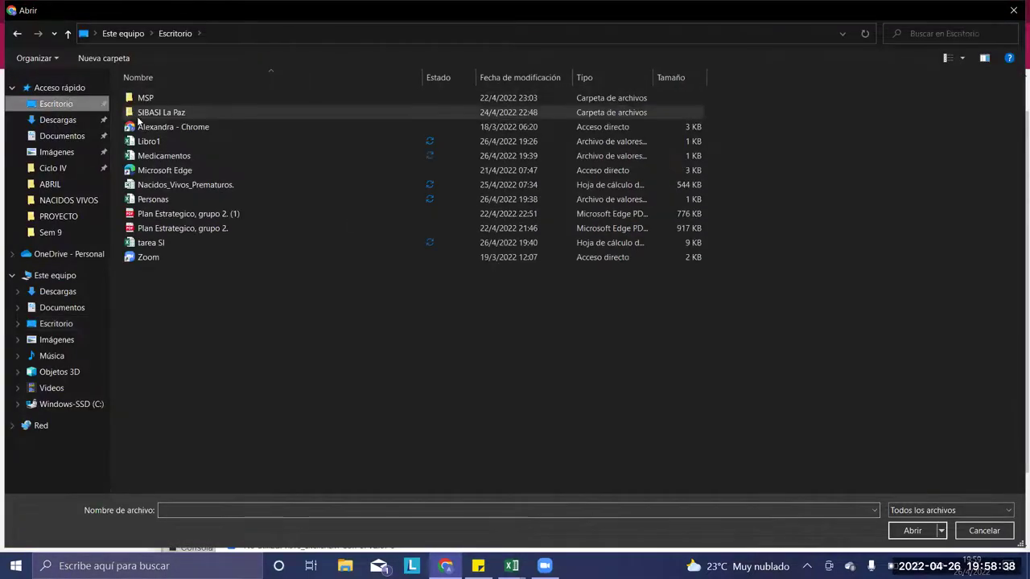
{"action": "double_click", "coordinate": [208, 202]}
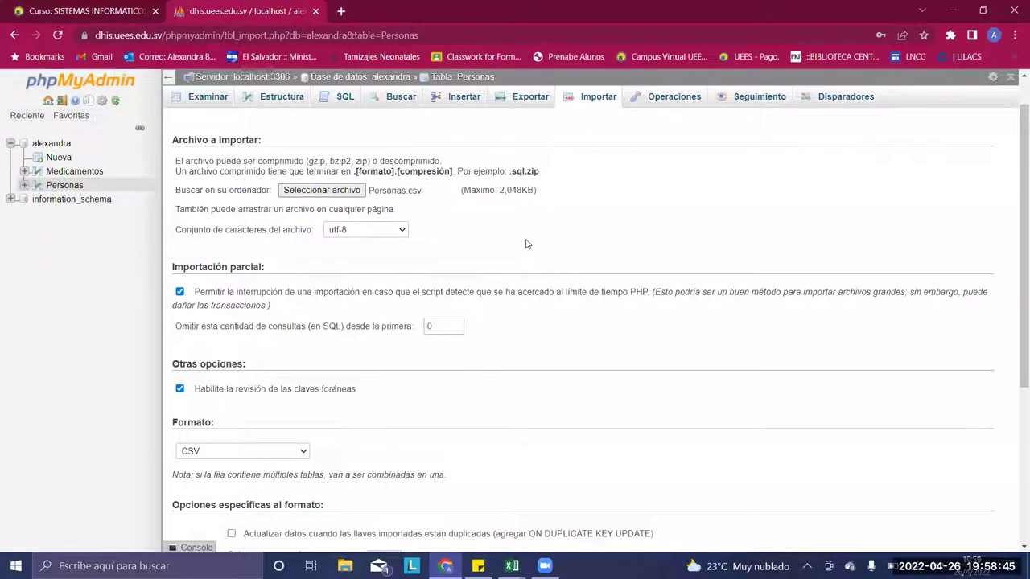
Step: Review the import settings for Personas.csv, including the character set, partial import, foreign key check and CSV format options
{"action": "scroll", "coordinate": [527, 244], "scroll_direction": "down", "scroll_amount": 1}
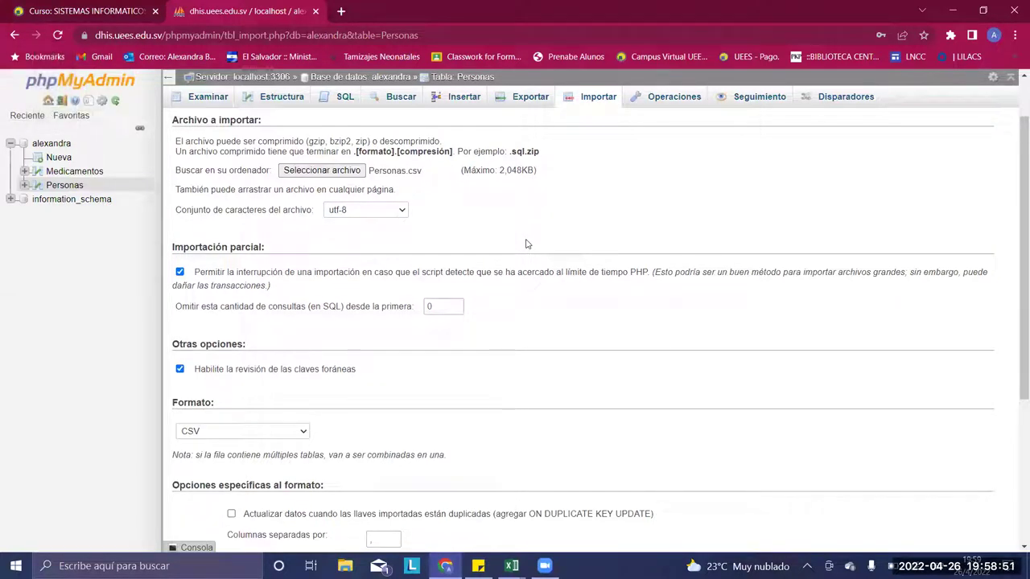
{"action": "scroll", "coordinate": [527, 244], "scroll_direction": "down", "scroll_amount": 1}
{"action": "scroll", "coordinate": [527, 244], "scroll_direction": "down", "scroll_amount": 1}
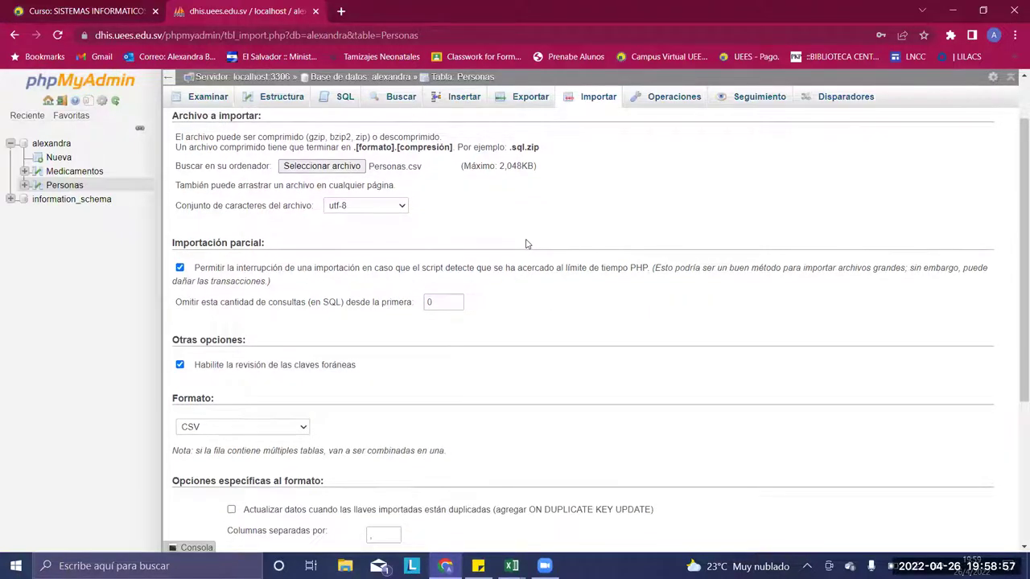
{"action": "scroll", "coordinate": [527, 243], "scroll_direction": "up", "scroll_amount": 1}
{"action": "scroll", "coordinate": [527, 244], "scroll_direction": "up", "scroll_amount": 1}
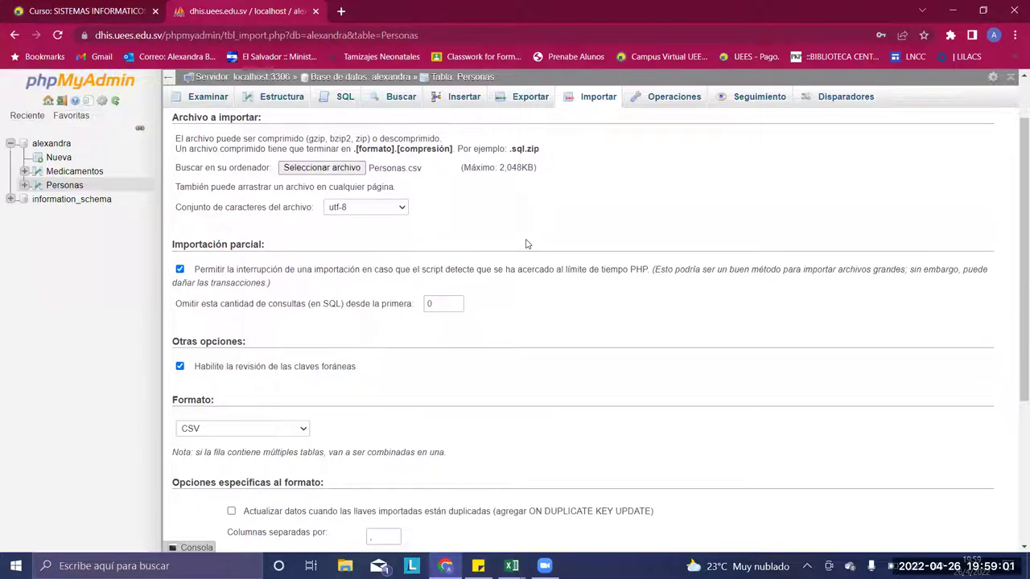
{"action": "left_click", "coordinate": [404, 211]}
{"action": "left_click", "coordinate": [403, 211]}
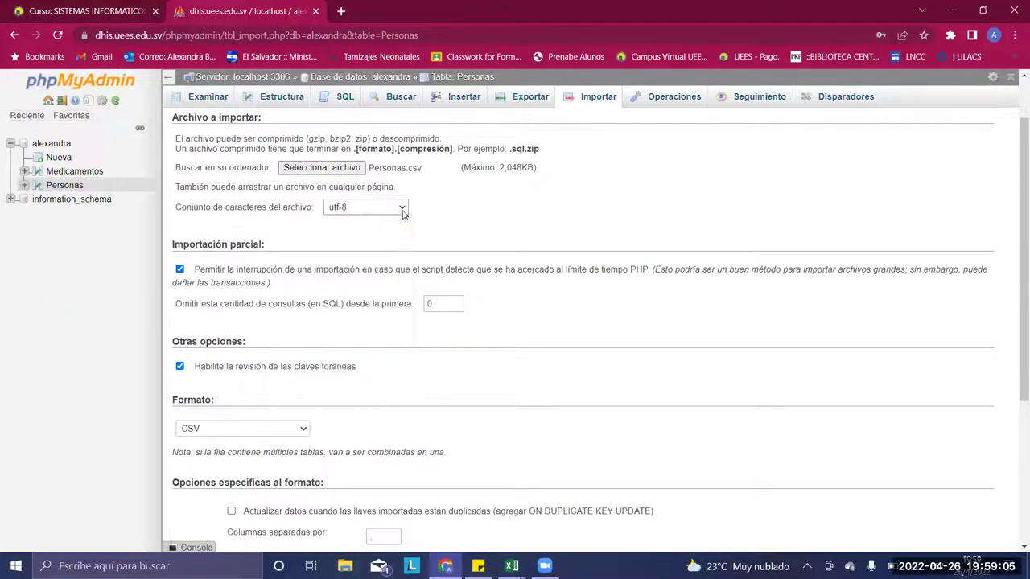
{"action": "scroll", "coordinate": [502, 231], "scroll_direction": "down", "scroll_amount": 1}
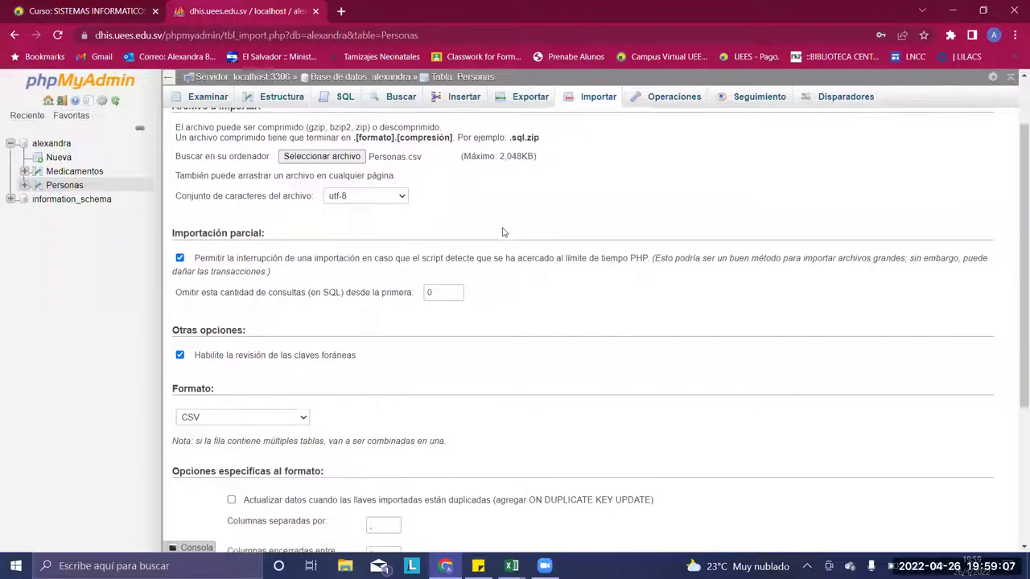
{"action": "scroll", "coordinate": [503, 232], "scroll_direction": "up", "scroll_amount": 2}
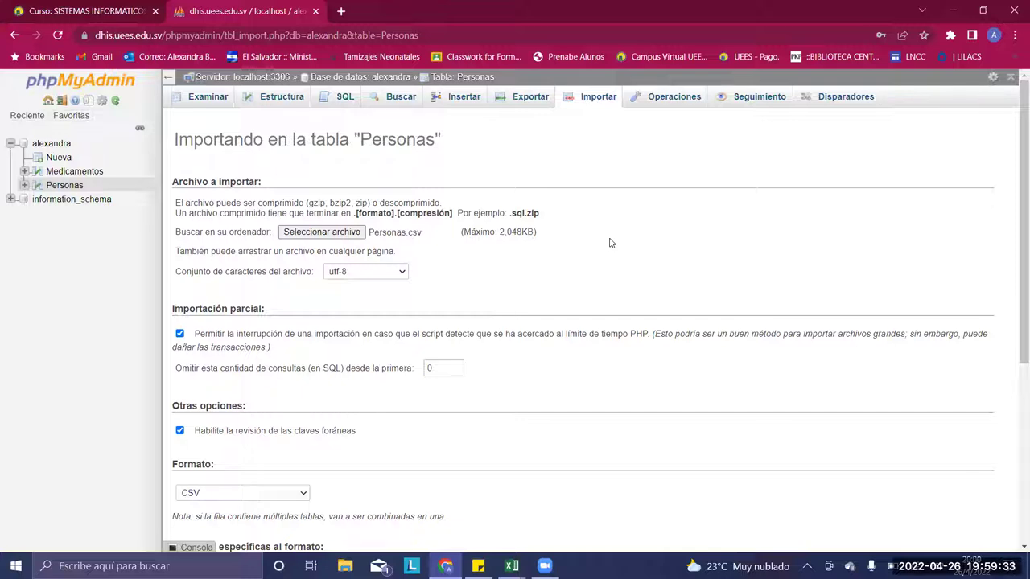
{"action": "scroll", "coordinate": [610, 243], "scroll_direction": "down", "scroll_amount": 1}
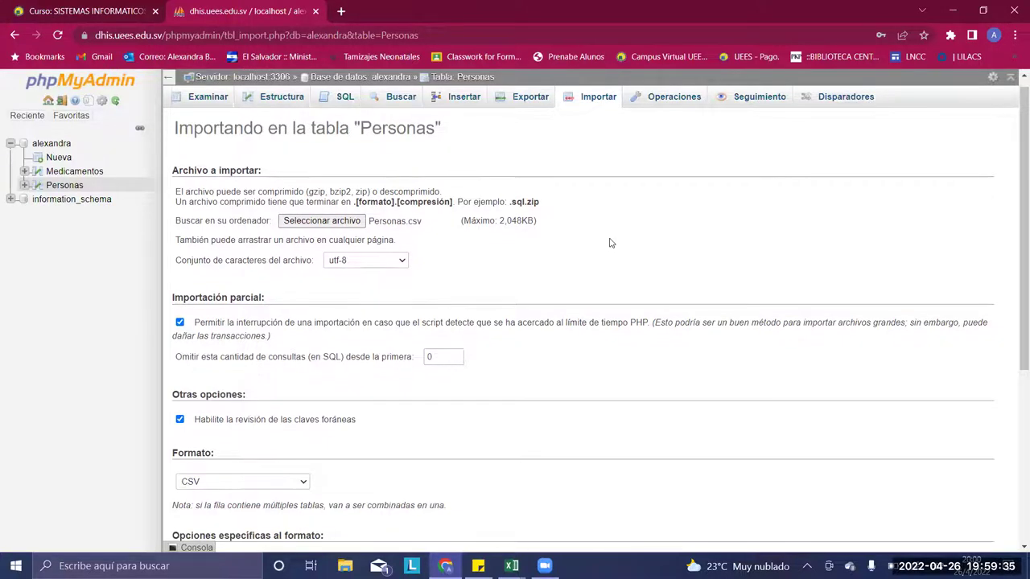
{"action": "scroll", "coordinate": [610, 243], "scroll_direction": "up", "scroll_amount": 1}
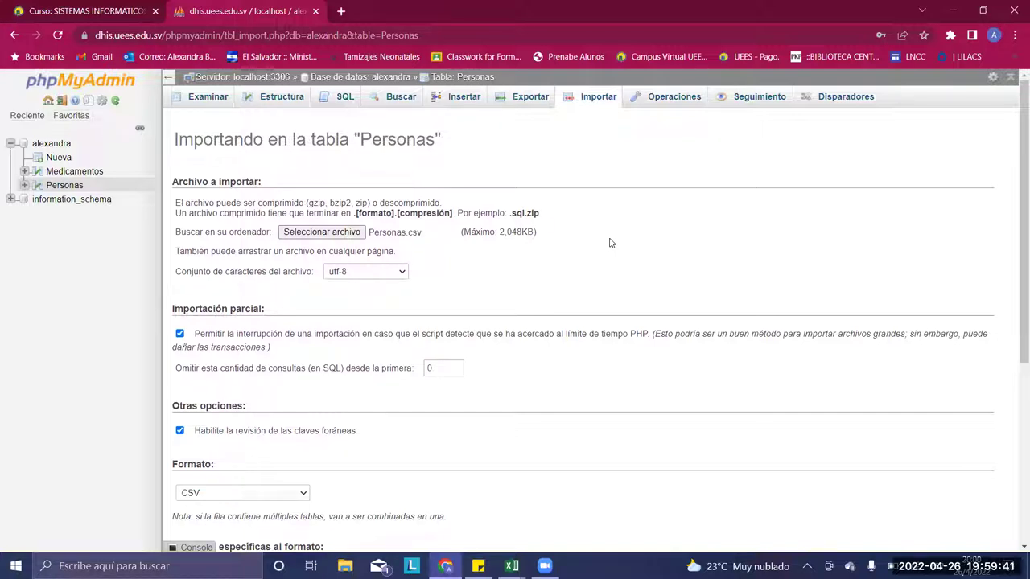
{"action": "scroll", "coordinate": [610, 243], "scroll_direction": "down", "scroll_amount": 1}
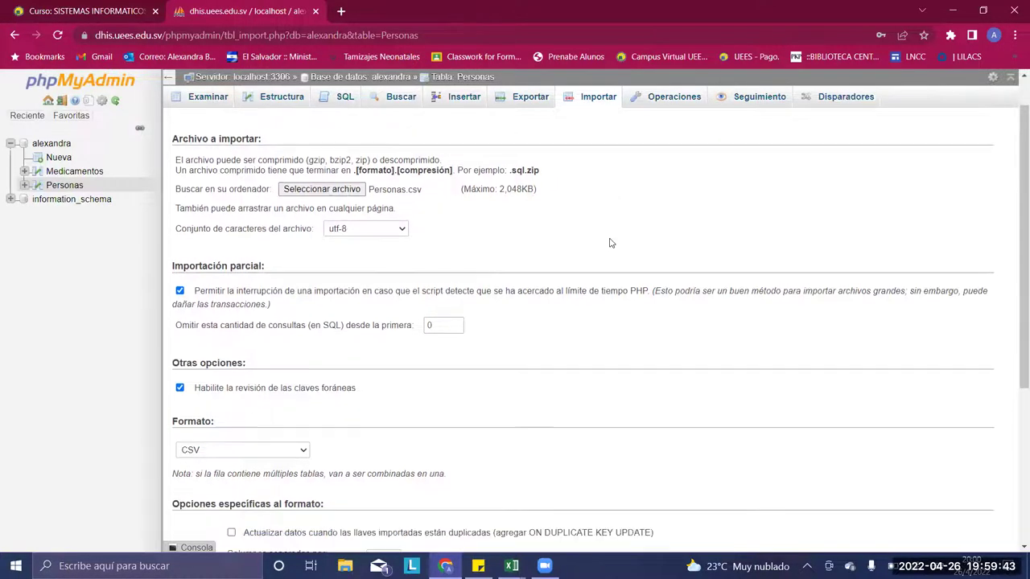
{"action": "scroll", "coordinate": [610, 242], "scroll_direction": "up", "scroll_amount": 1}
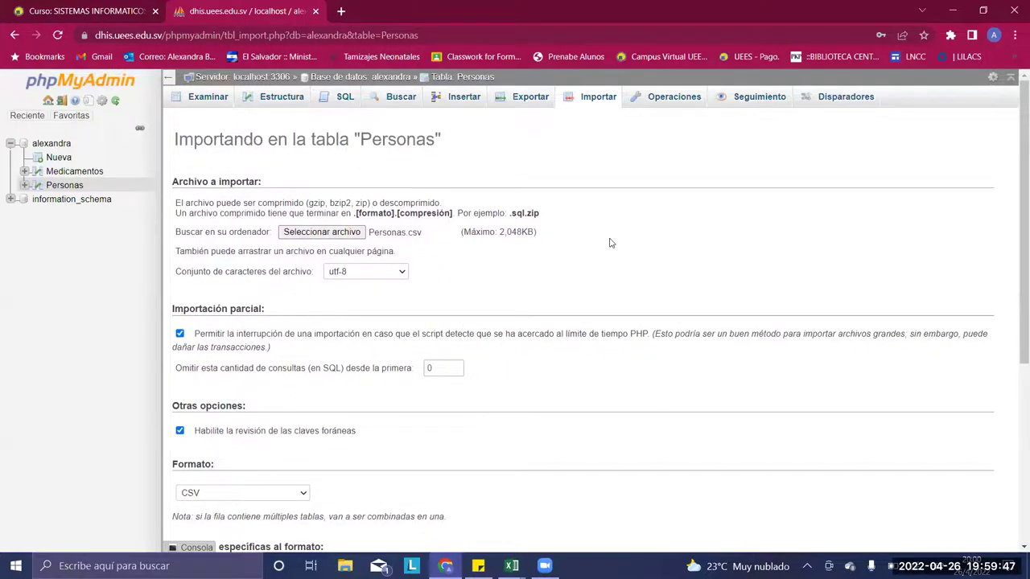
{"action": "scroll", "coordinate": [610, 243], "scroll_direction": "down", "scroll_amount": 4}
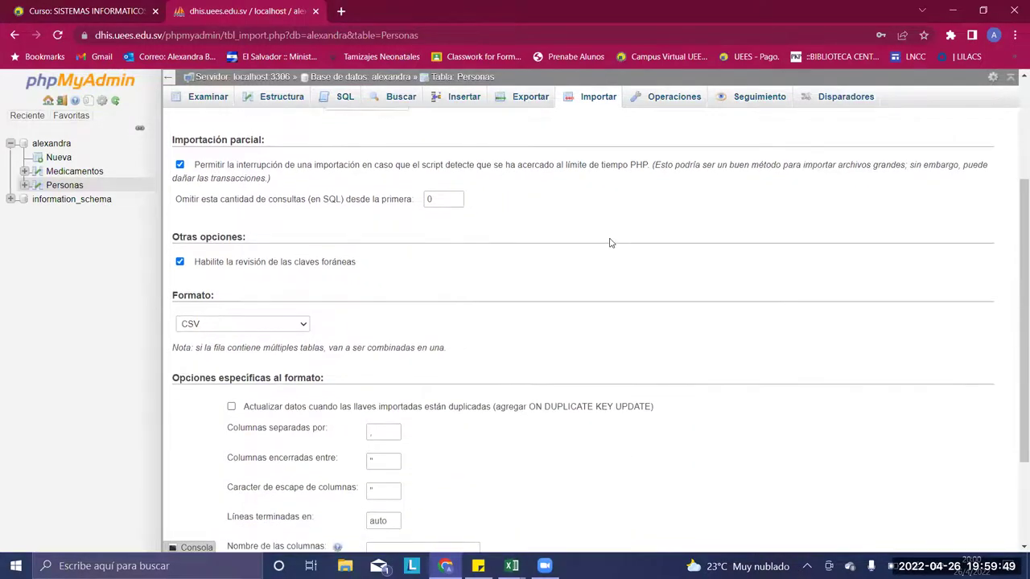
{"action": "scroll", "coordinate": [610, 243], "scroll_direction": "up", "scroll_amount": 4}
{"action": "scroll", "coordinate": [639, 298], "scroll_direction": "down", "scroll_amount": 4}
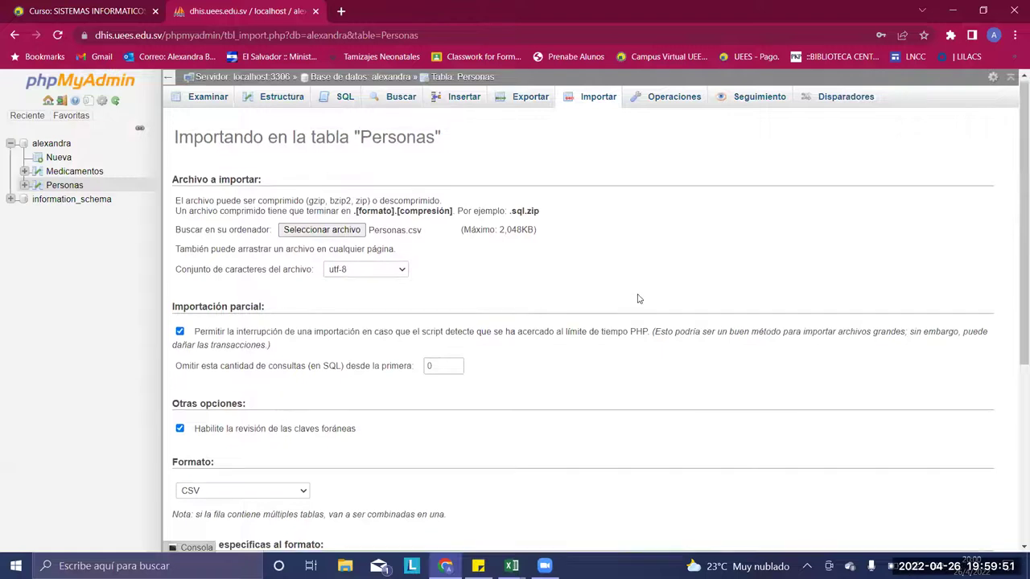
{"action": "scroll", "coordinate": [638, 299], "scroll_direction": "down", "scroll_amount": 3}
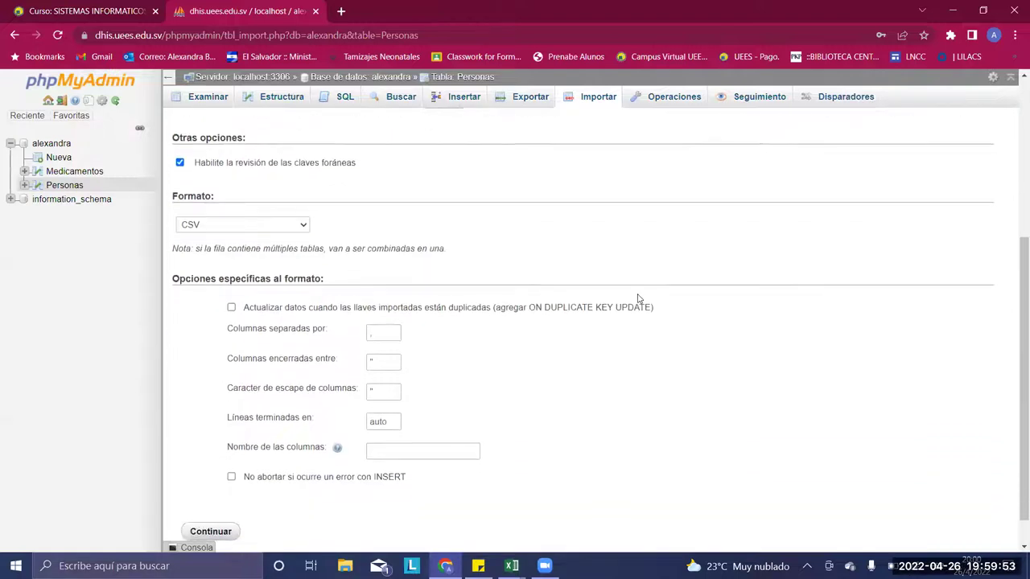
{"action": "scroll", "coordinate": [639, 298], "scroll_direction": "down", "scroll_amount": 1}
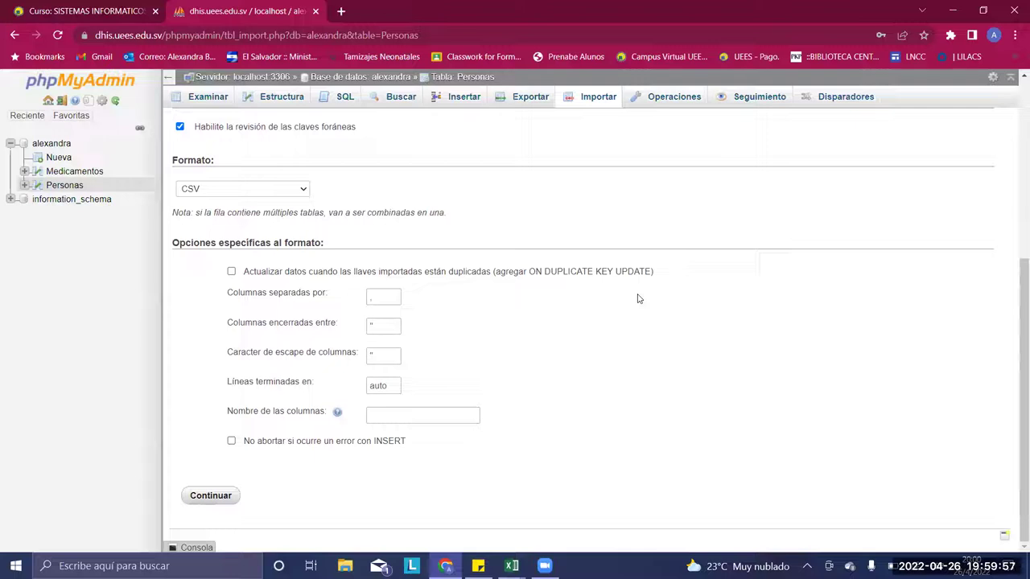
Step: Try to import Personas.csv in CSV format with the column separator set to a semicolon
{"action": "left_click", "coordinate": [303, 192]}
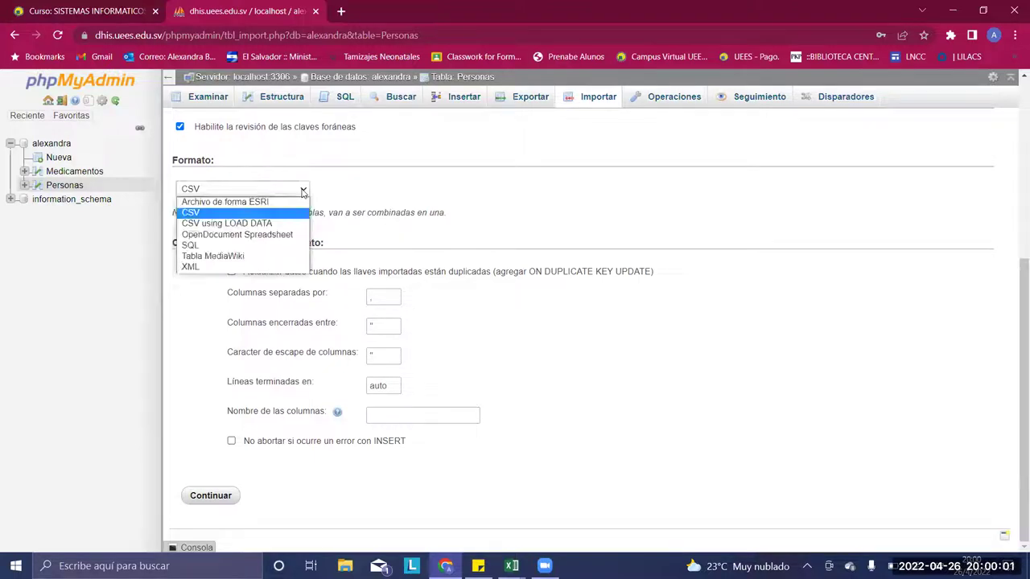
{"action": "left_click", "coordinate": [303, 191]}
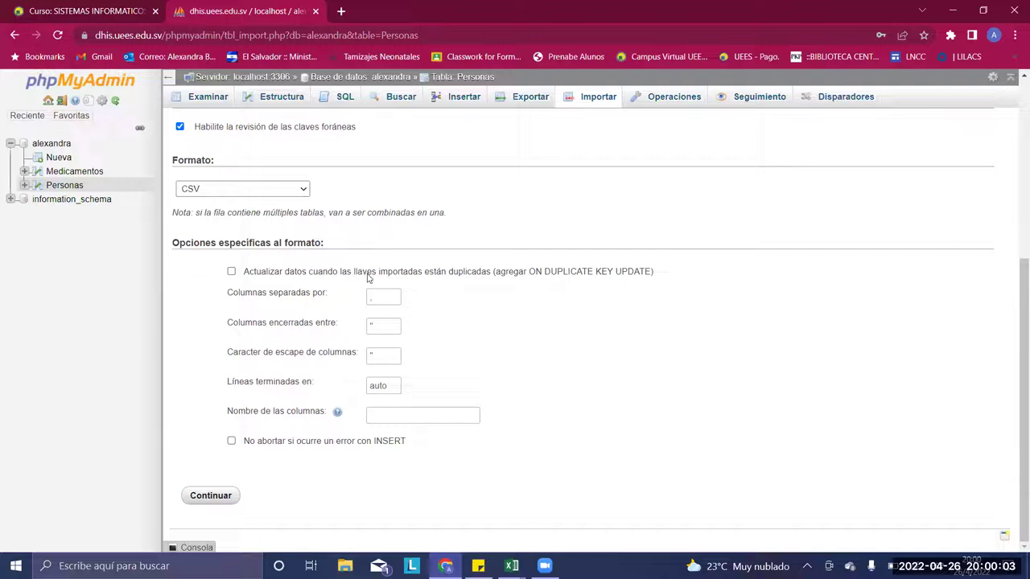
{"action": "left_click", "coordinate": [380, 294]}
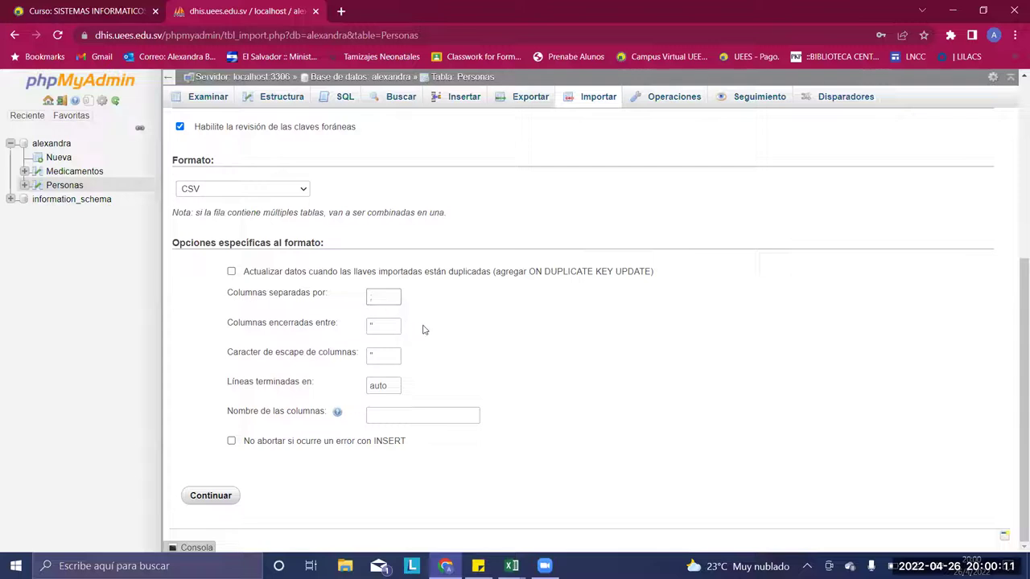
{"action": "left_click", "coordinate": [211, 497]}
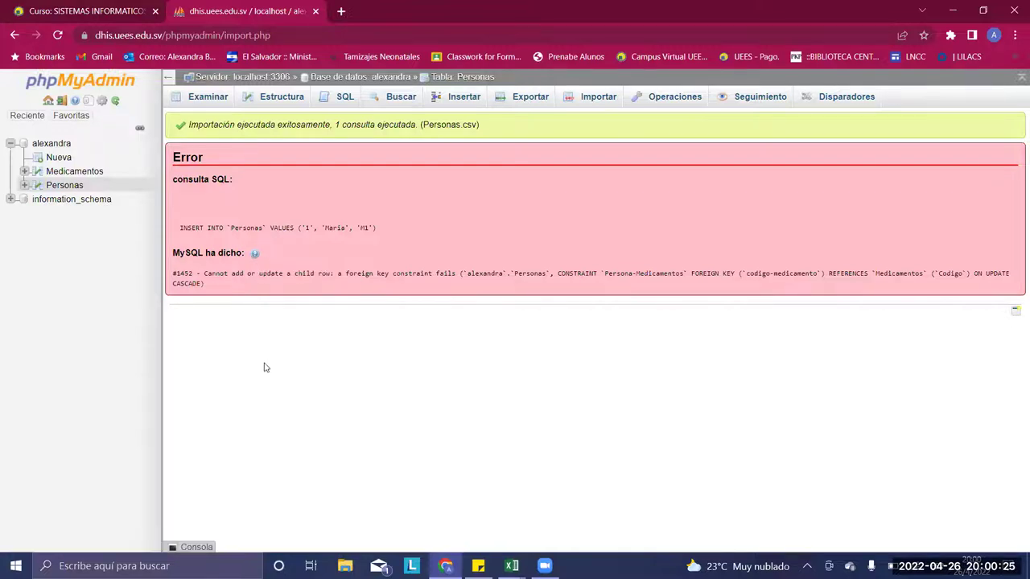
Step: Enlarge the import result page to read the full MySQL error message, then restore the normal page size
{"action": "scroll", "coordinate": [265, 367], "scroll_direction": "up", "scroll_amount": 1}
{"action": "scroll", "coordinate": [265, 367], "scroll_direction": "up", "scroll_amount": 3}
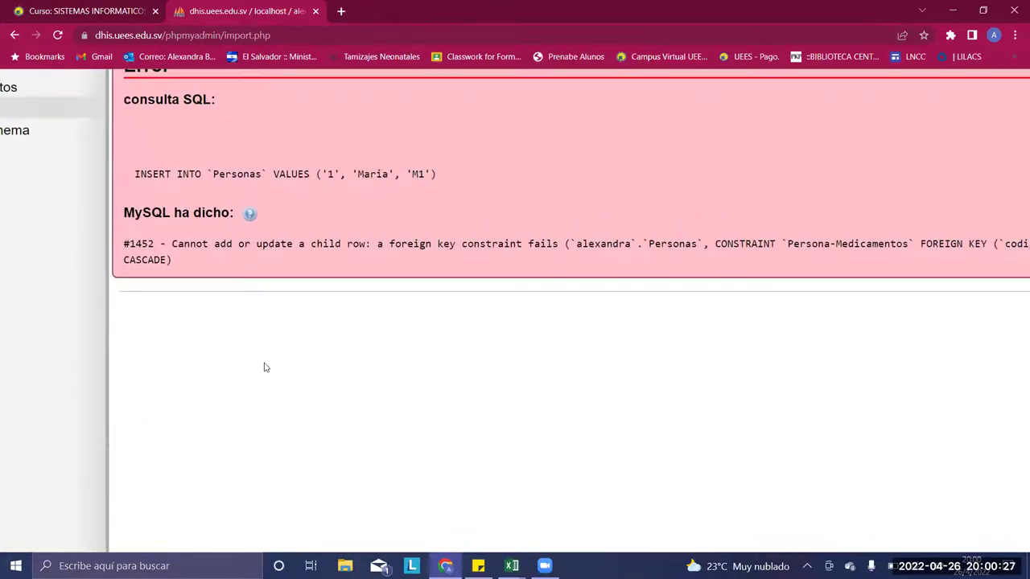
{"action": "scroll", "coordinate": [265, 367], "scroll_direction": "up", "scroll_amount": 2}
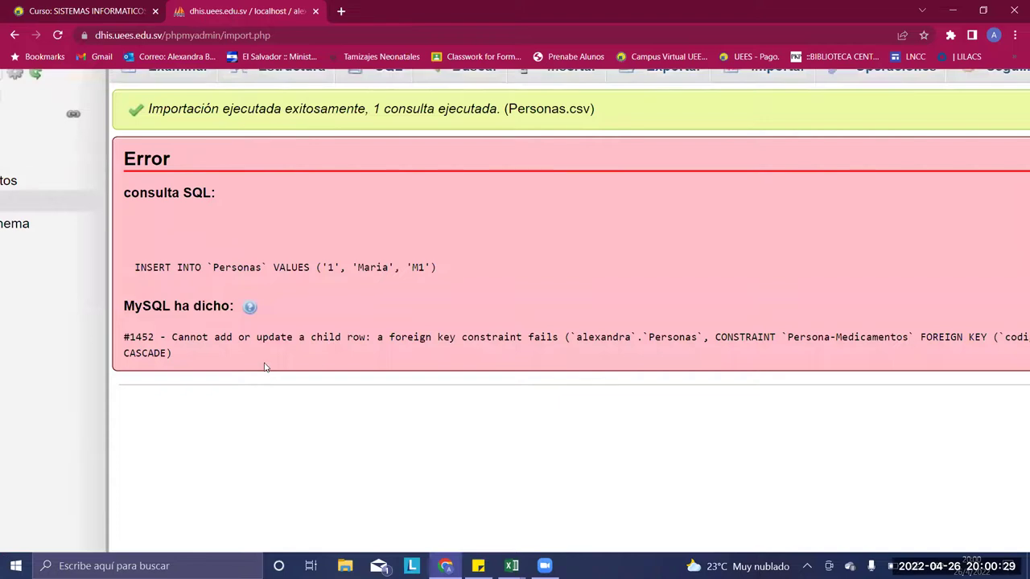
{"action": "scroll", "coordinate": [265, 367], "scroll_direction": "up", "scroll_amount": 2}
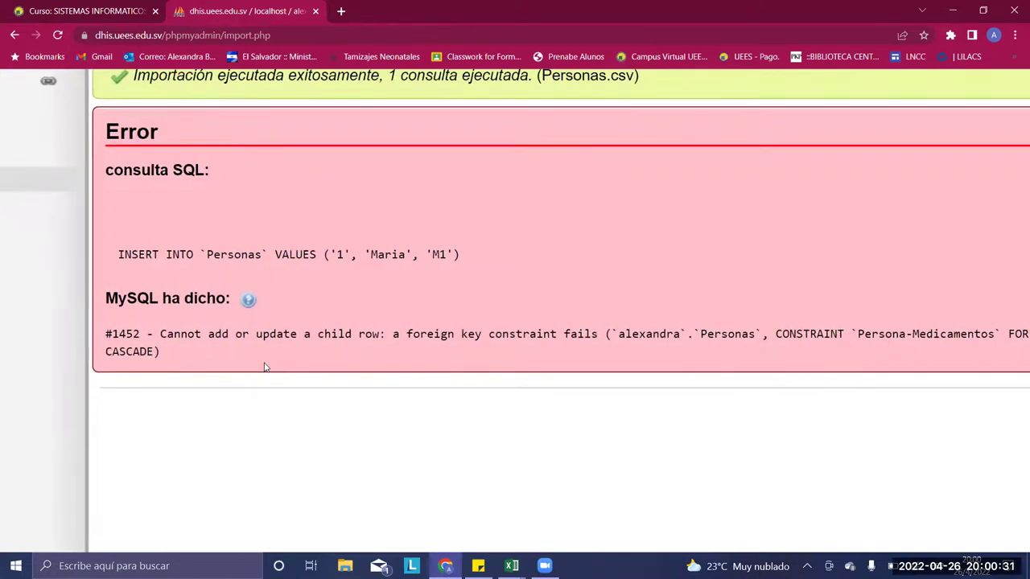
{"action": "scroll", "coordinate": [265, 367], "scroll_direction": "up", "scroll_amount": 1}
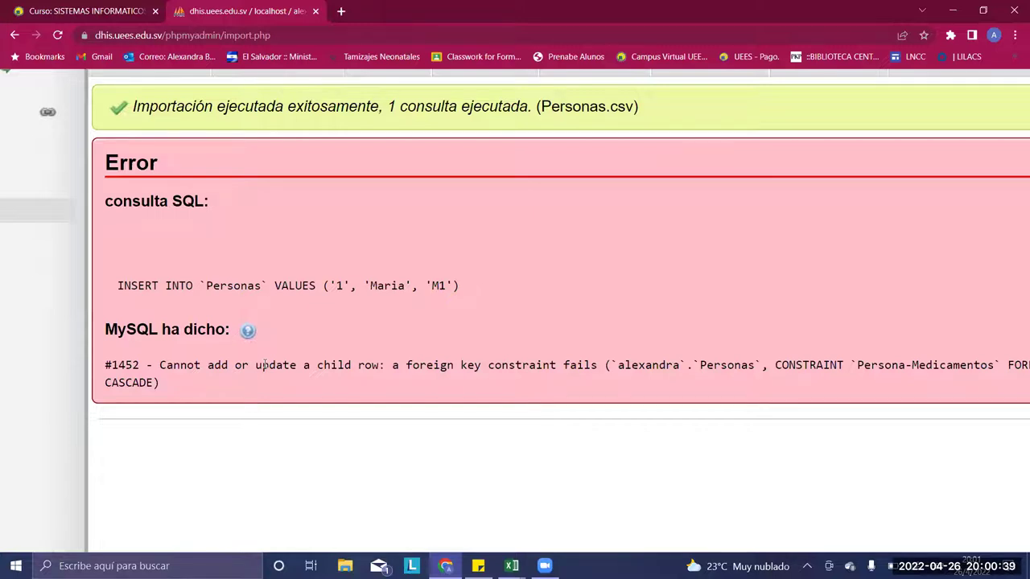
{"action": "scroll", "coordinate": [265, 367], "scroll_direction": "right", "scroll_amount": 5}
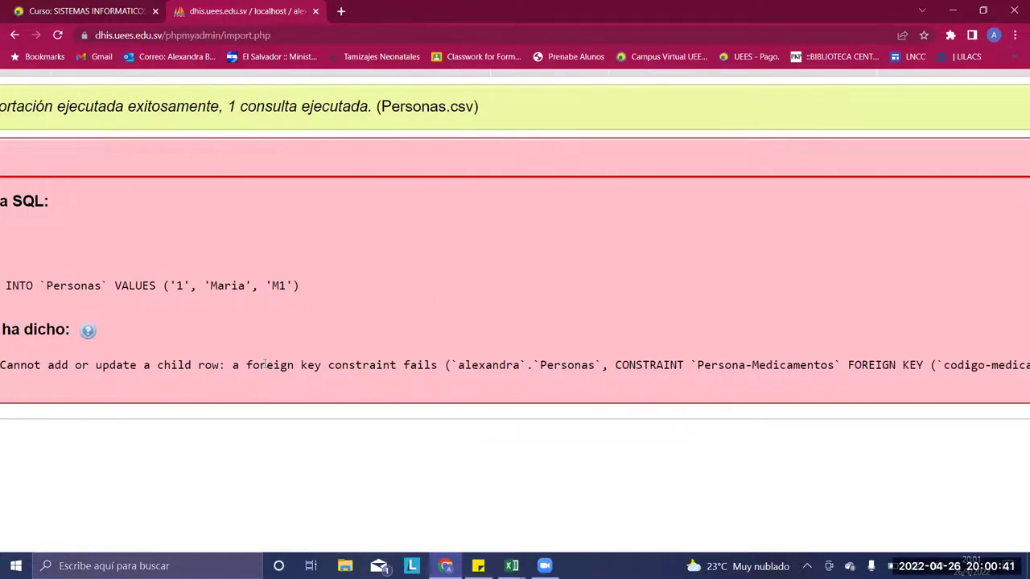
{"action": "scroll", "coordinate": [265, 364], "scroll_direction": "left", "scroll_amount": 8}
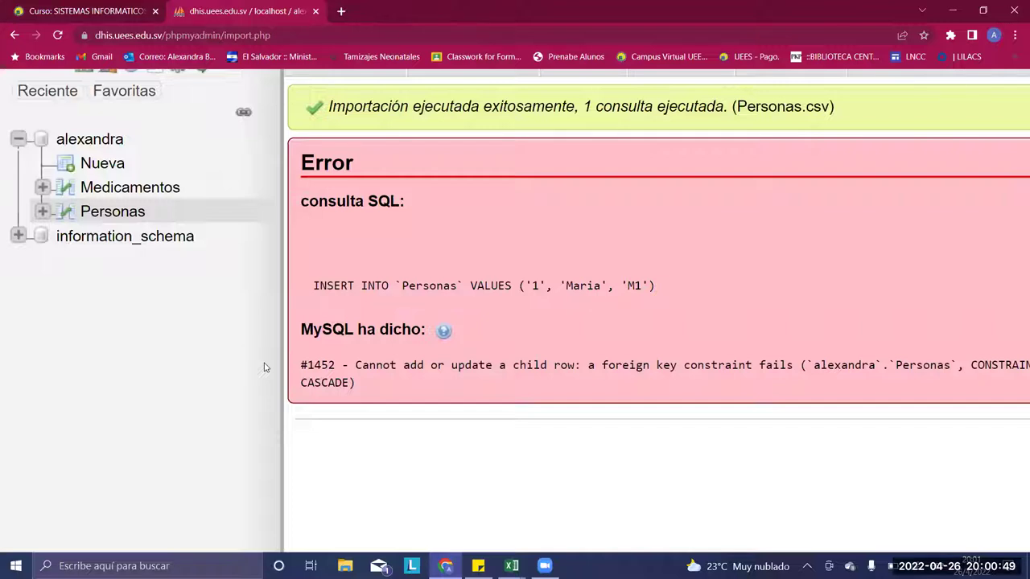
{"action": "key", "text": "ctrl+0"}
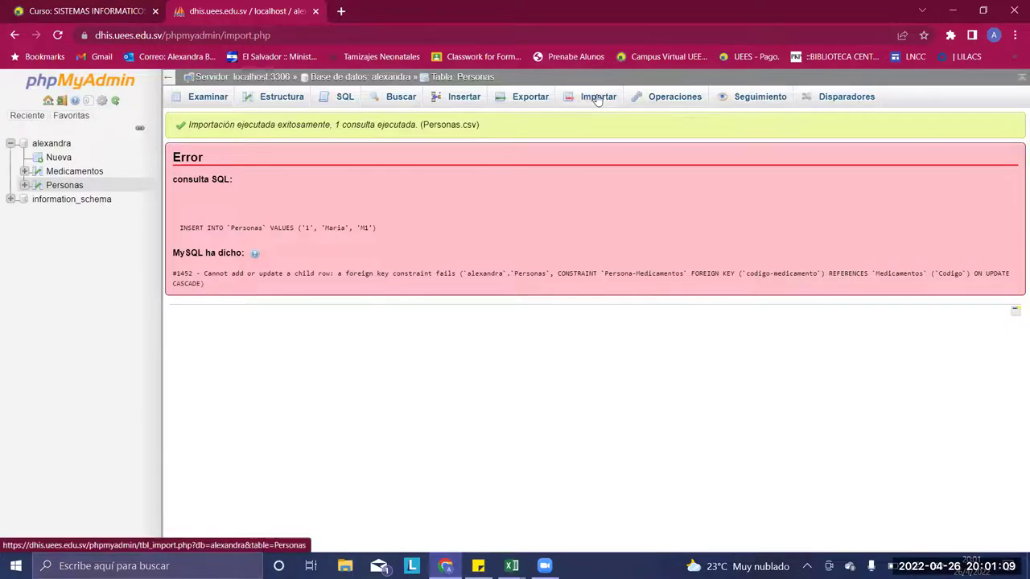
Step: Import Medicamentos.csv from the desktop into the Medicamentos table in CSV format, with the column separator set to a semicolon
{"action": "left_click", "coordinate": [71, 171]}
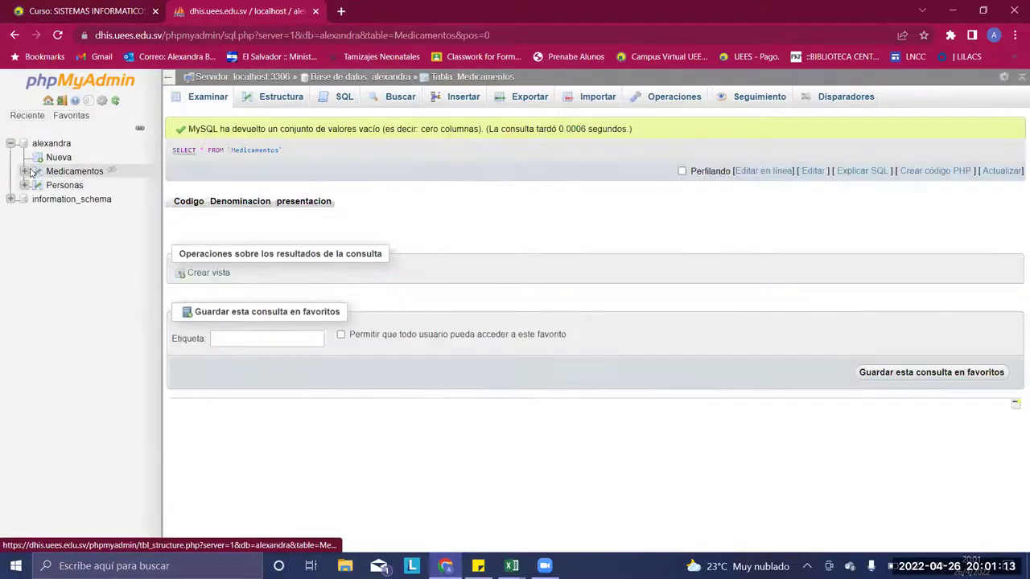
{"action": "left_click", "coordinate": [36, 172]}
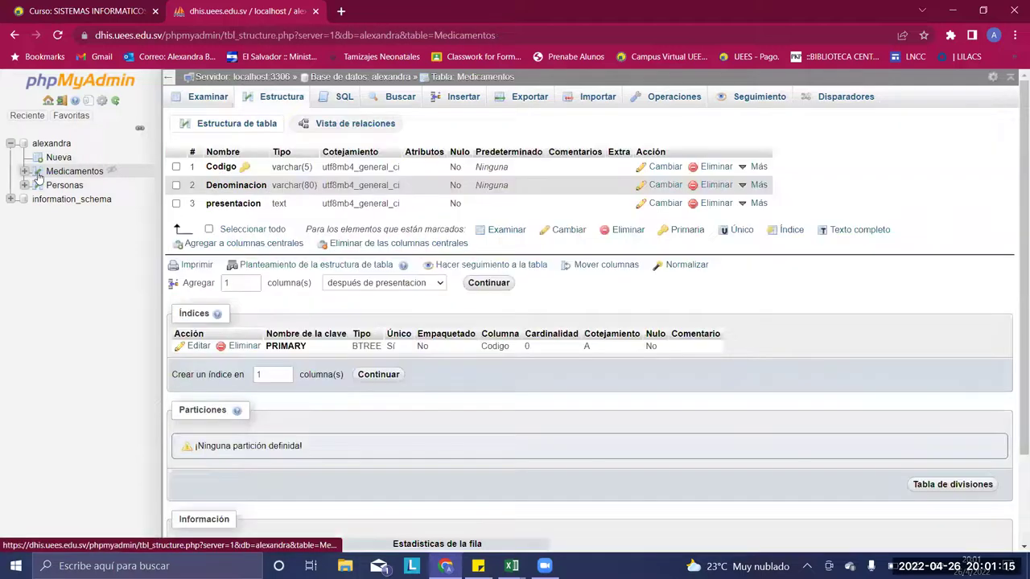
{"action": "left_click", "coordinate": [586, 98]}
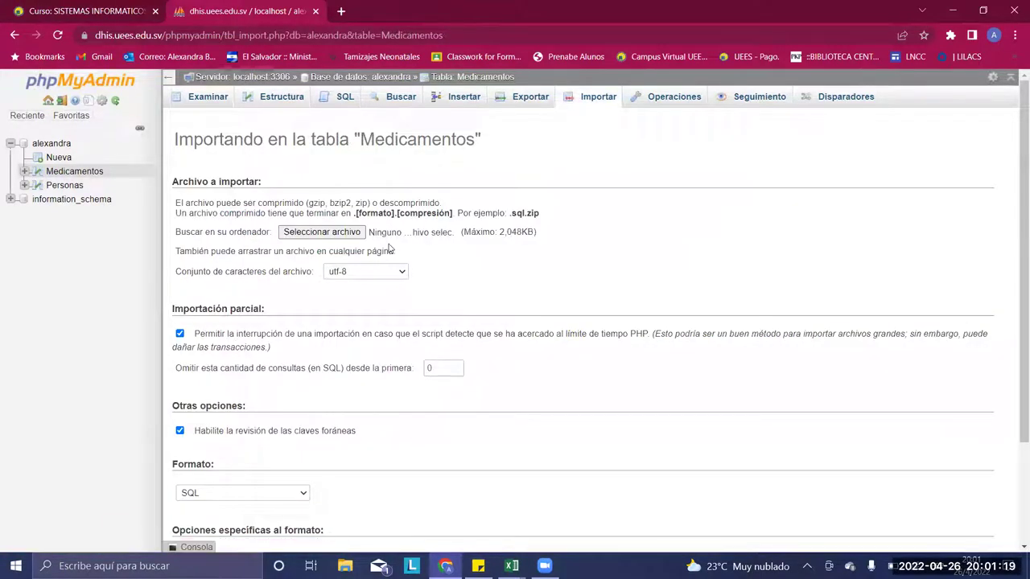
{"action": "left_click", "coordinate": [354, 234]}
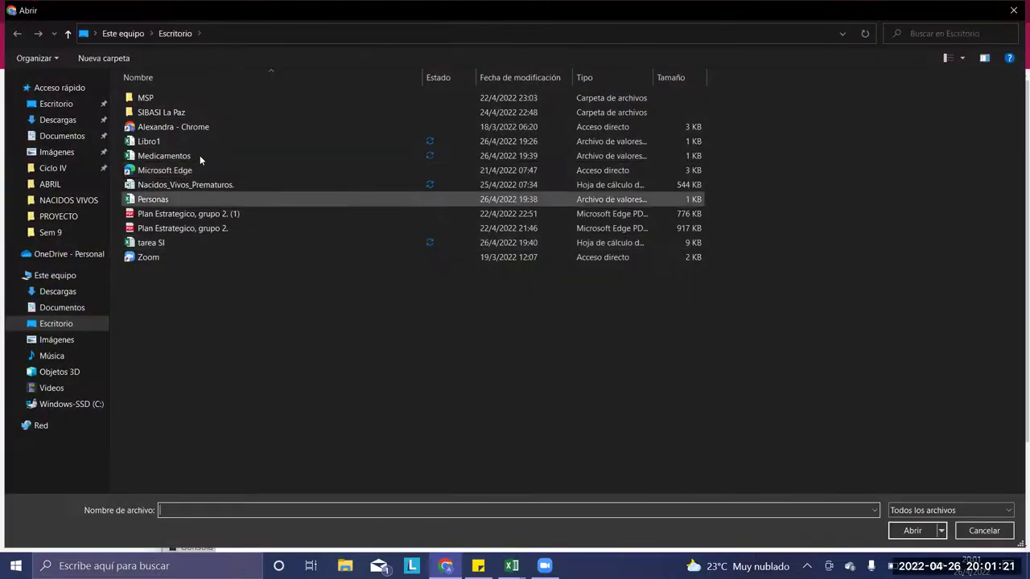
{"action": "double_click", "coordinate": [200, 156]}
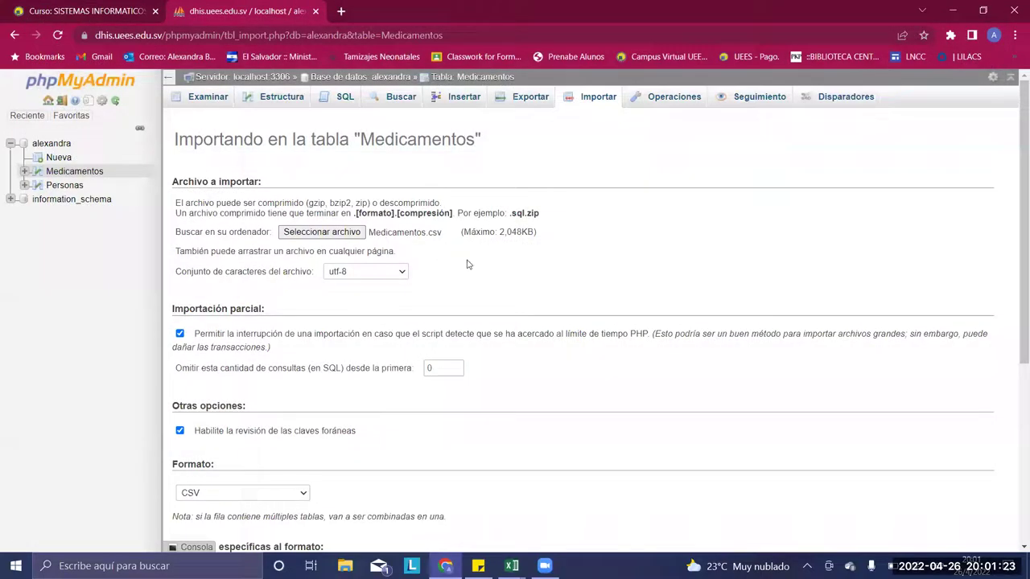
{"action": "scroll", "coordinate": [527, 290], "scroll_direction": "down", "scroll_amount": 4}
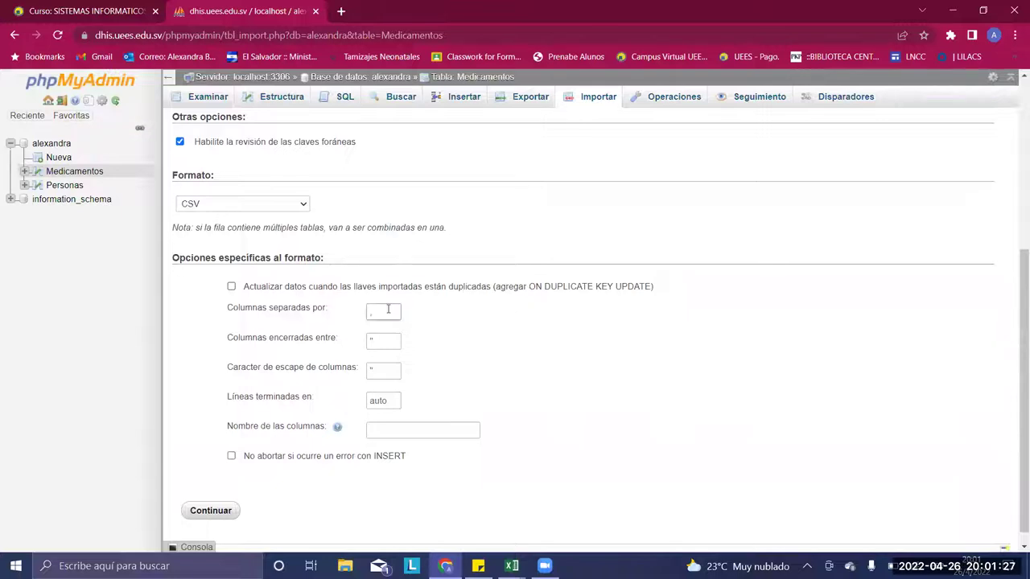
{"action": "left_click", "coordinate": [388, 310]}
{"action": "left_click", "coordinate": [209, 511]}
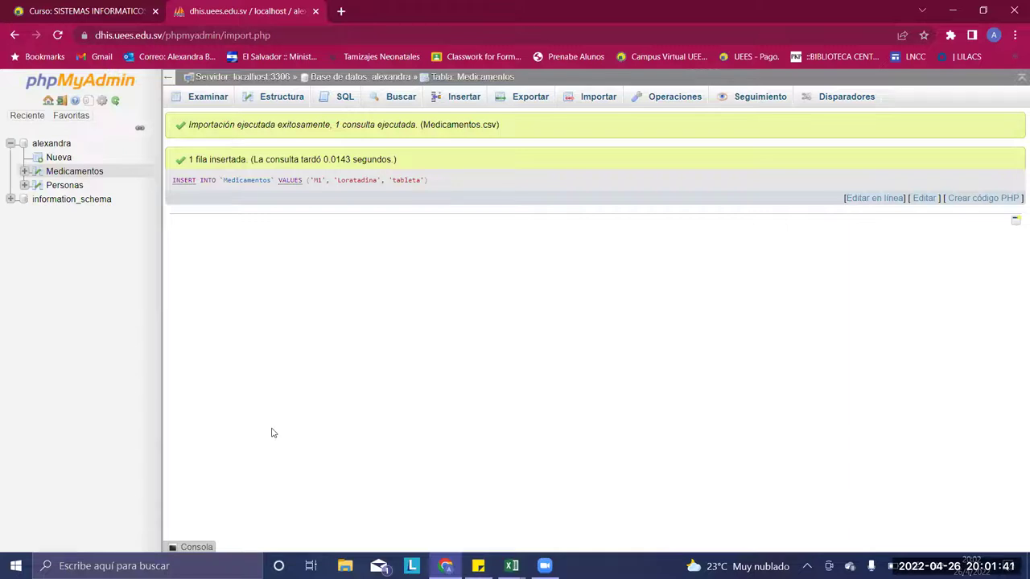
Step: Import Personas.csv from the desktop into the Personas table in CSV format, with the column separator set to a semicolon
{"action": "left_click", "coordinate": [39, 188]}
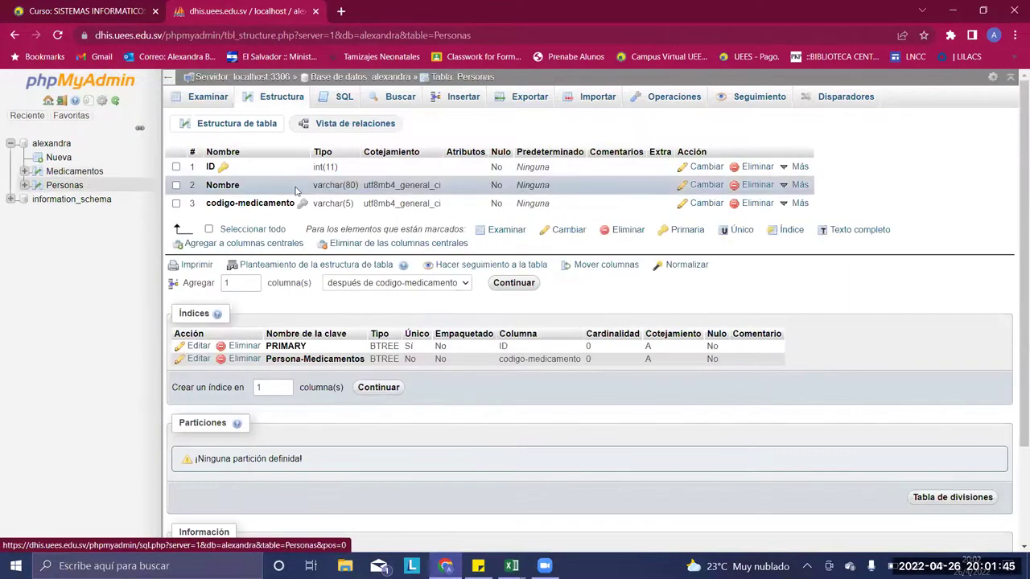
{"action": "left_click", "coordinate": [569, 95]}
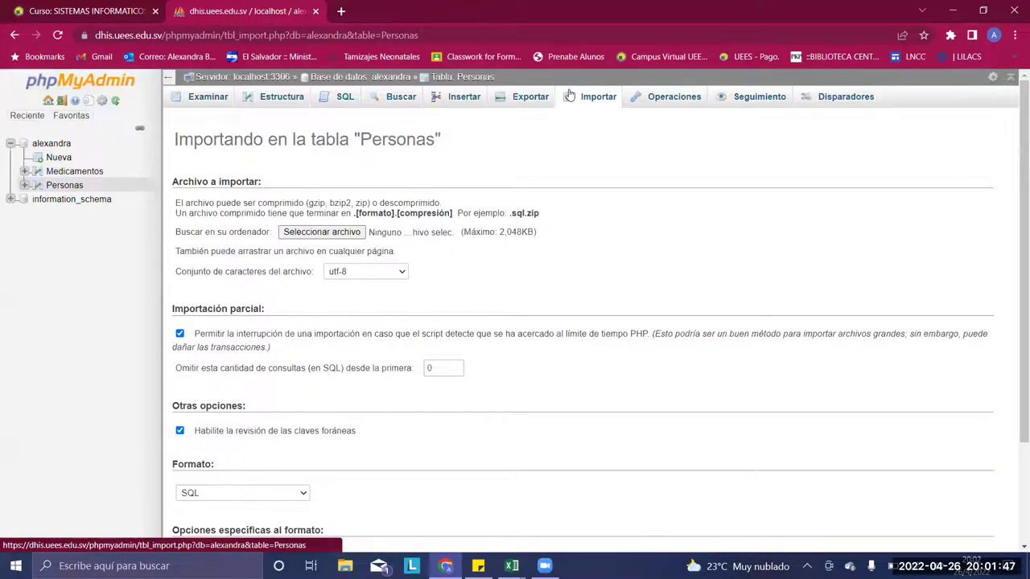
{"action": "left_click", "coordinate": [362, 232]}
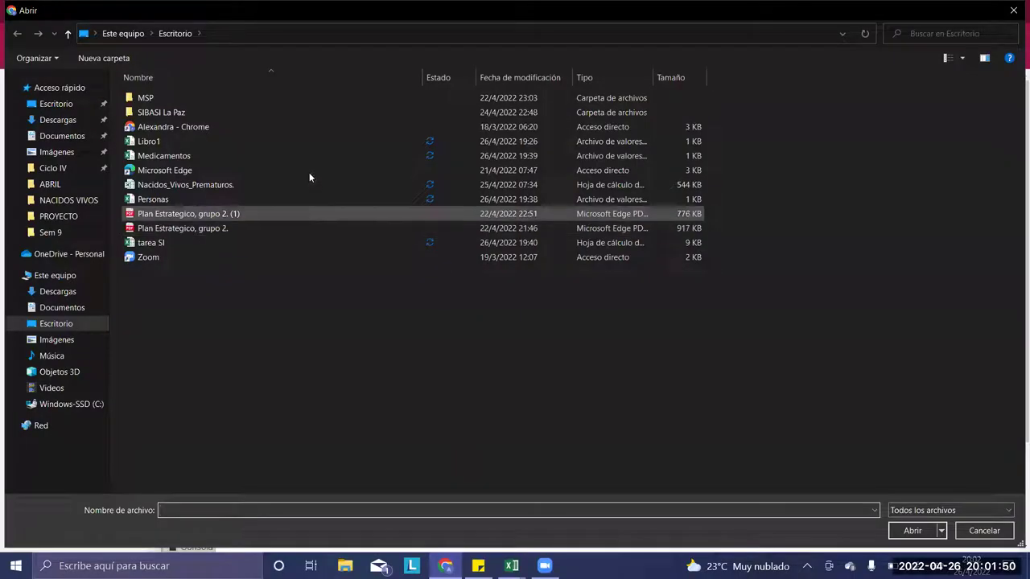
{"action": "double_click", "coordinate": [309, 199]}
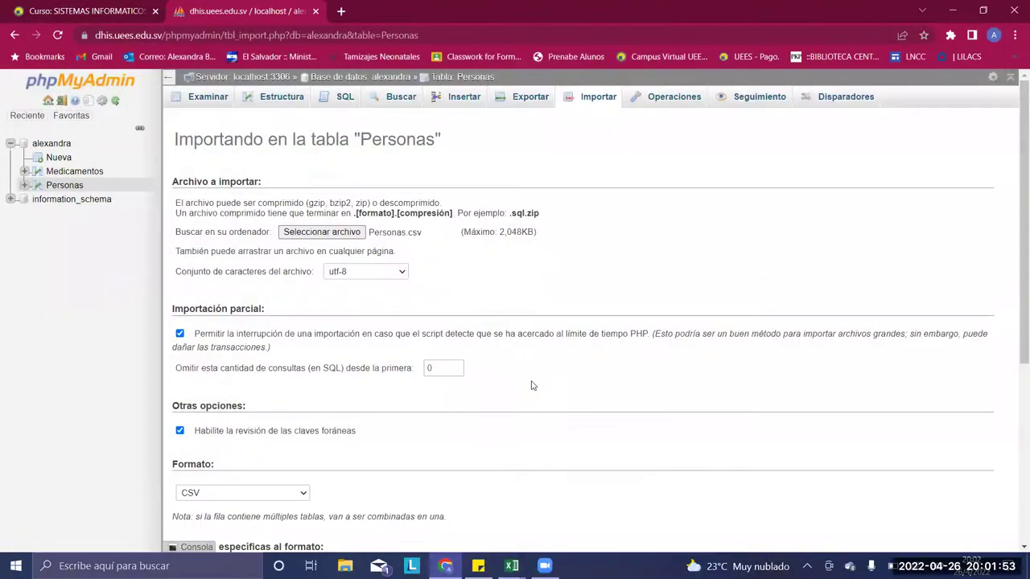
{"action": "scroll", "coordinate": [482, 374], "scroll_direction": "down", "scroll_amount": 3}
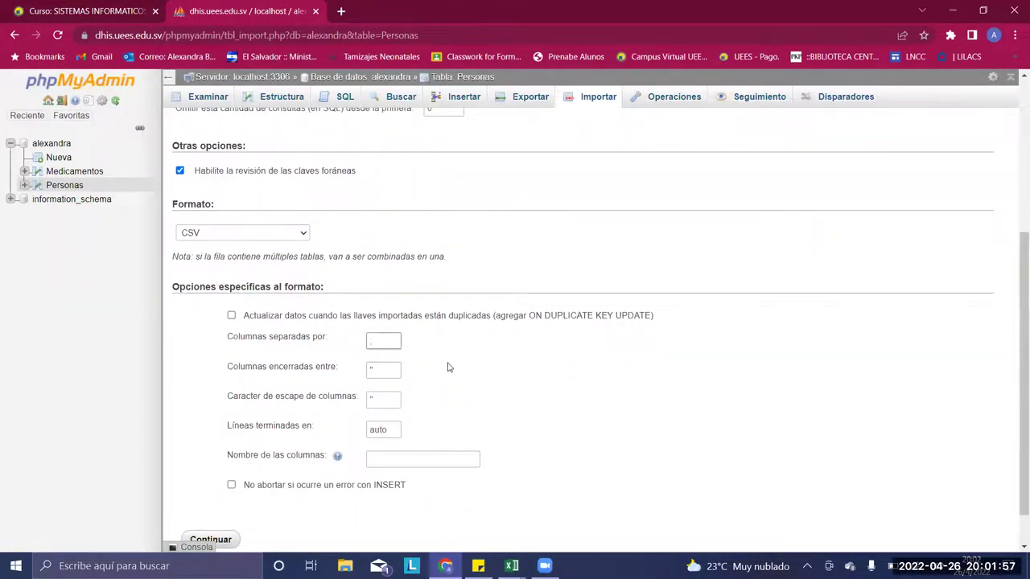
{"action": "scroll", "coordinate": [449, 368], "scroll_direction": "down", "scroll_amount": 1}
{"action": "left_click", "coordinate": [206, 498]}
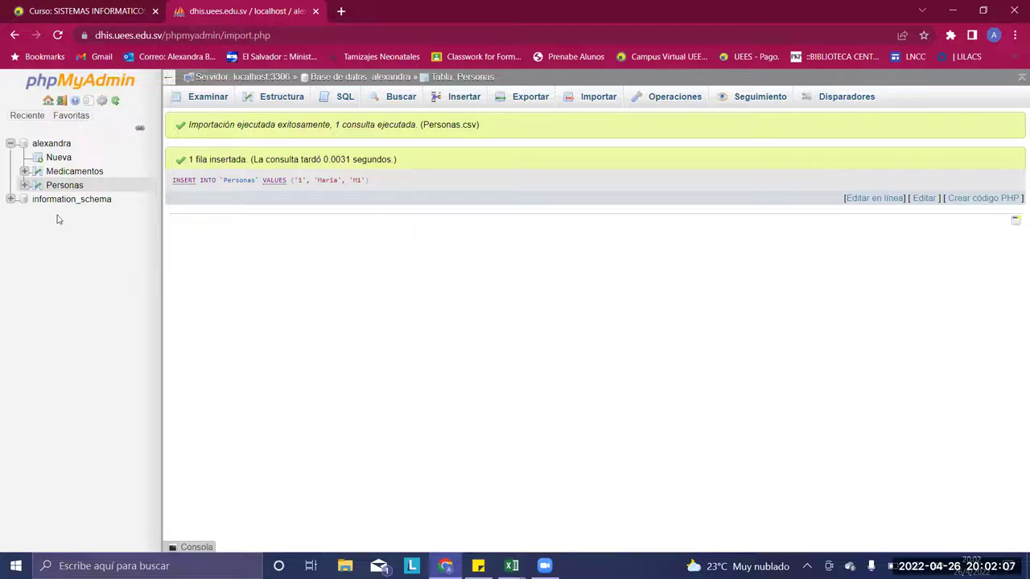
Step: Check the structure of the Personas and Medicamentos tables, consult the course page and return to phpMyAdmin
{"action": "left_click", "coordinate": [36, 188]}
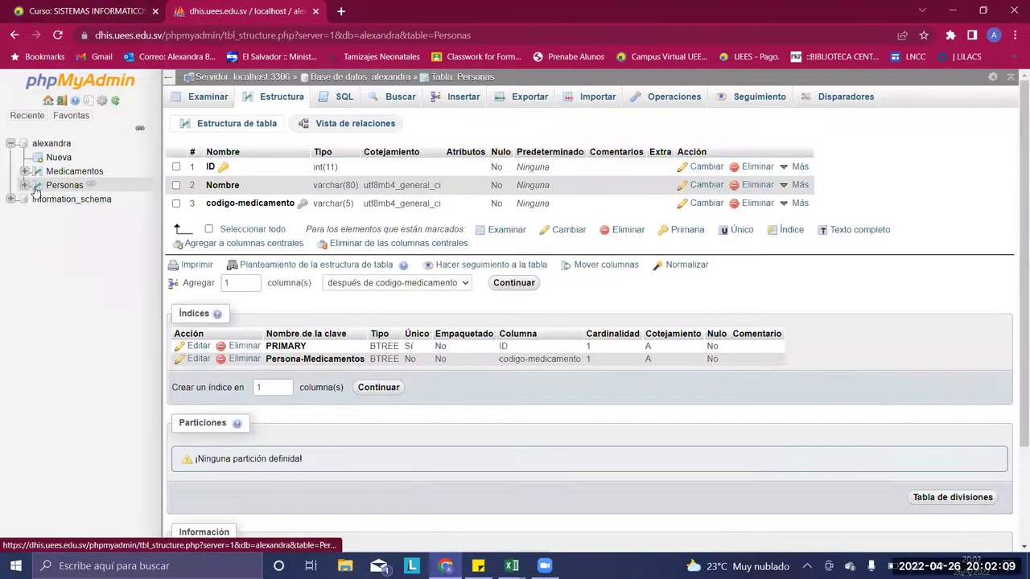
{"action": "left_click", "coordinate": [38, 174]}
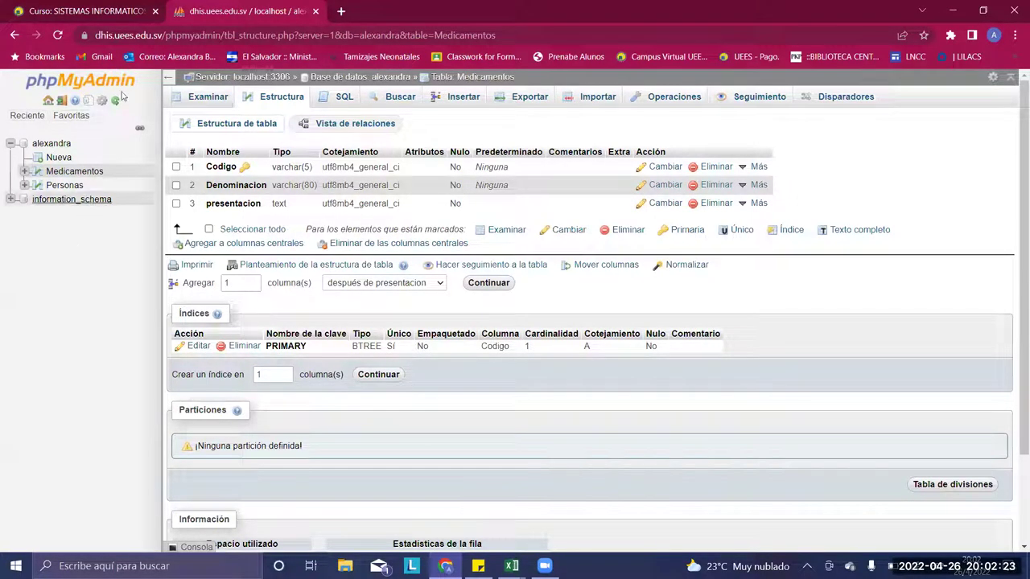
{"action": "left_click", "coordinate": [101, 15]}
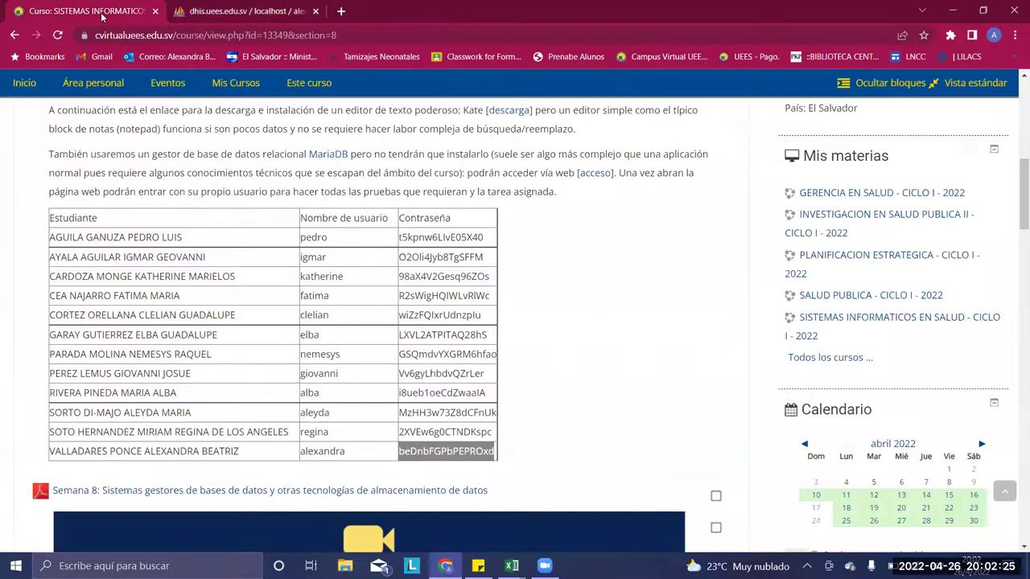
{"action": "left_click", "coordinate": [239, 15]}
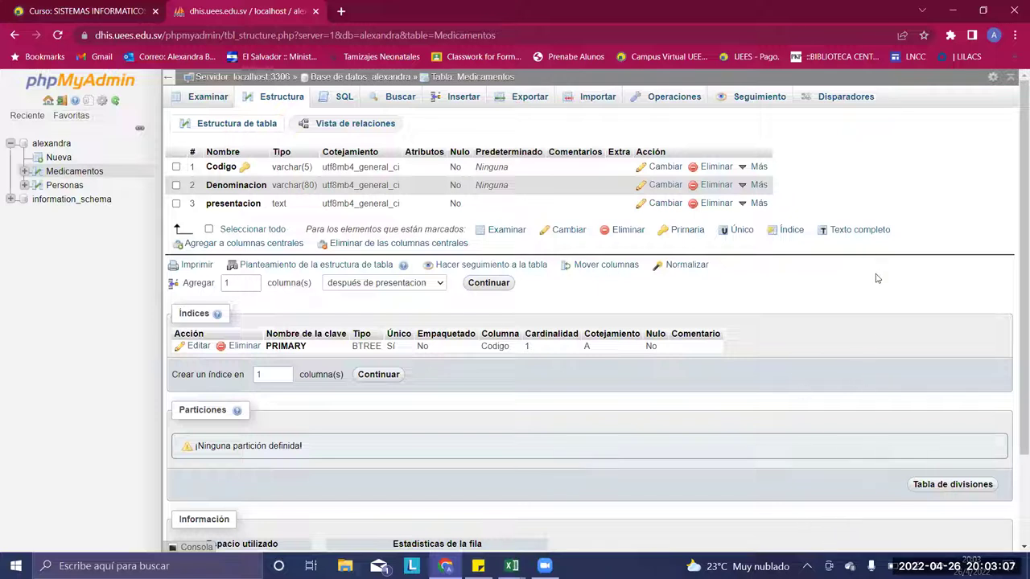
Step: Review the import settings of the Medicamentos table, including partial import, foreign key check and SQL format options
{"action": "left_click", "coordinate": [588, 103]}
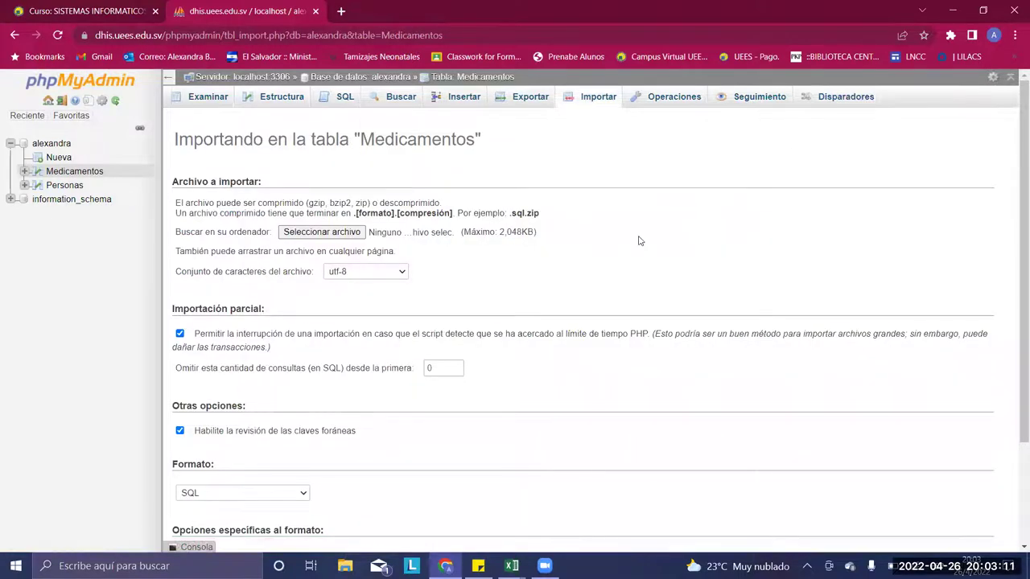
{"action": "scroll", "coordinate": [639, 241], "scroll_direction": "down", "scroll_amount": 1}
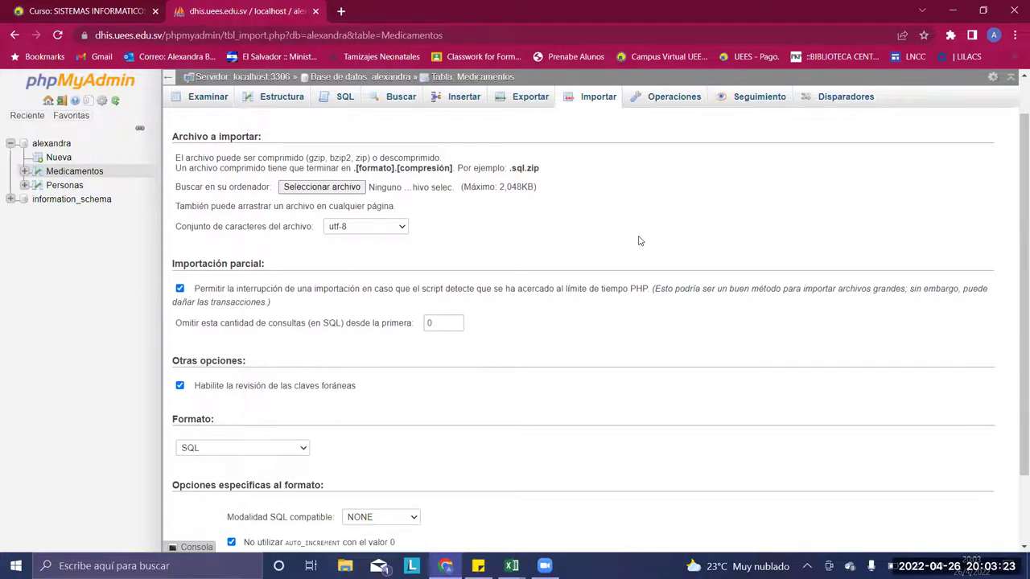
{"action": "scroll", "coordinate": [640, 240], "scroll_direction": "down", "scroll_amount": 2}
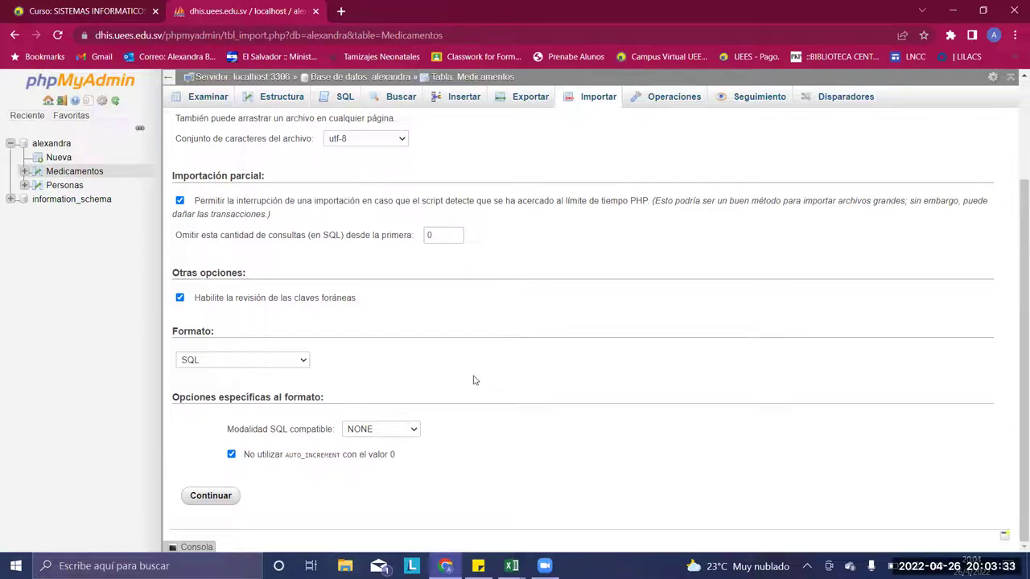
{"action": "scroll", "coordinate": [474, 379], "scroll_direction": "up", "scroll_amount": 1}
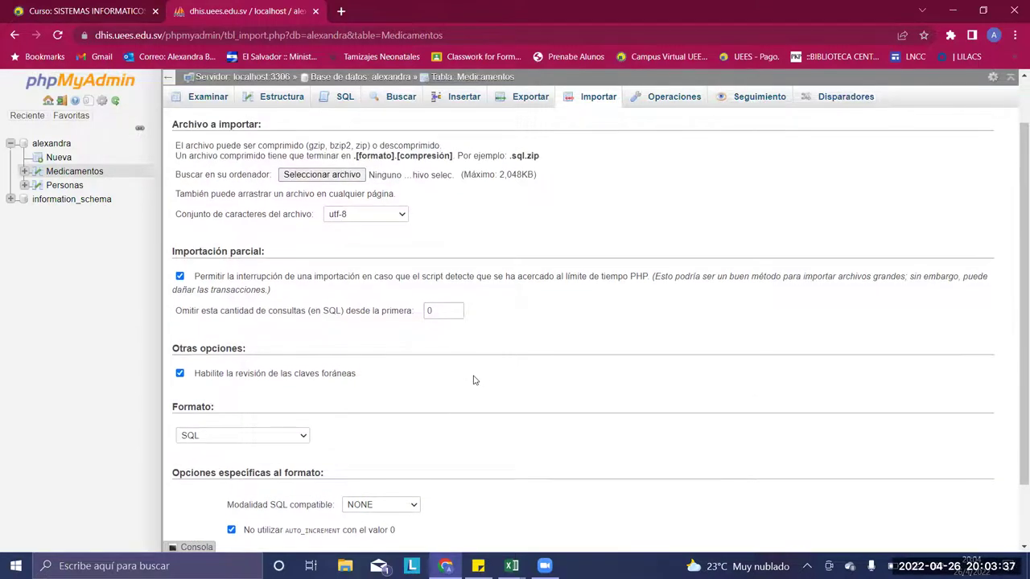
{"action": "scroll", "coordinate": [474, 379], "scroll_direction": "down", "scroll_amount": 1}
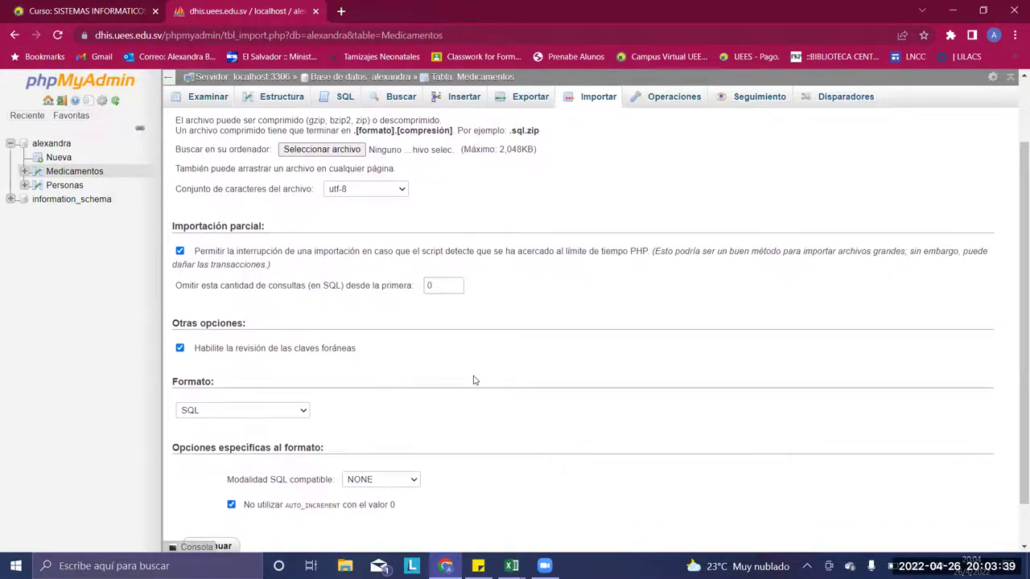
{"action": "scroll", "coordinate": [474, 380], "scroll_direction": "down", "scroll_amount": 1}
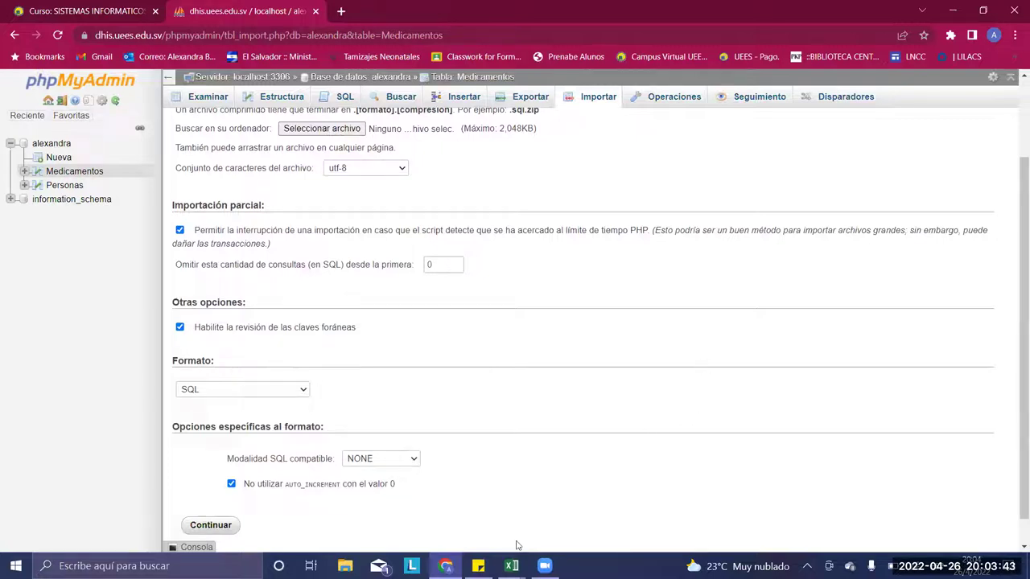
Step: Go to the desktop and open the Personas CSV file with Notepad (Bloc de notas)
{"action": "left_click", "coordinate": [512, 566]}
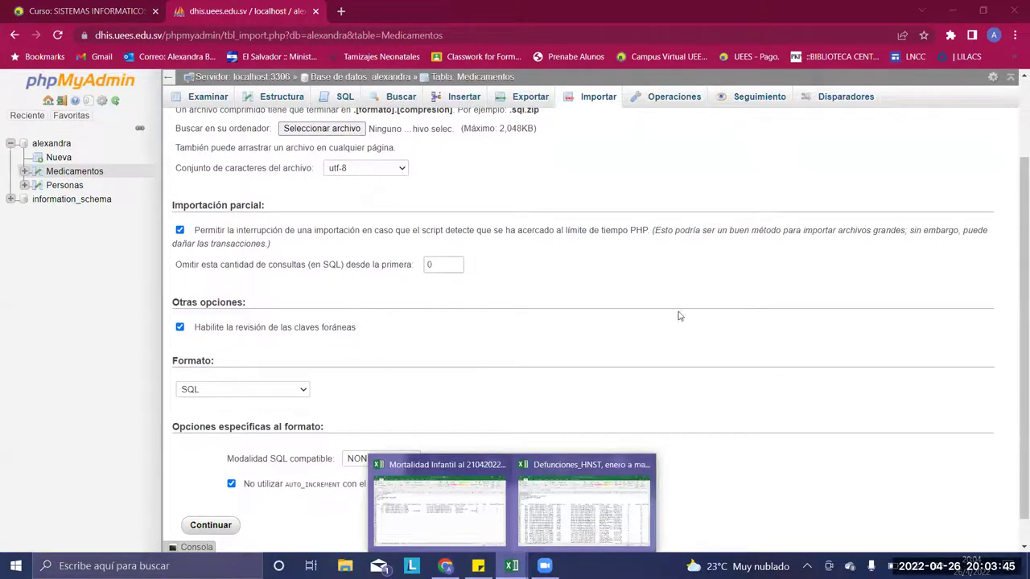
{"action": "left_click", "coordinate": [952, 11]}
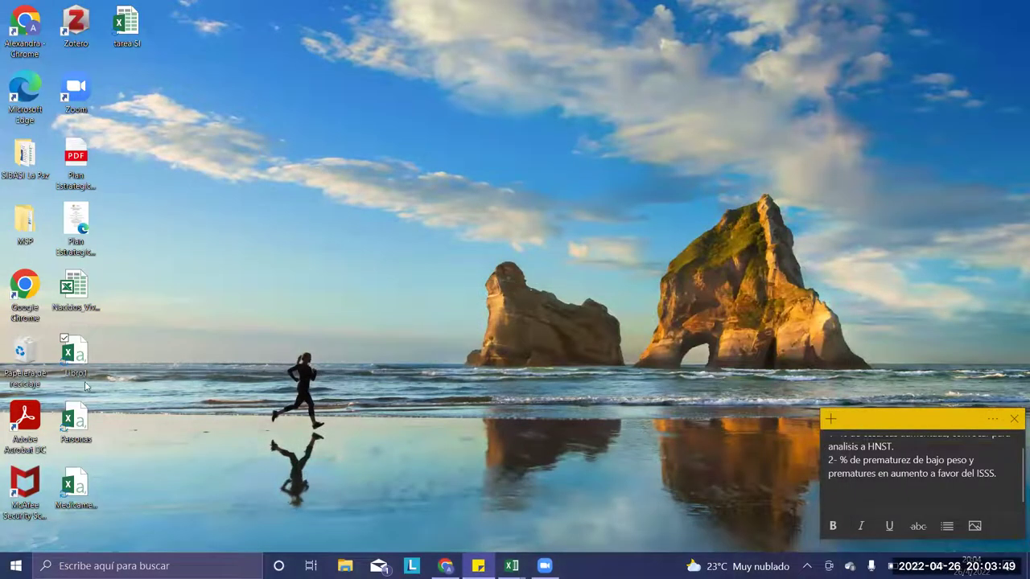
{"action": "left_click", "coordinate": [81, 426]}
{"action": "right_click", "coordinate": [81, 426]}
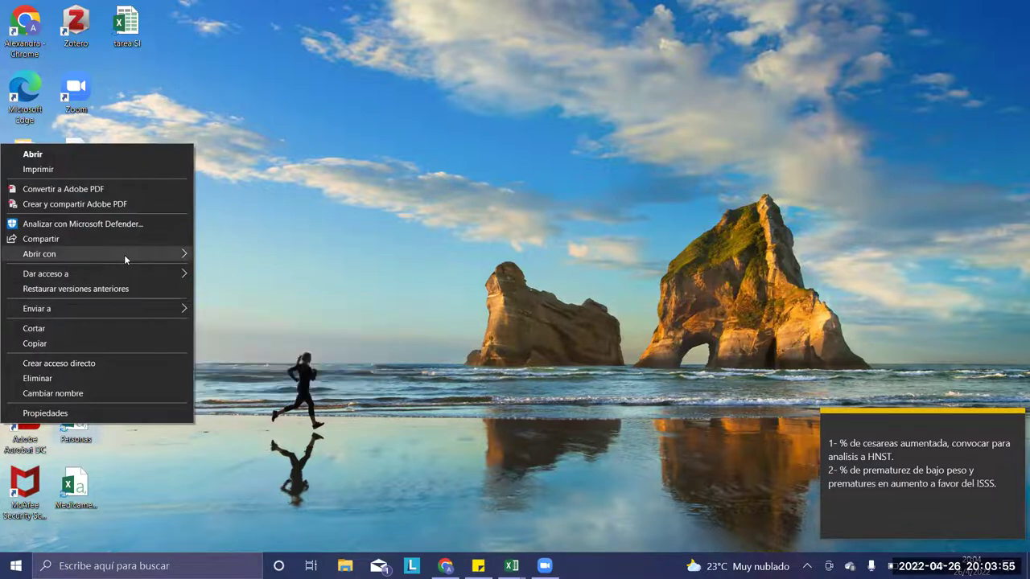
{"action": "mouse_move", "coordinate": [190, 260]}
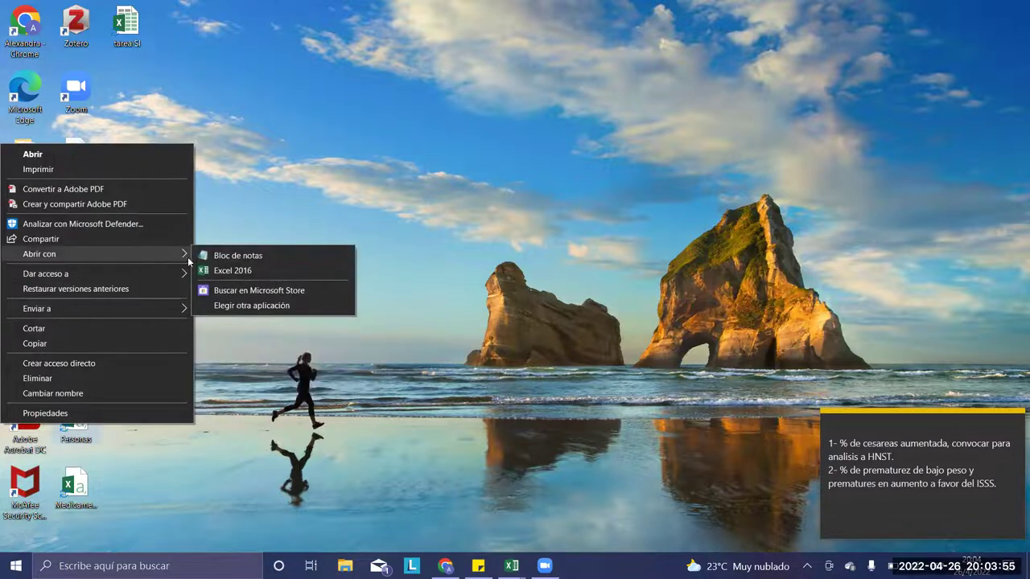
{"action": "left_click", "coordinate": [229, 256]}
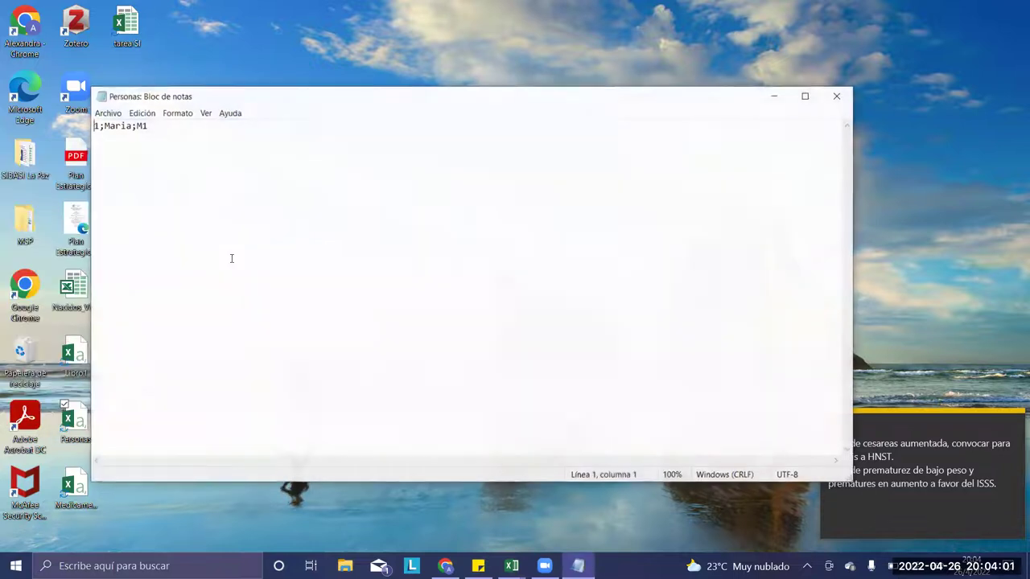
Step: Add a second semicolon-separated record with ID 2, a person's first name and medicine code M1, save the Personas file and close it
{"action": "key", "text": "Return"}
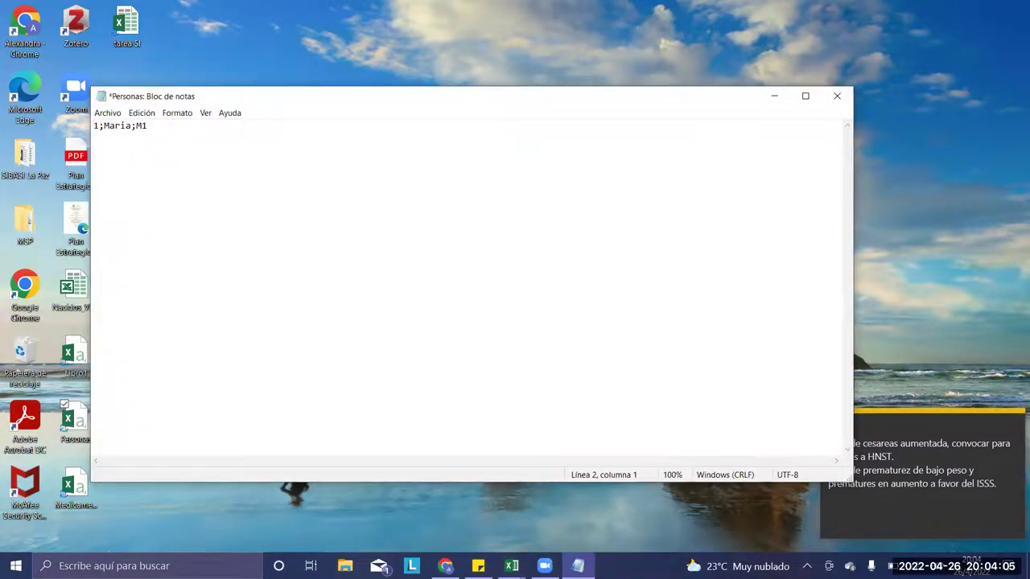
{"action": "type", "text": "2;S"}
{"action": "key", "text": "BackSpace"}
{"action": "key", "text": "BackSpace"}
{"action": "type", "text": ";Sofia;M2"}
{"action": "key", "text": "BackSpace"}
{"action": "type", "text": "1"}
{"action": "left_click", "coordinate": [107, 112]}
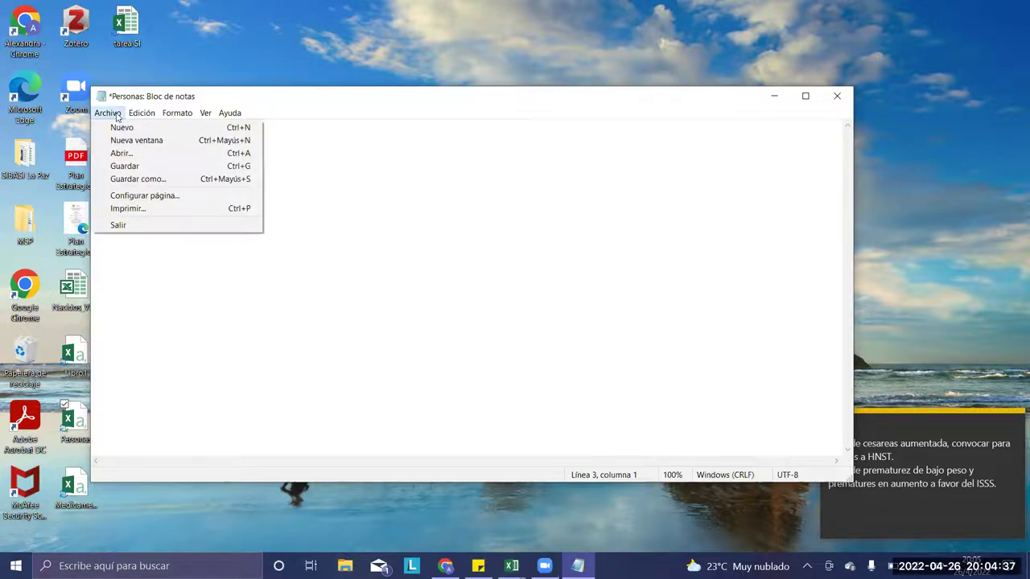
{"action": "left_click", "coordinate": [129, 167]}
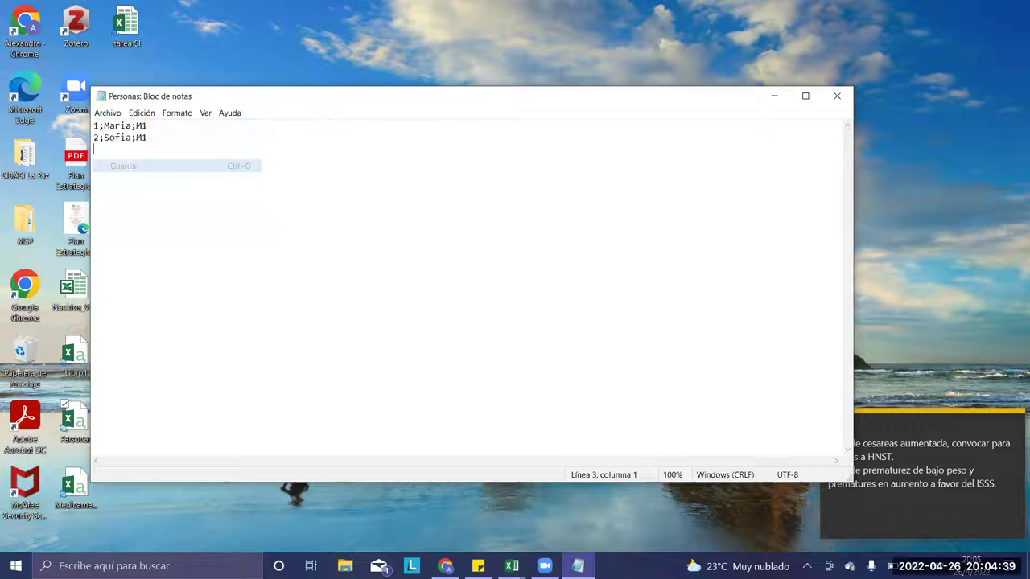
{"action": "left_click", "coordinate": [837, 96]}
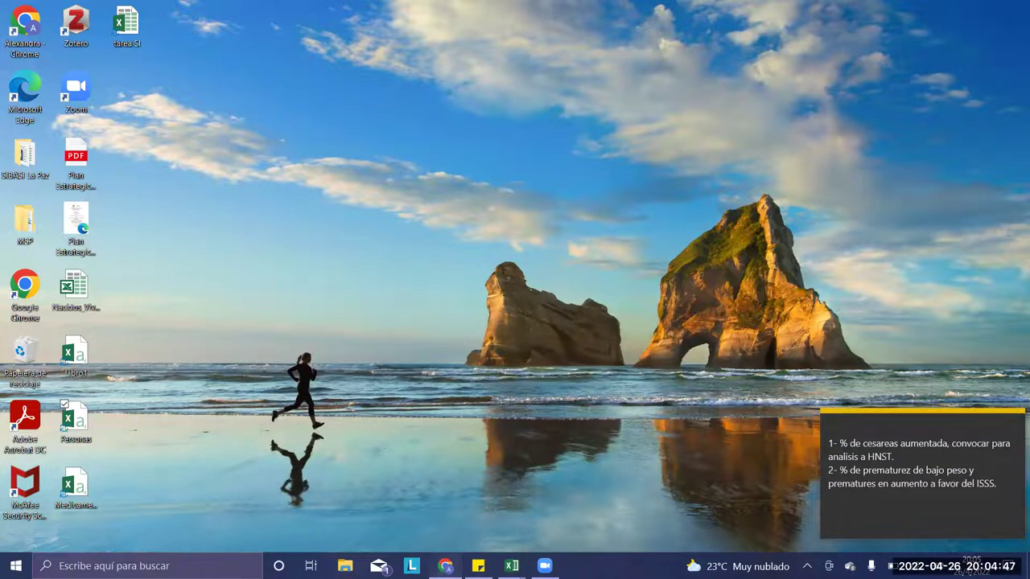
Step: Return to phpMyAdmin in the browser and open the import settings of the Personas table
{"action": "key", "text": "alt+Tab"}
{"action": "scroll", "coordinate": [567, 224], "scroll_direction": "up", "scroll_amount": 2}
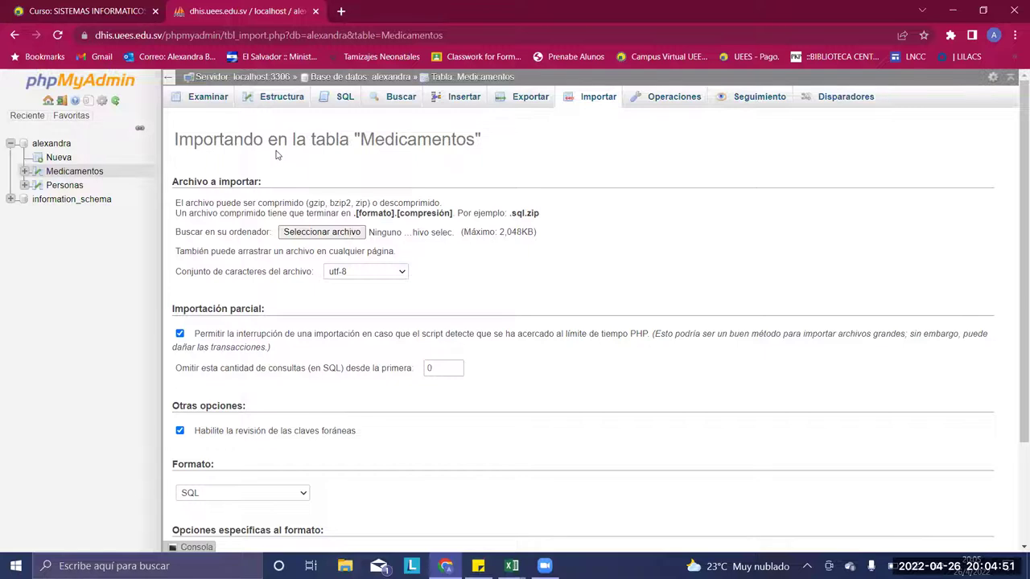
{"action": "left_click", "coordinate": [193, 96]}
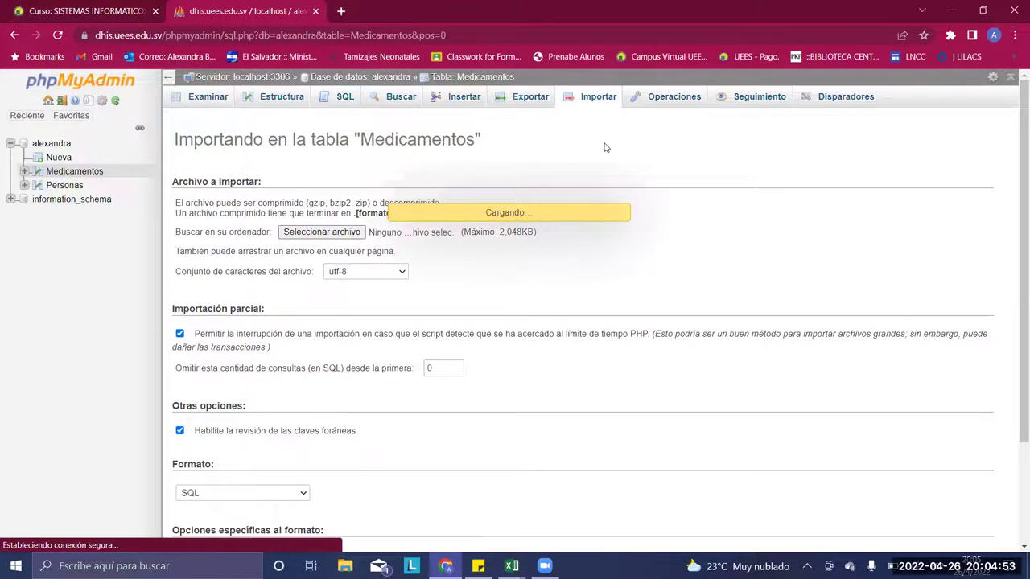
{"action": "left_click", "coordinate": [600, 97]}
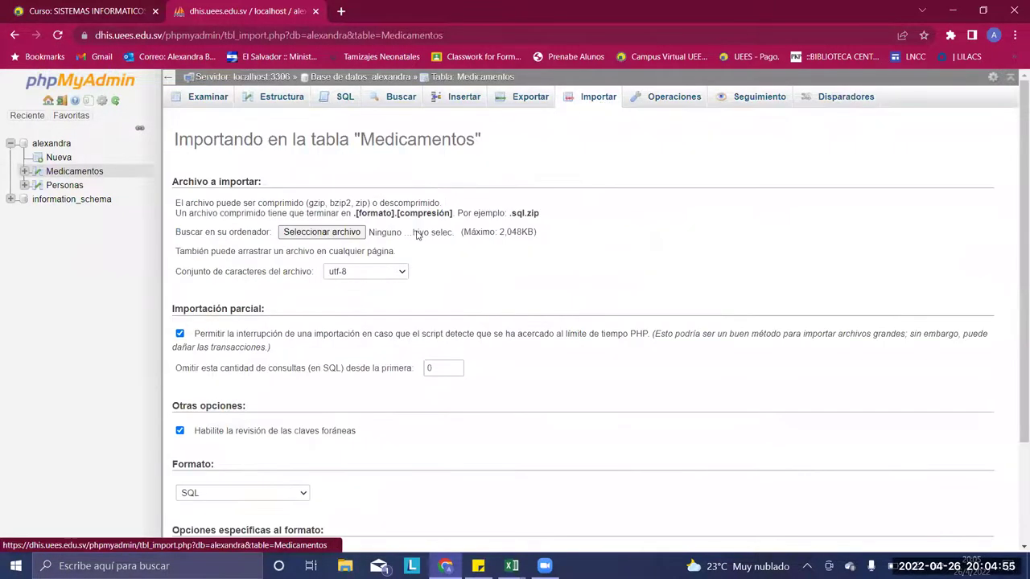
{"action": "left_click", "coordinate": [48, 185]}
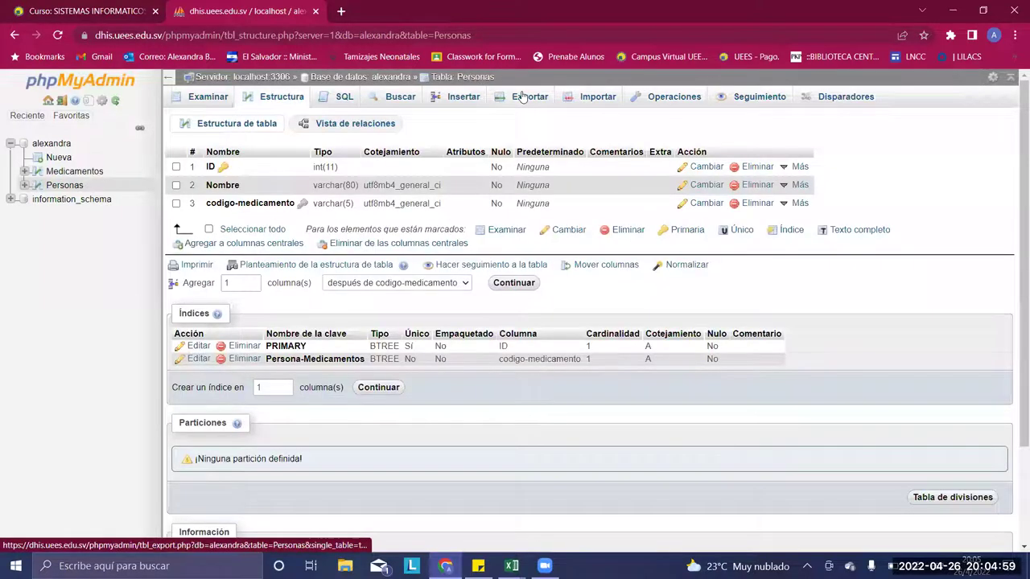
{"action": "left_click", "coordinate": [596, 98]}
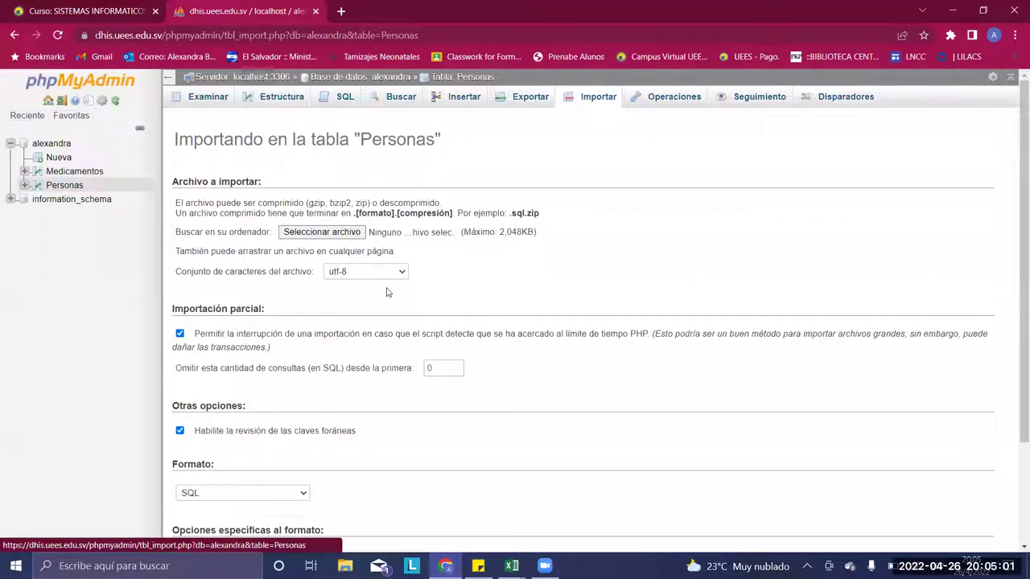
Step: Try to import Personas.csv into the Personas table as semicolon-separated CSV and browse the table's rows
{"action": "left_click", "coordinate": [283, 233]}
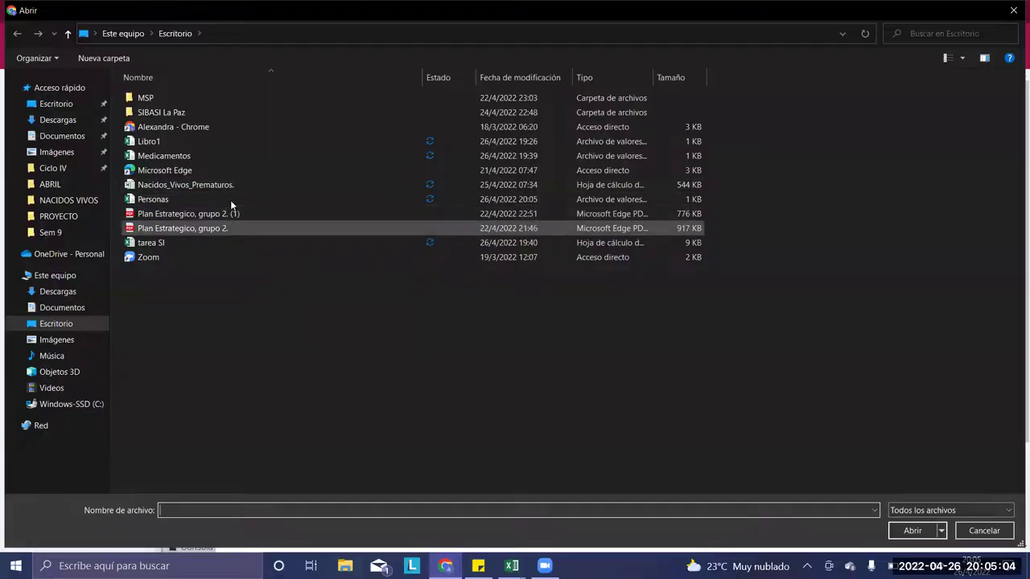
{"action": "double_click", "coordinate": [231, 202]}
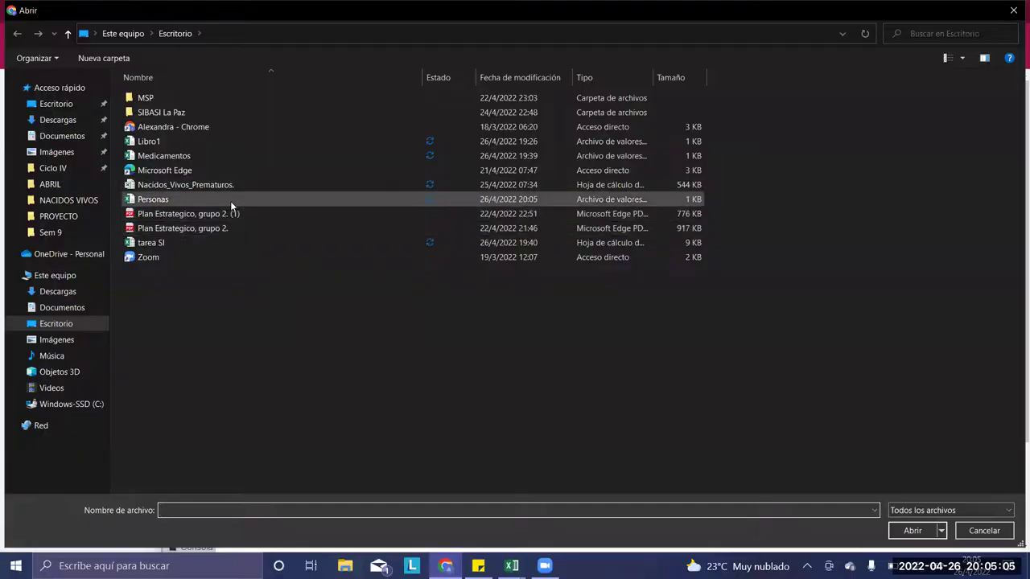
{"action": "scroll", "coordinate": [518, 332], "scroll_direction": "down", "scroll_amount": 4}
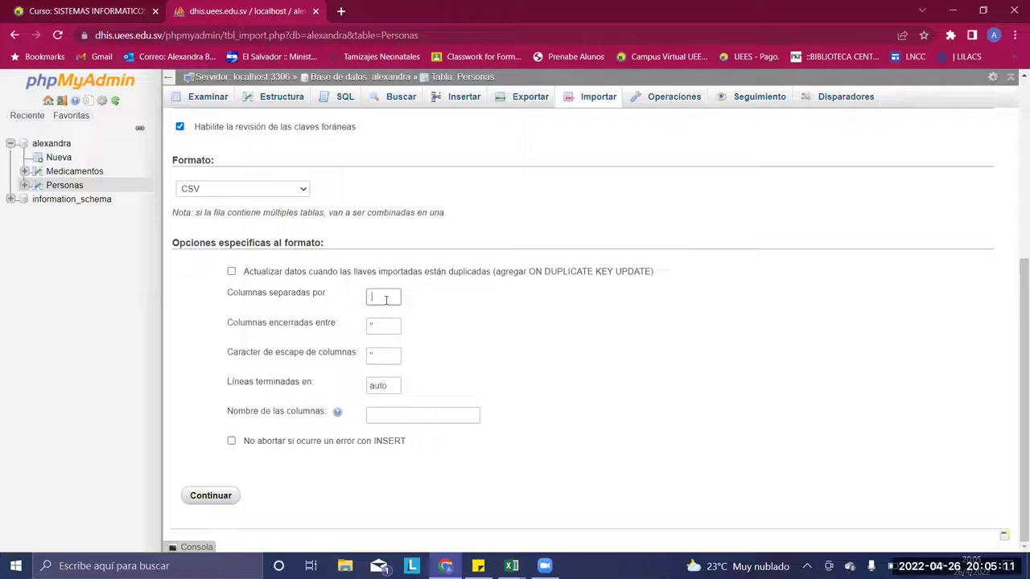
{"action": "left_click", "coordinate": [224, 498]}
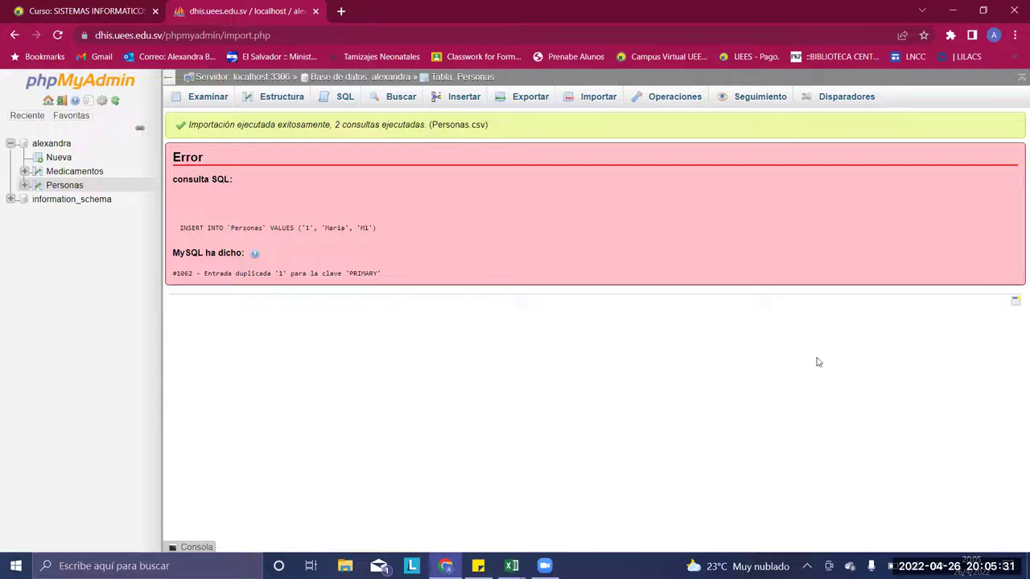
{"action": "left_click", "coordinate": [222, 97]}
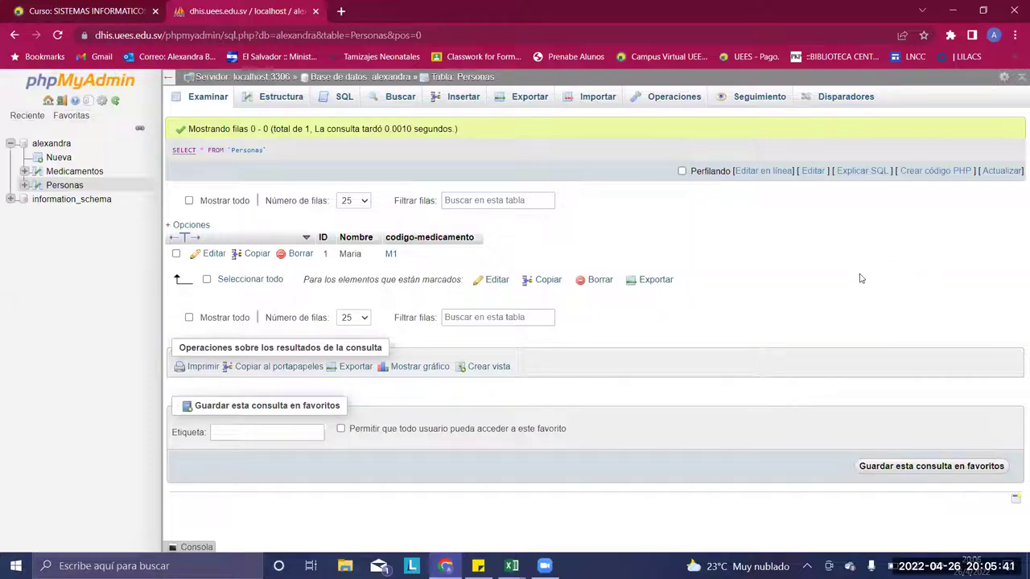
Step: Reopen the import settings of the Personas table and select Personas.csv from the desktop as the file to import
{"action": "left_click", "coordinate": [586, 103]}
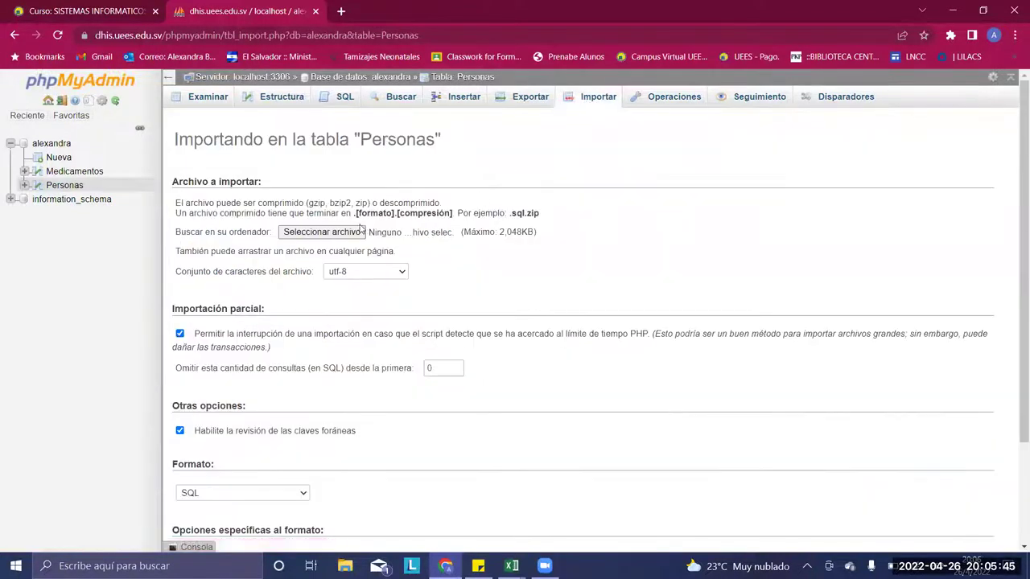
{"action": "left_click", "coordinate": [360, 233]}
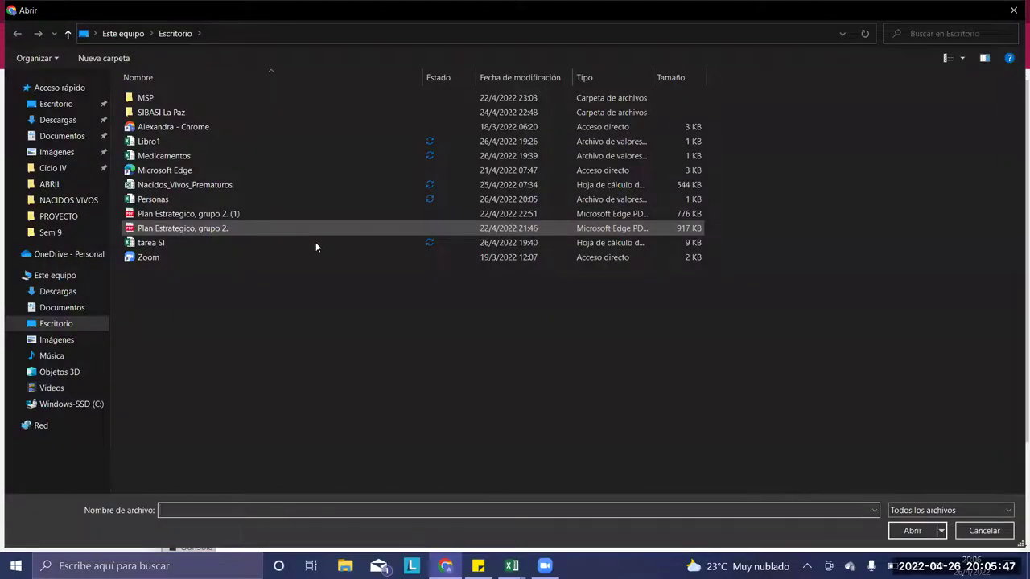
{"action": "double_click", "coordinate": [319, 199]}
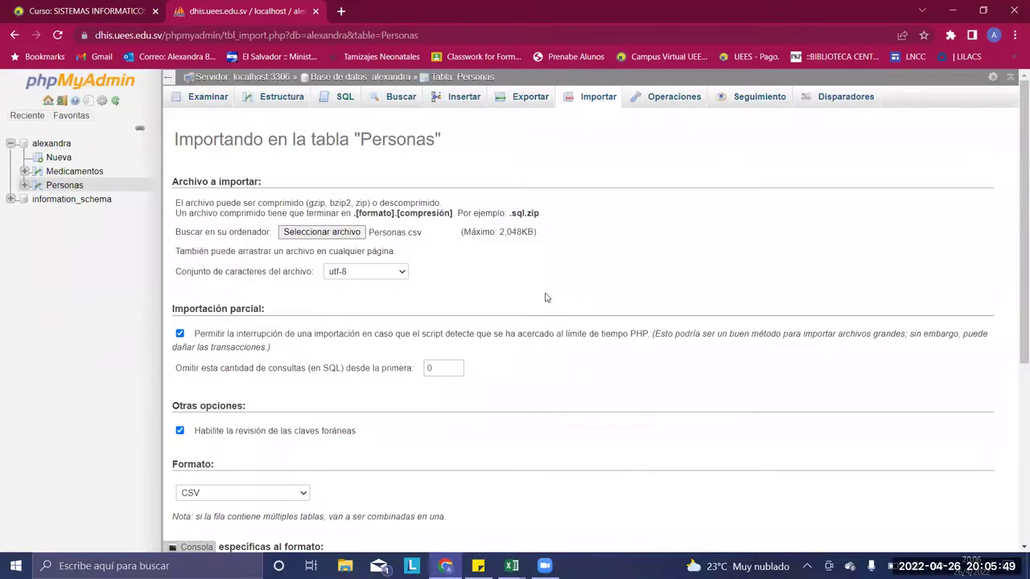
{"action": "scroll", "coordinate": [544, 297], "scroll_direction": "down", "scroll_amount": 3}
{"action": "scroll", "coordinate": [545, 298], "scroll_direction": "up", "scroll_amount": 1}
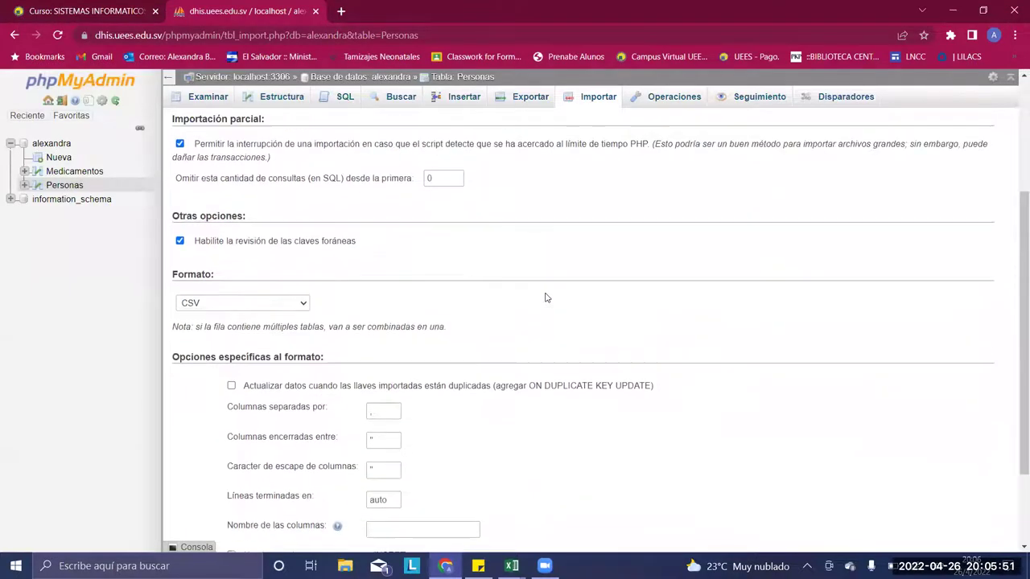
Step: Set the column separator to a semicolon, keep partial import allowed, enable "No abortar si ocurre un error con INSERT" and run the import
{"action": "left_click", "coordinate": [179, 163]}
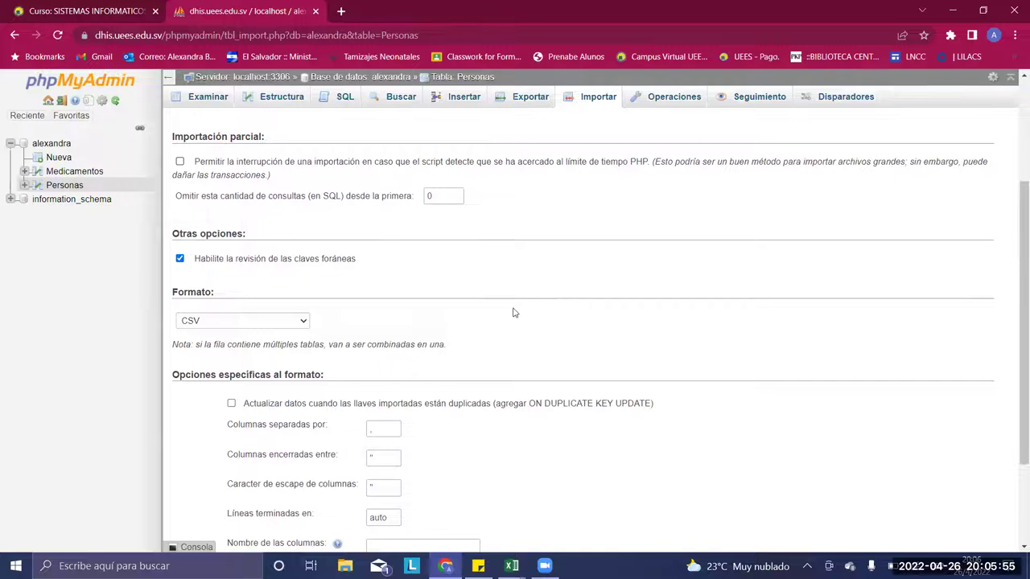
{"action": "scroll", "coordinate": [528, 310], "scroll_direction": "down", "scroll_amount": 2}
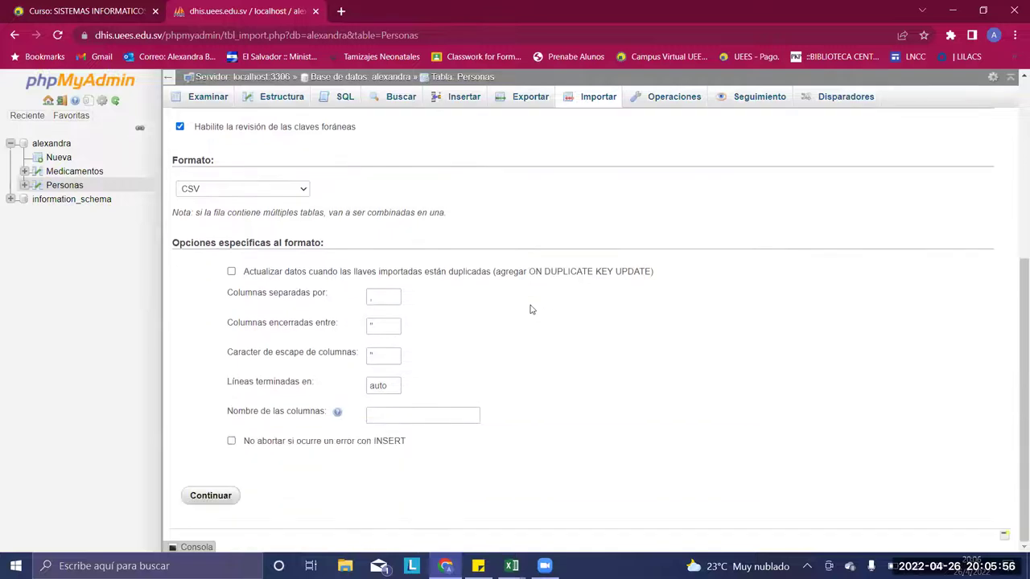
{"action": "left_click", "coordinate": [391, 299]}
{"action": "left_click", "coordinate": [510, 209]}
{"action": "scroll", "coordinate": [510, 207], "scroll_direction": "up", "scroll_amount": 2}
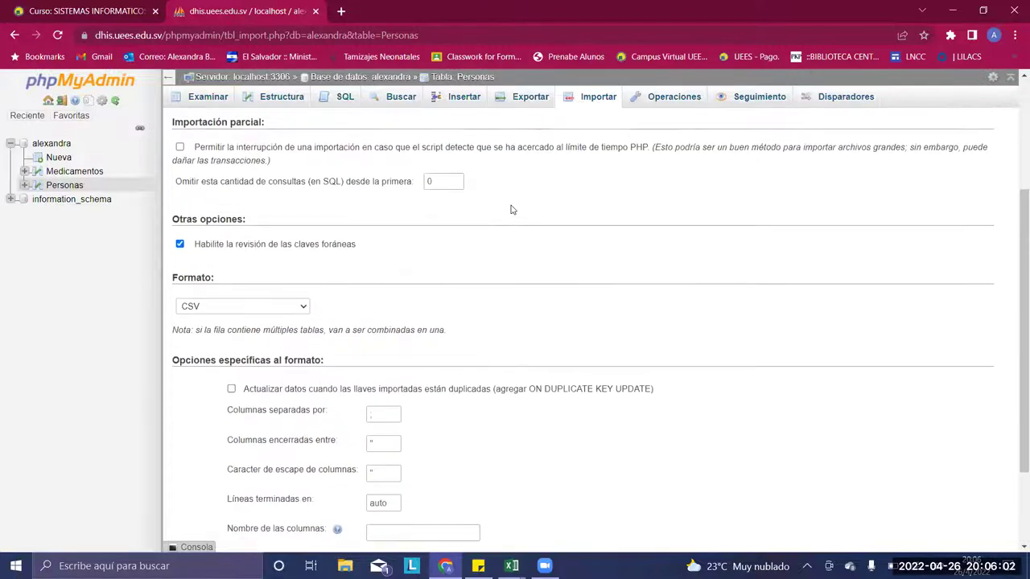
{"action": "left_click", "coordinate": [181, 156]}
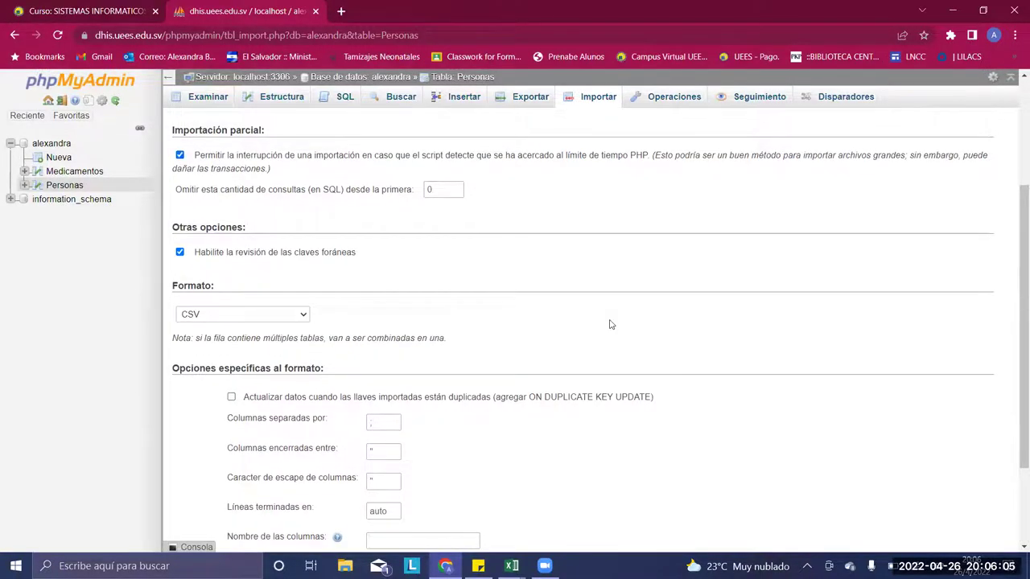
{"action": "scroll", "coordinate": [610, 324], "scroll_direction": "down", "scroll_amount": 2}
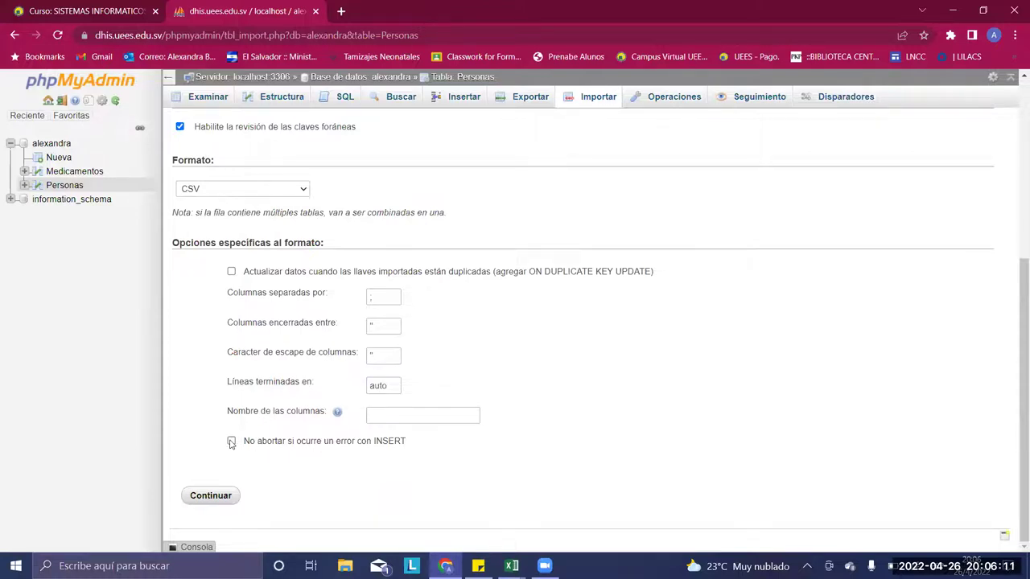
{"action": "left_click", "coordinate": [226, 499]}
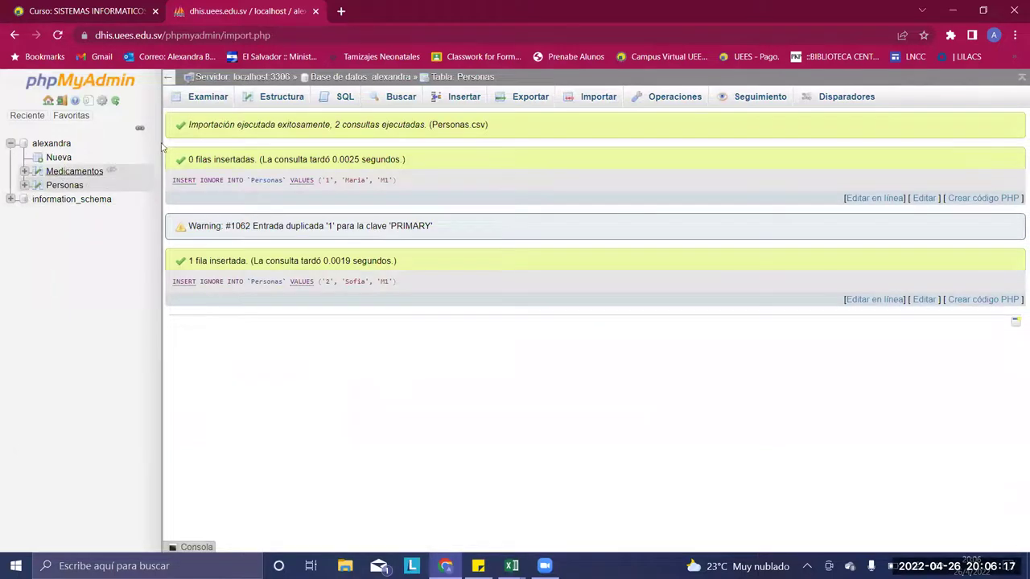
Step: Browse the rows of the Personas table and follow the first record's M1 code to its linked Medicamentos record
{"action": "left_click", "coordinate": [214, 98]}
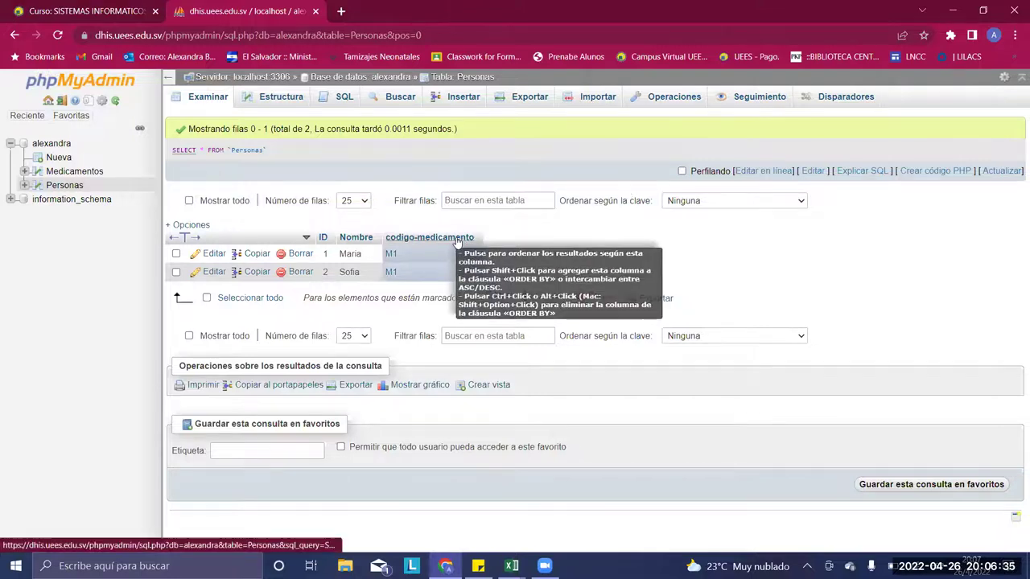
{"action": "left_click", "coordinate": [391, 254]}
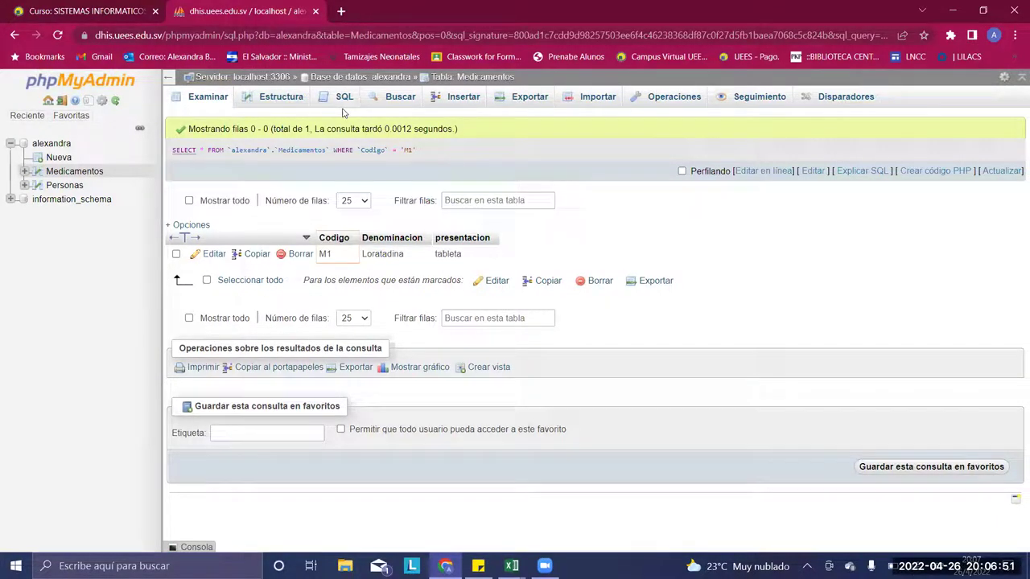
Step: Examine the columns, indexes and table information in the structure of the Personas table
{"action": "left_click", "coordinate": [35, 185]}
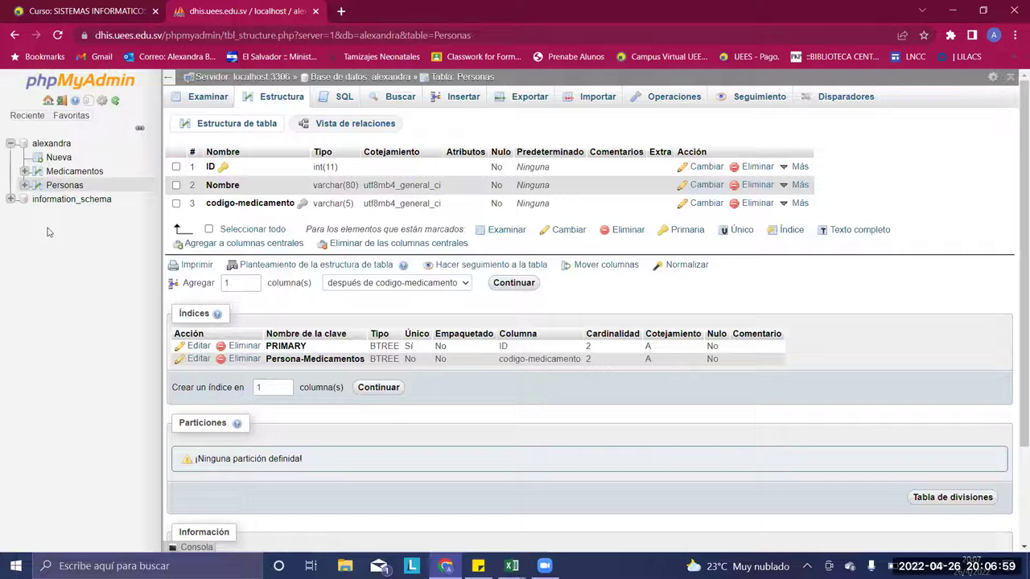
{"action": "scroll", "coordinate": [285, 281], "scroll_direction": "down", "scroll_amount": 3}
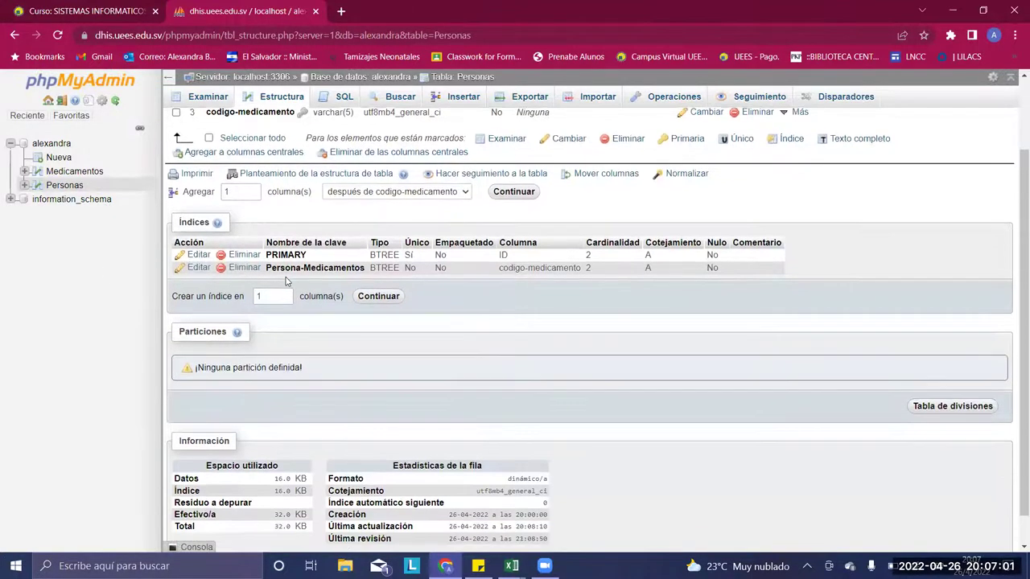
{"action": "scroll", "coordinate": [286, 281], "scroll_direction": "up", "scroll_amount": 3}
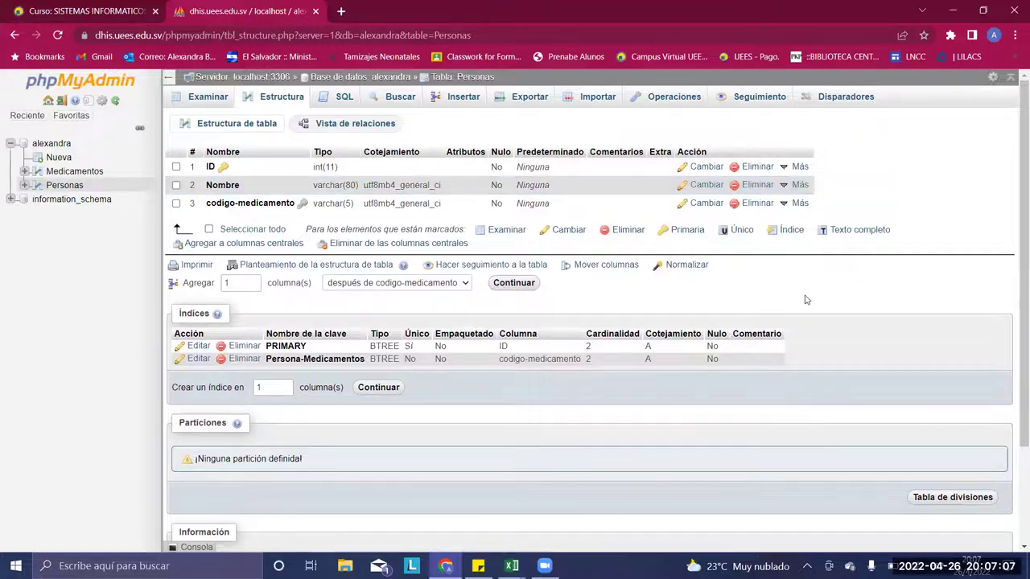
{"action": "scroll", "coordinate": [808, 299], "scroll_direction": "down", "scroll_amount": 1}
{"action": "scroll", "coordinate": [809, 299], "scroll_direction": "down", "scroll_amount": 2}
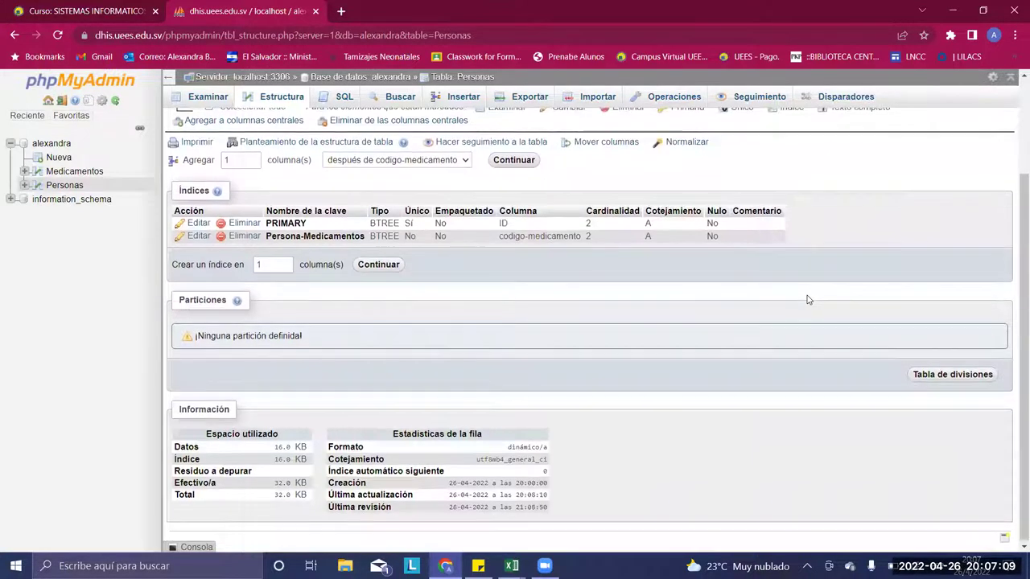
{"action": "scroll", "coordinate": [809, 300], "scroll_direction": "up", "scroll_amount": 3}
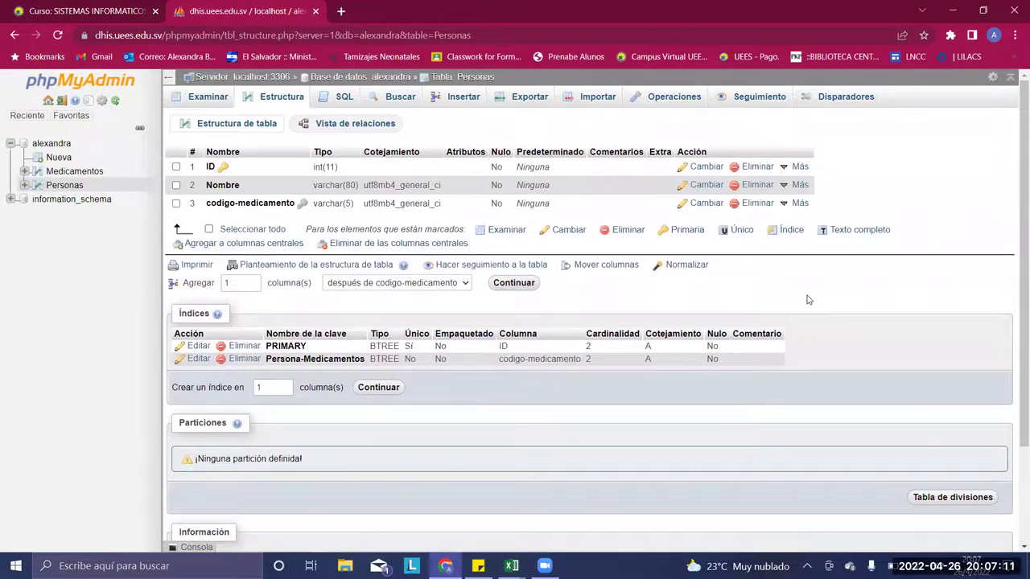